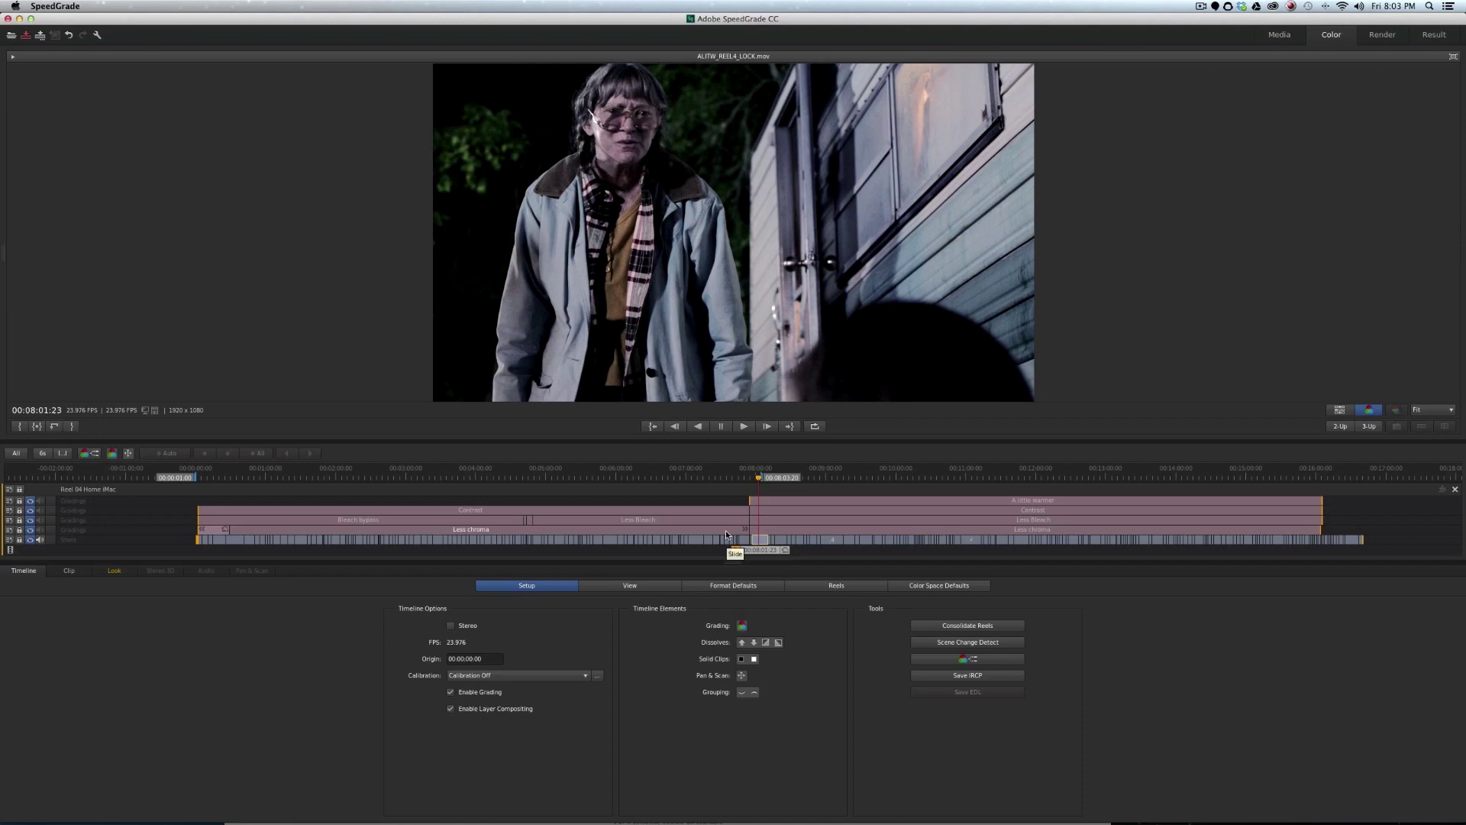
Step: Examine the look settings of the Less chroma and Less Bleach gradings and of the video clip under the playhead
double_click(796, 527)
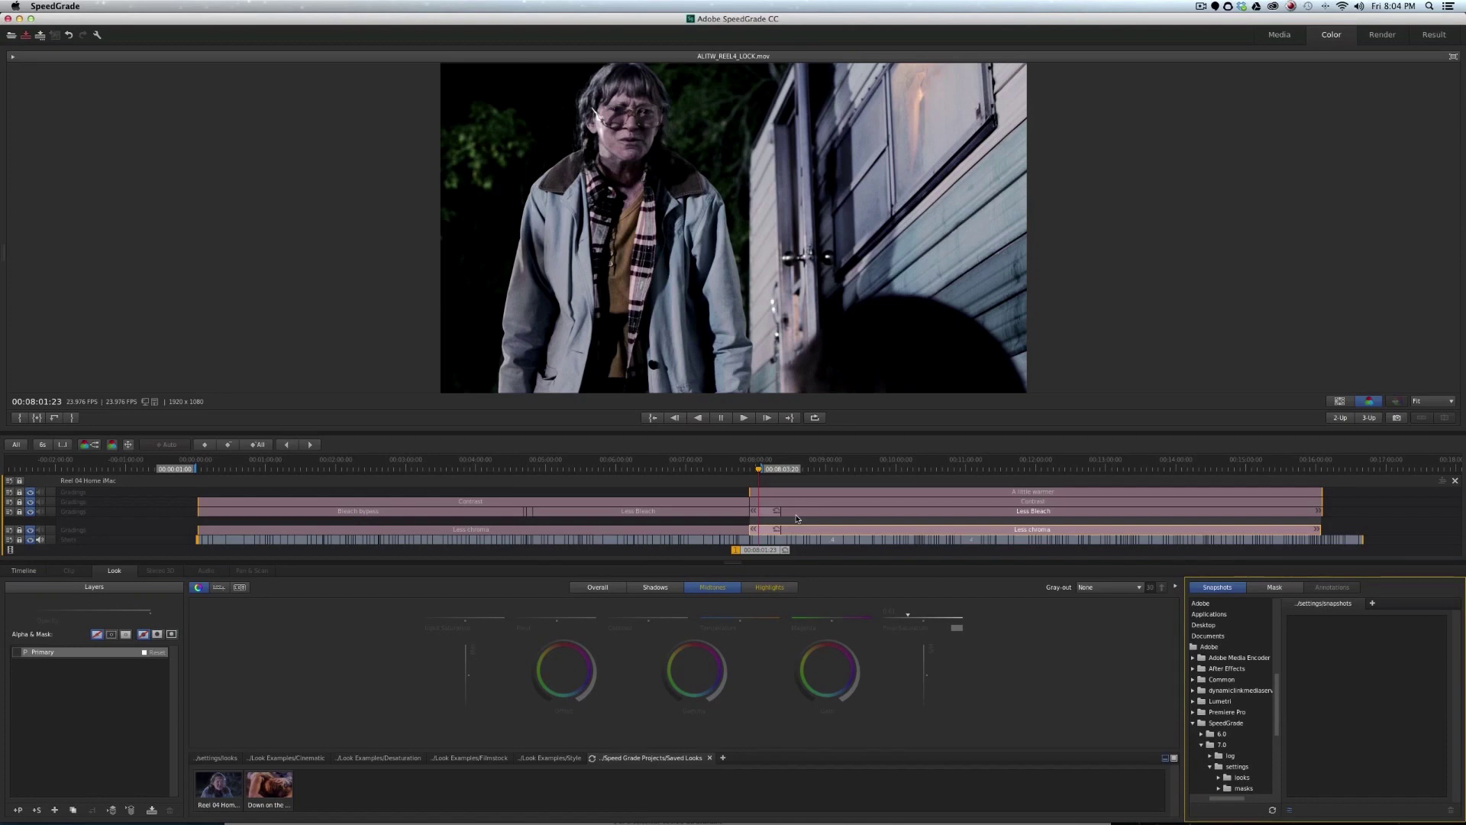
click(807, 516)
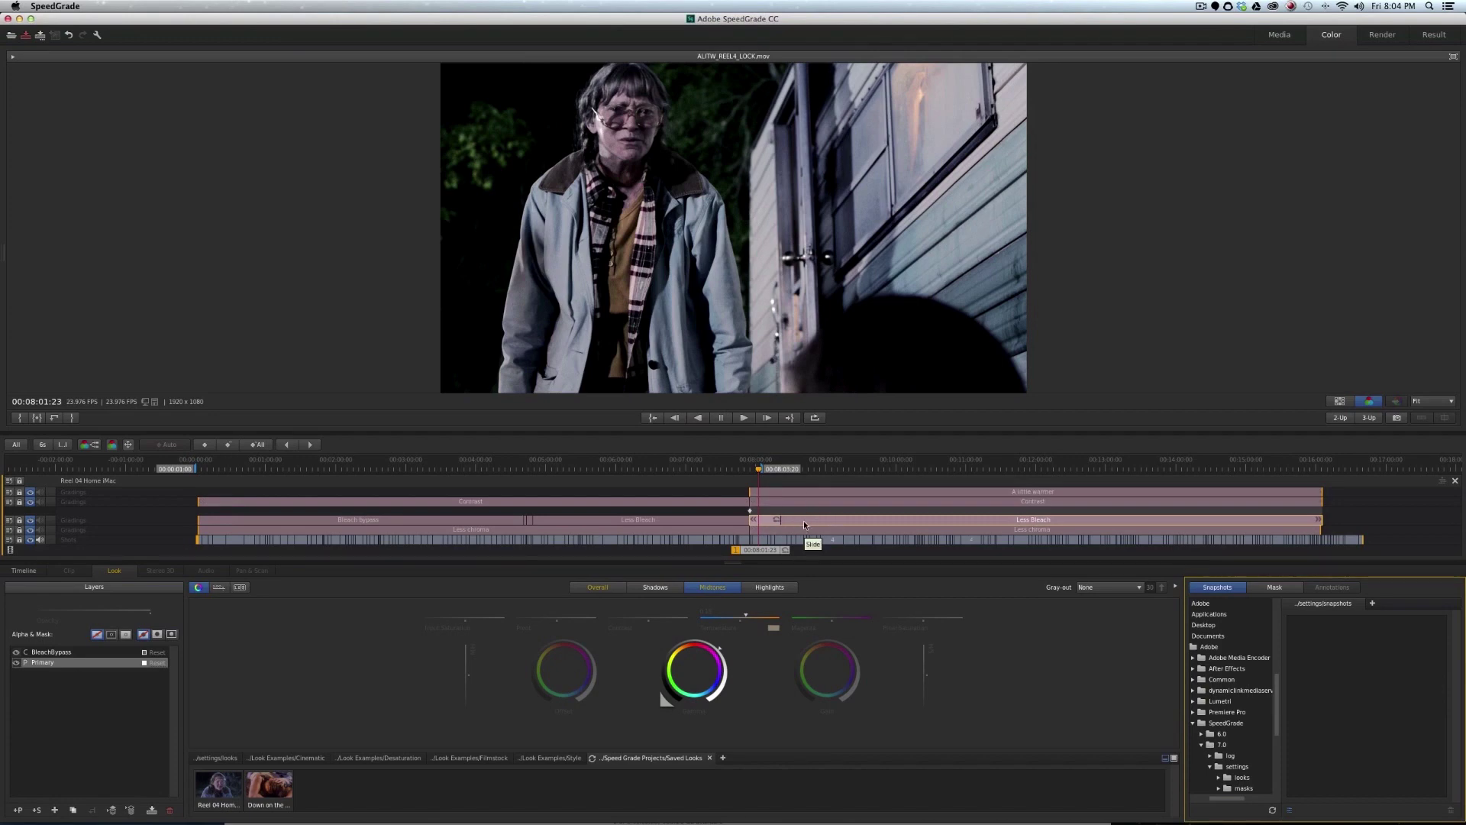
click(1010, 533)
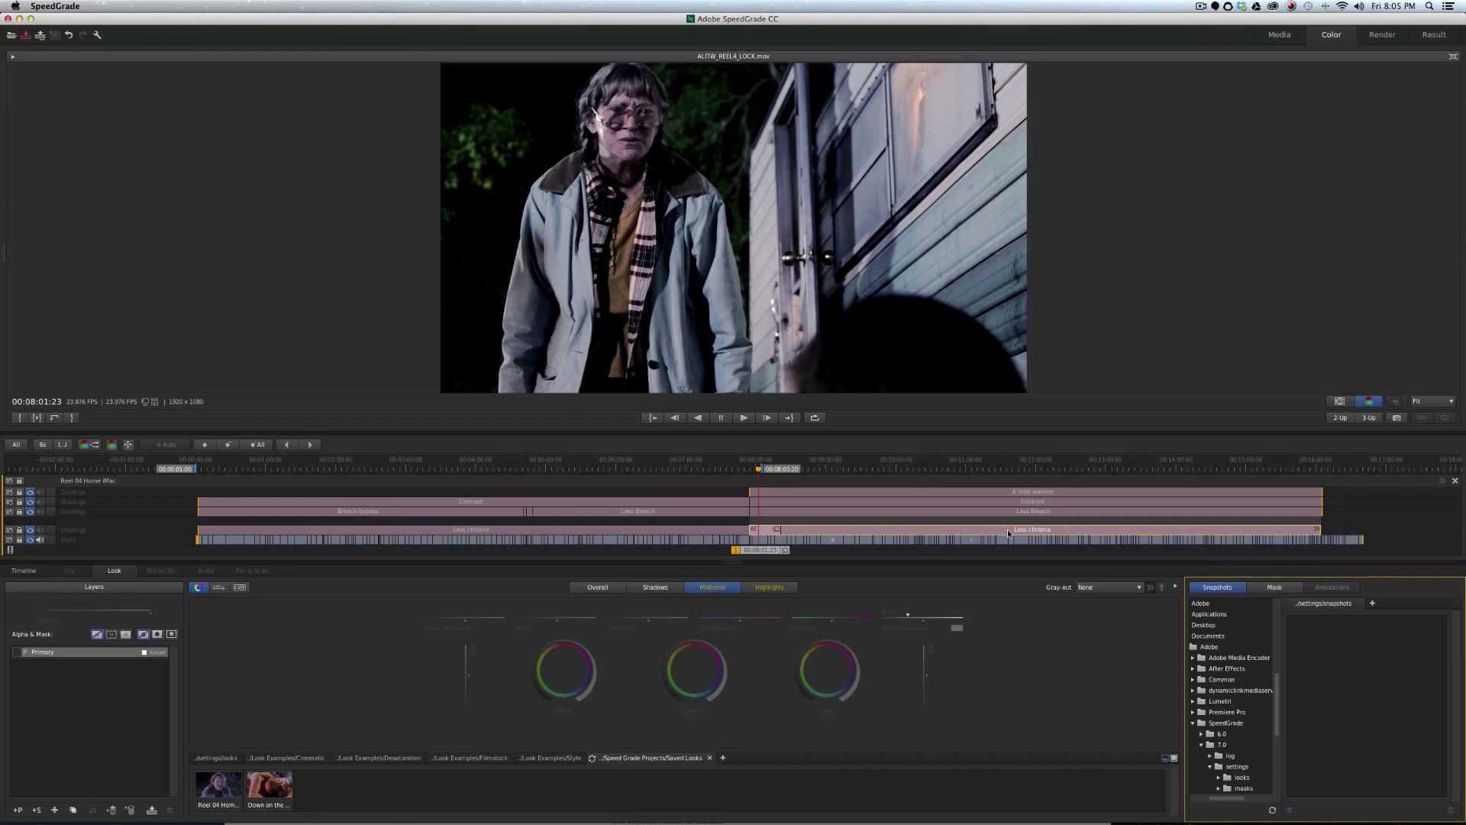
click(761, 542)
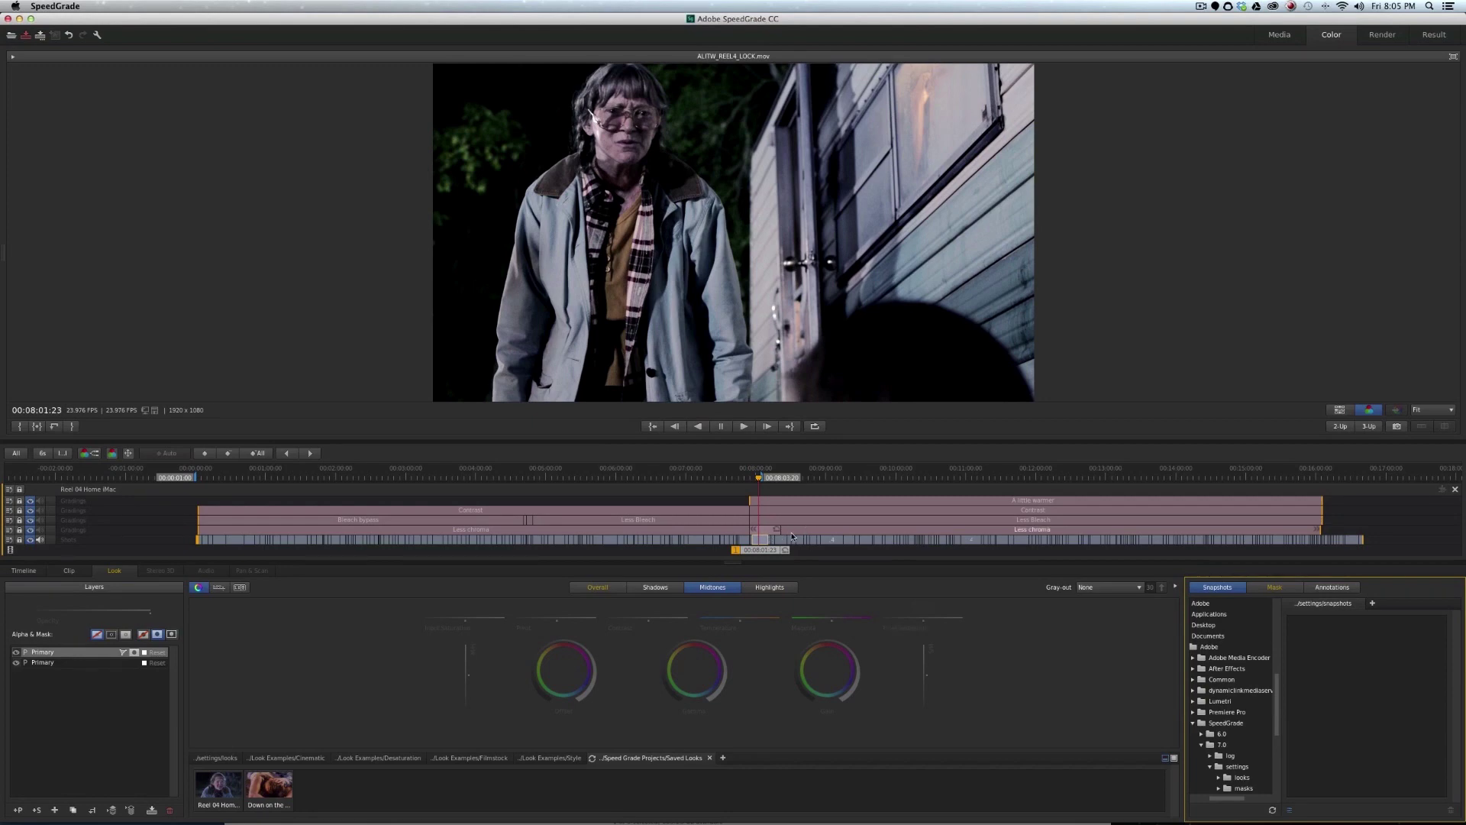
mouse_move(759, 550)
mouse_down()
mouse_move(773, 553)
mouse_move(191, 547)
mouse_move(1166, 616)
mouse_move(760, 567)
mouse_up()
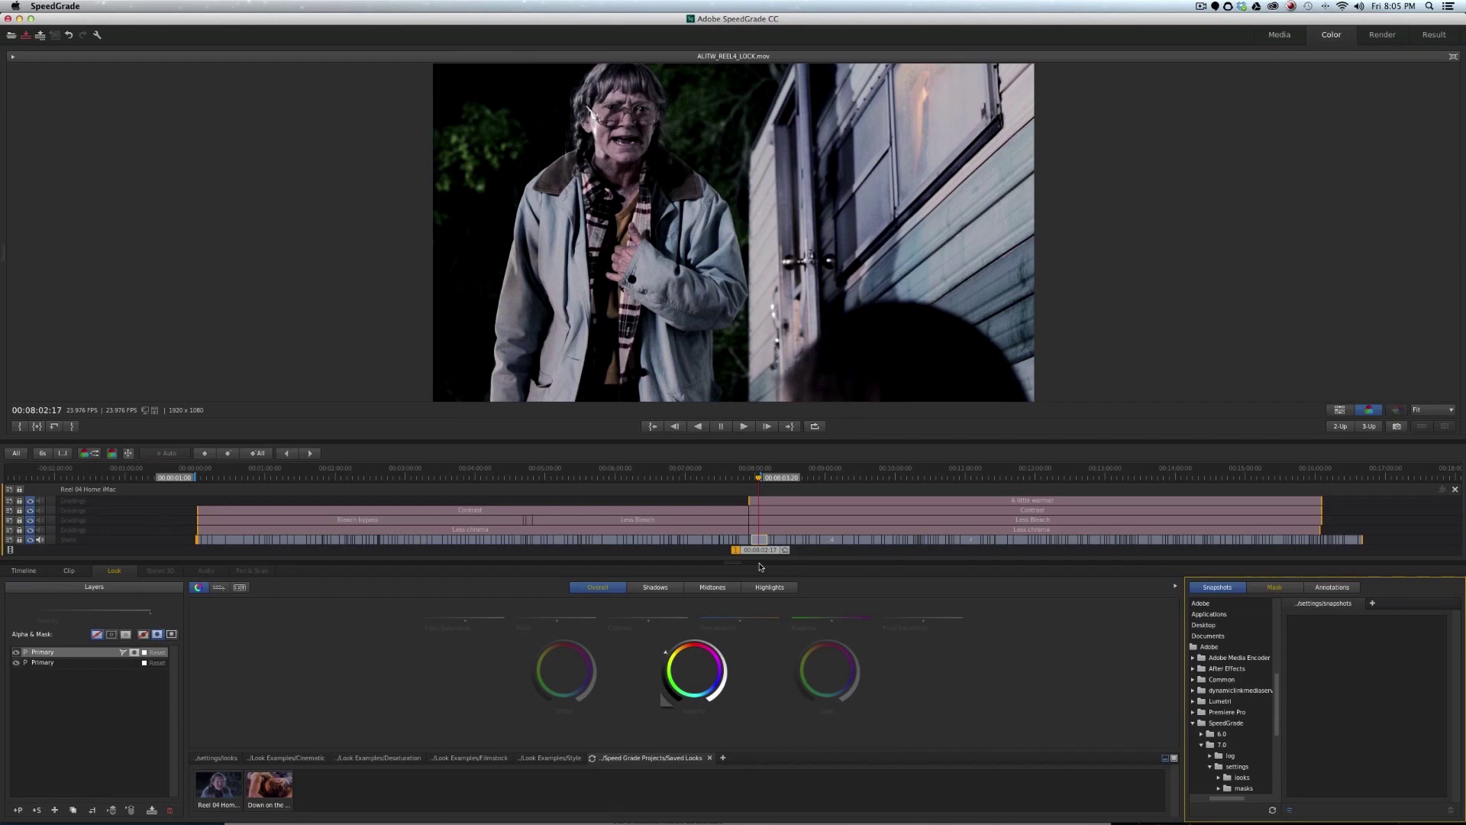
Step: Hide all four grading tracks above the video track, from Less chroma up to the warming grade
click(1018, 530)
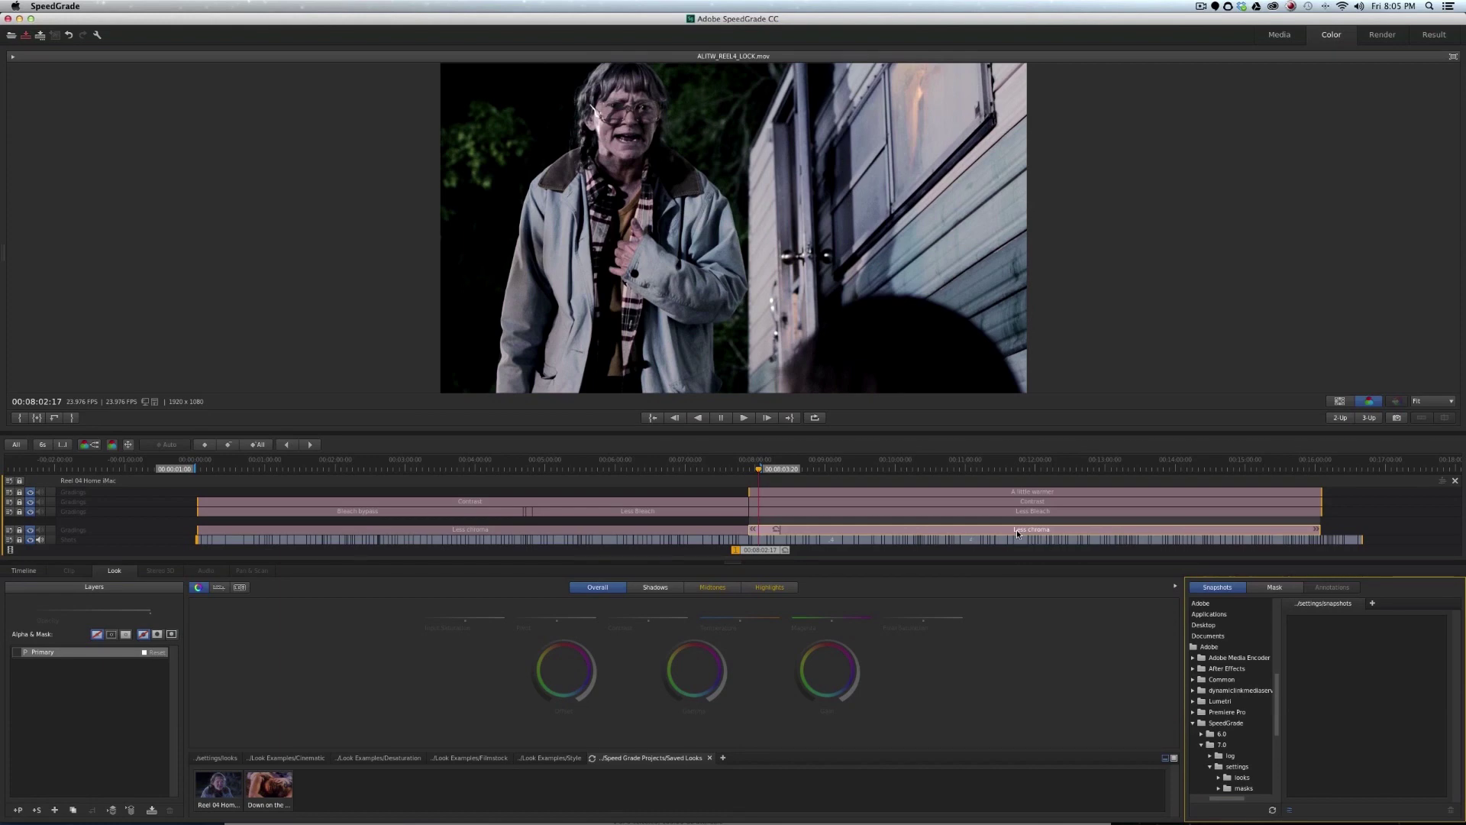
click(29, 530)
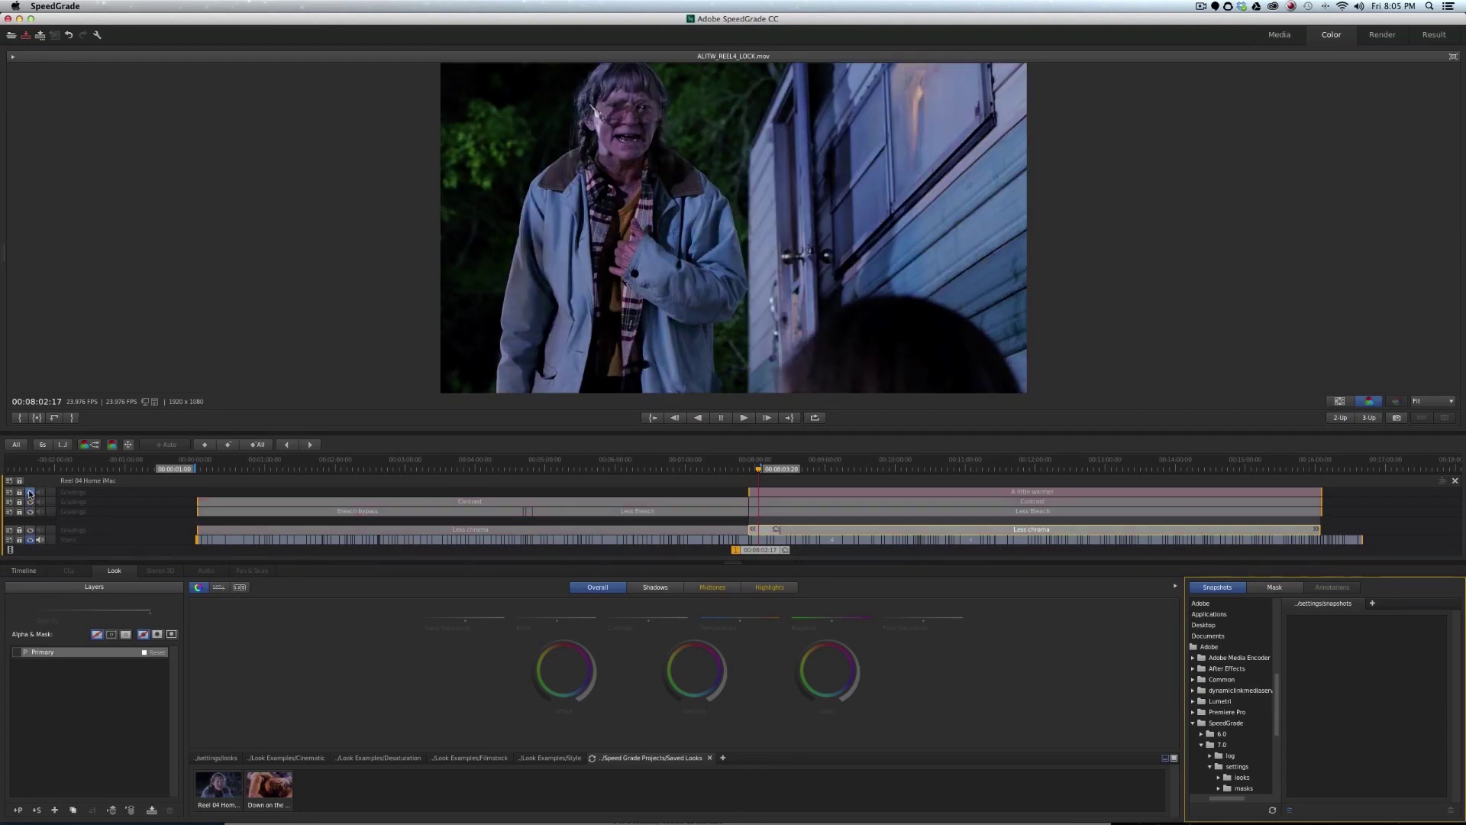
click(29, 492)
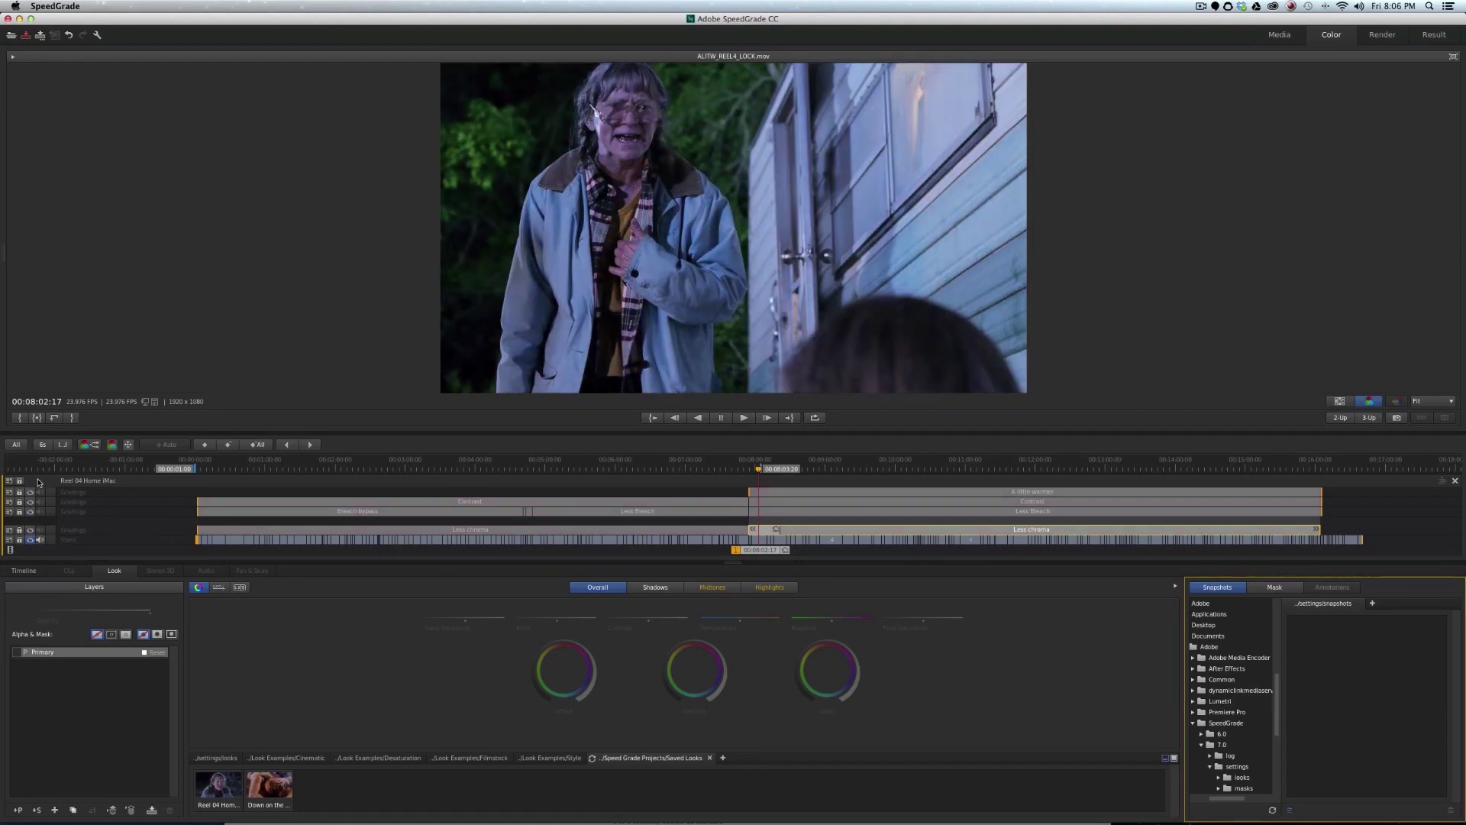
Step: Compare the shot with and without grading and turn off the clip's own Primary layers
key(0)
key(0)
key(0)
key(0)
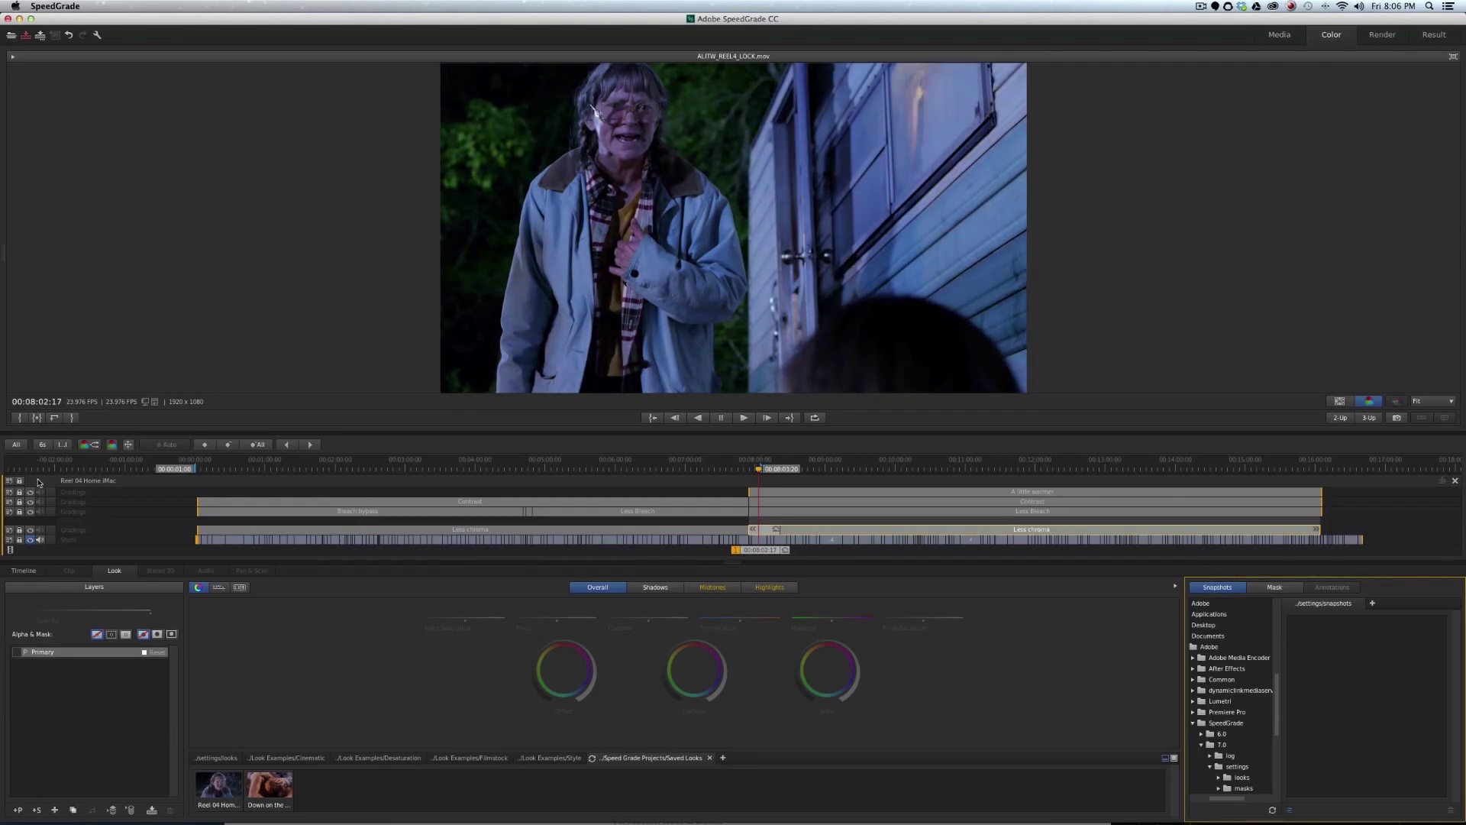
click(758, 540)
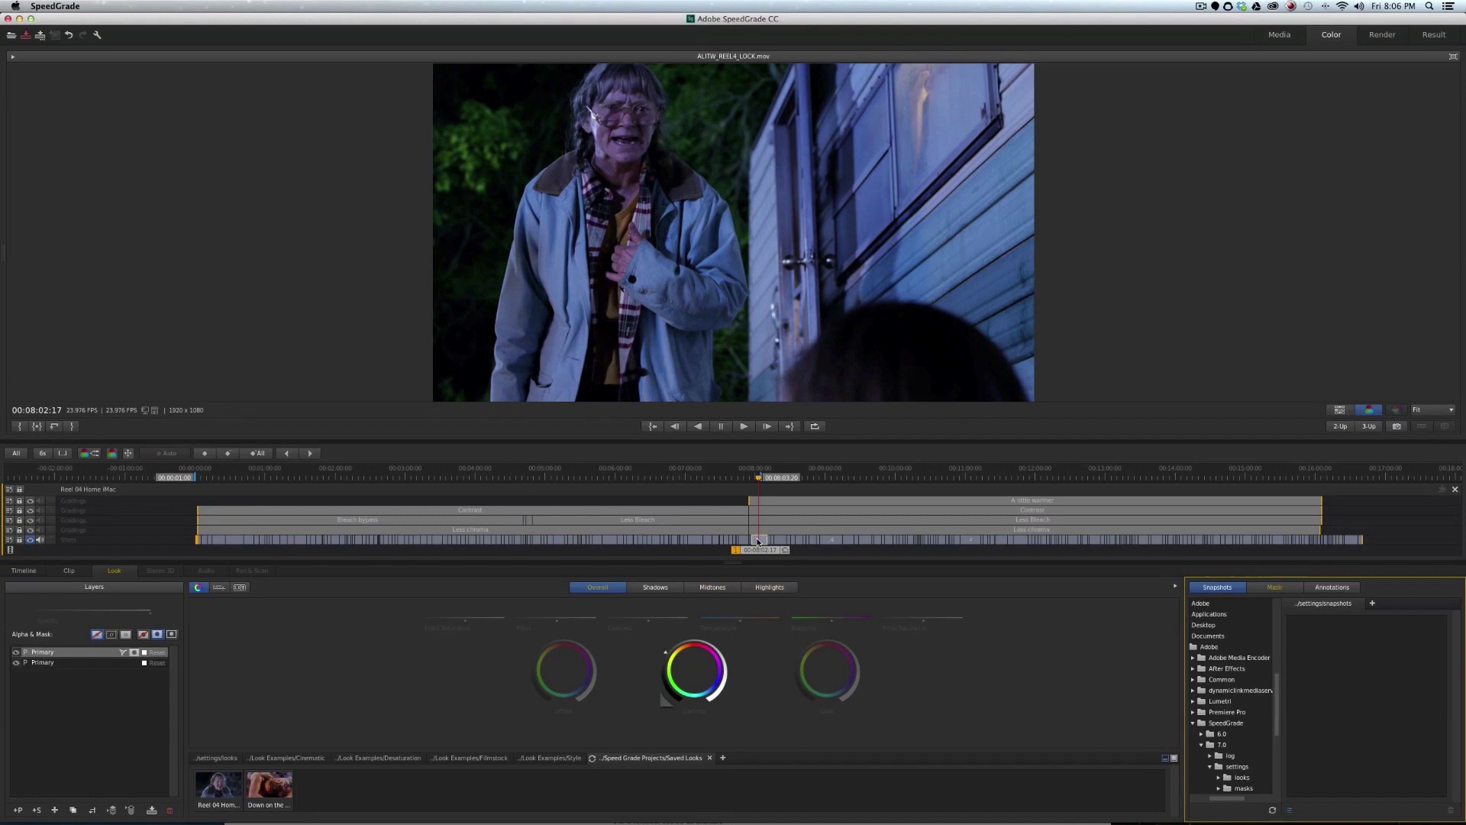
click(17, 663)
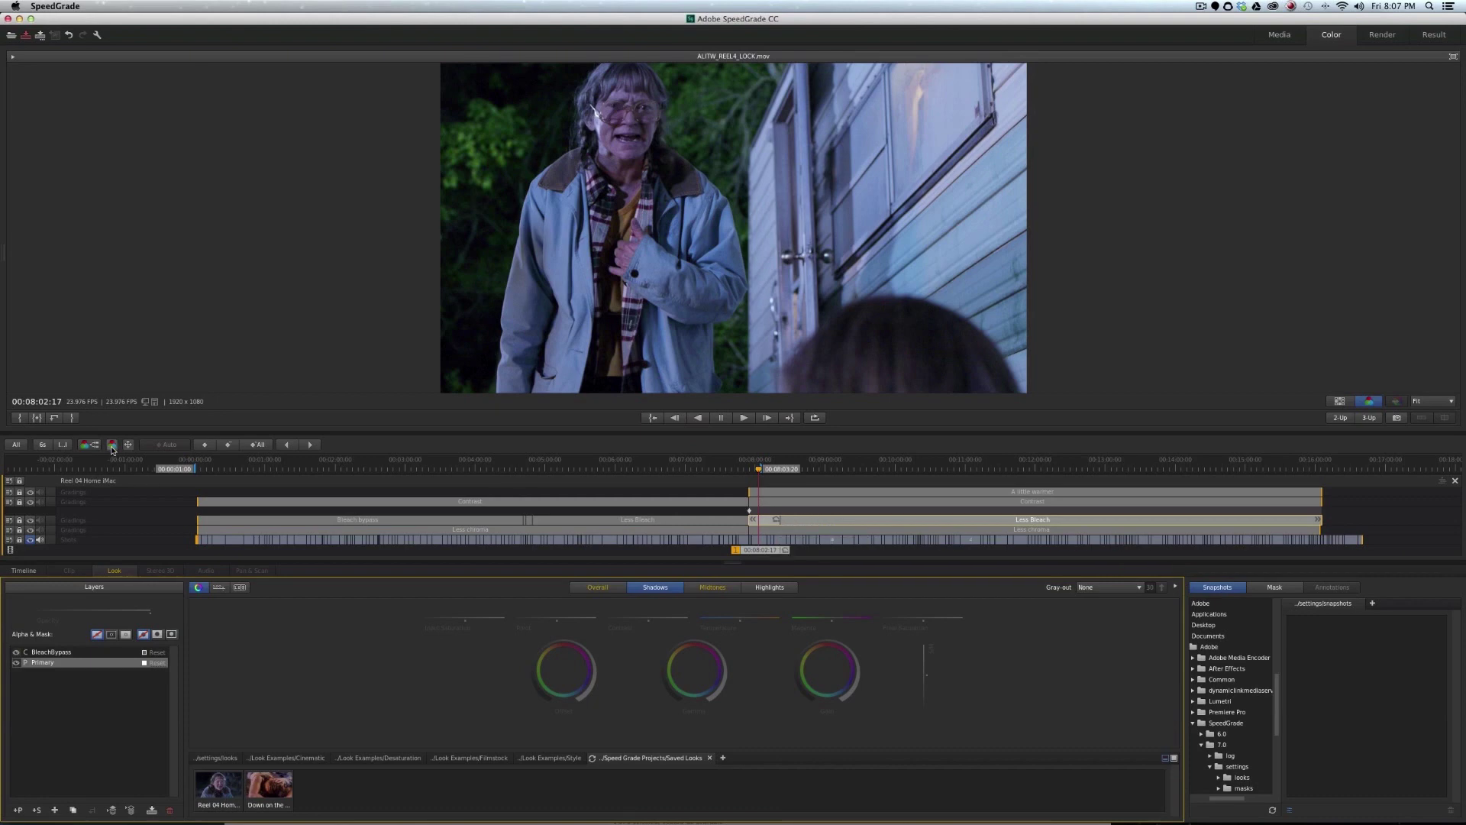
Step: Try adding a new grading layer above the warming grade, spanning its length, and remove it
drag(112, 450, 791, 480)
click(824, 487)
shift+click(951, 501)
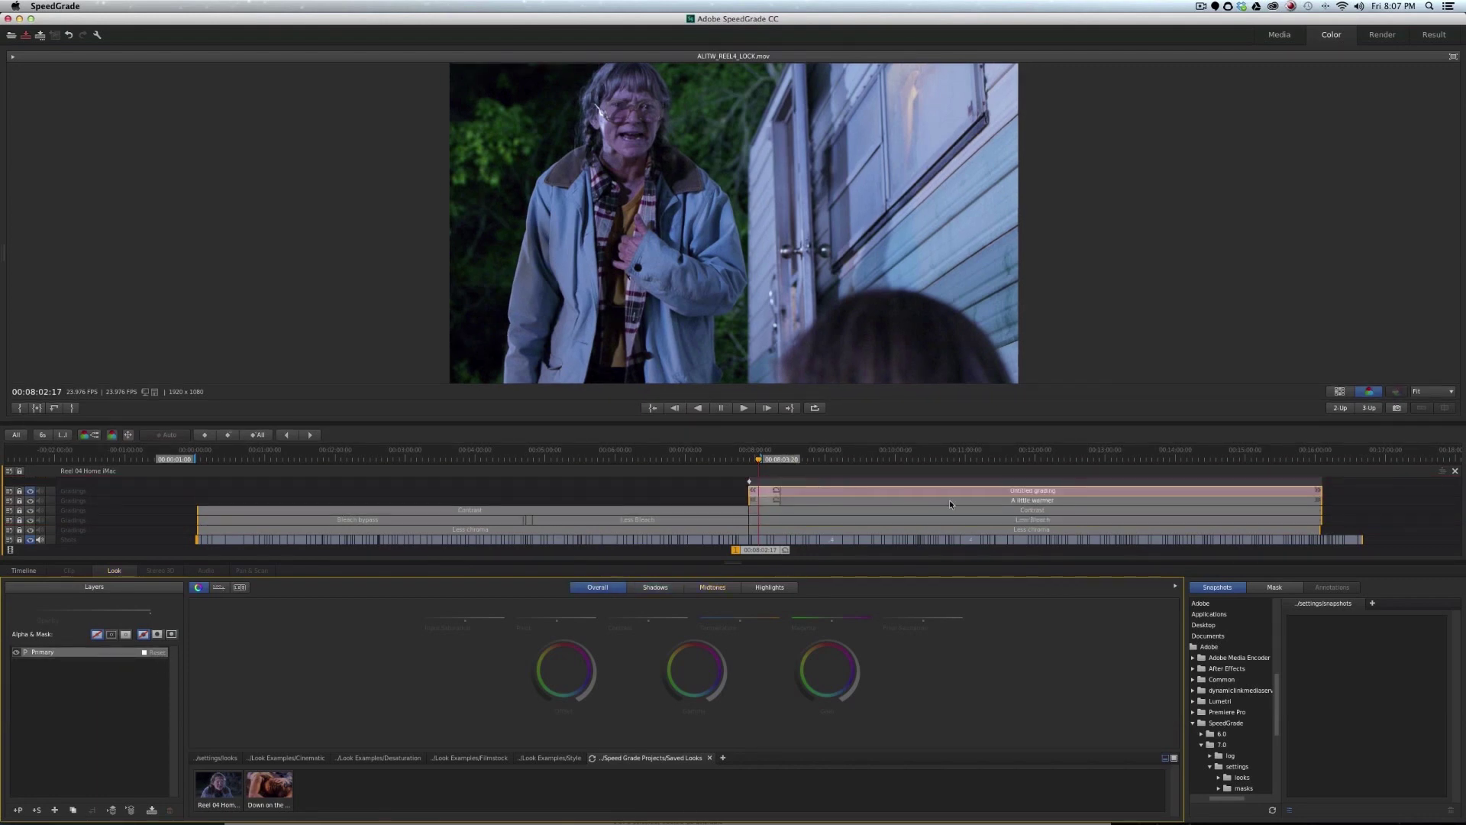
click(778, 491)
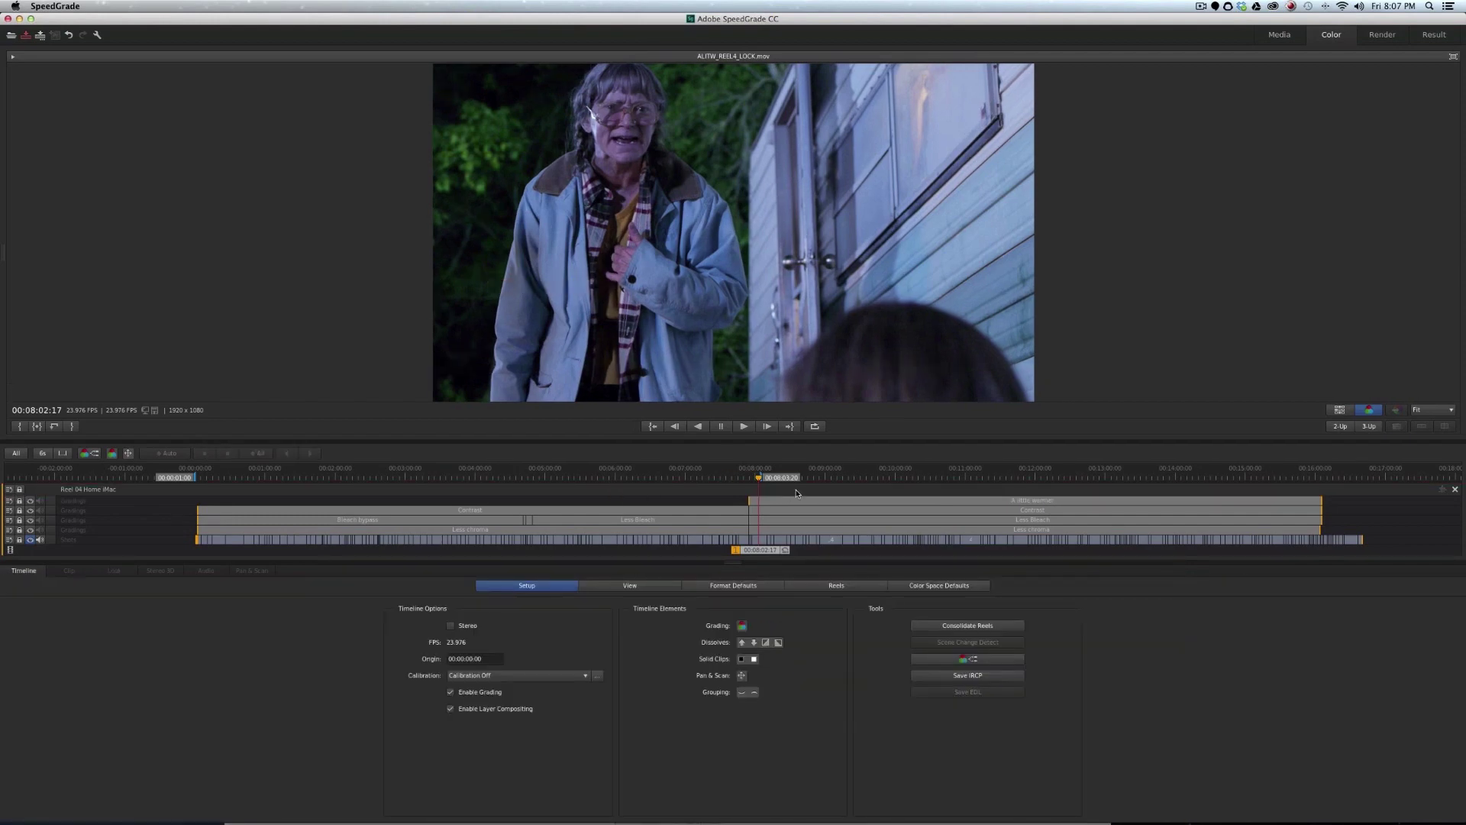
Step: Examine the Less Bleach grading's layer stack and the list of custom effect layers available to add
click(768, 533)
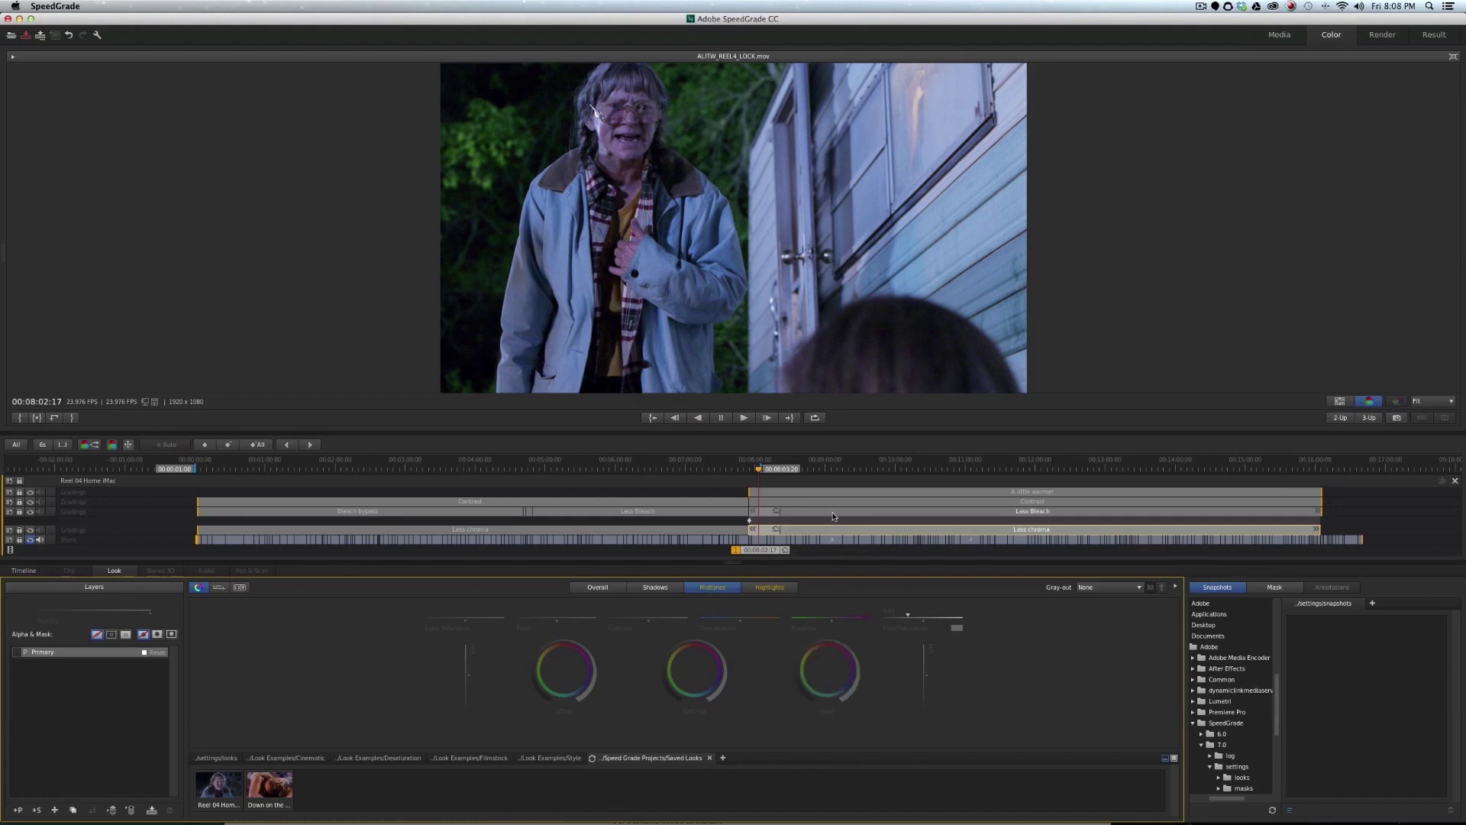
drag(834, 517, 837, 527)
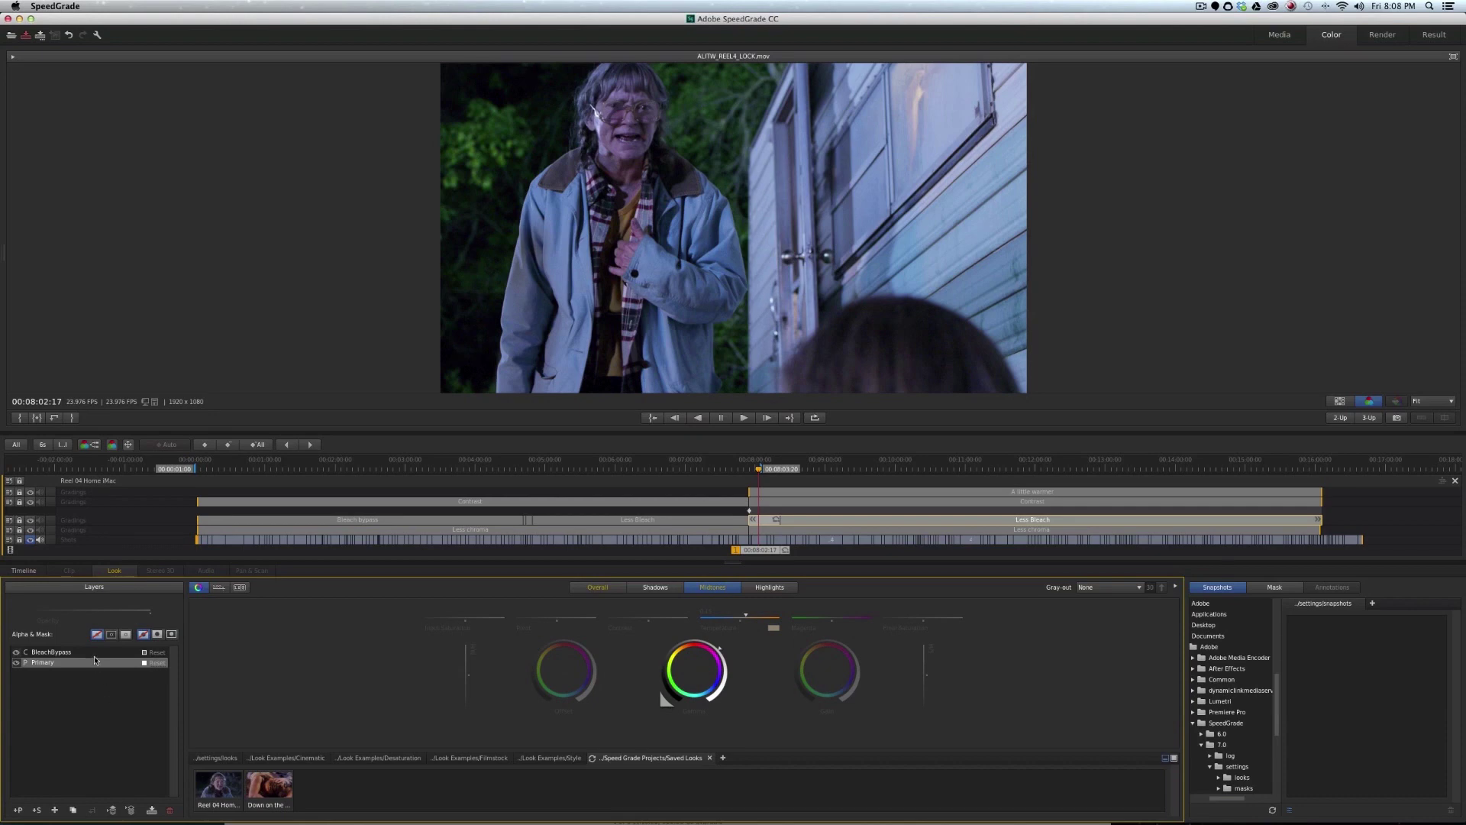
click(54, 810)
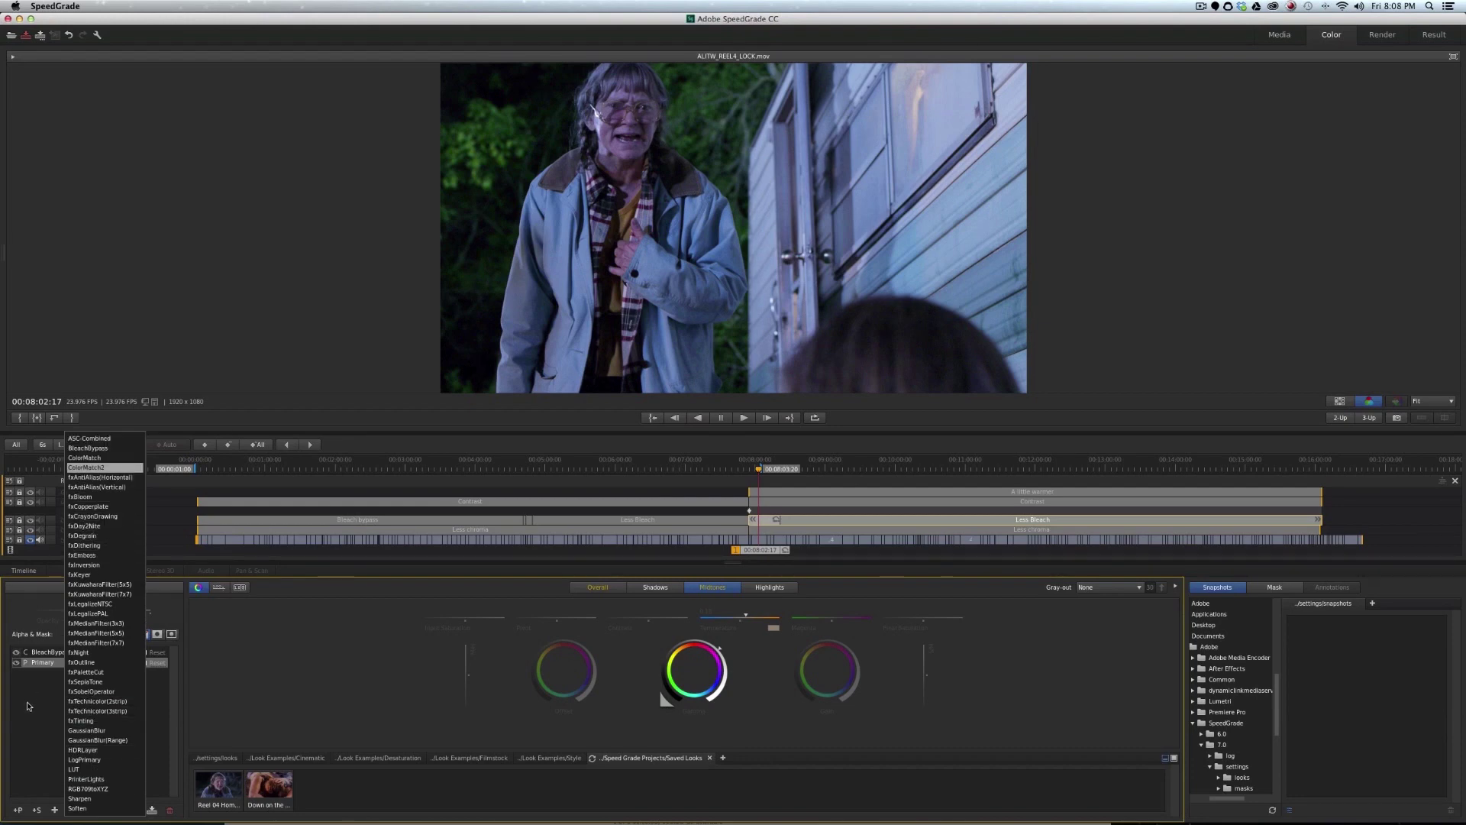
click(35, 730)
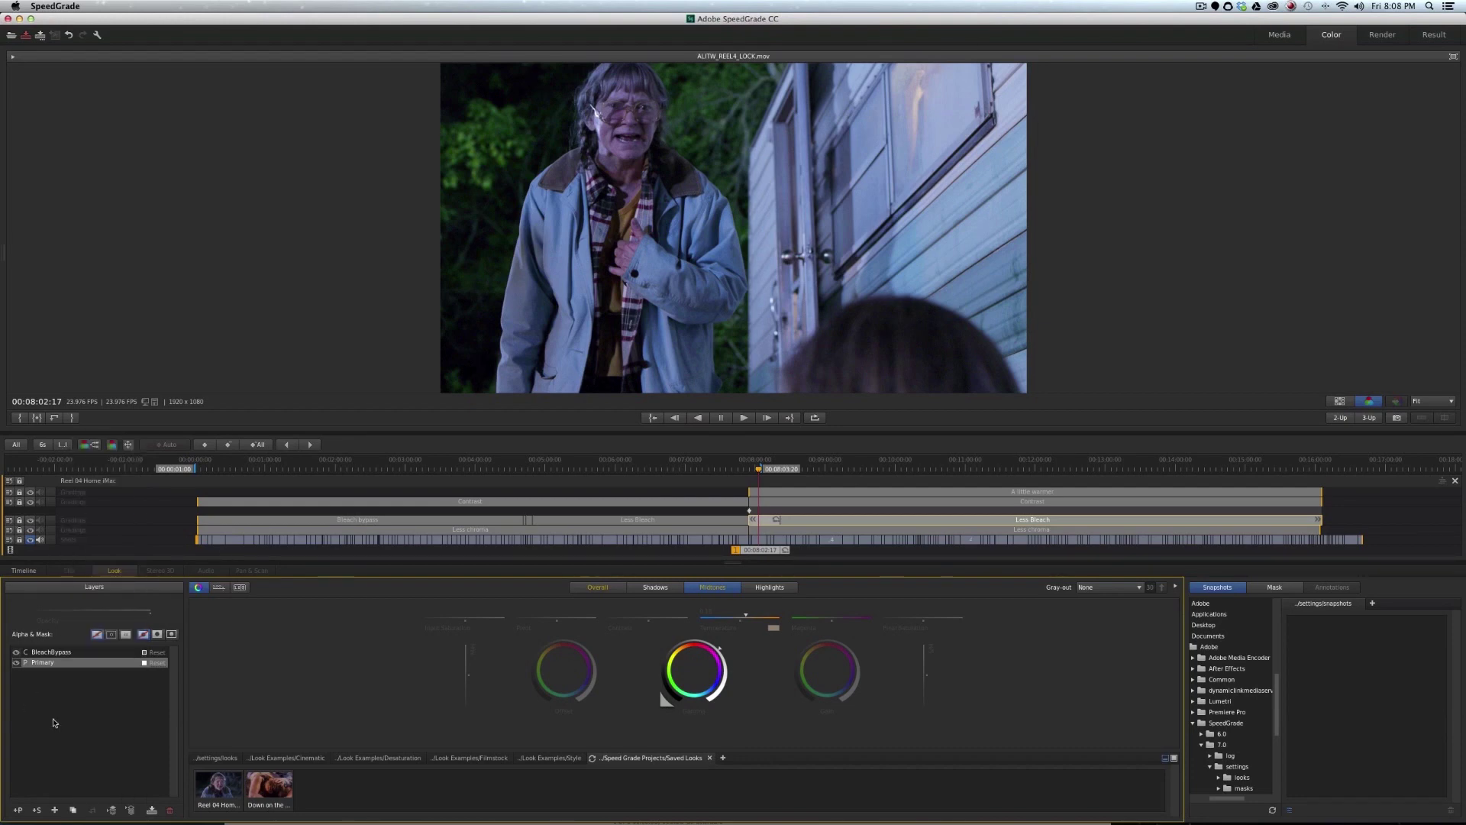
Step: Show the Less Bleach grading track and select its BleachBypass layer
click(31, 521)
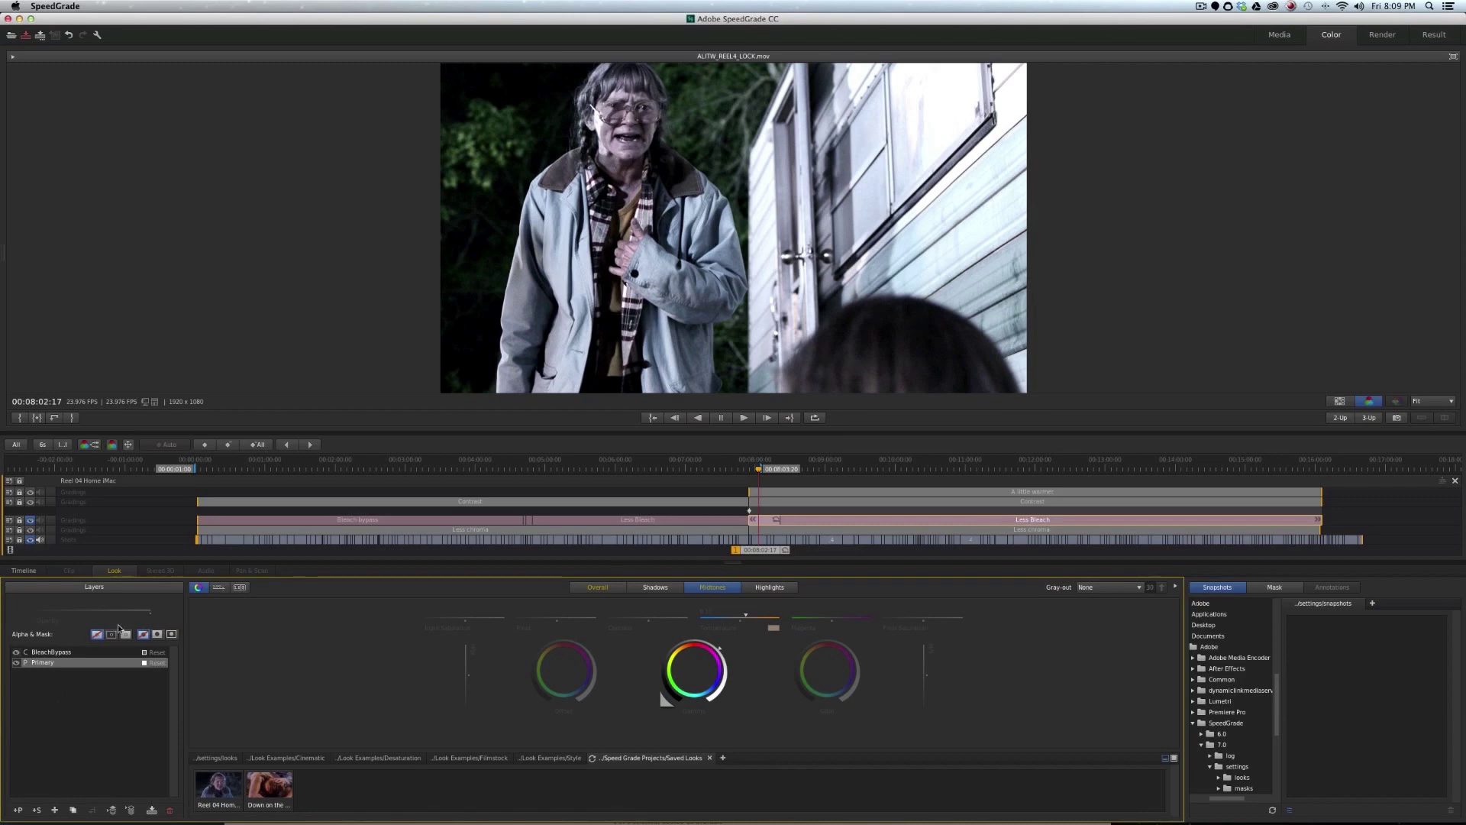
click(71, 653)
click(67, 663)
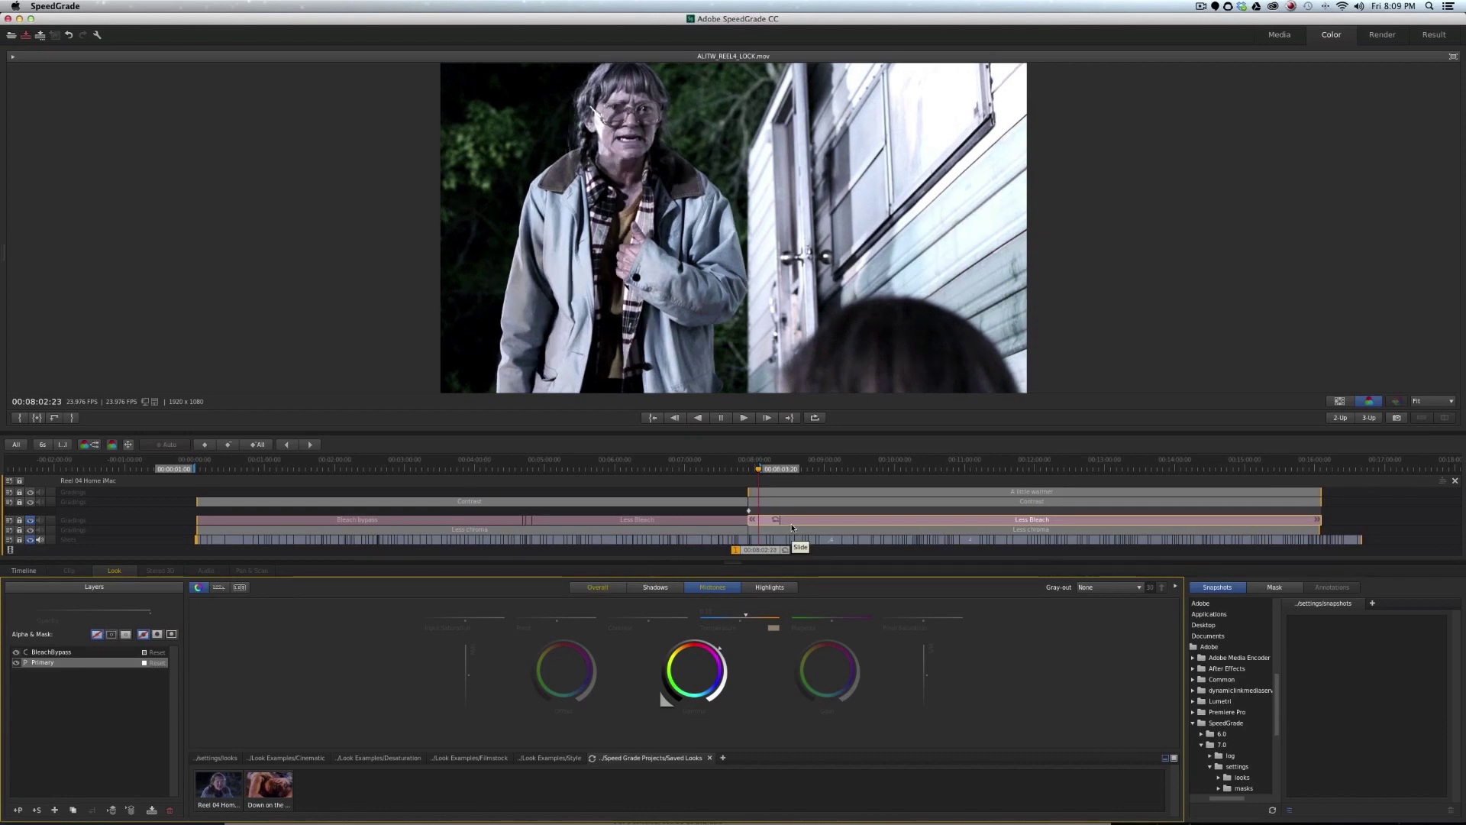
click(89, 653)
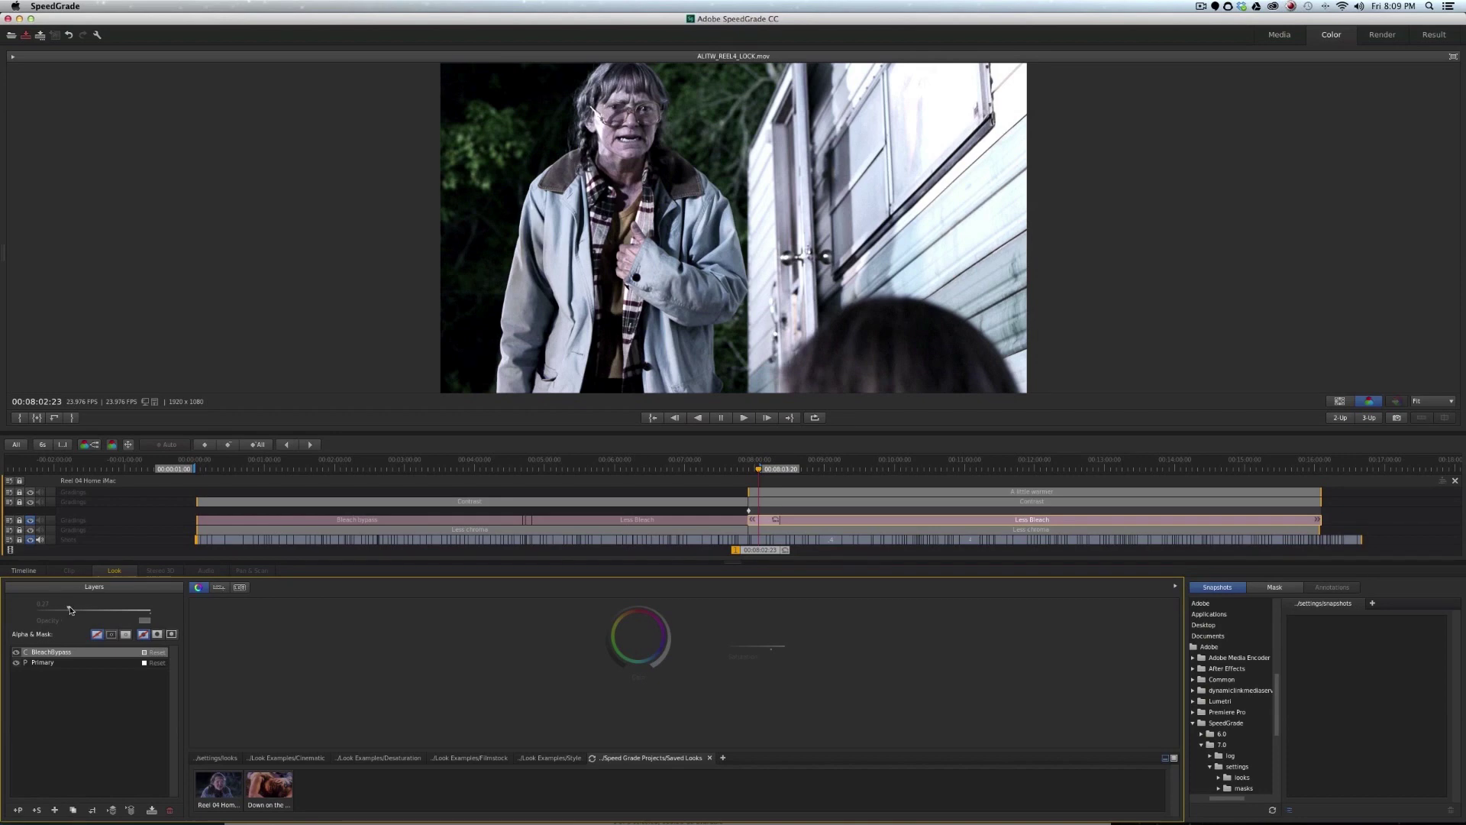
Step: Try the BleachBypass layer at an opacity of 1.00 and restore its previous opacity
click(70, 608)
mouse_move(71, 608)
mouse_down()
mouse_move(149, 608)
mouse_move(73, 610)
mouse_up()
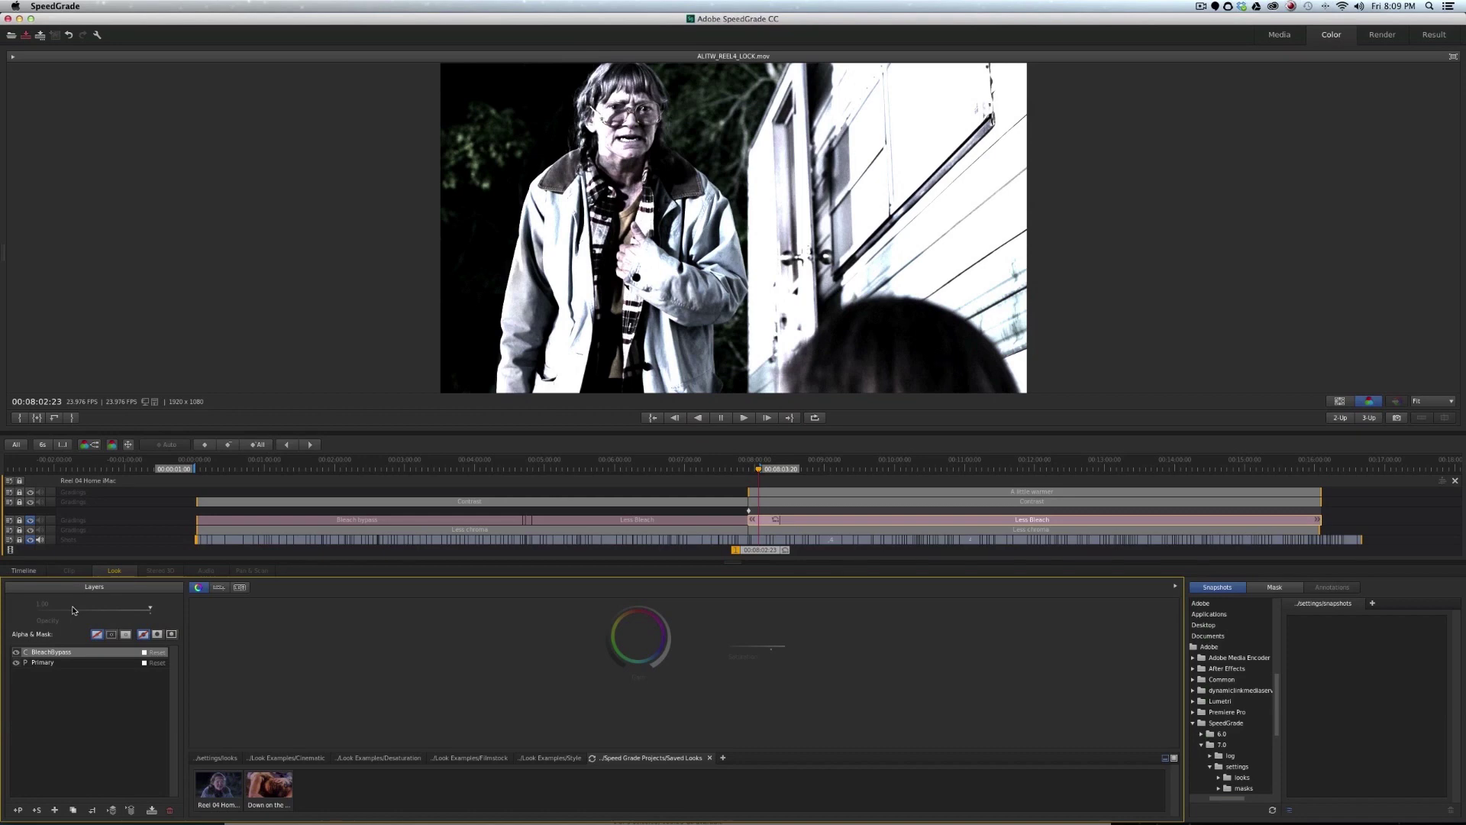
click(73, 602)
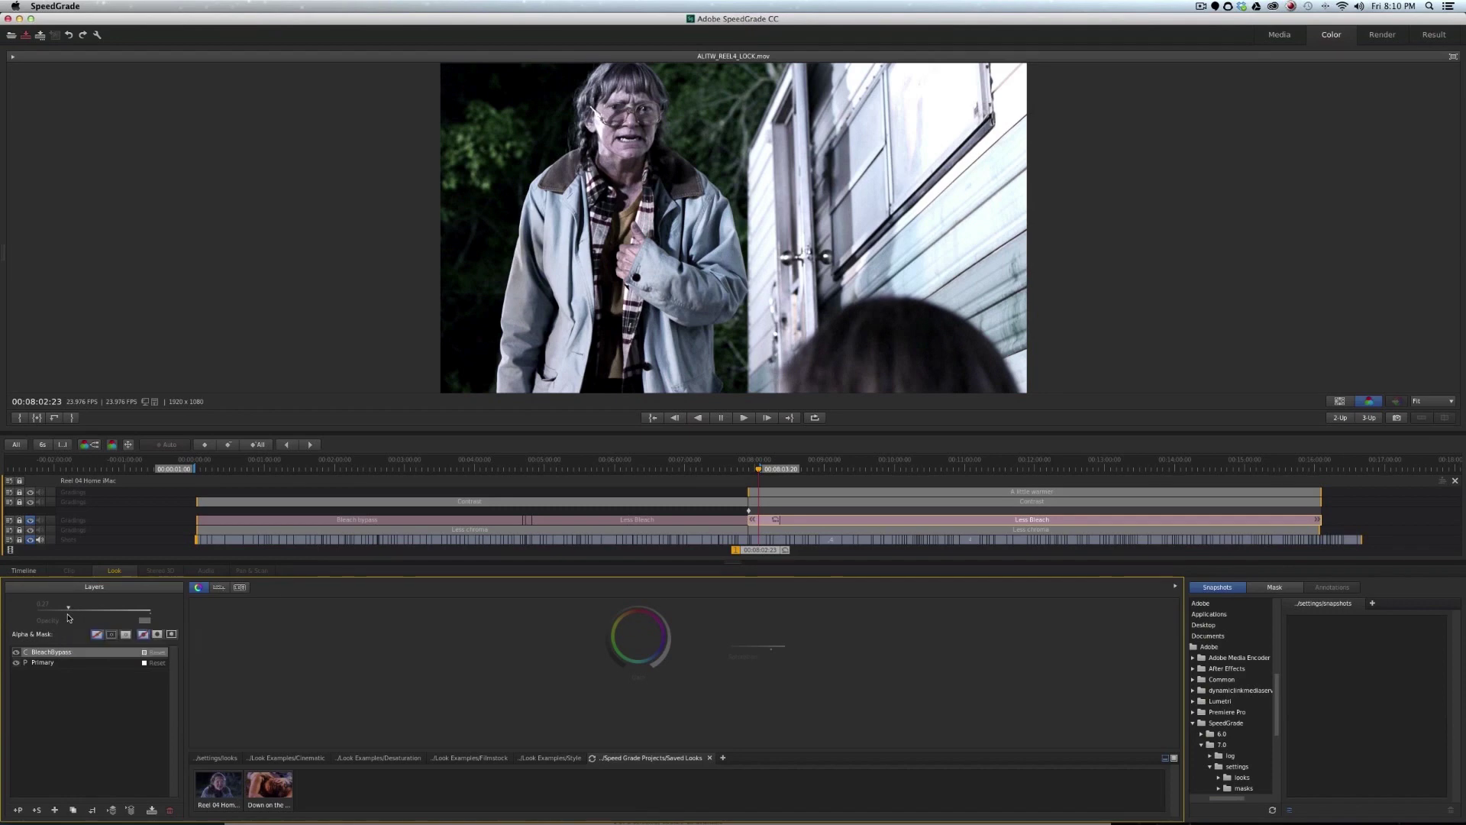
Step: Show the Less chroma and Contrast grading tracks, checking the Contrast grading's overall adjustments
click(814, 530)
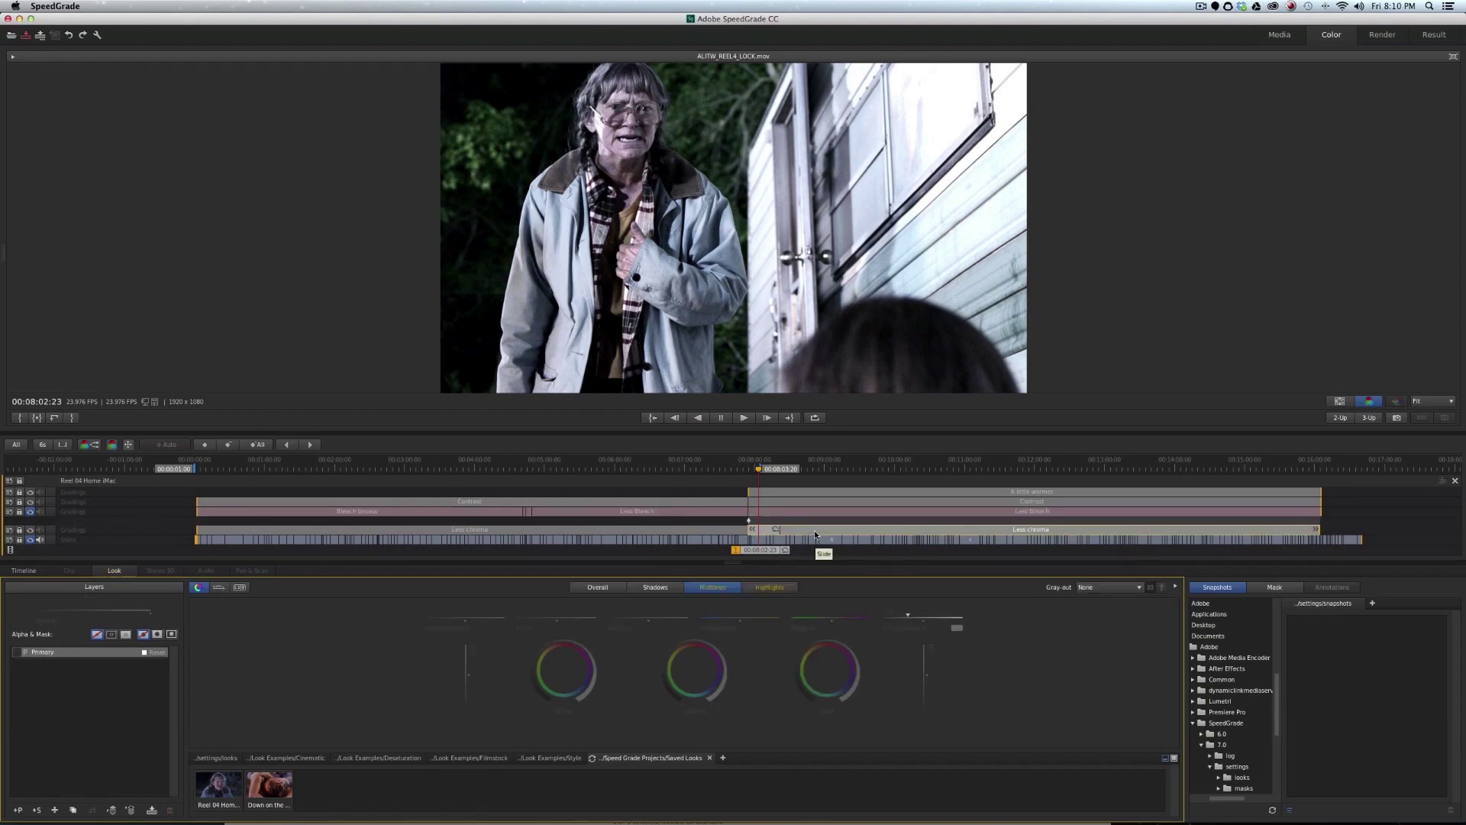
click(31, 530)
click(813, 499)
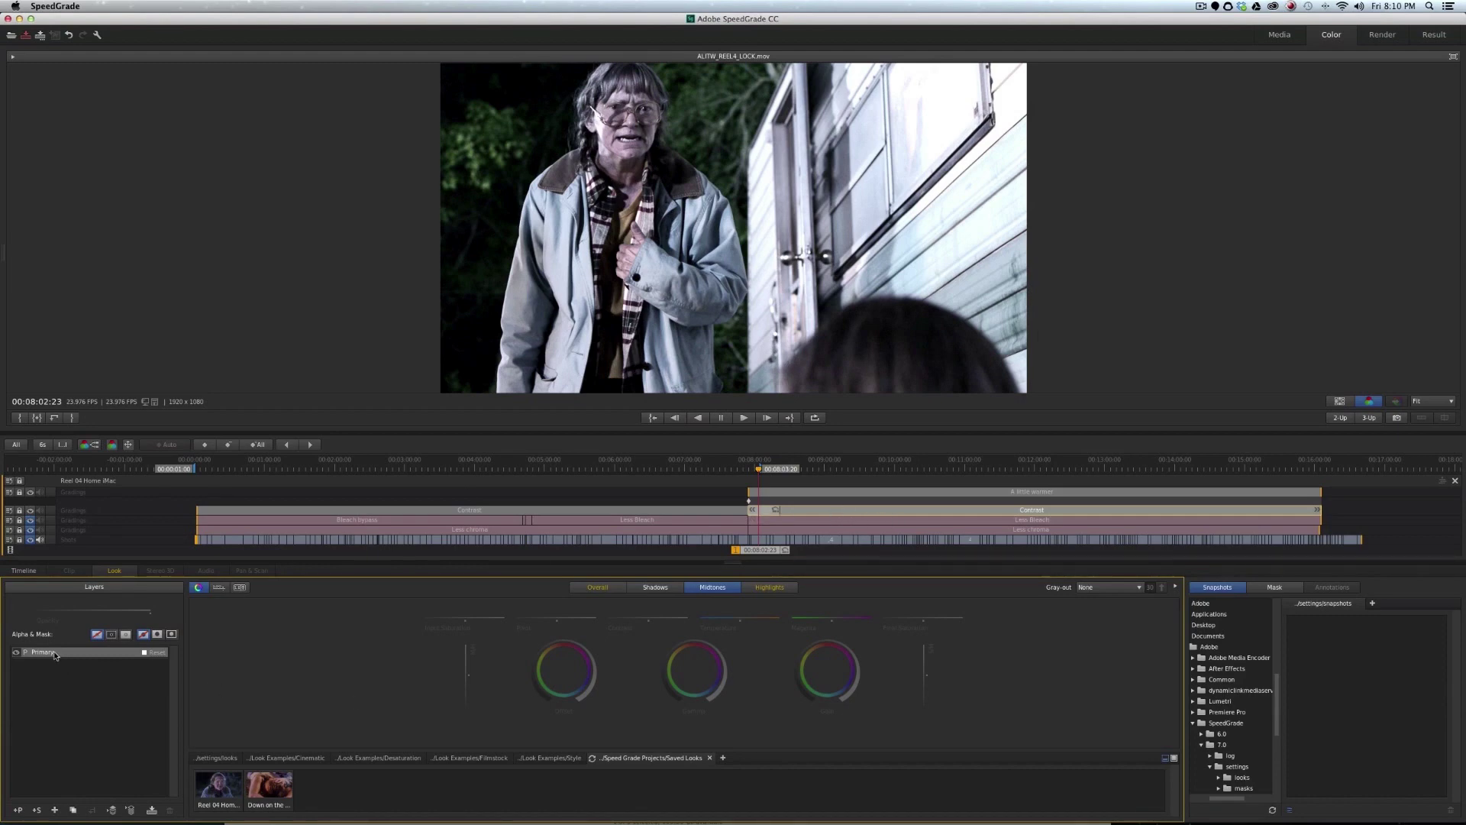
click(601, 589)
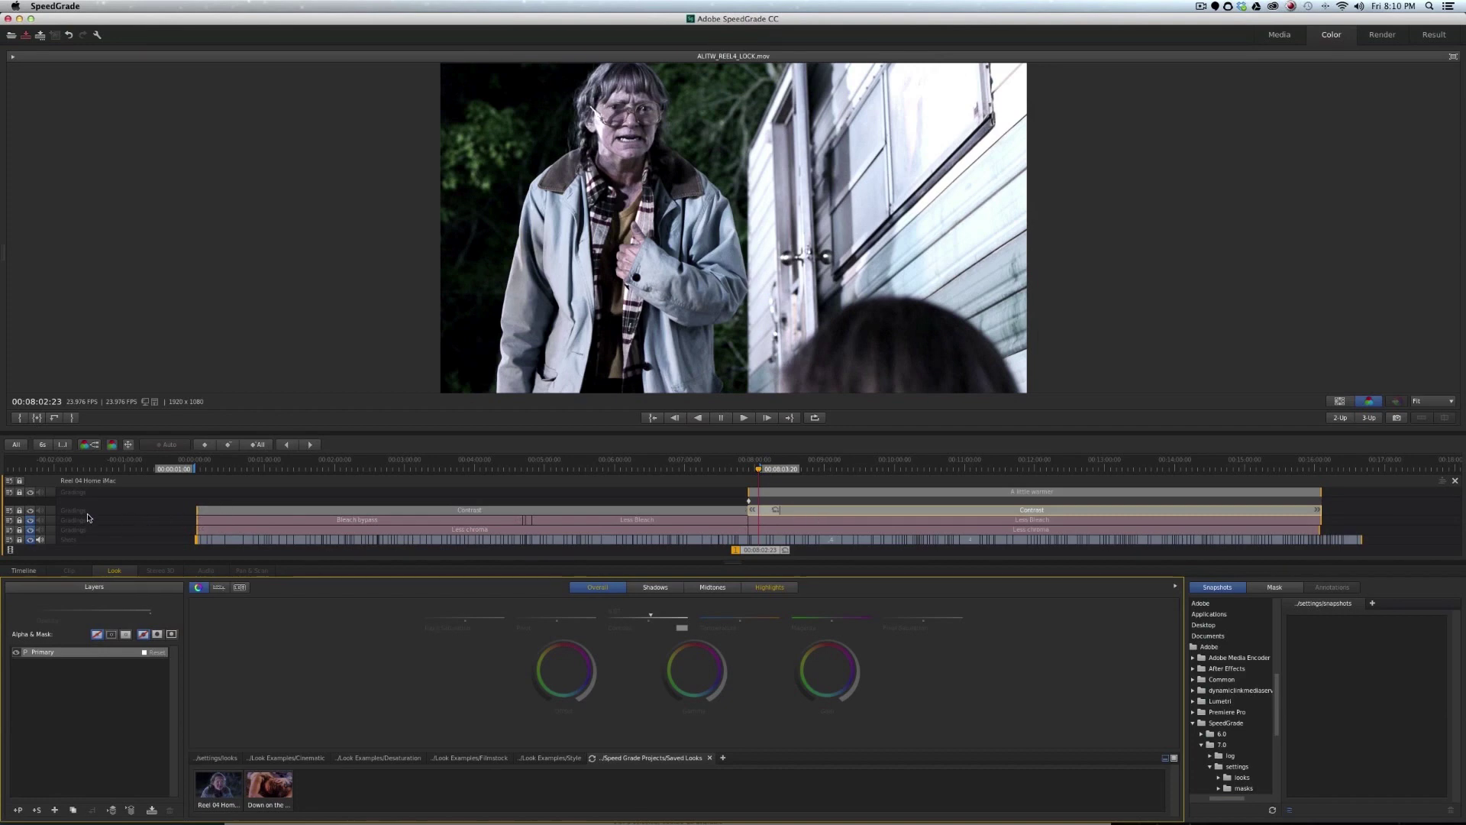
click(29, 510)
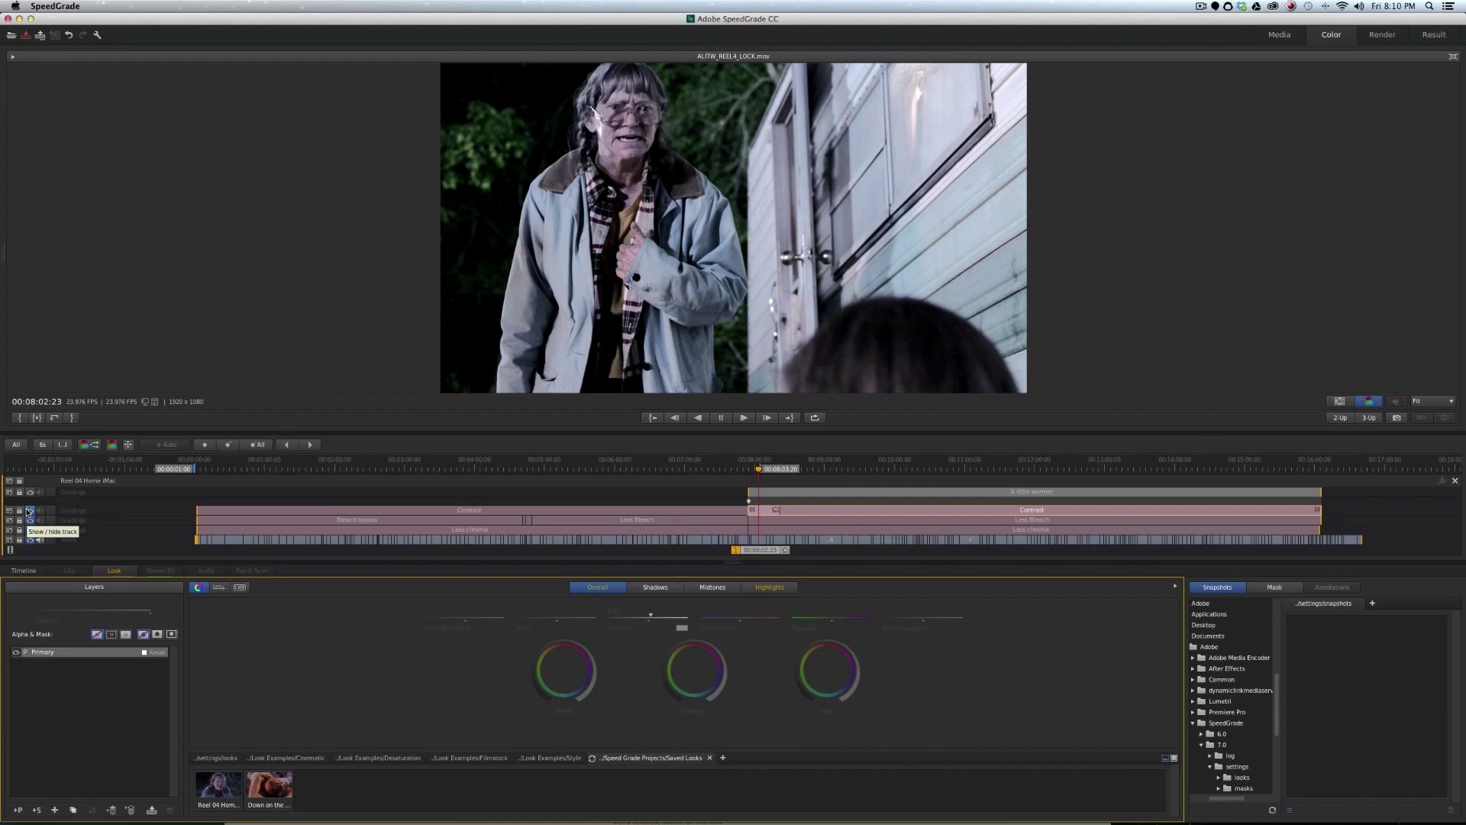
click(29, 510)
Step: Show the top warming grading track and extend the end of its grading slightly past the tracks below
click(824, 491)
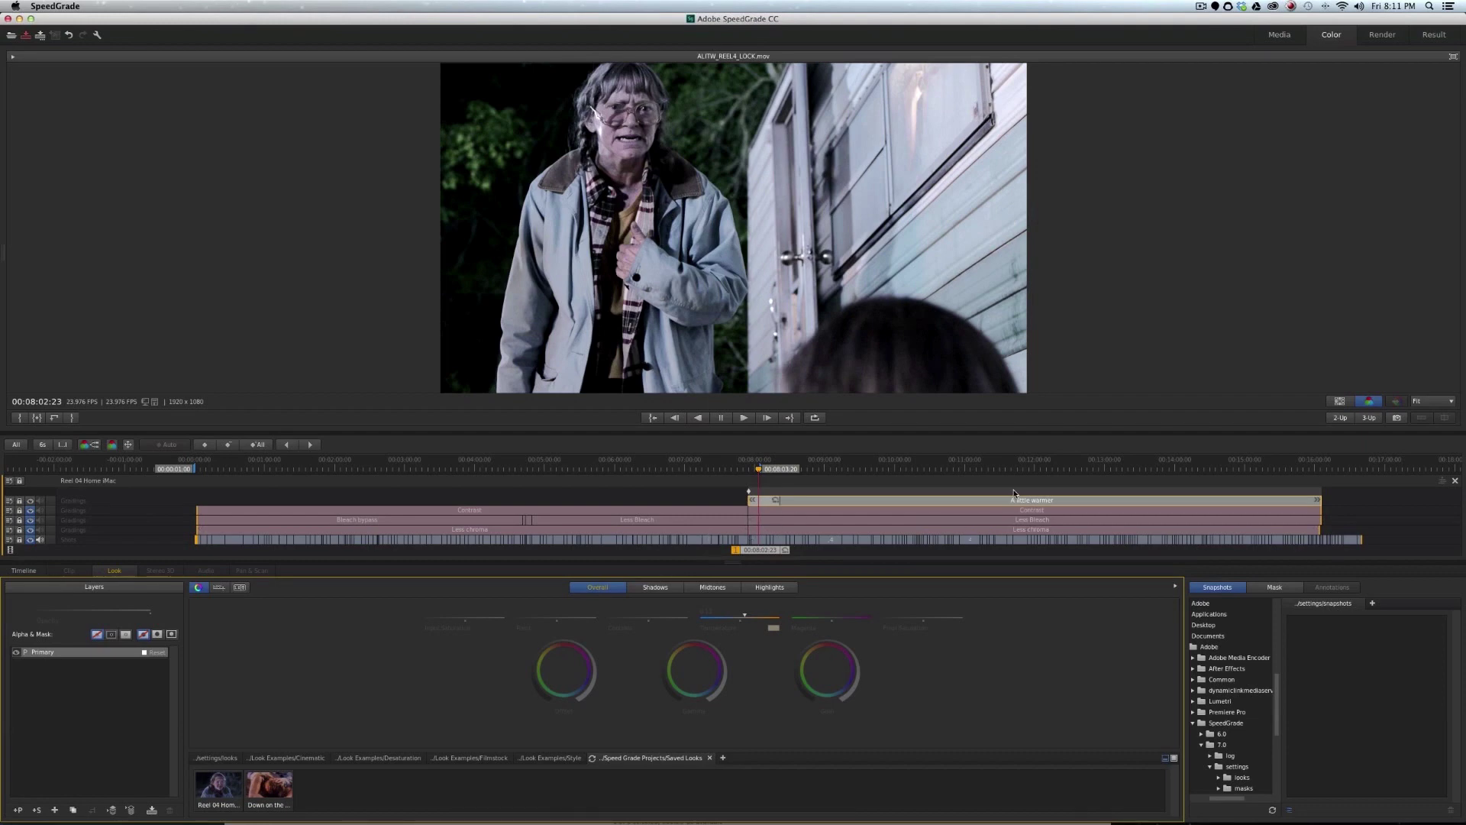
click(31, 502)
click(31, 501)
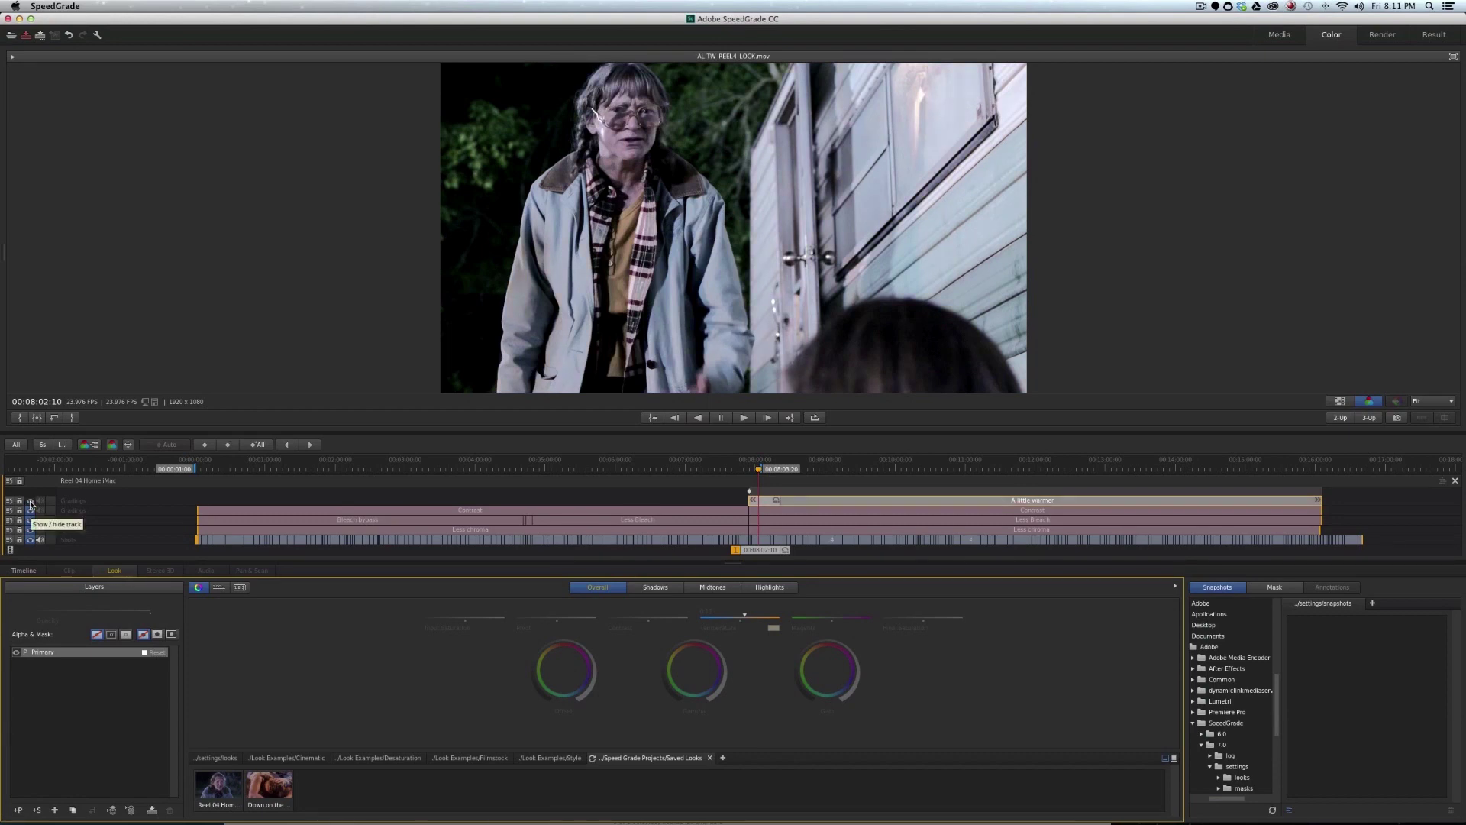
click(1253, 529)
mouse_move(1319, 503)
mouse_down()
mouse_move(863, 503)
mouse_move(1176, 513)
mouse_move(967, 529)
mouse_move(956, 517)
mouse_move(1348, 531)
mouse_move(1321, 529)
mouse_up()
Step: Select the video clip at 00:08:01:09 and turn its lower Primary layer back on, comparing the shot with and without it
mouse_move(758, 472)
mouse_down()
mouse_move(839, 488)
mouse_move(733, 487)
mouse_move(757, 488)
mouse_up()
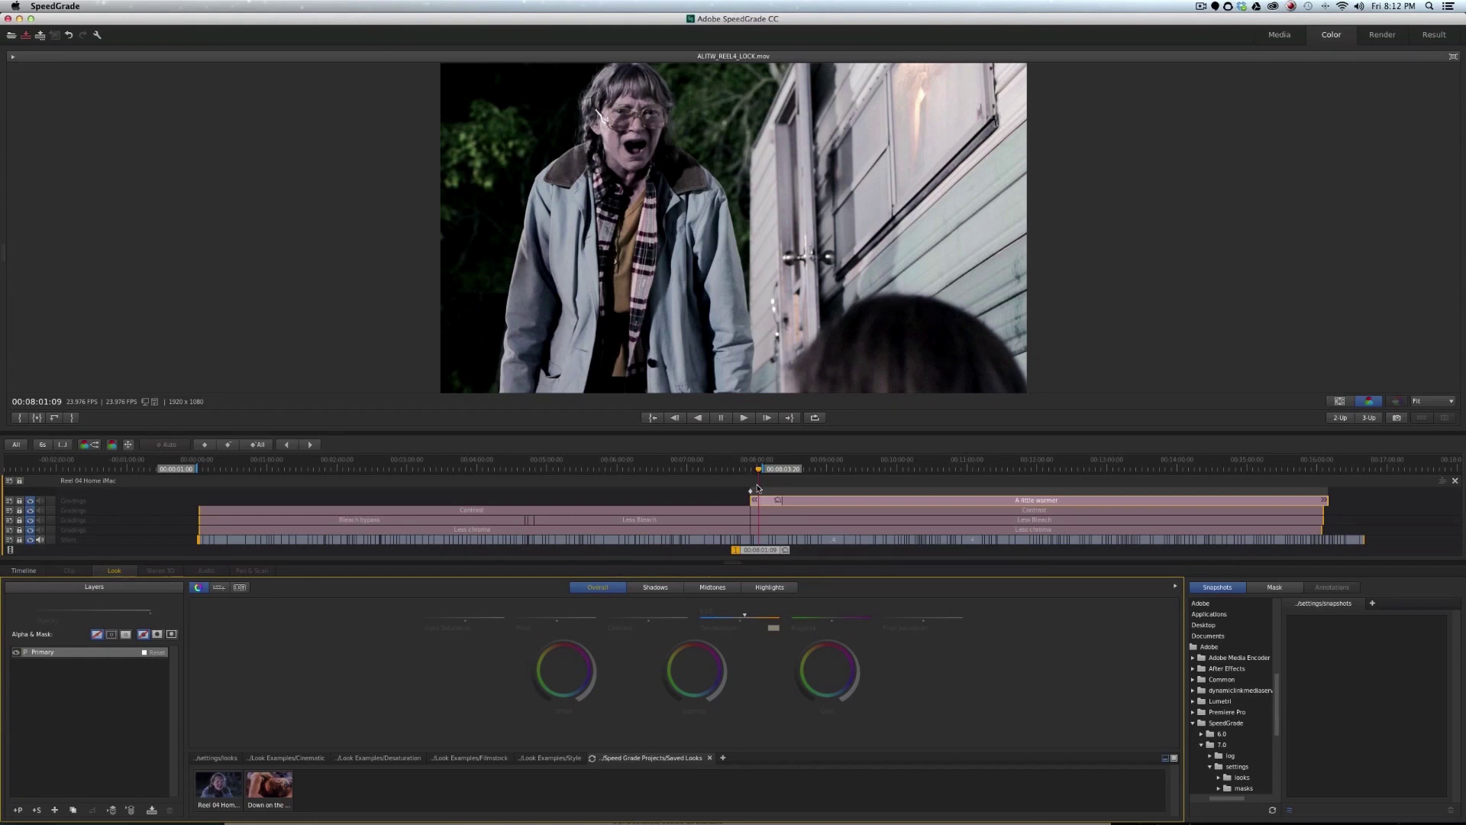
click(759, 539)
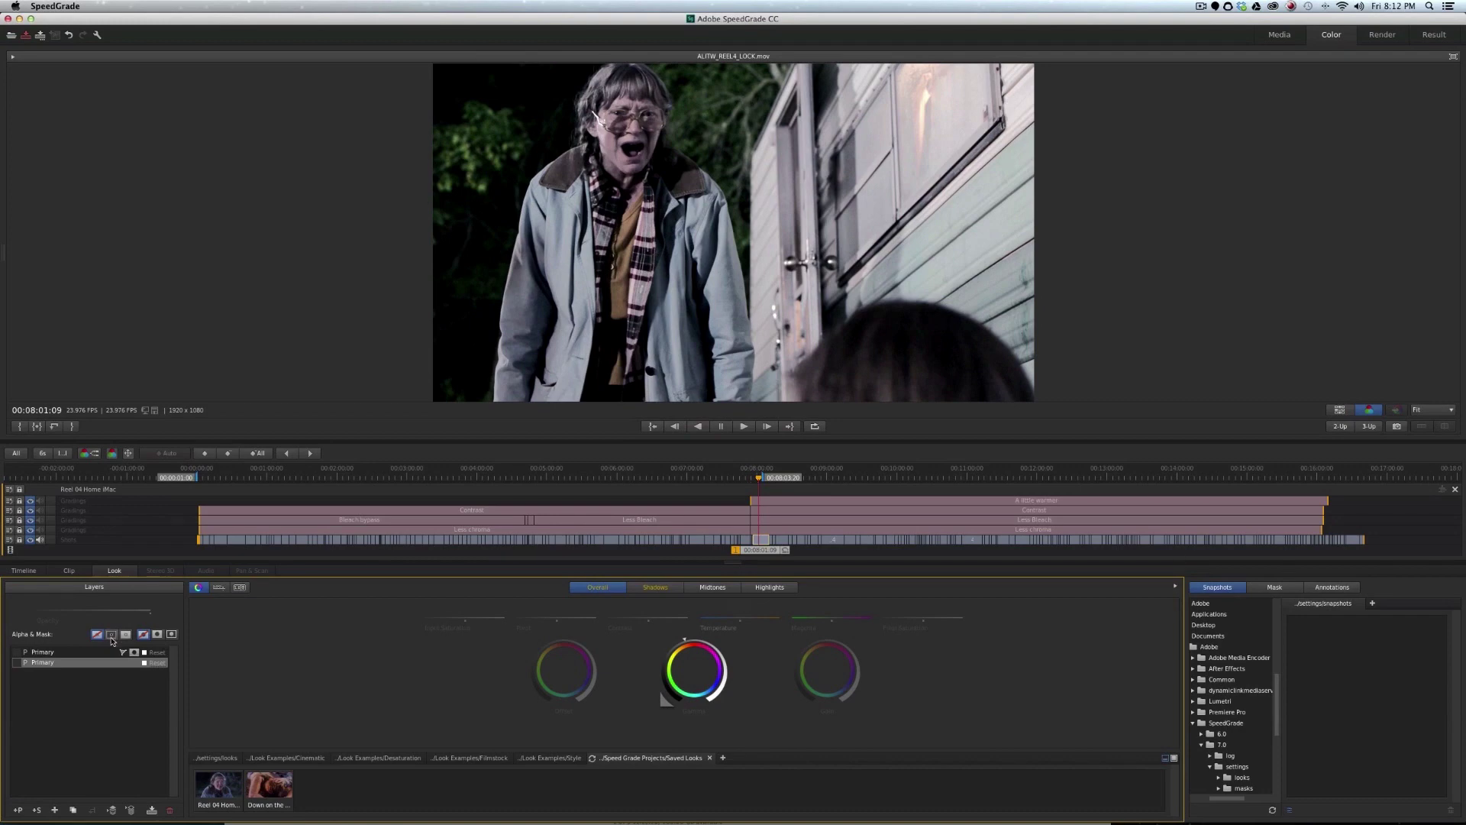
click(18, 664)
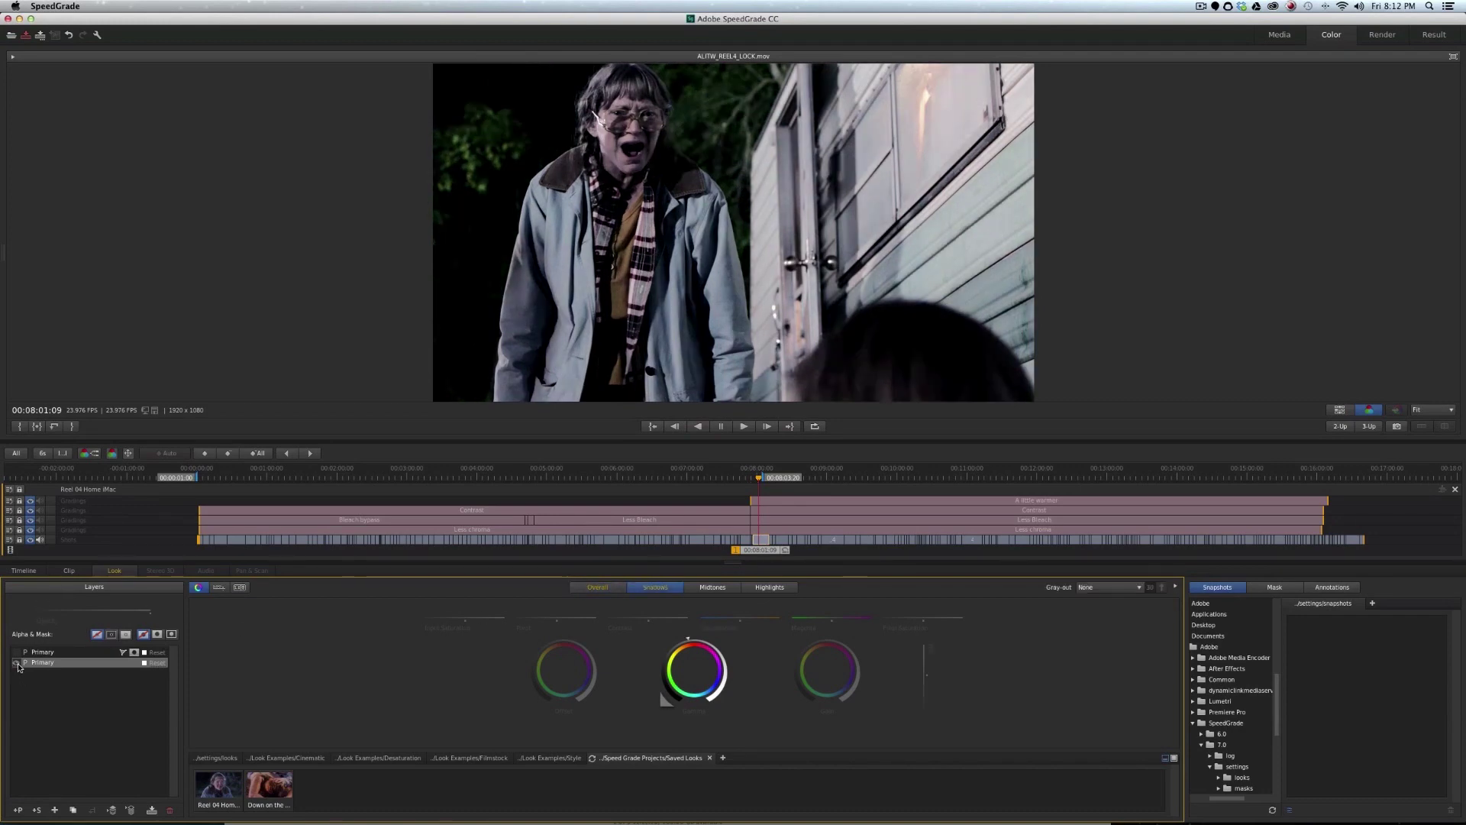
click(18, 665)
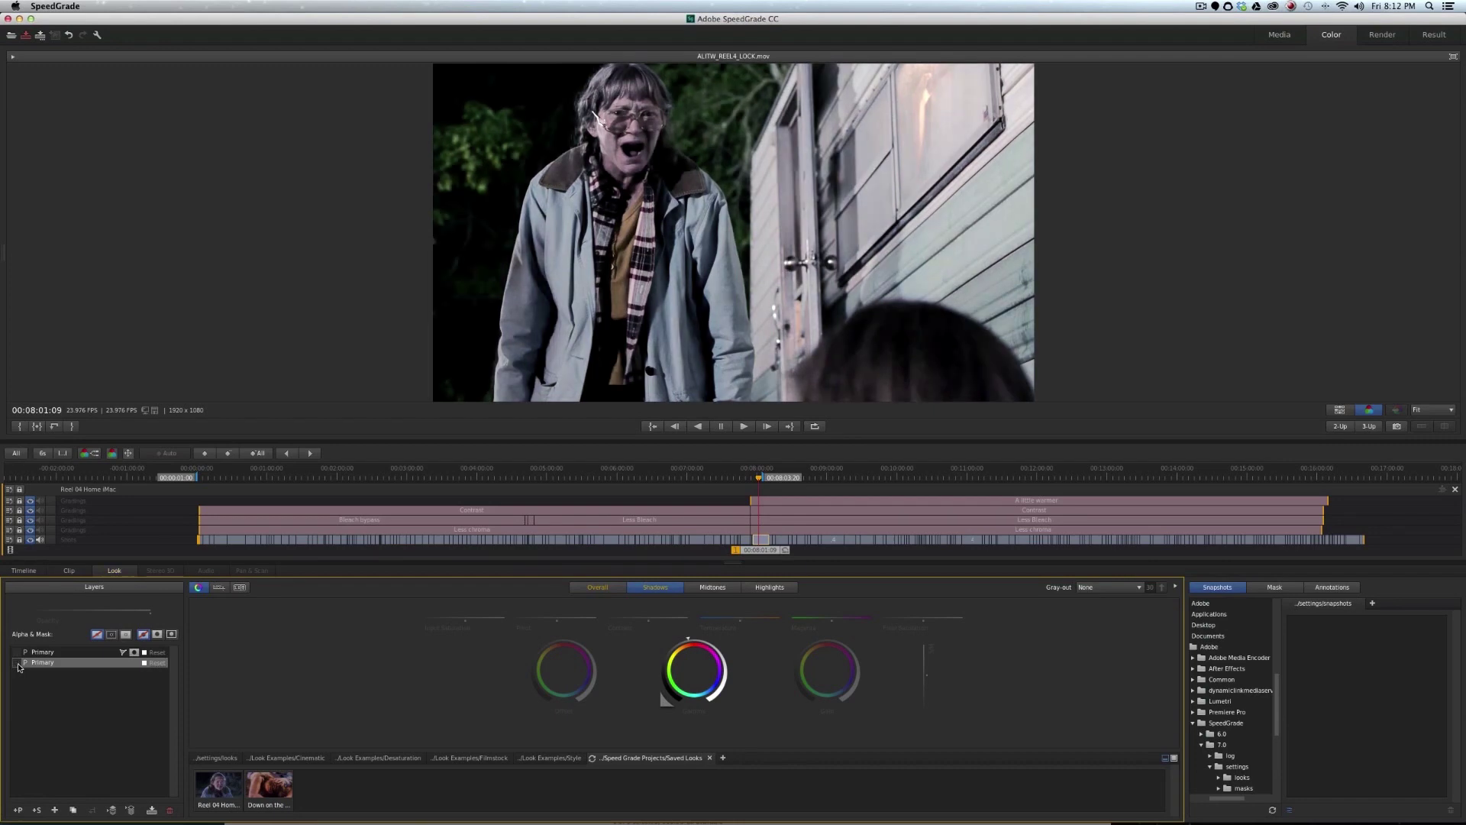
click(17, 664)
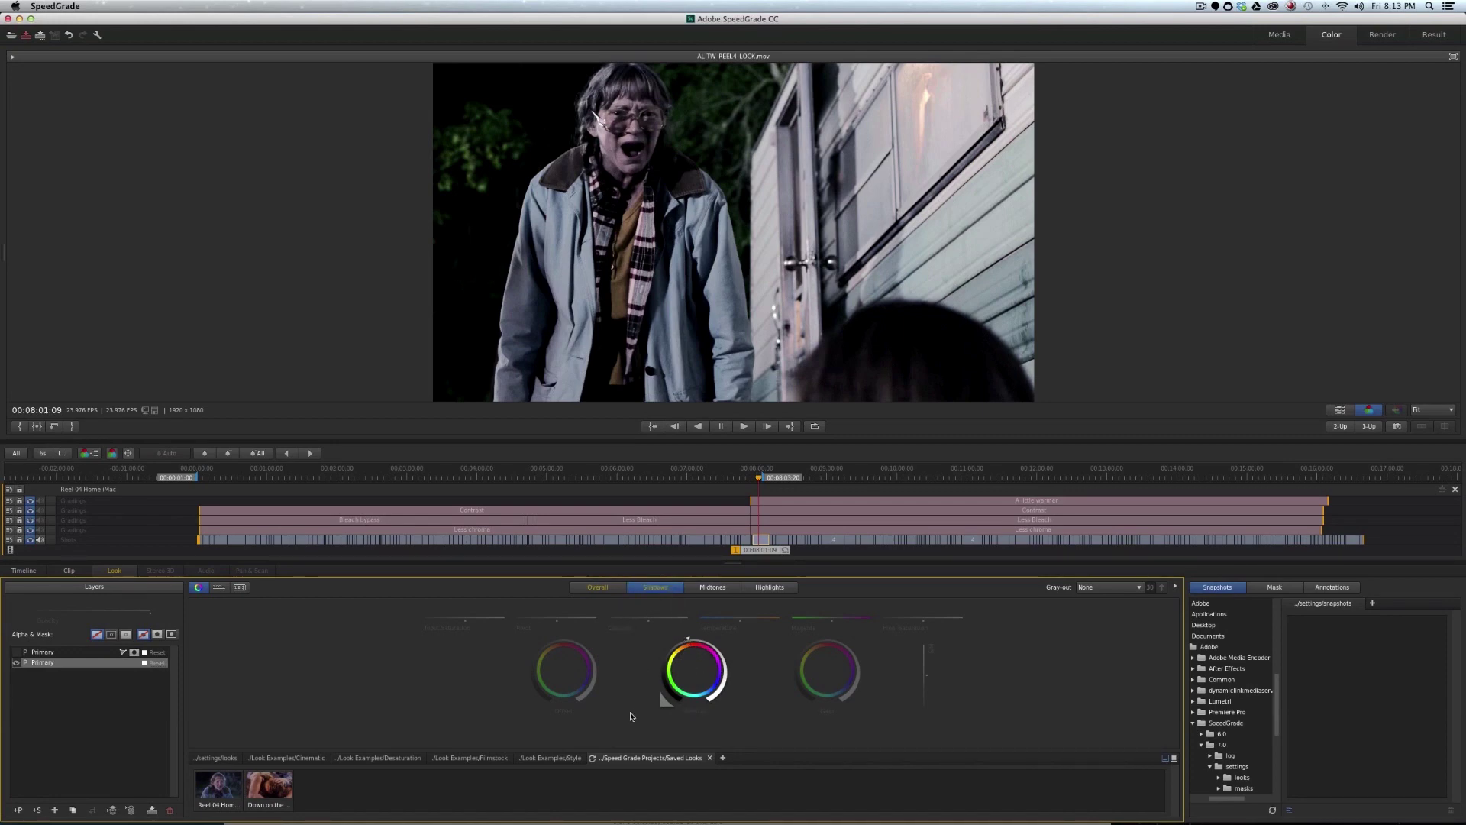
Step: Check the lower Primary layer's midtone adjustments and select the masked Primary layer above it
click(716, 591)
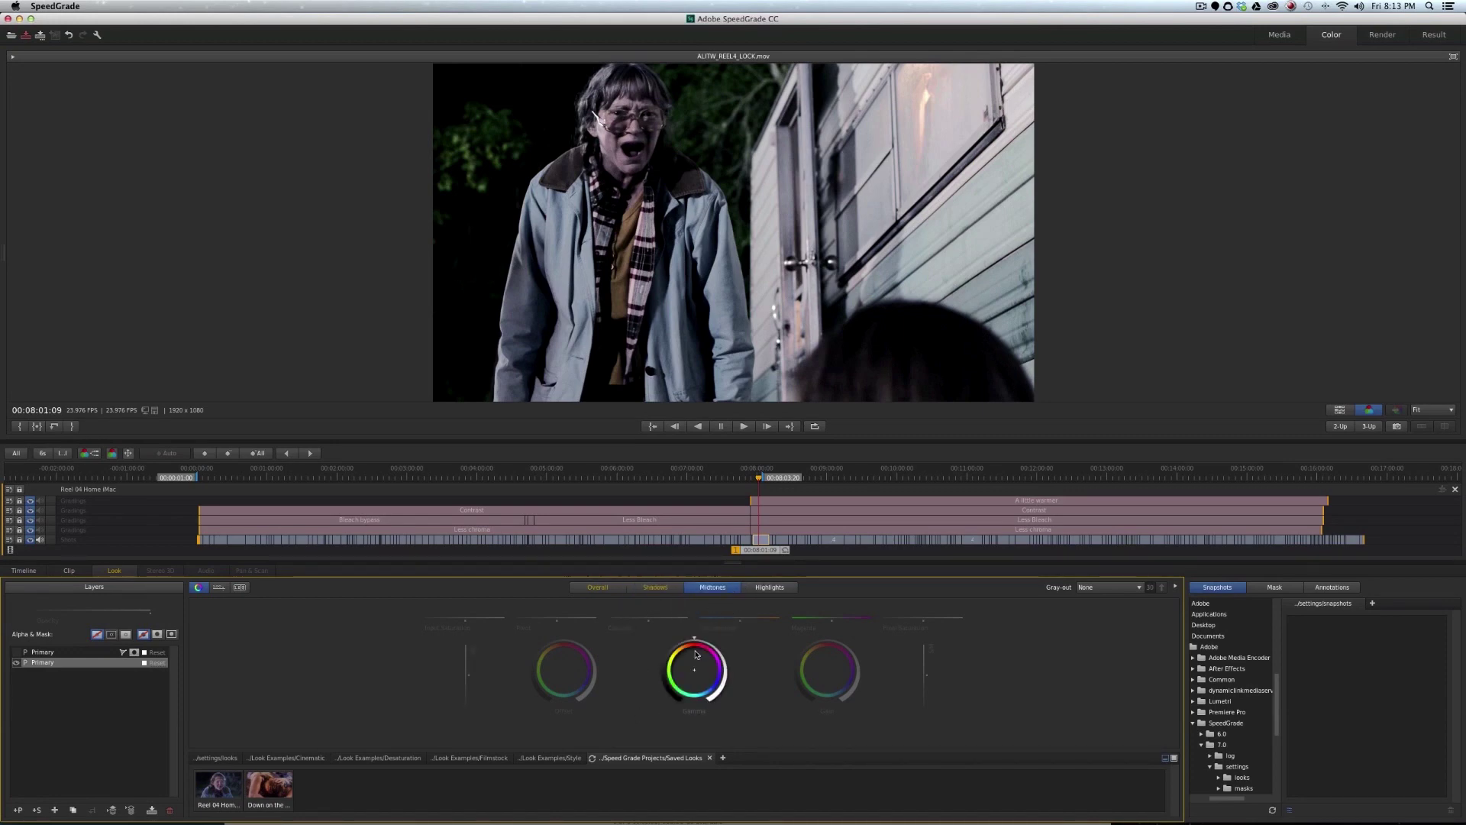
click(49, 653)
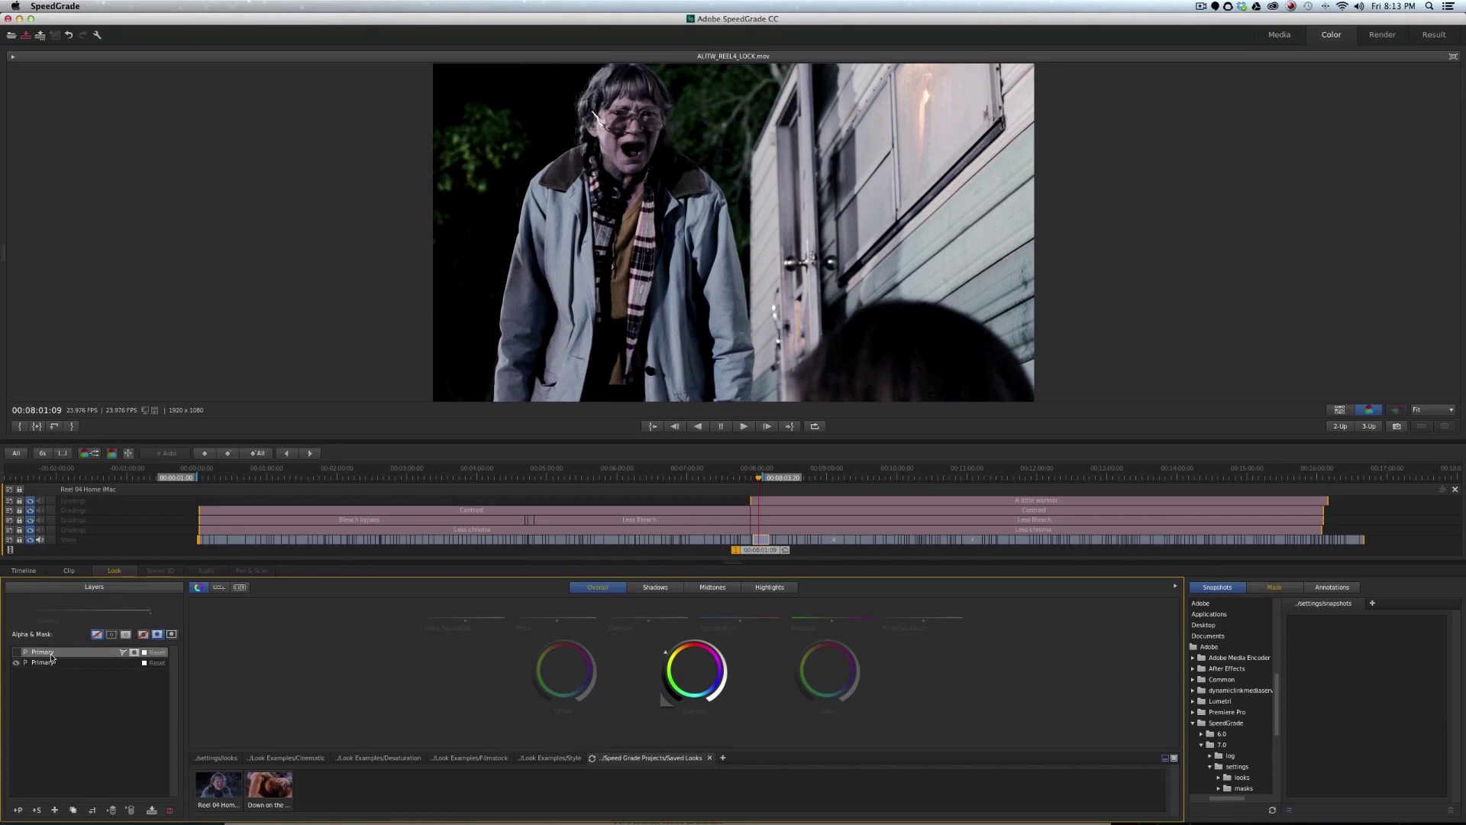
Step: Show the mask of the upper Primary layer on the clip at 00:08:01:09 and turn that layer back on
click(1280, 591)
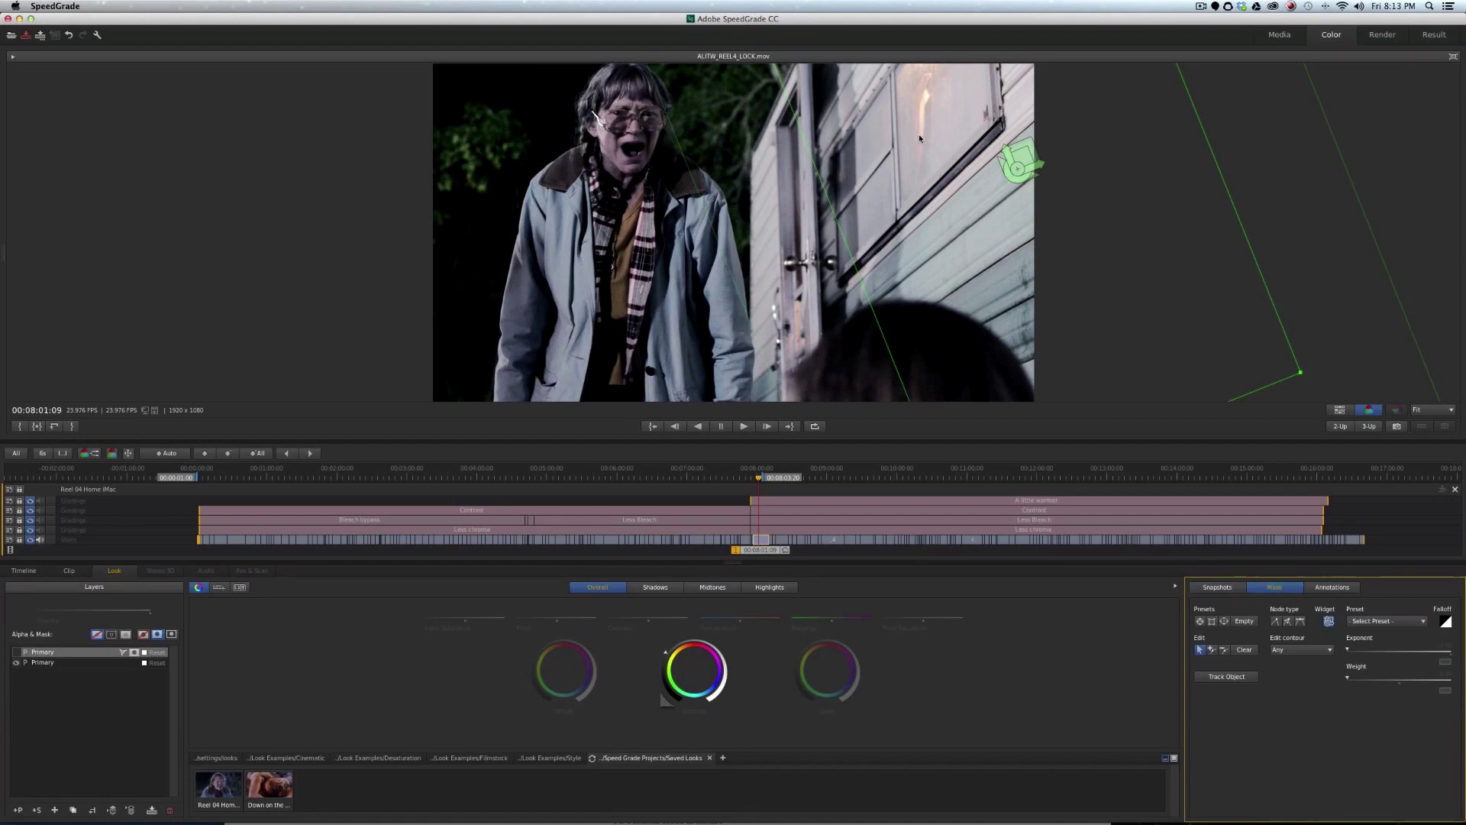
click(15, 653)
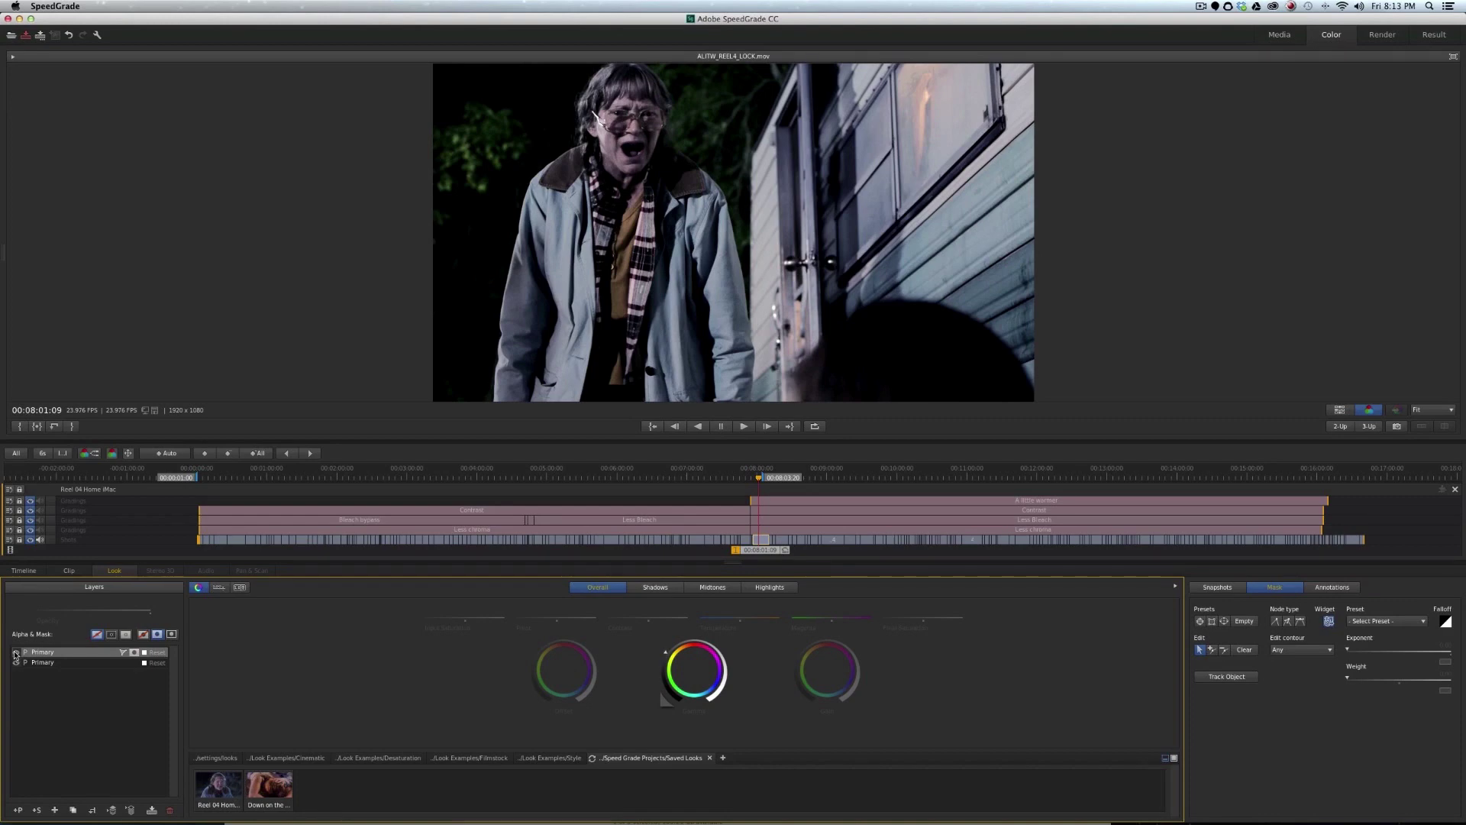
Step: Return to the night scene around 00:07:50:13 and play it up to 00:07:57:12 to examine how the shots flow together
click(741, 428)
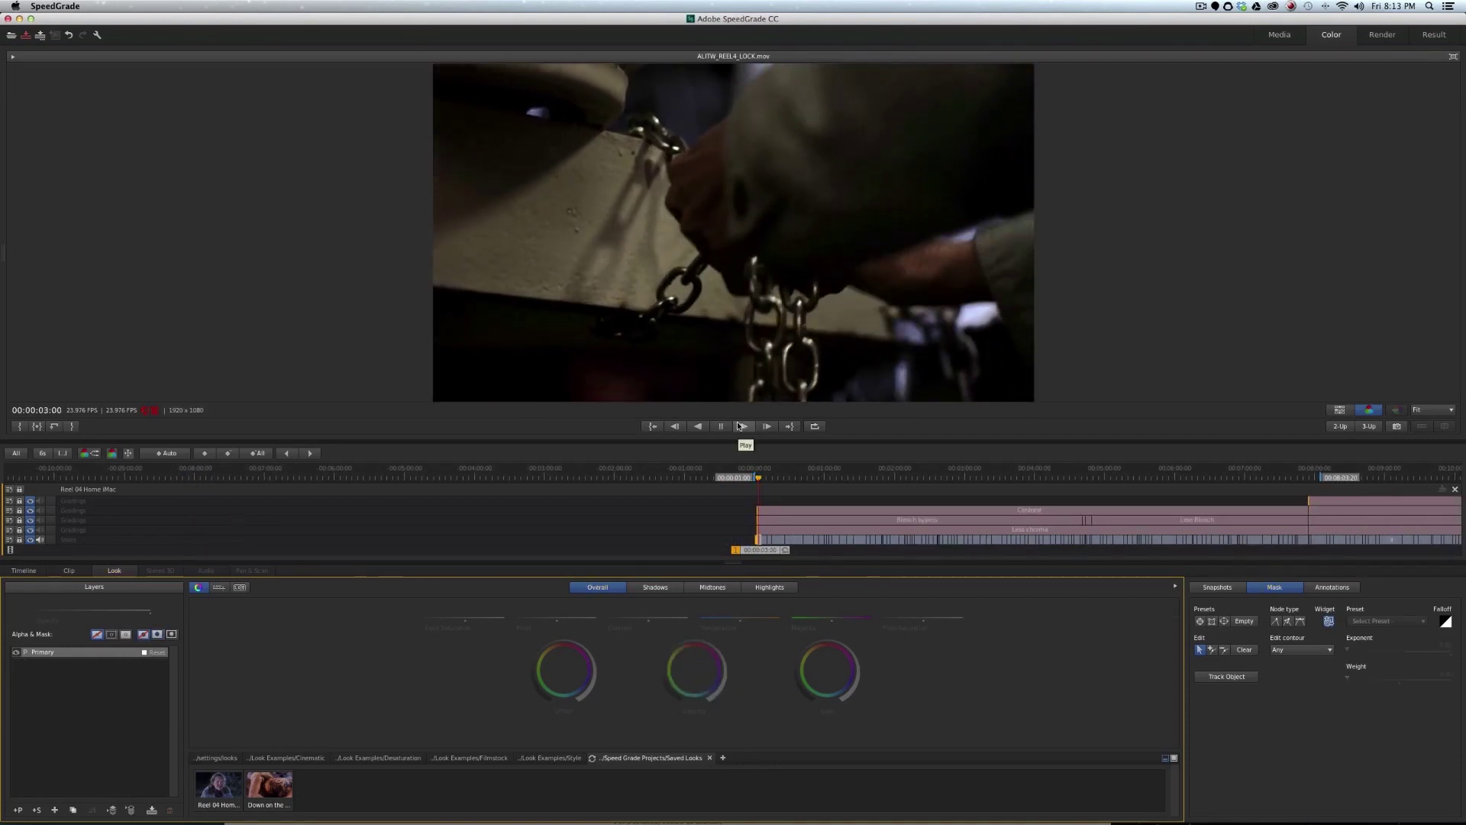
drag(754, 550, 1288, 557)
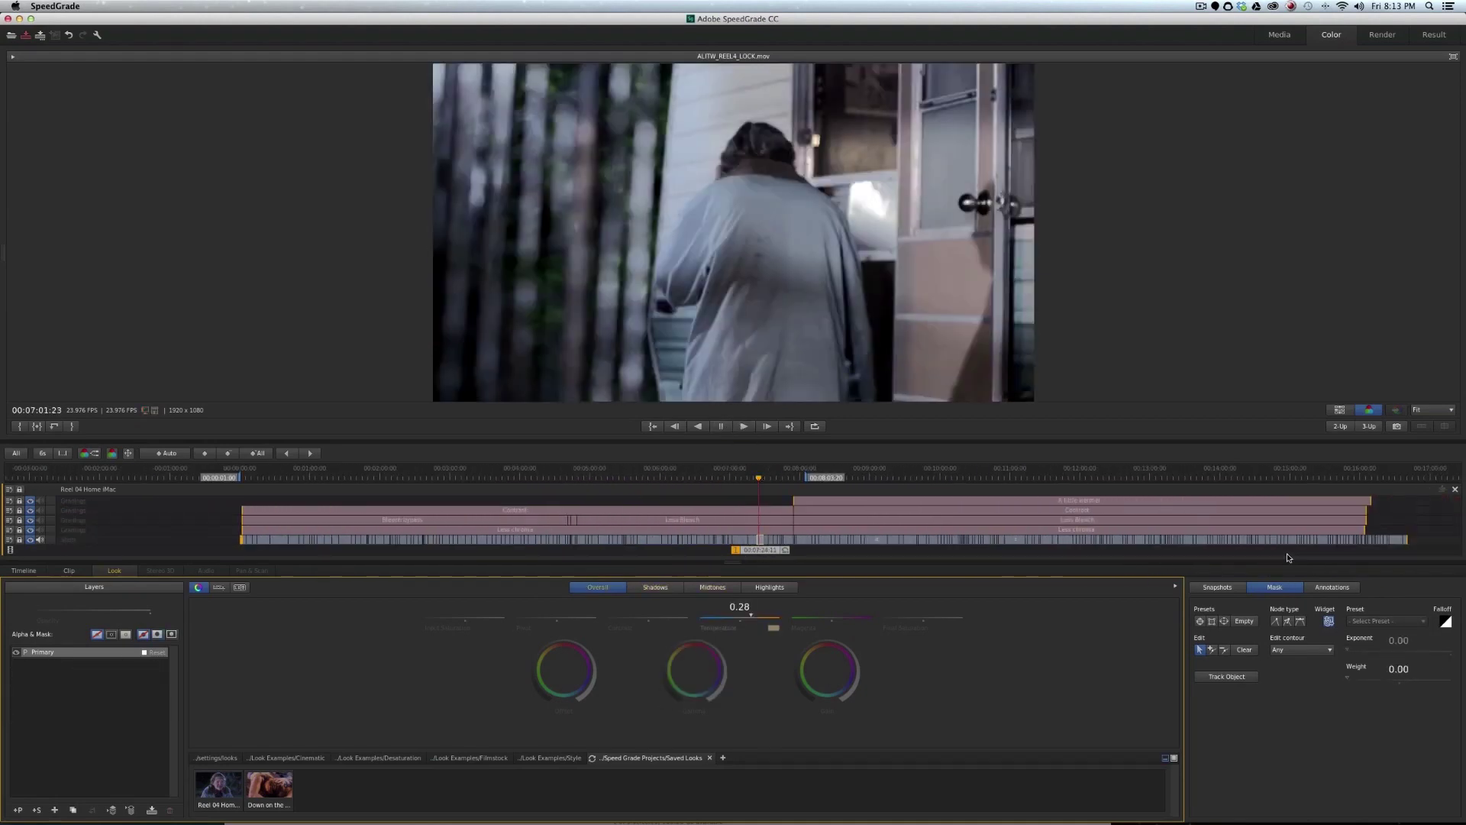
drag(790, 478, 1092, 491)
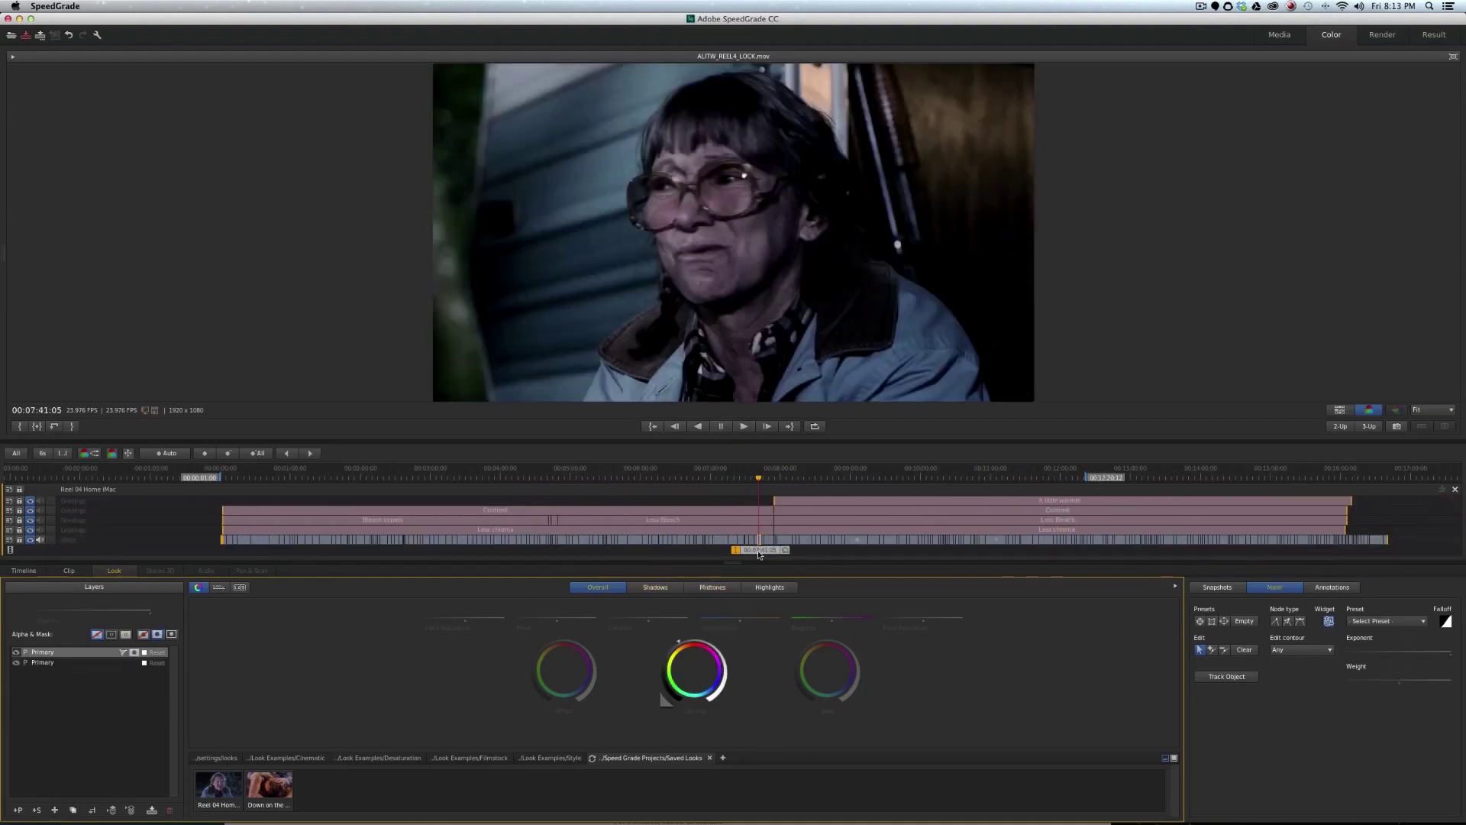
drag(762, 552, 773, 553)
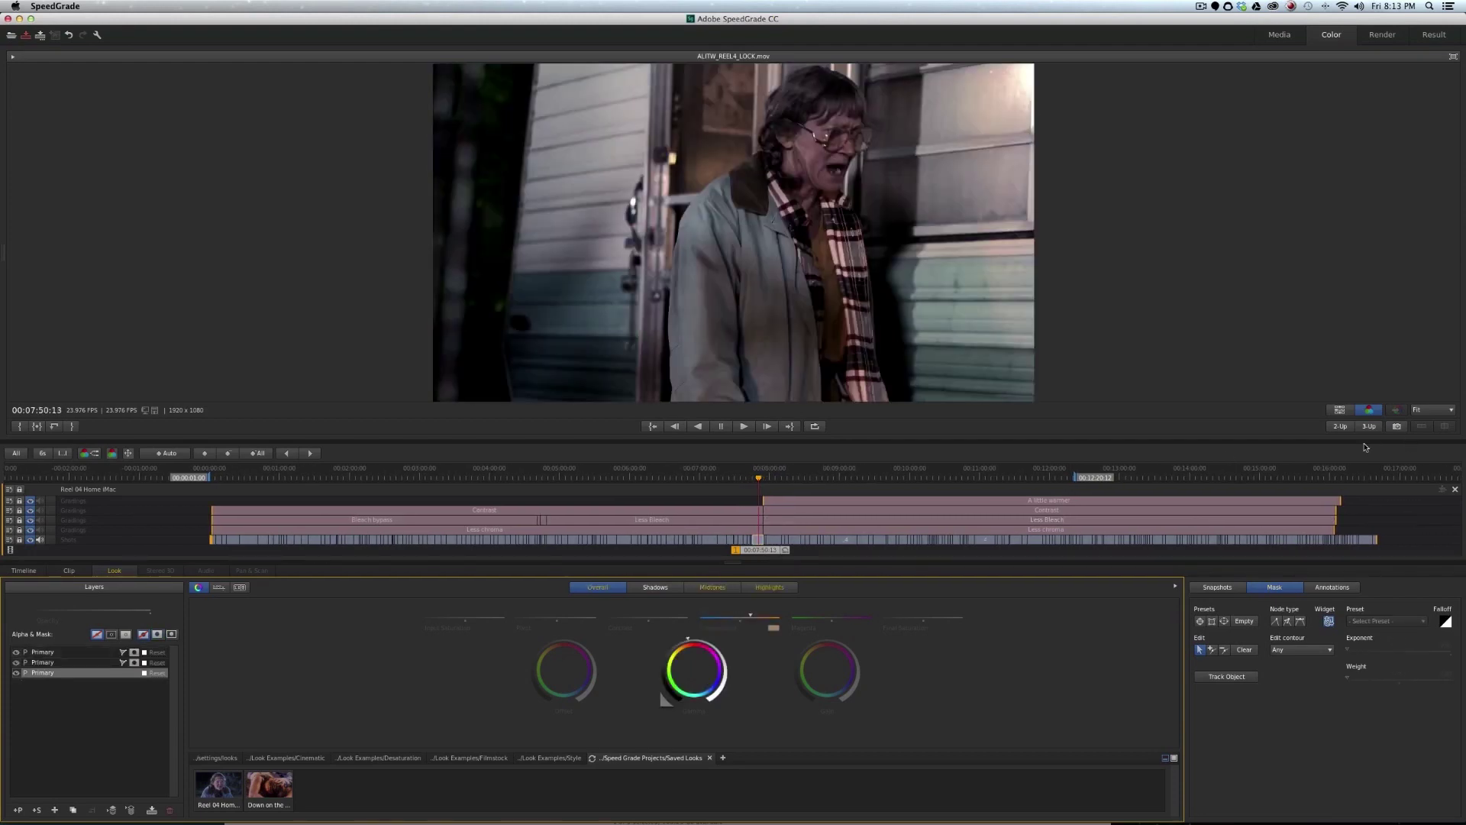
click(745, 427)
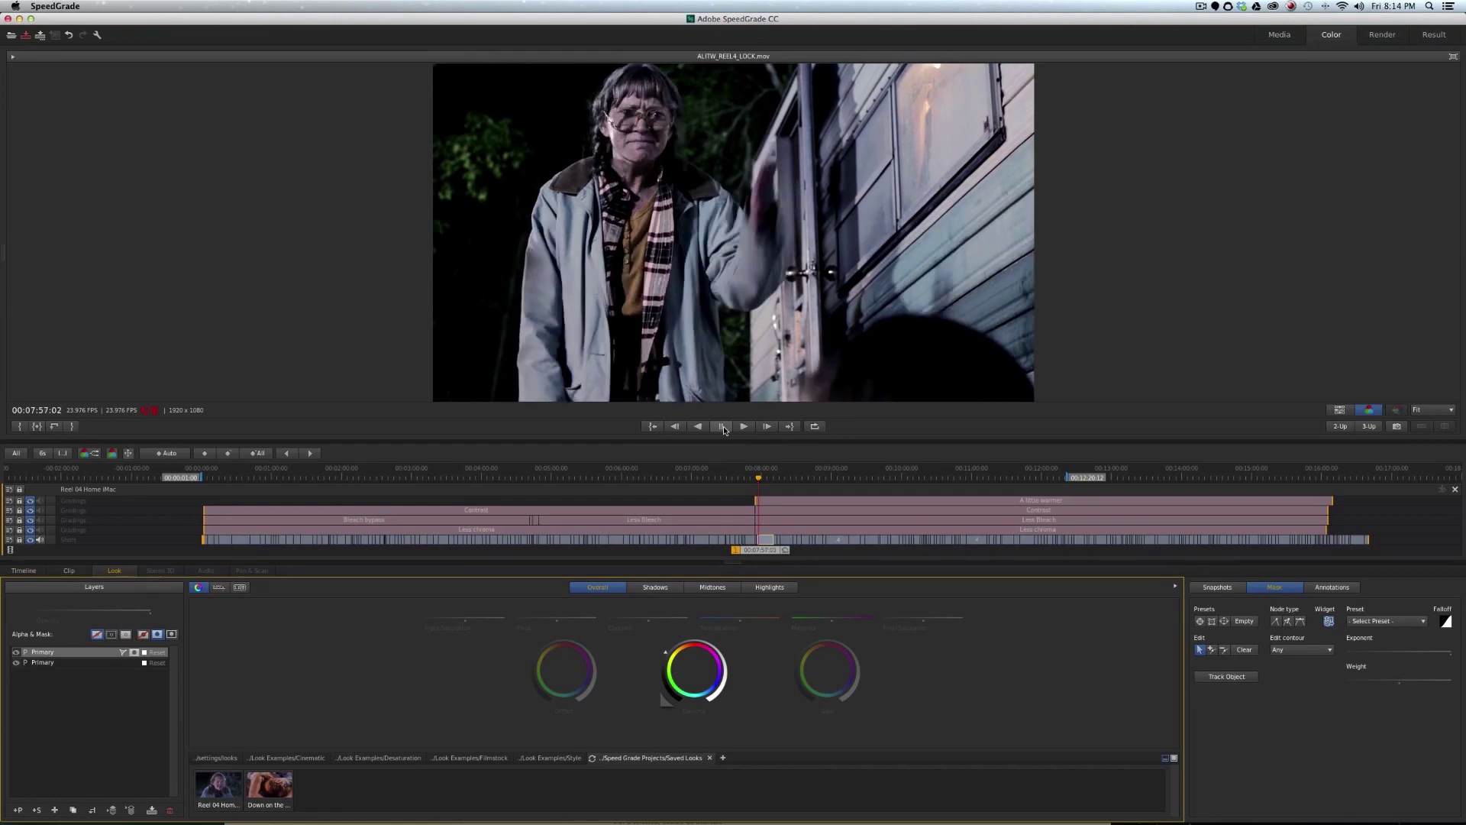
click(722, 426)
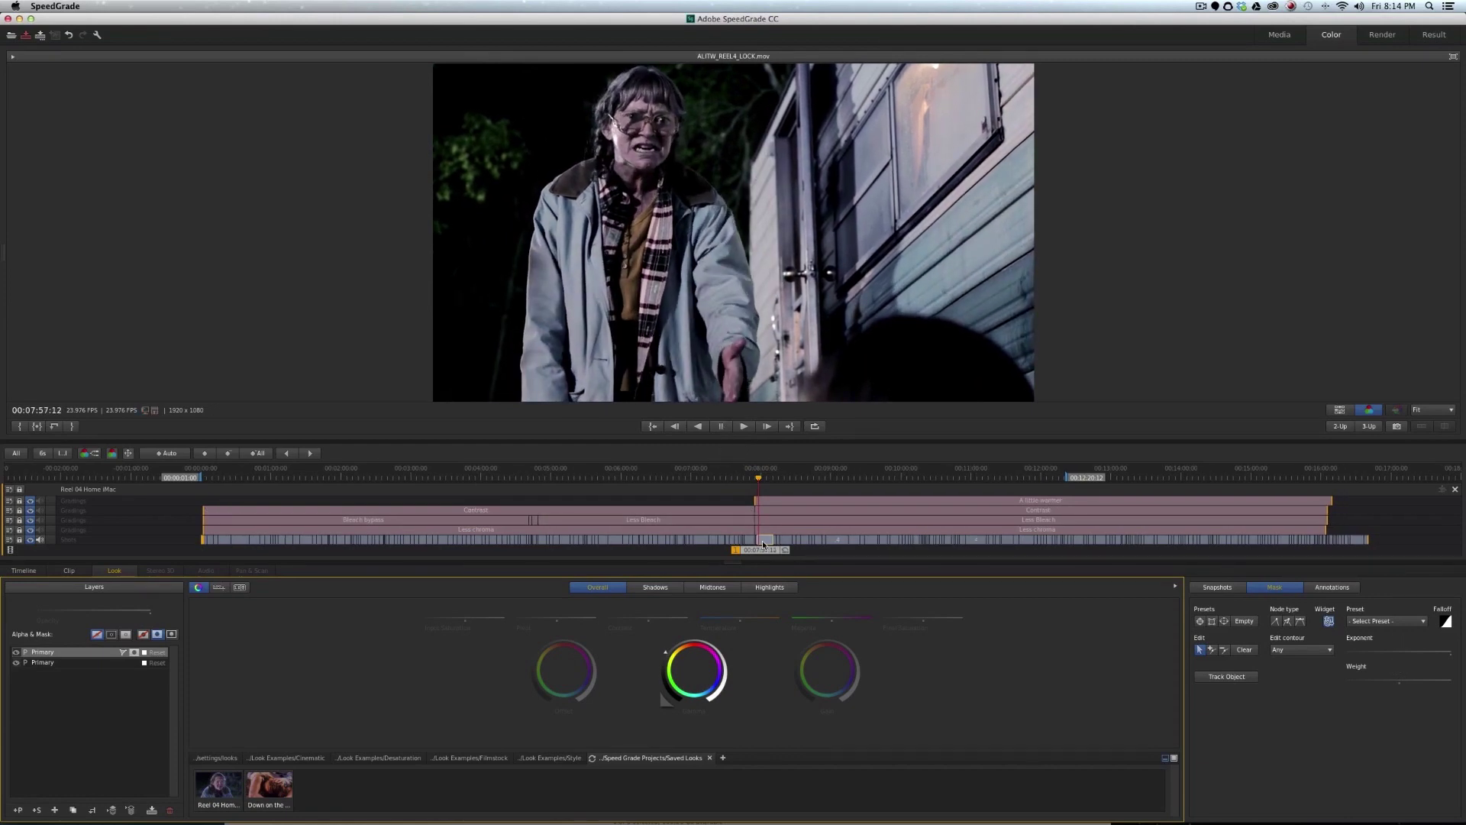
Step: Try a warmer midtone temperature on the lower Primary layer of the clip at 00:07:59:01, after comparing it with the shot at 00:07:51:15
drag(764, 550, 759, 553)
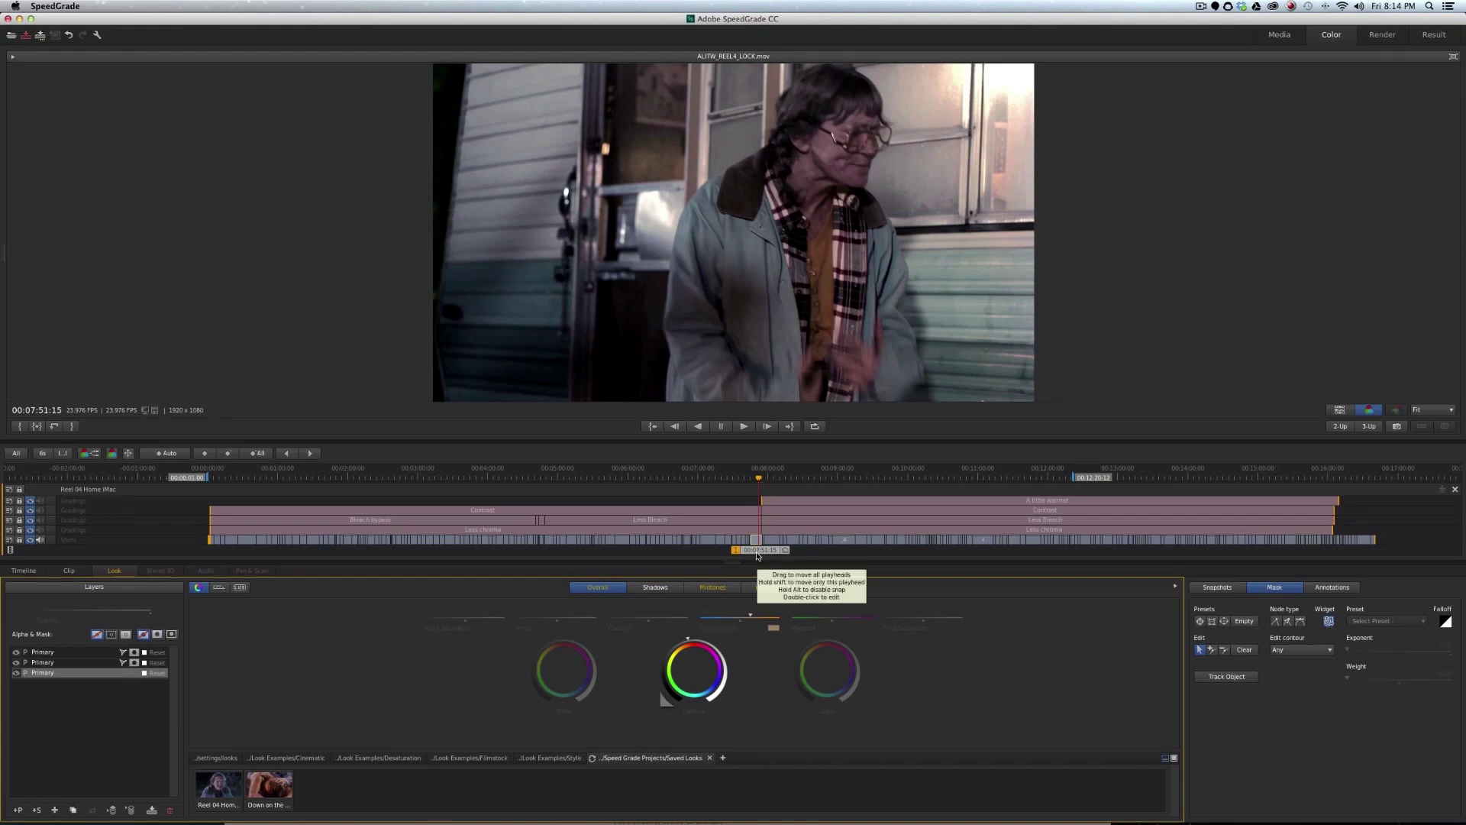
drag(758, 556, 767, 556)
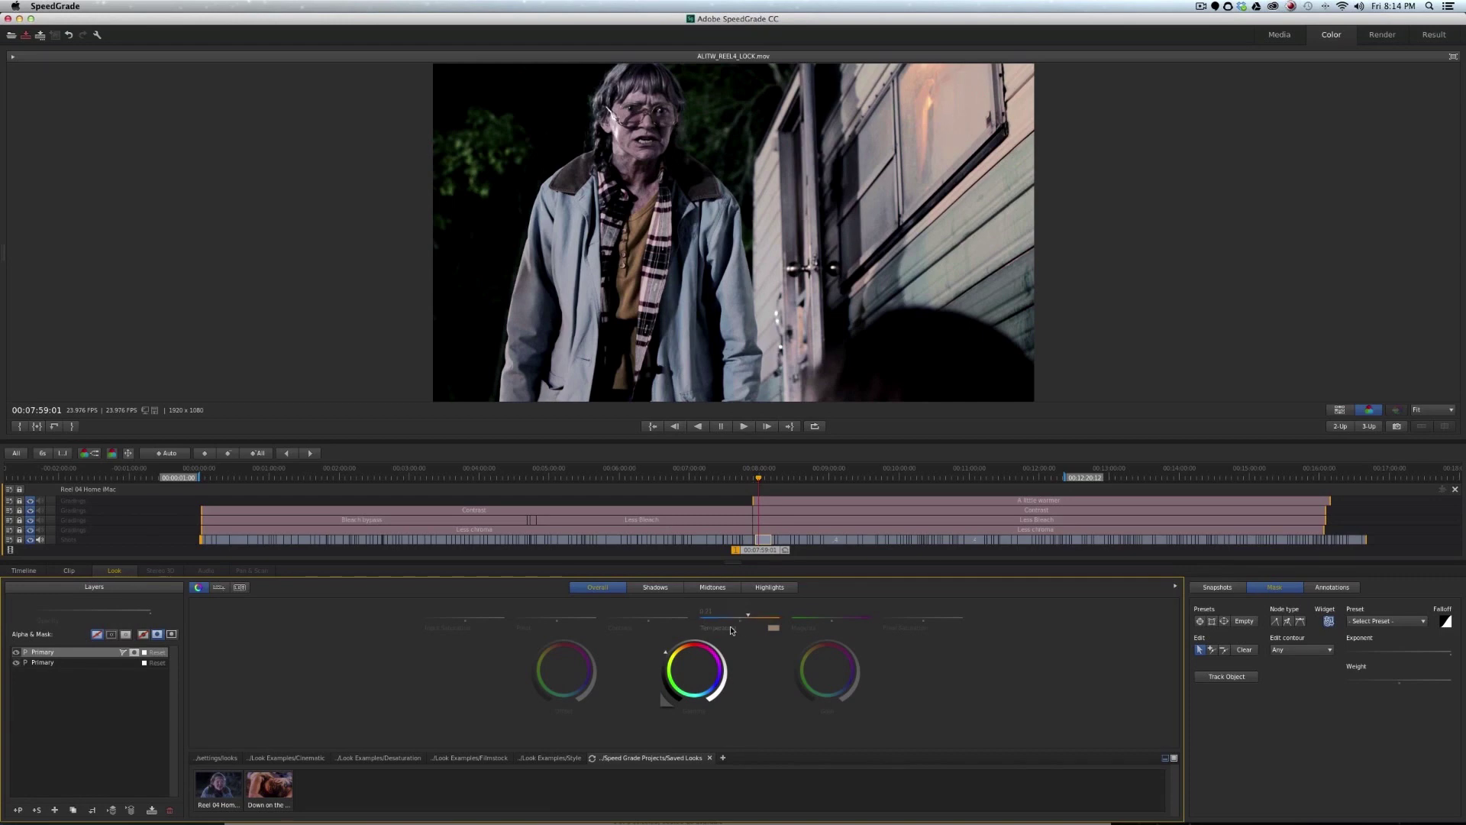
click(60, 665)
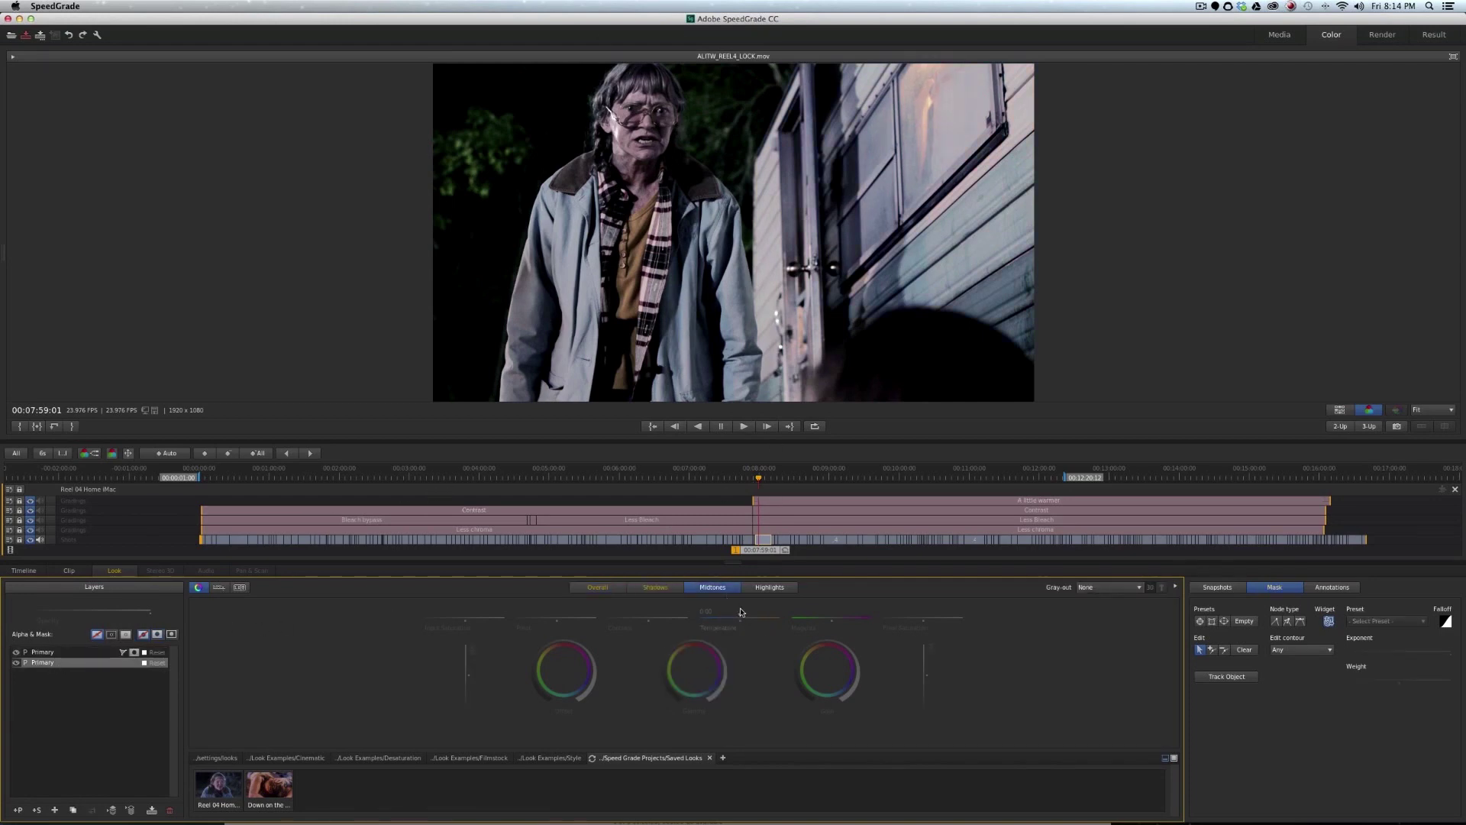
drag(740, 616, 741, 617)
mouse_move(765, 551)
mouse_down()
mouse_move(743, 552)
mouse_move(769, 554)
mouse_up()
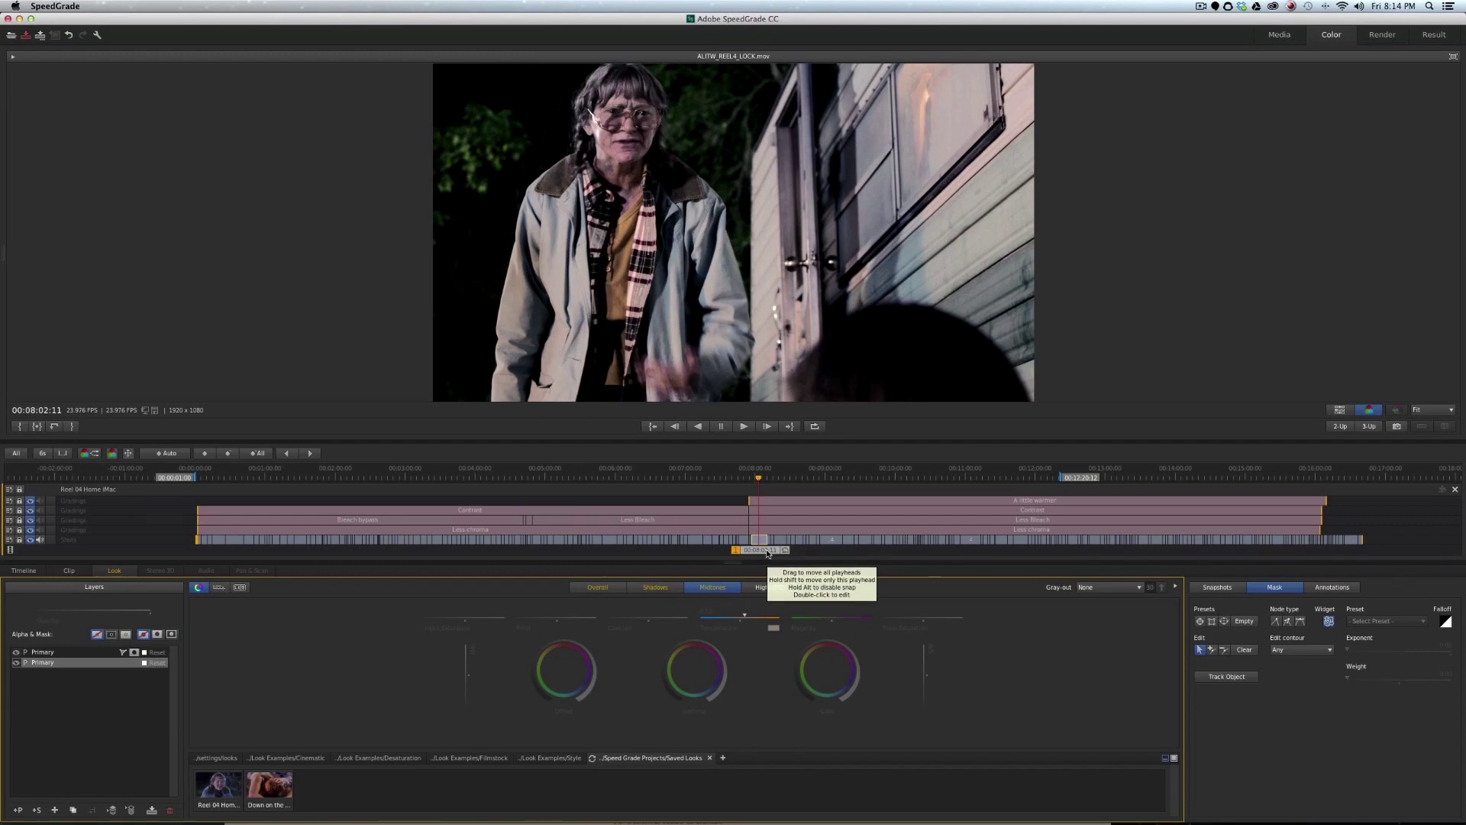
Step: Add a second playhead and compare the clip at 00:07:59:02 side by side with earlier shots of the scene in 2-Up view
drag(768, 553, 716, 555)
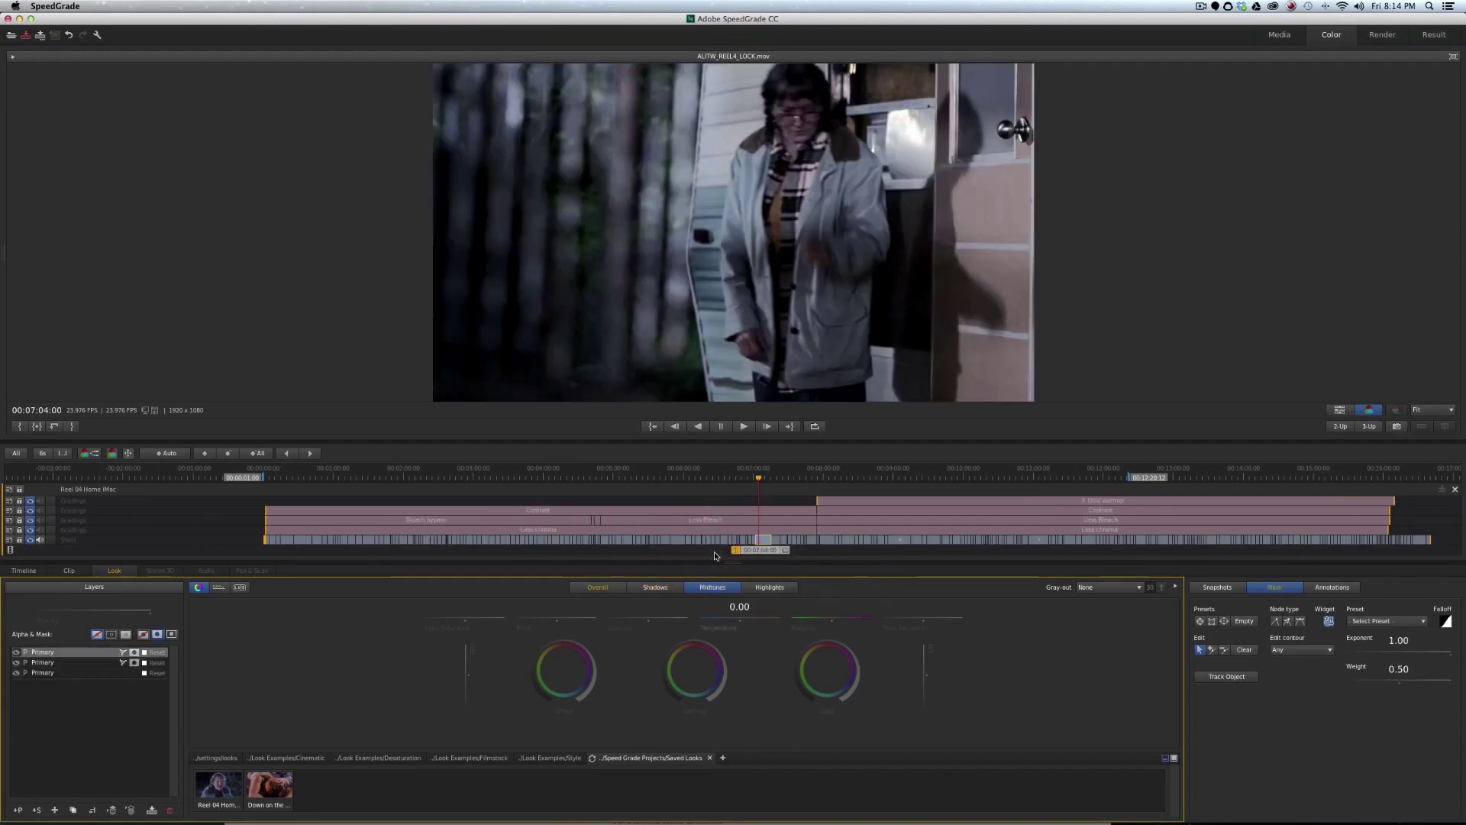
click(786, 551)
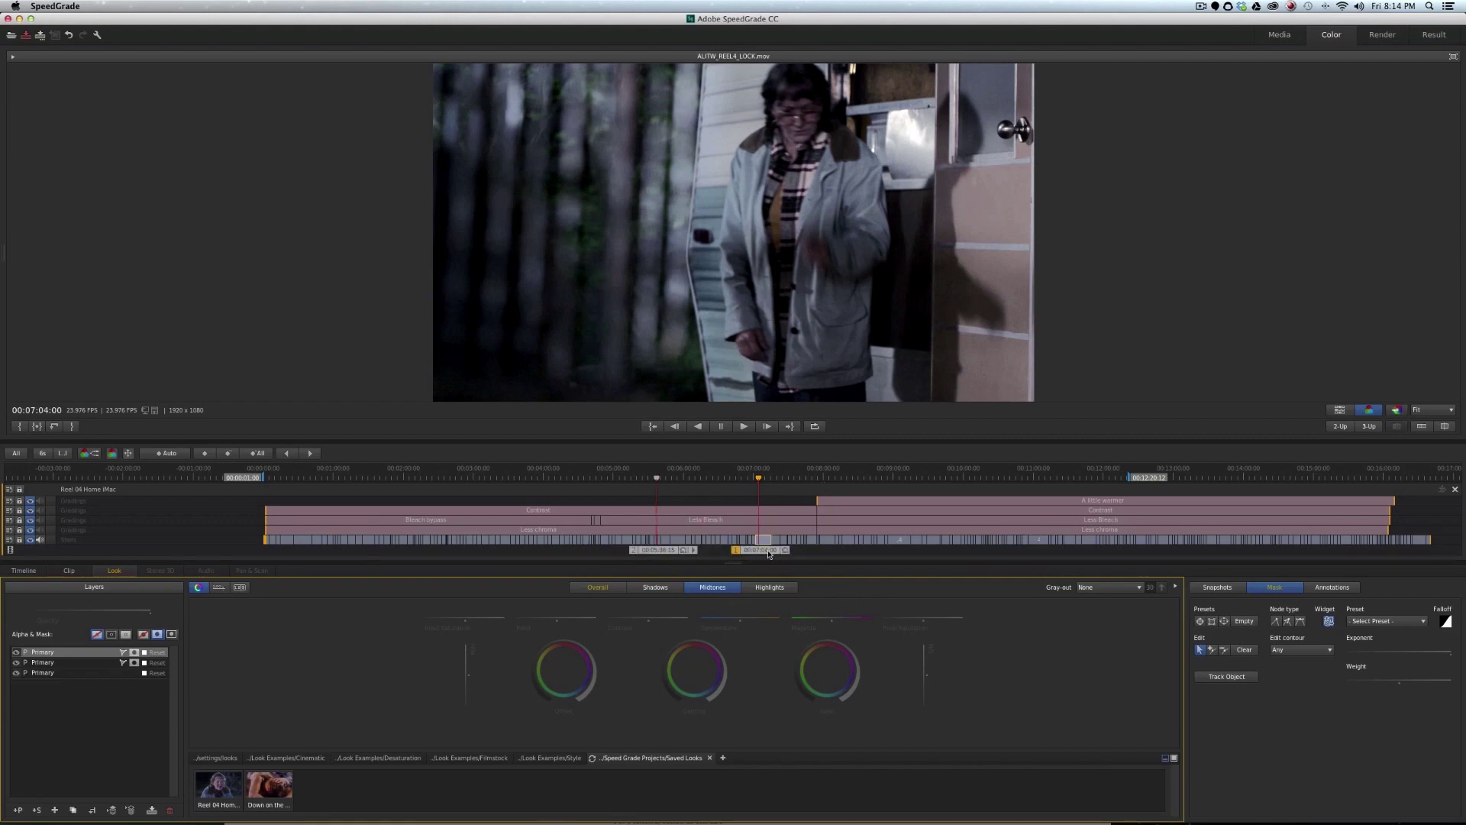
drag(770, 553, 830, 552)
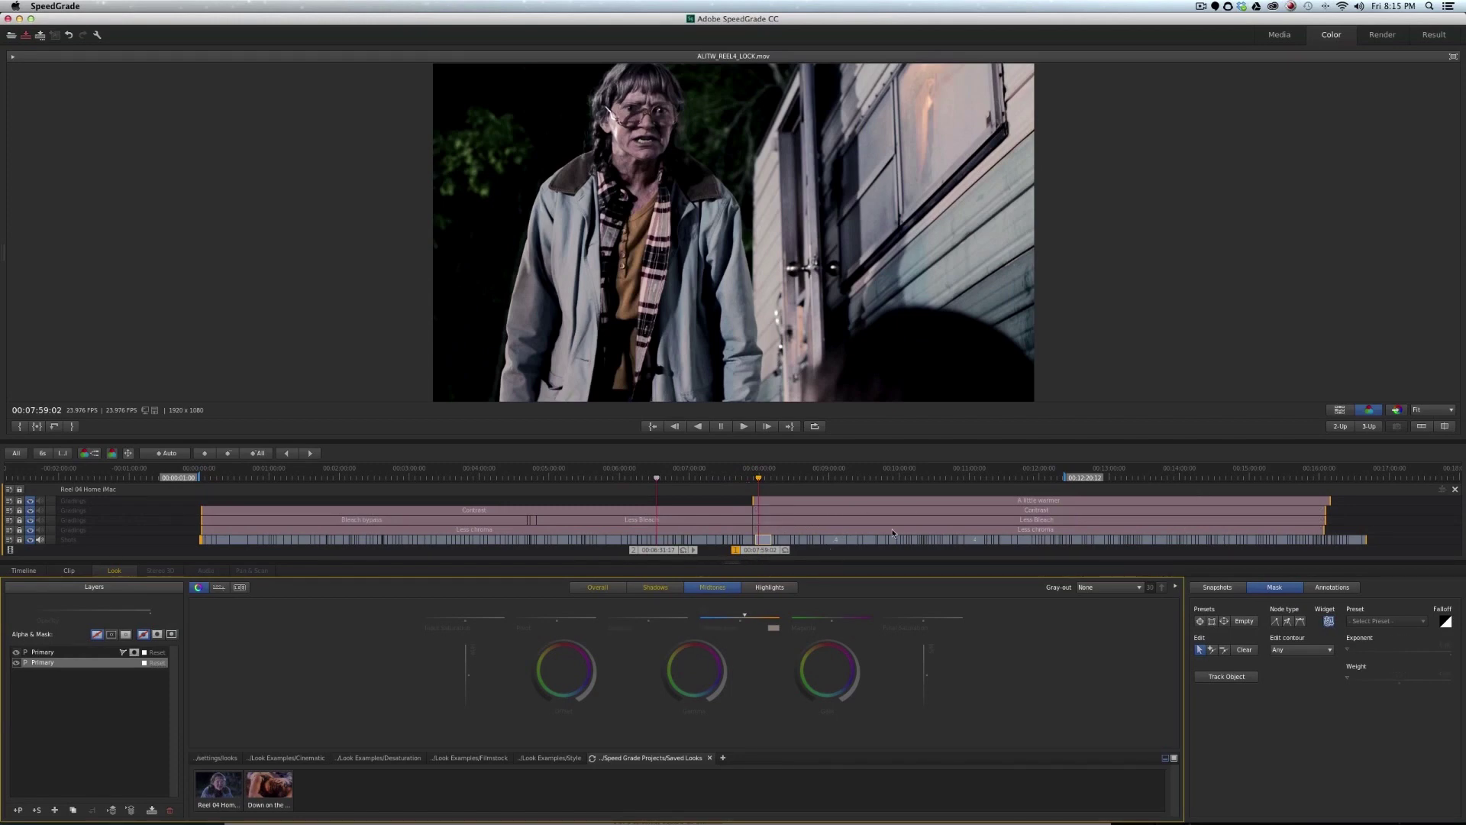
click(1341, 427)
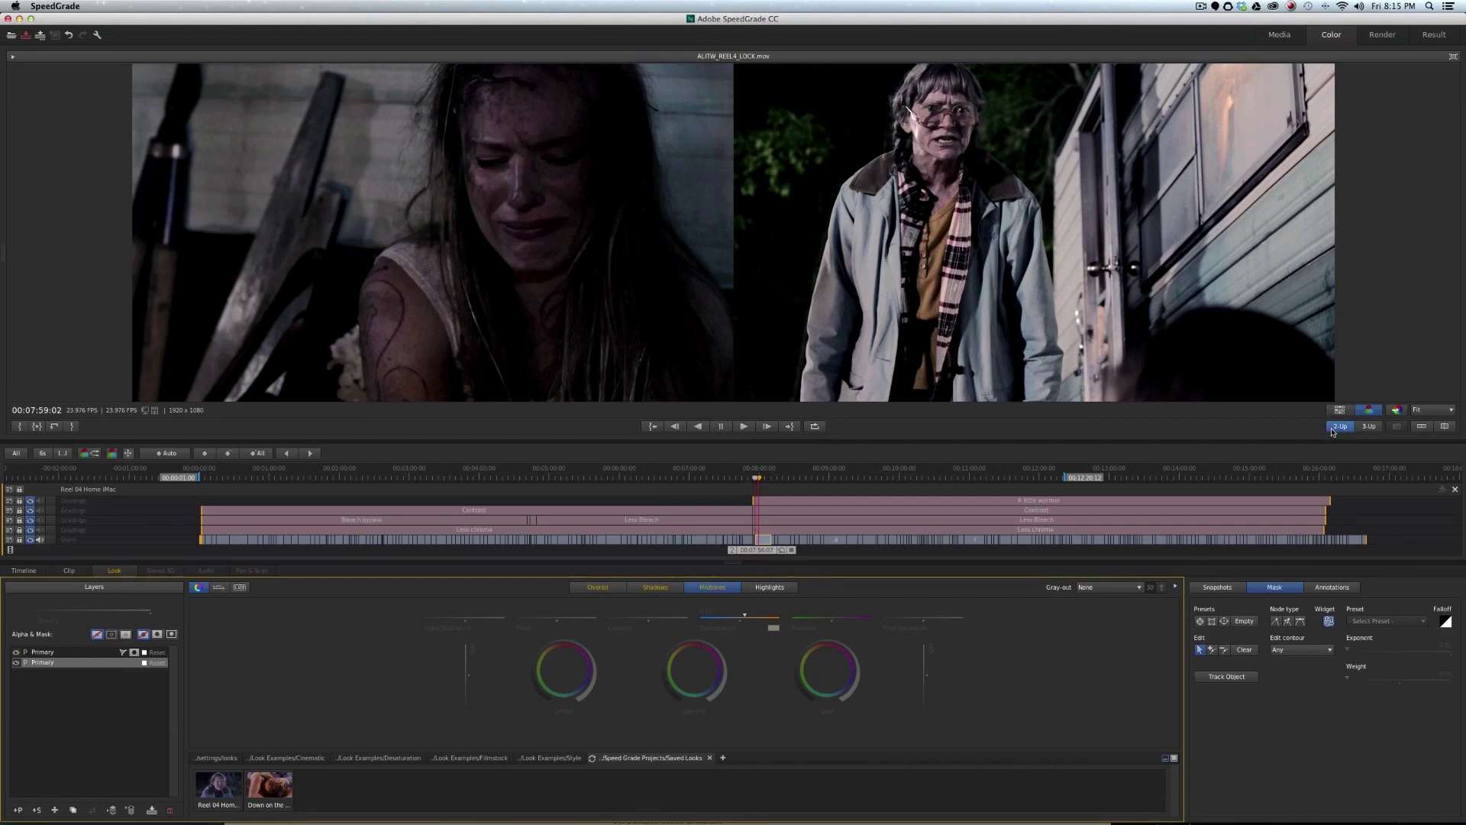
drag(777, 554, 693, 555)
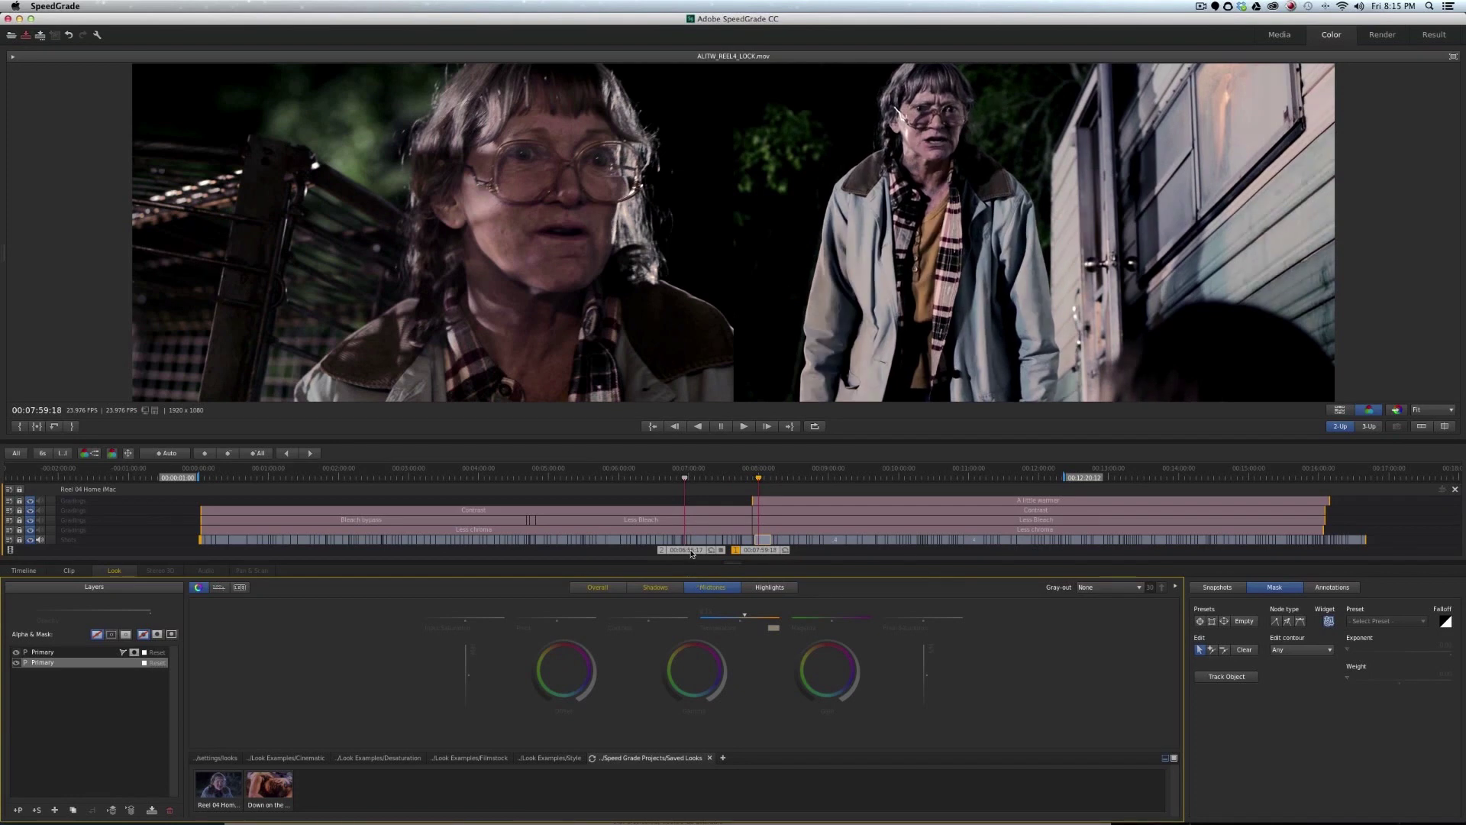
drag(691, 552, 737, 554)
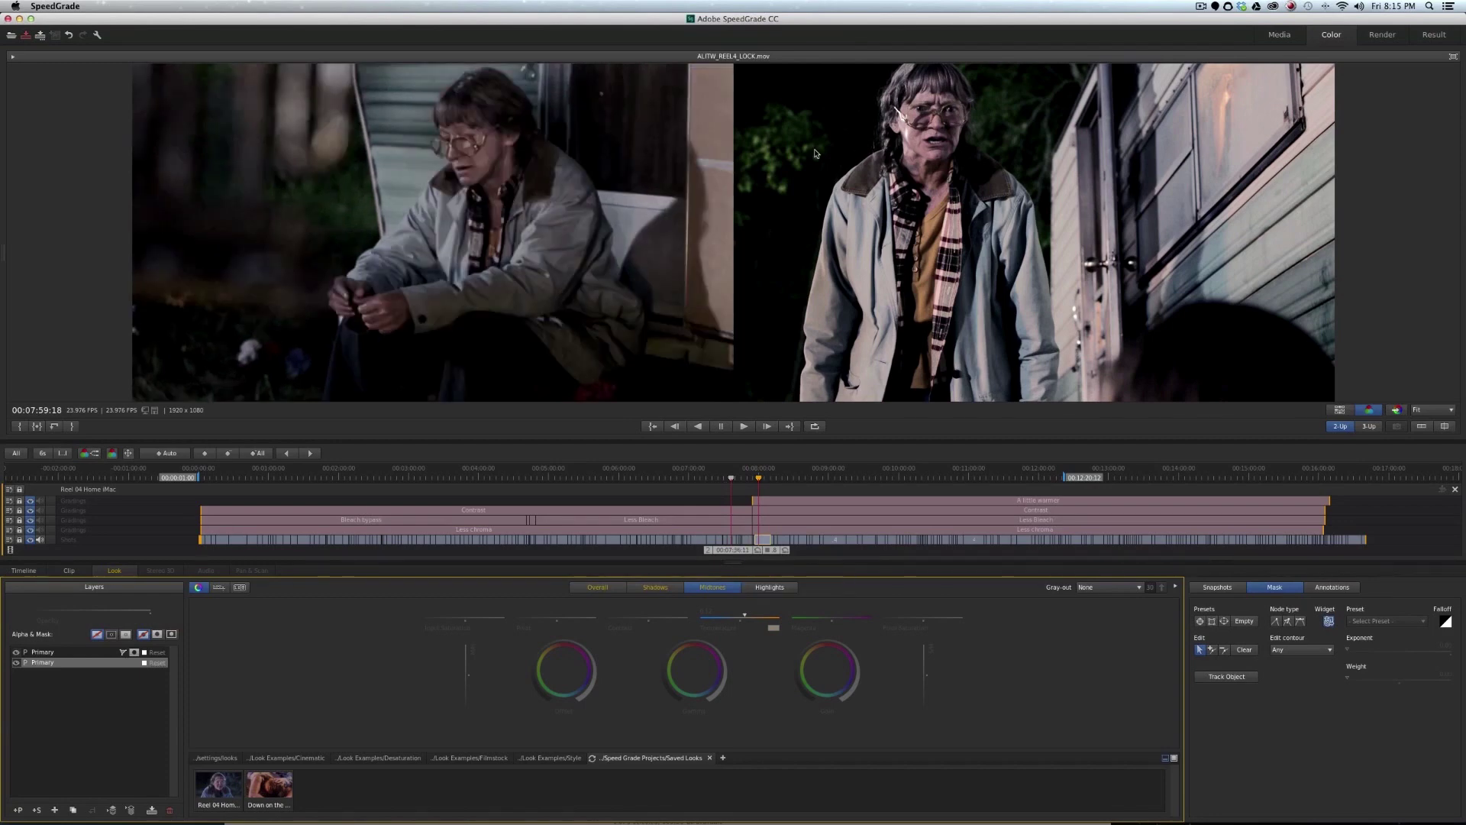
Step: Play the side-by-side comparison into the following trailer door shot at 00:08:11:00 and remove the second playhead
click(748, 429)
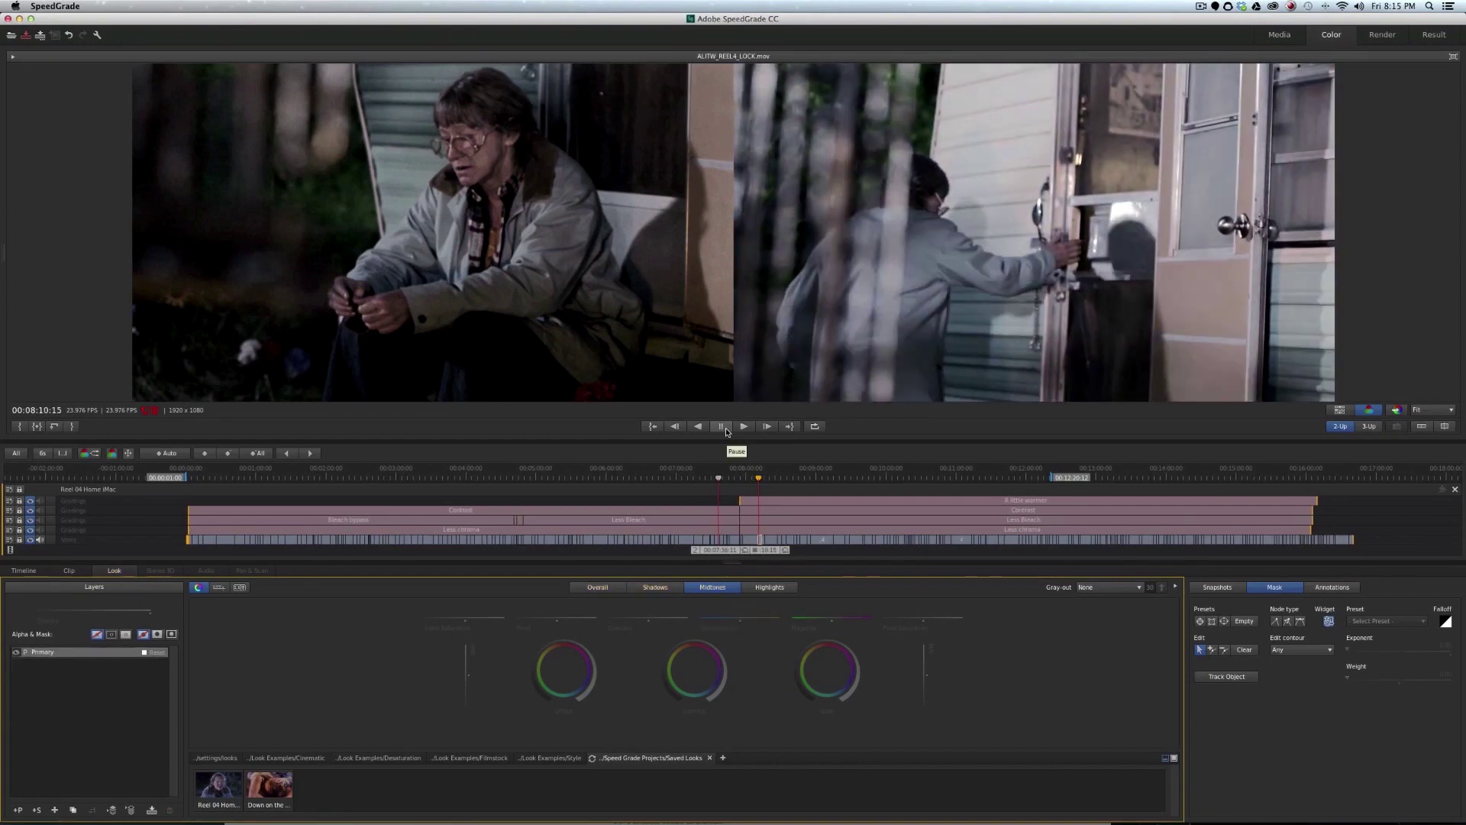
click(723, 427)
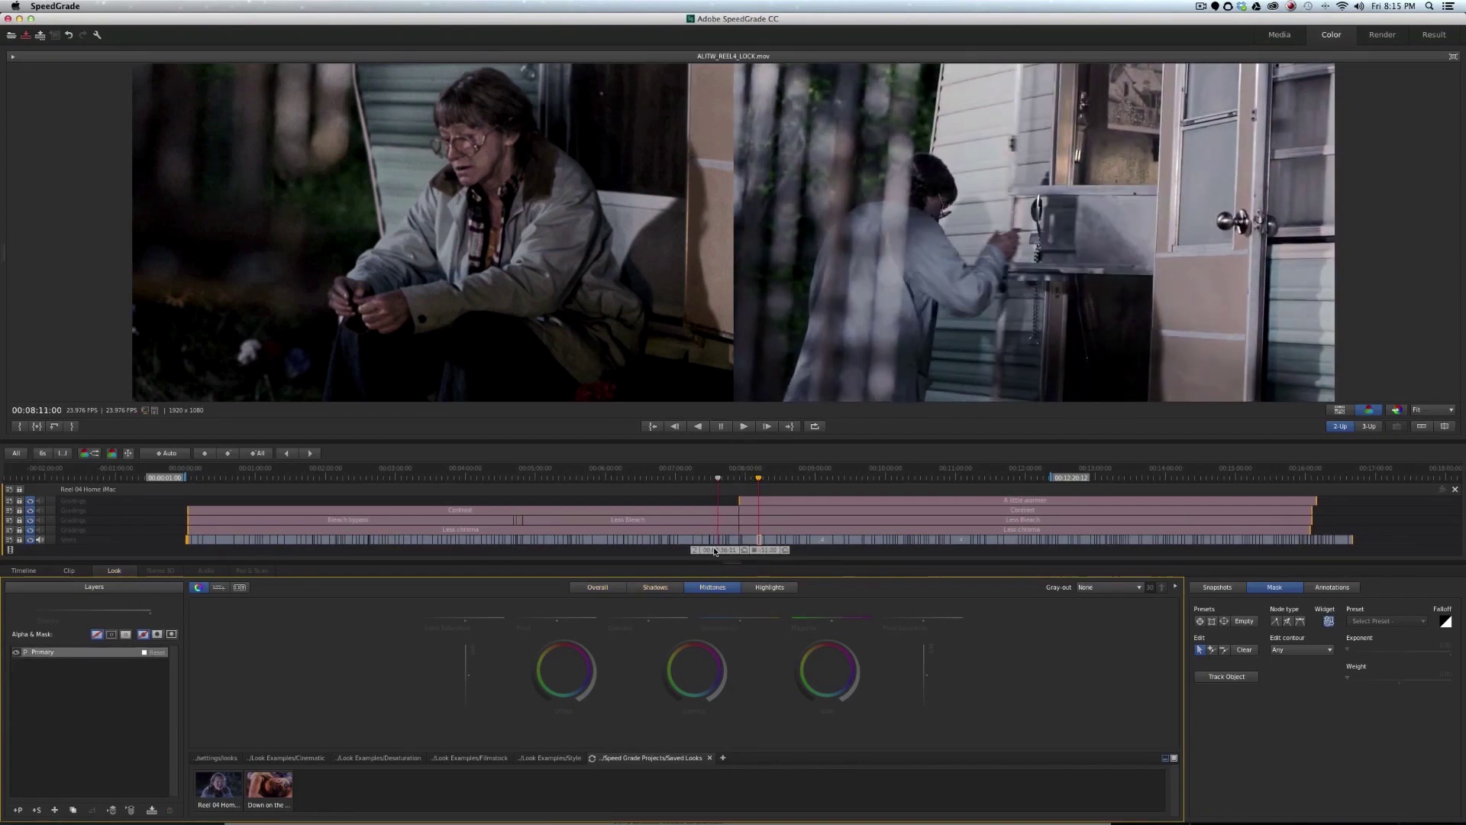
drag(709, 552, 640, 372)
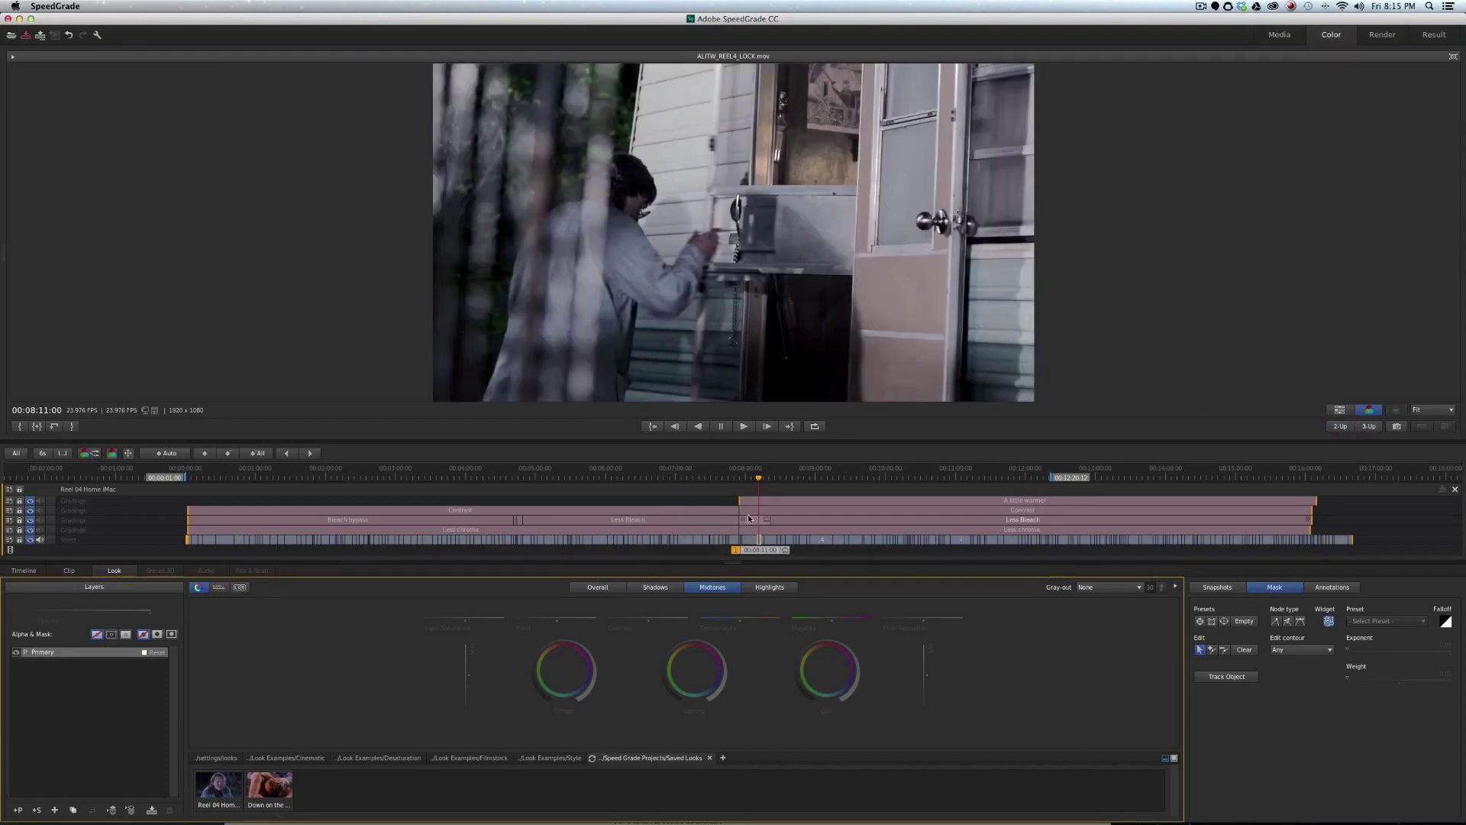
Step: Play from 00:08:05:20 across the cut to the trailer door shot at 00:08:11:05 to examine the colour match
scroll(745, 511, up, 5)
scroll(746, 515, up, 1)
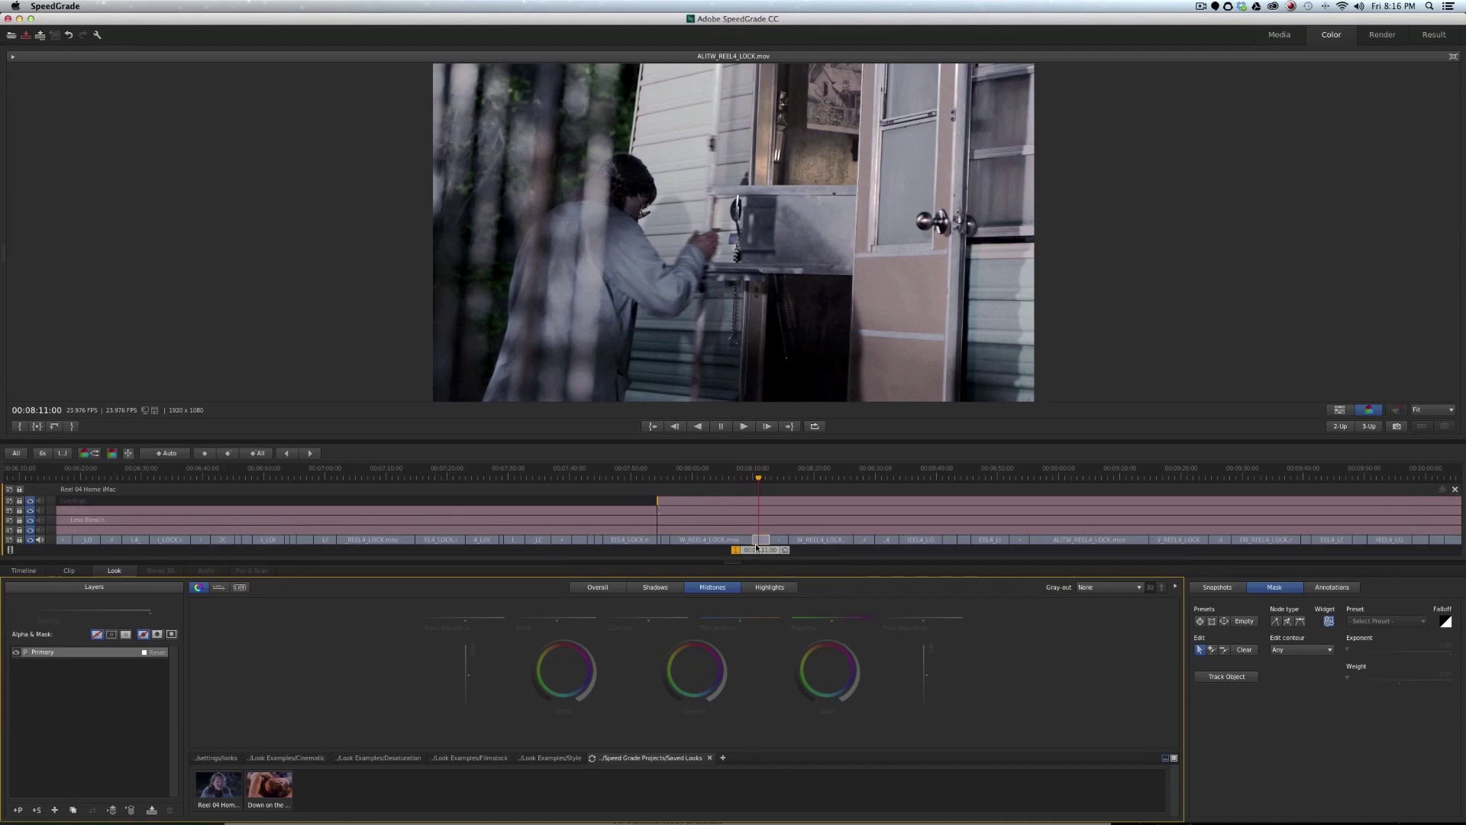
drag(755, 551, 726, 556)
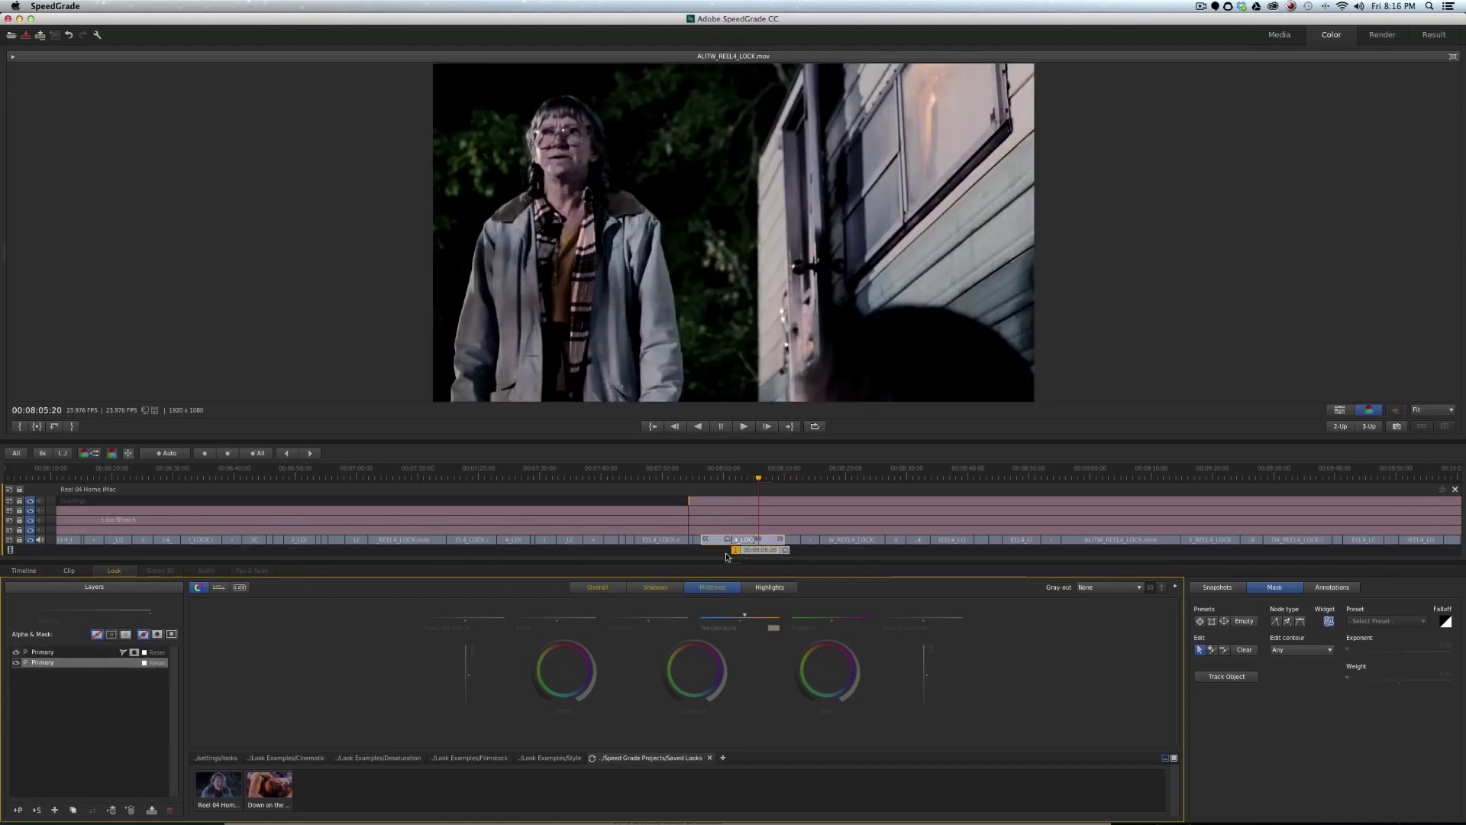
click(745, 427)
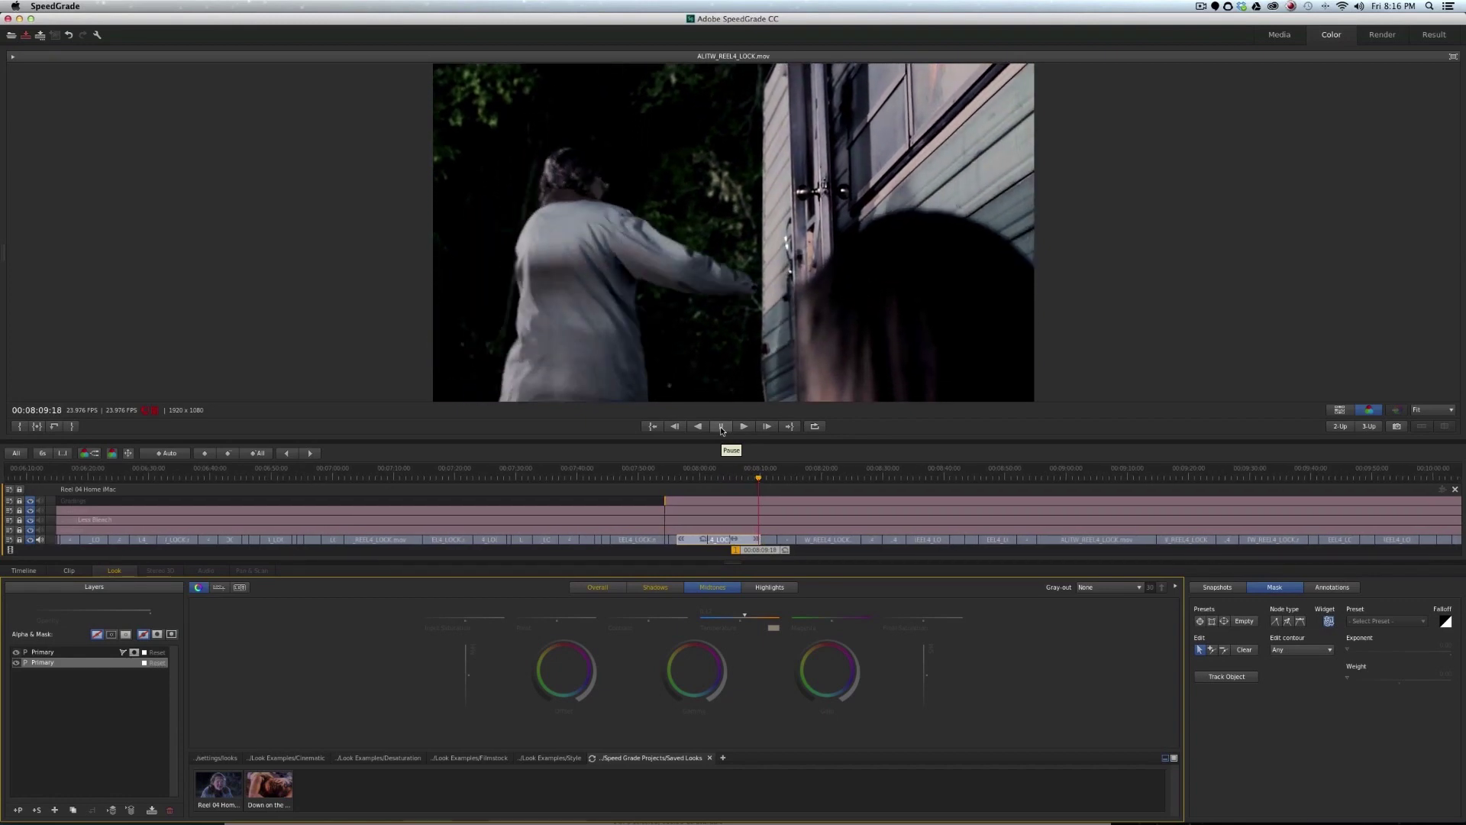
click(720, 428)
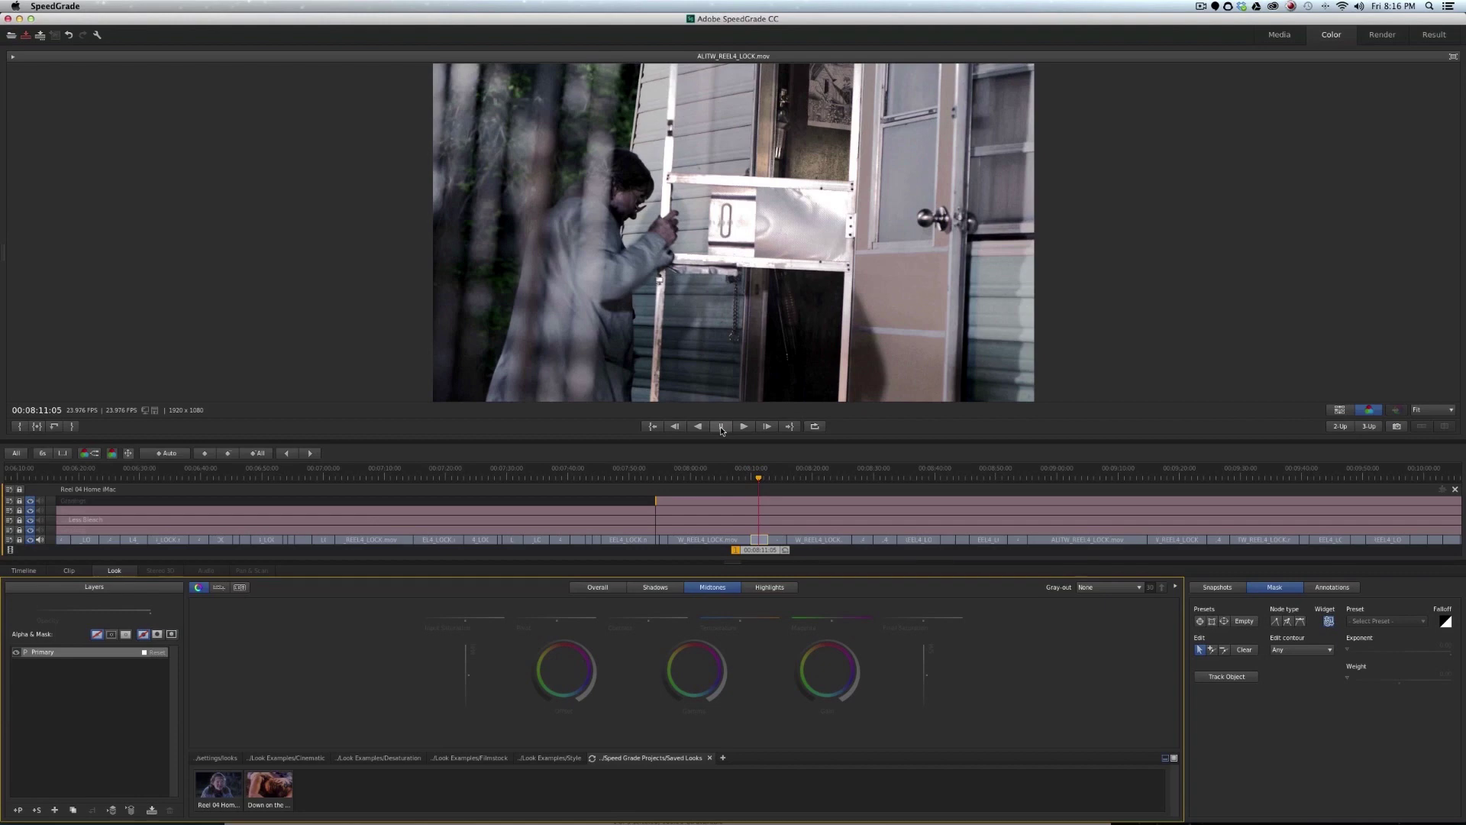
Step: Select the top warming grading and fine-tune its overall temperature
click(694, 501)
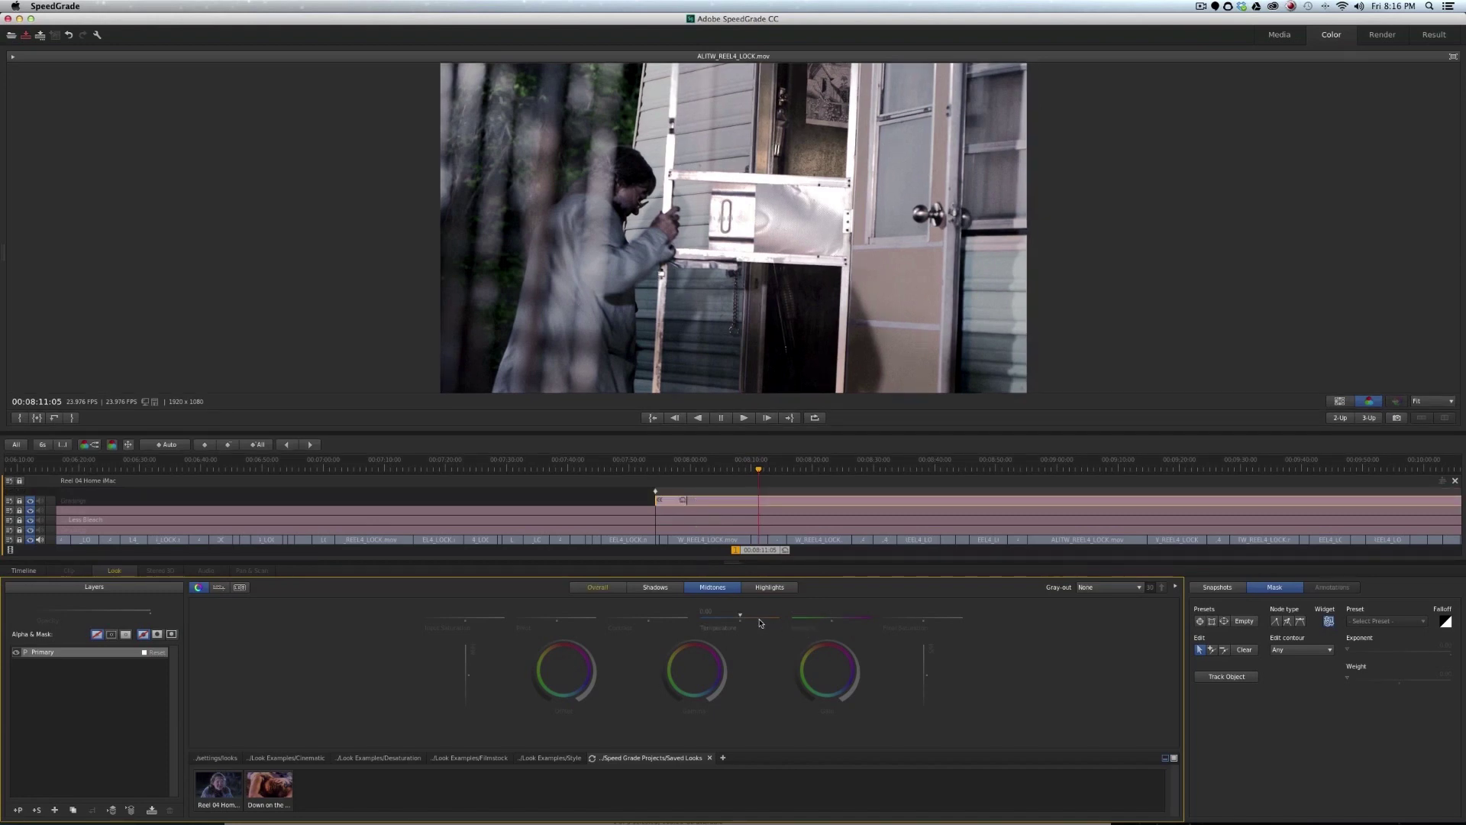
click(588, 589)
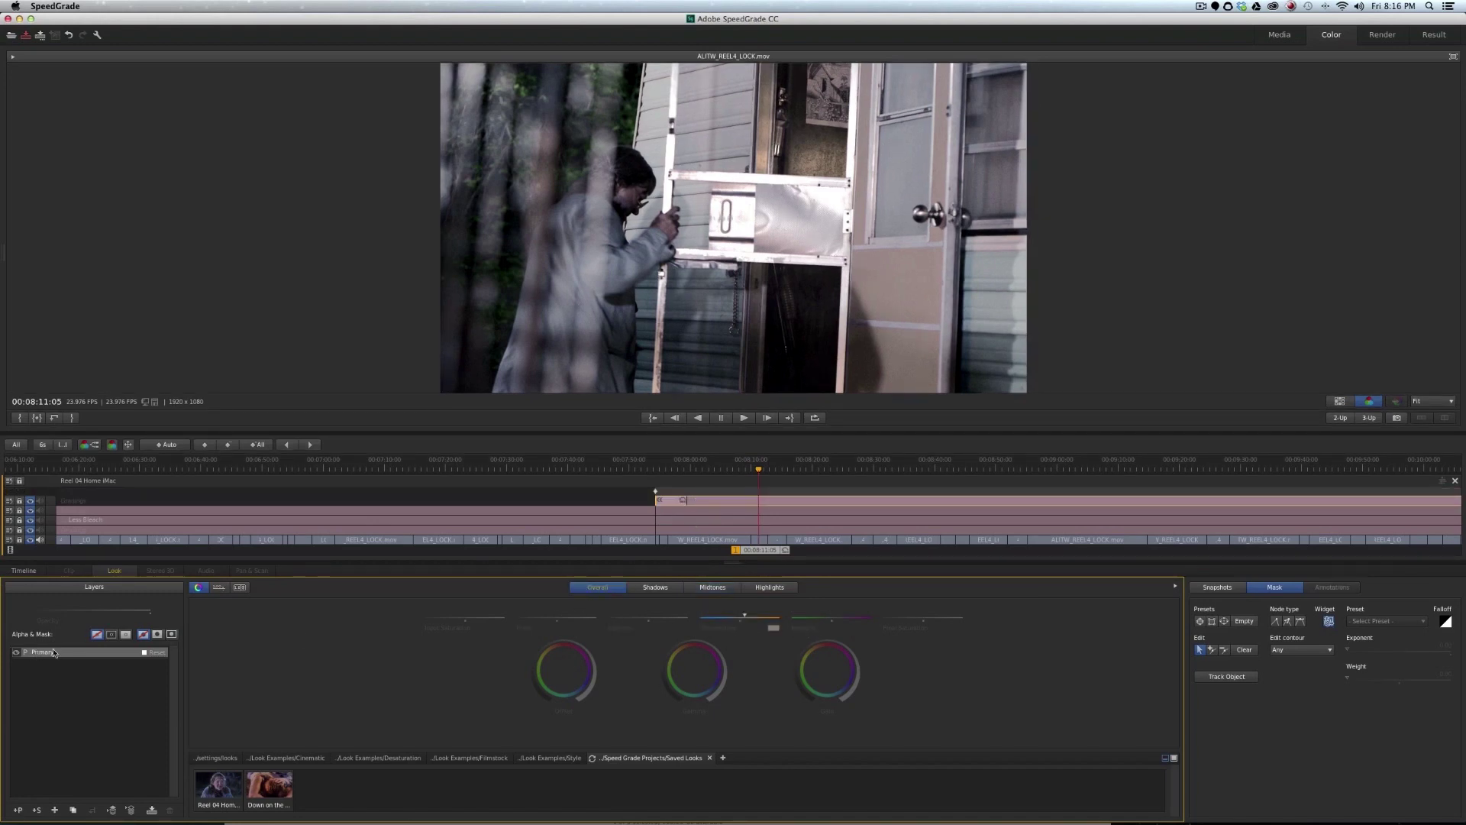
drag(746, 617, 746, 617)
drag(747, 617, 747, 617)
Step: Reduce the lower Primary layer's midtone temperature to about neutral on the clip at 00:08:02:07 and compare it with the following shot
click(718, 544)
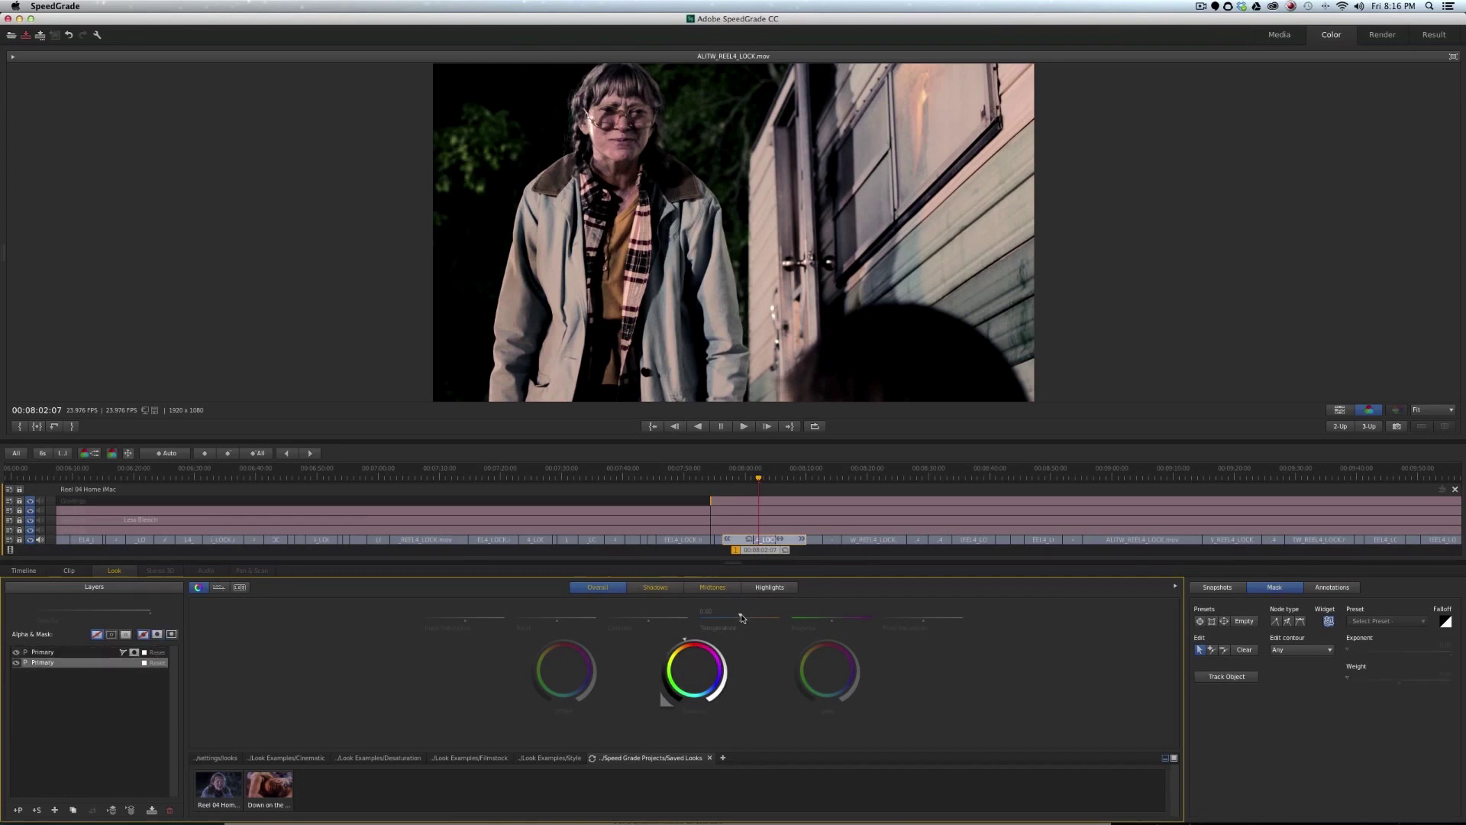
click(713, 588)
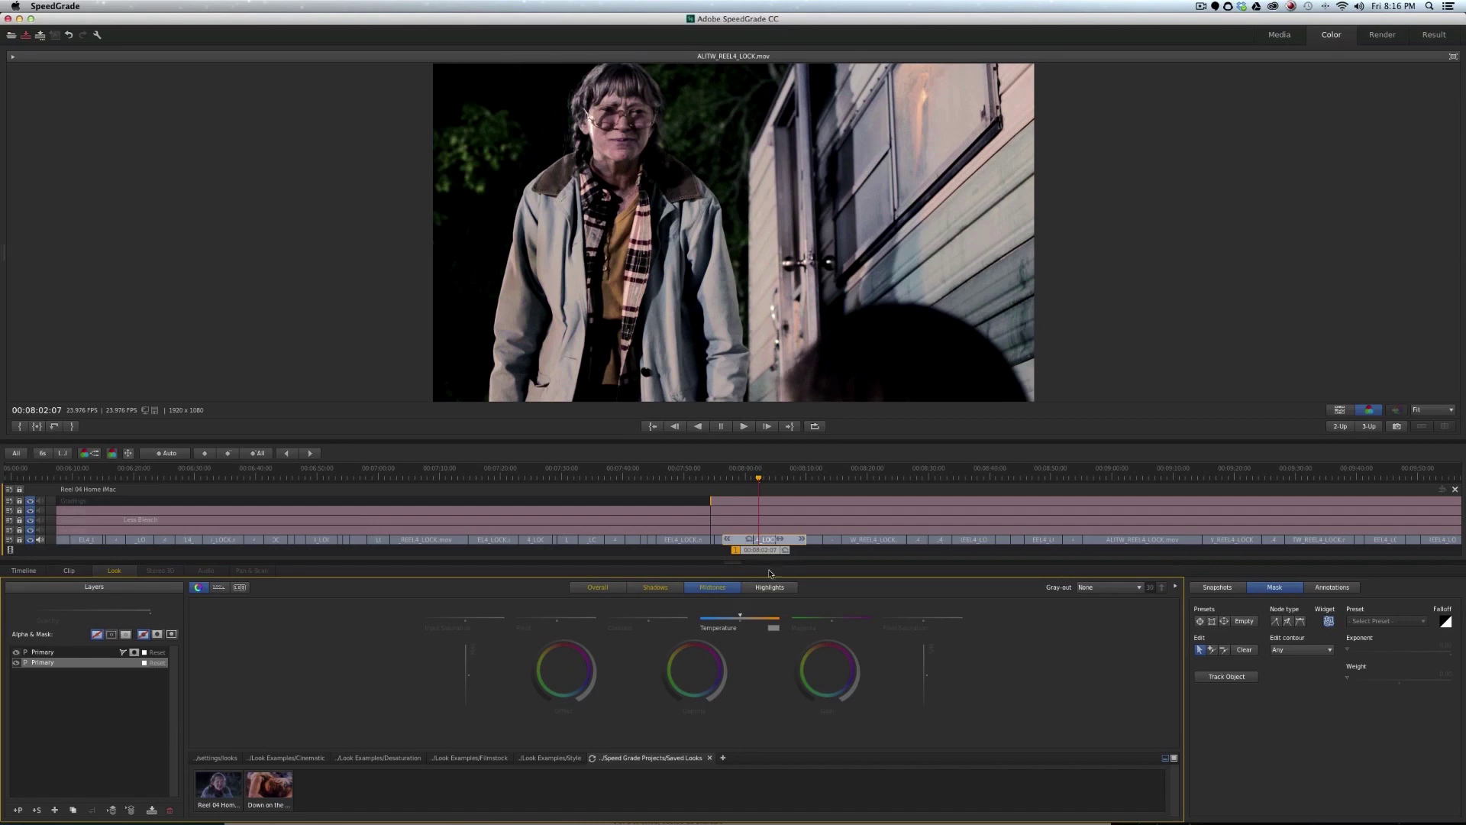
scroll(758, 546, right, 3)
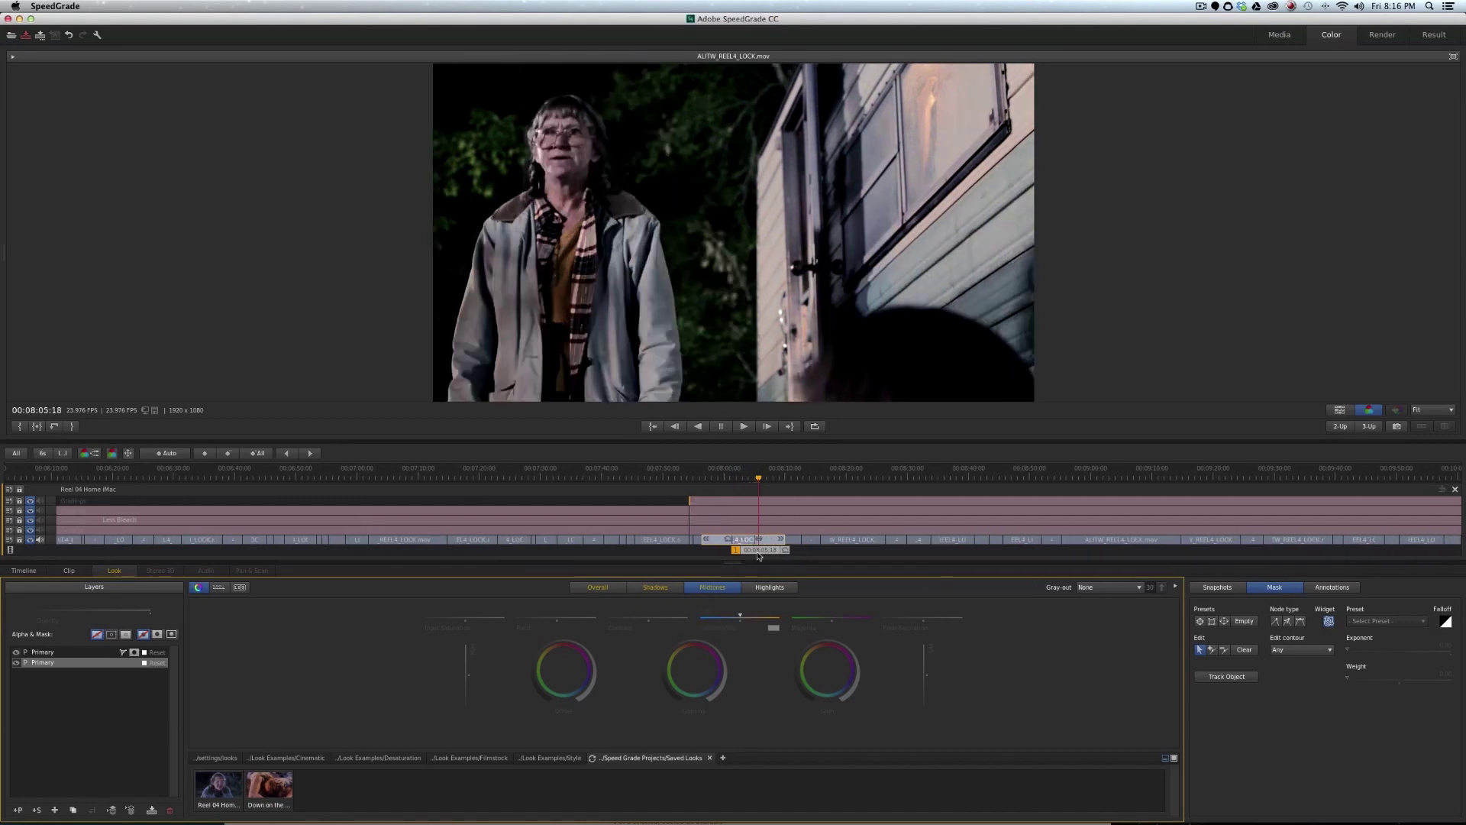
scroll(758, 553, right, 4)
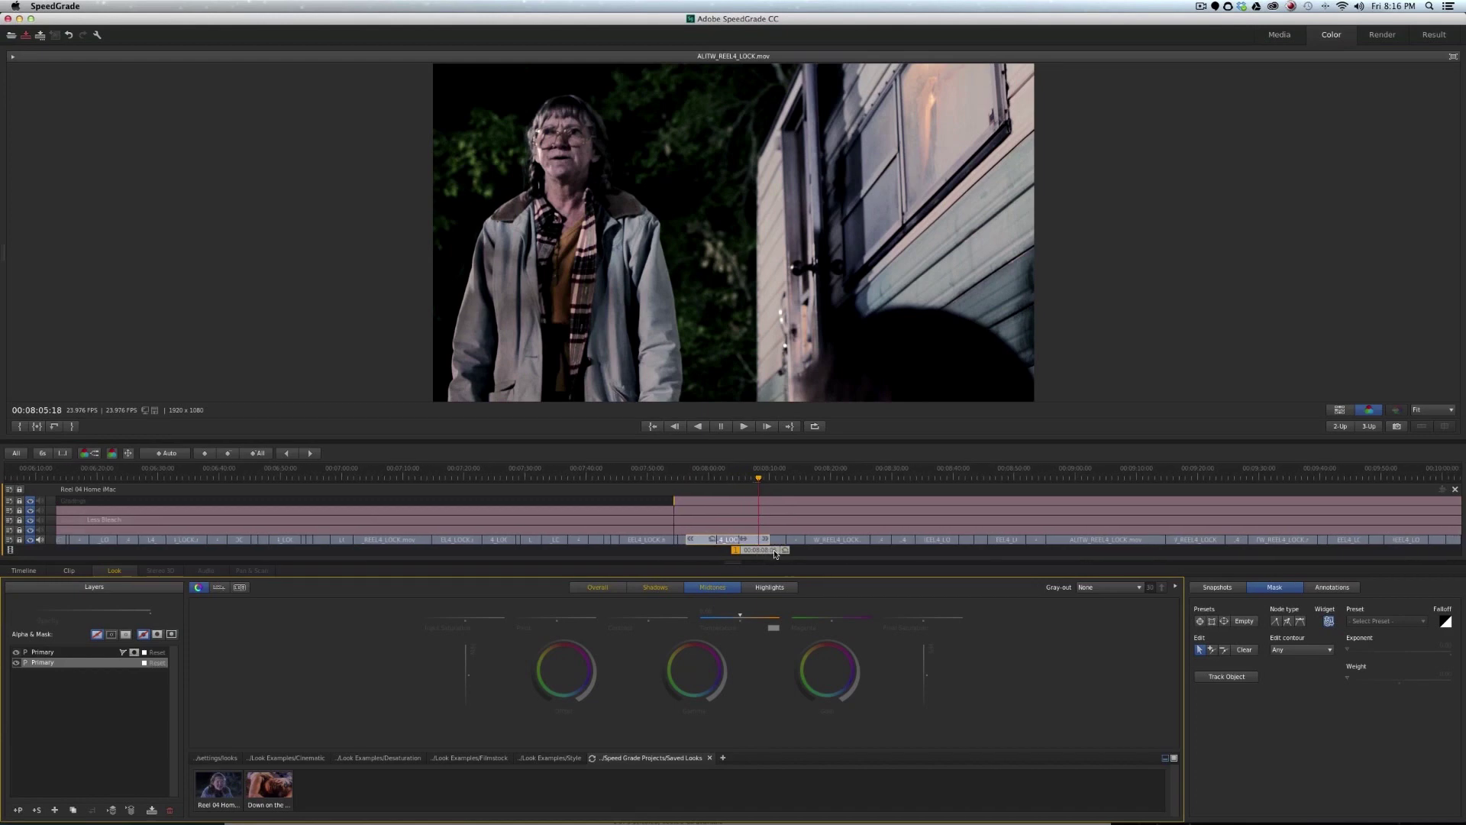
scroll(785, 553, left, 3)
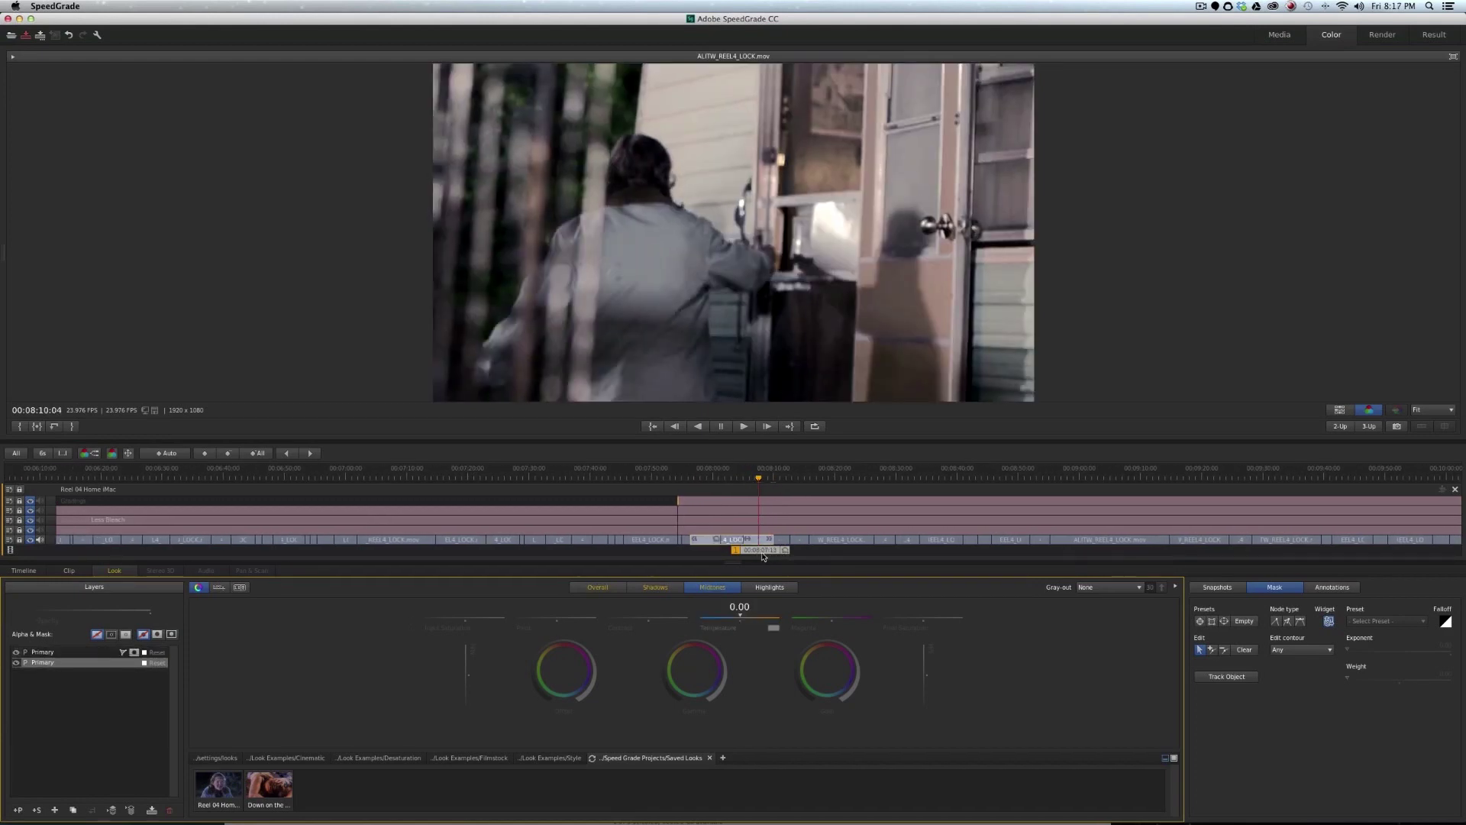
Step: Darken the trailer door shot at 00:08:10:03 by lowering the Primary layer's shadows gamma and its midtones offset
drag(781, 552, 784, 553)
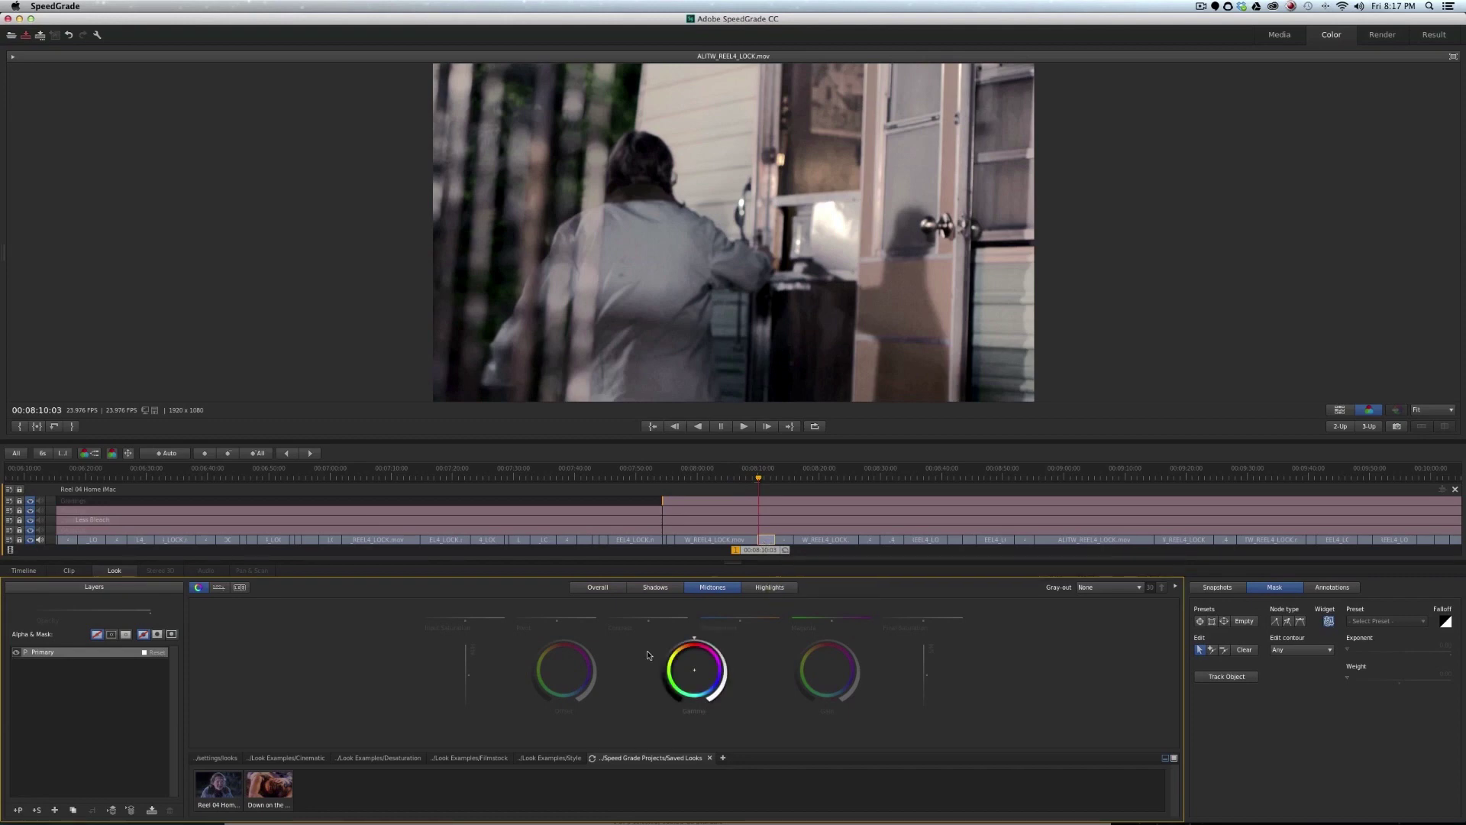
click(598, 587)
click(655, 588)
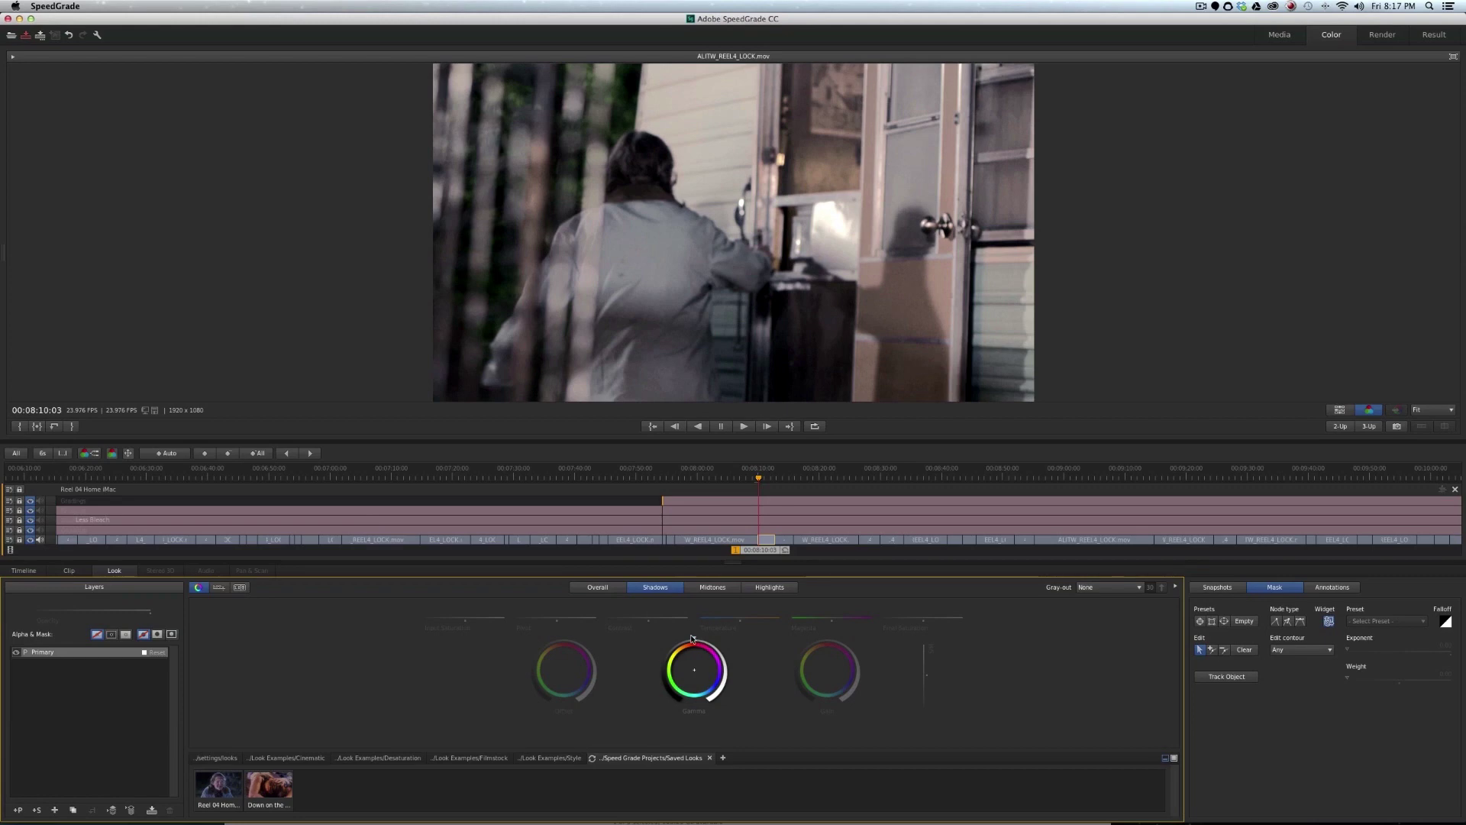
click(699, 590)
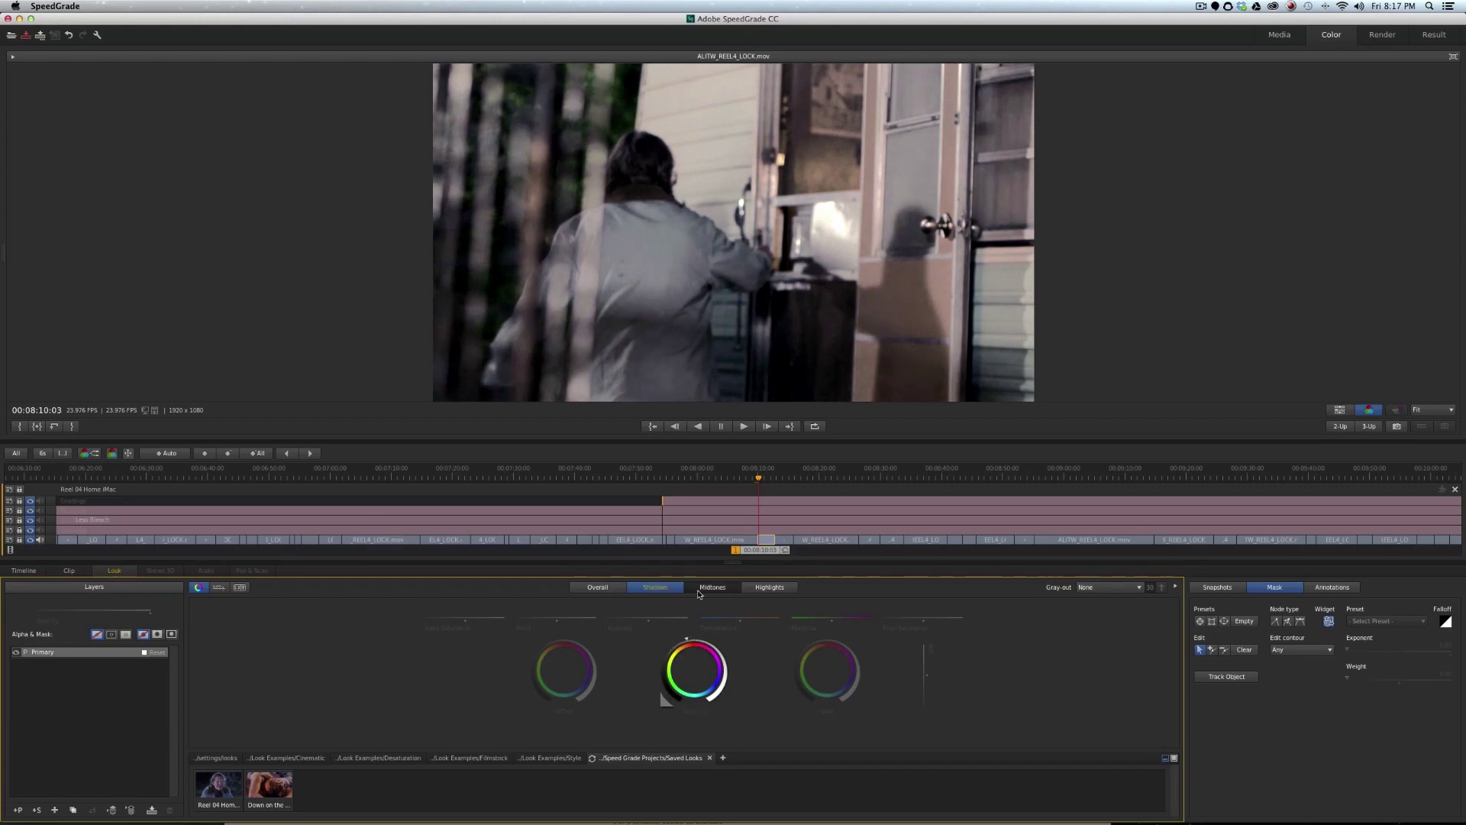
drag(564, 640, 533, 649)
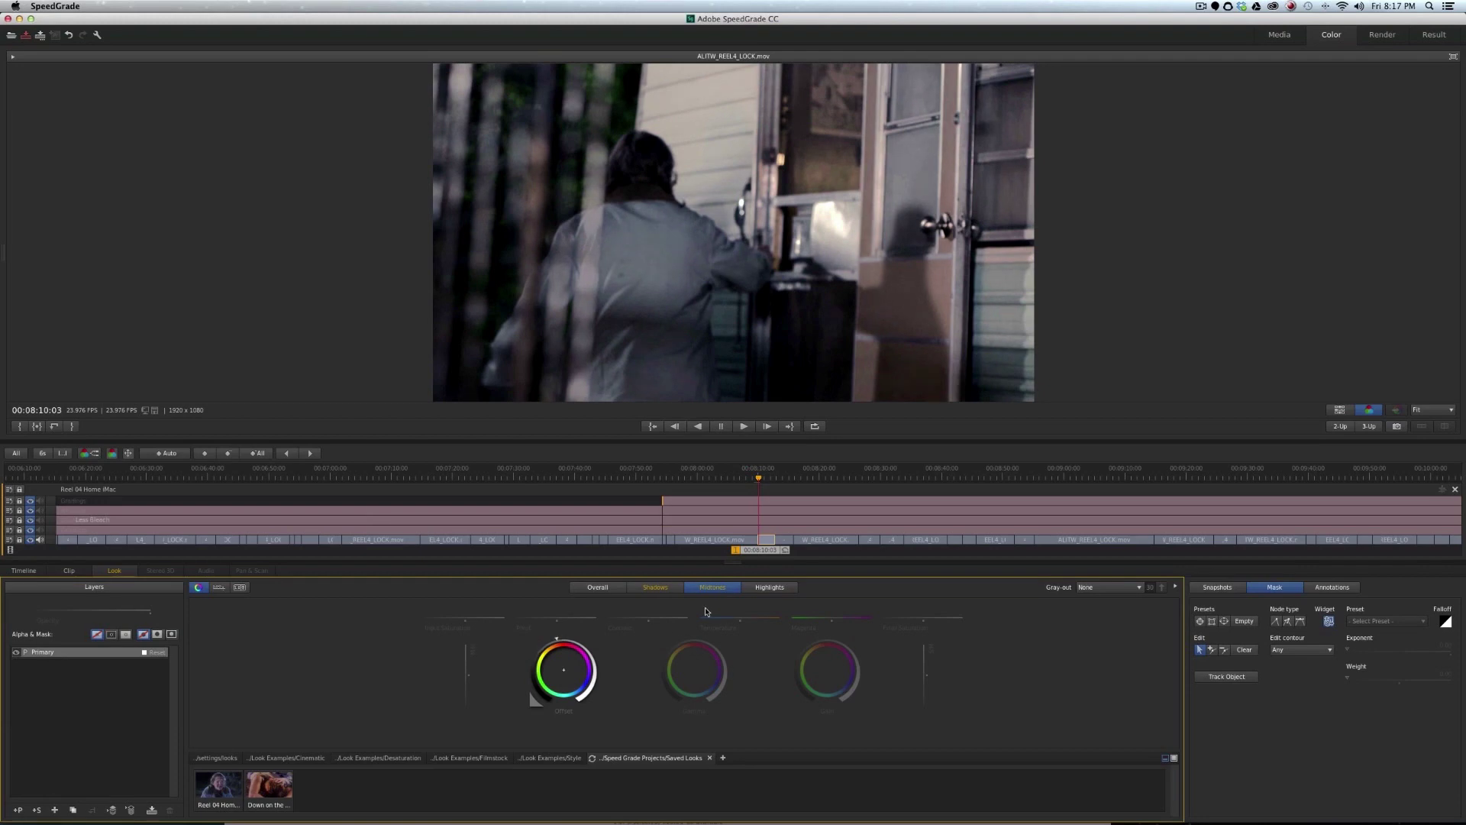
Step: Play from 00:08:05:18 across the cut through the trailer door shot to examine the match, and return to 00:08:11:04
drag(754, 551, 727, 551)
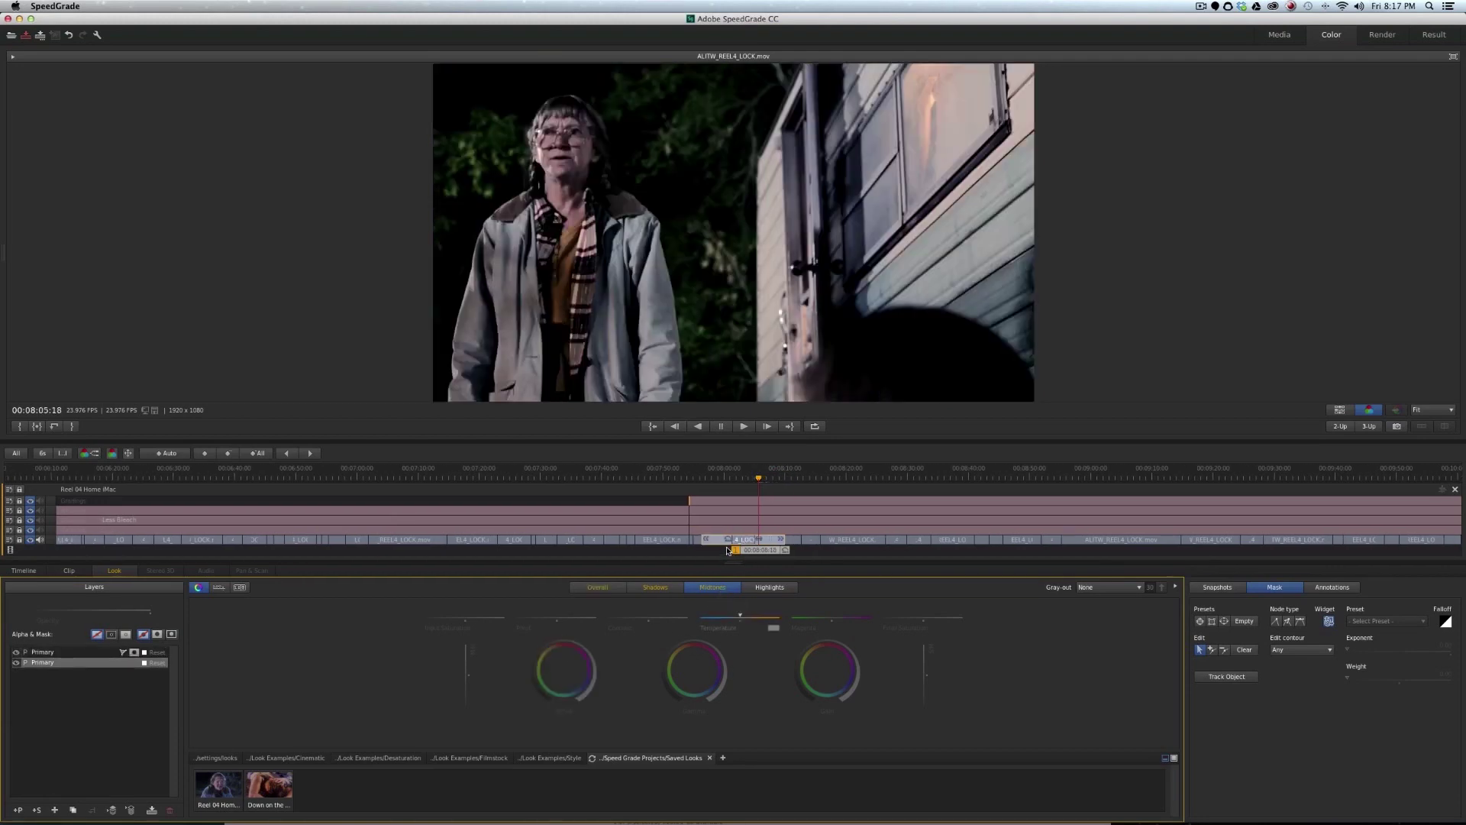
click(734, 426)
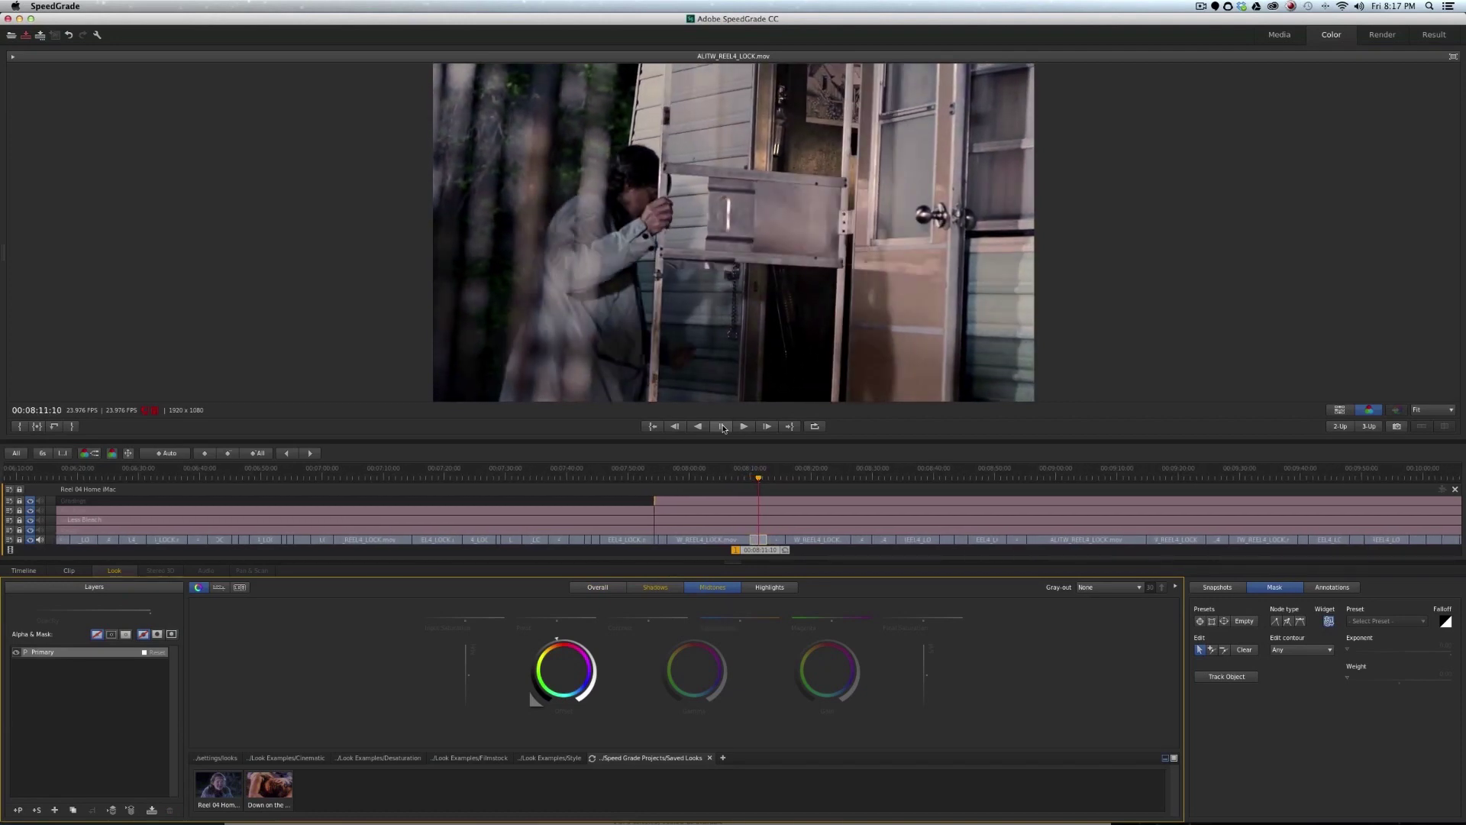
click(723, 427)
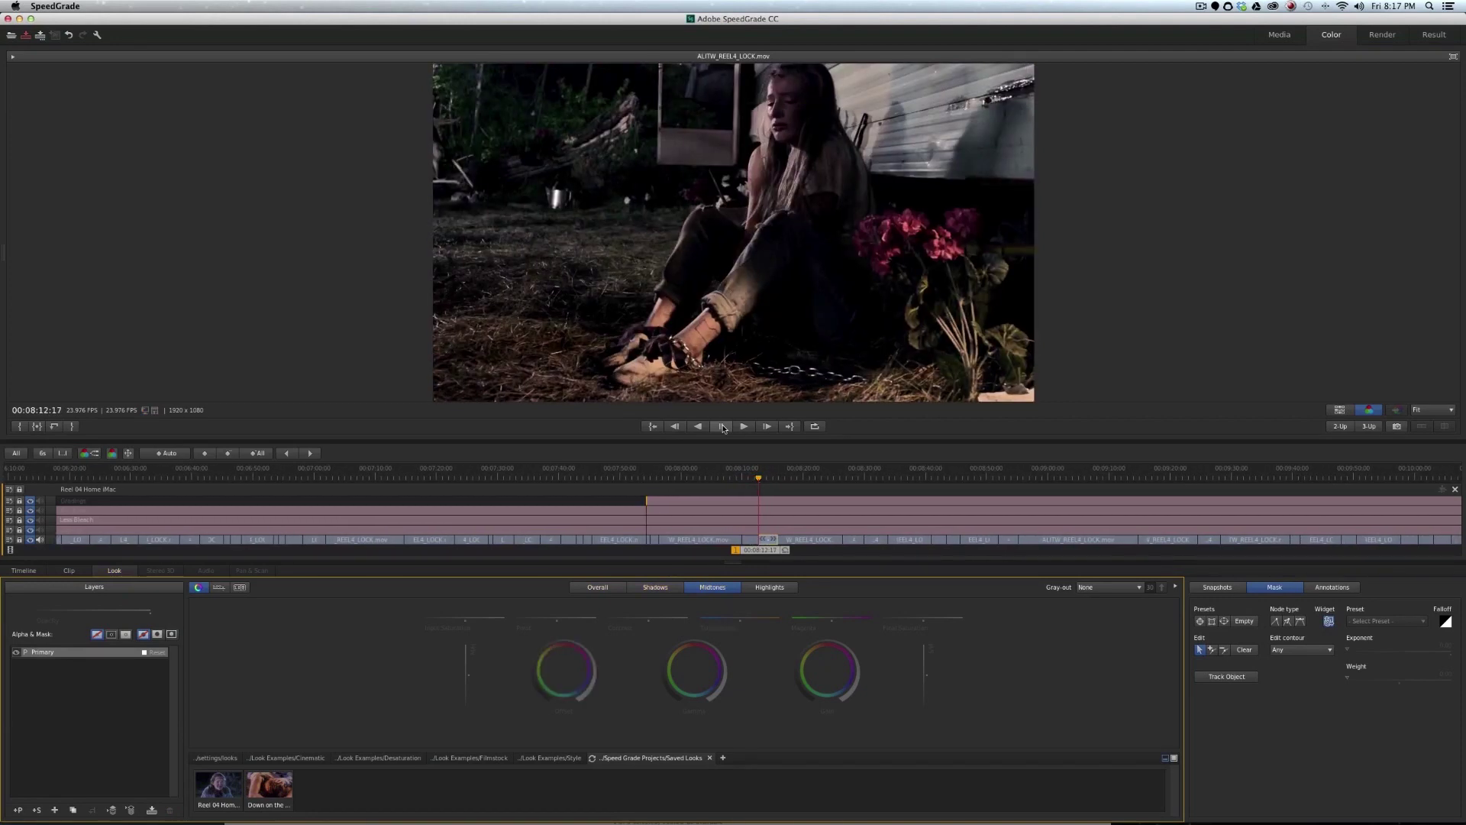
drag(759, 554, 750, 554)
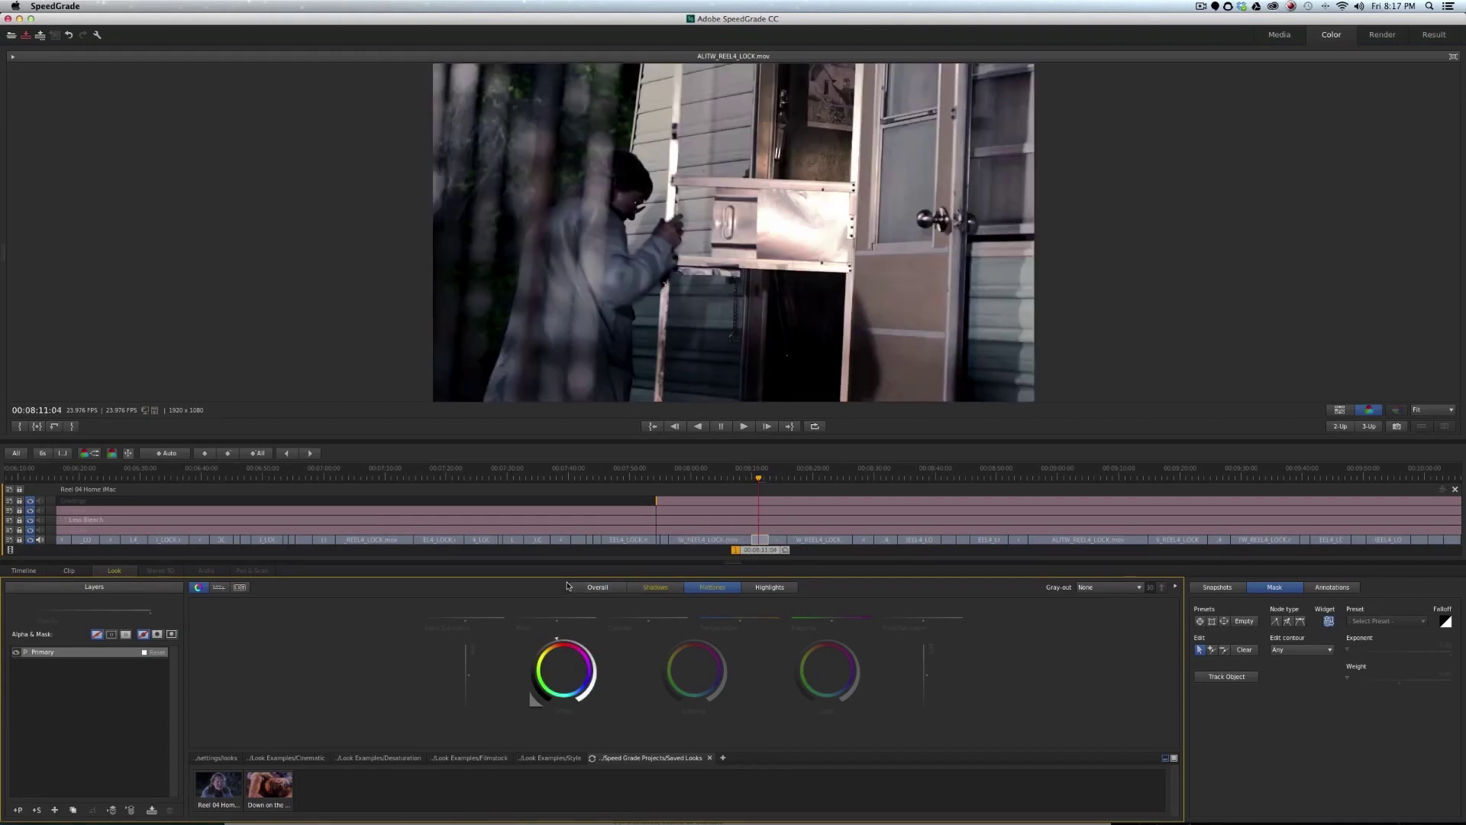
Step: Add a Primary layer with an enlarged rectangular mask over the trailer door area and lower its overall gamma inside the mask
click(17, 809)
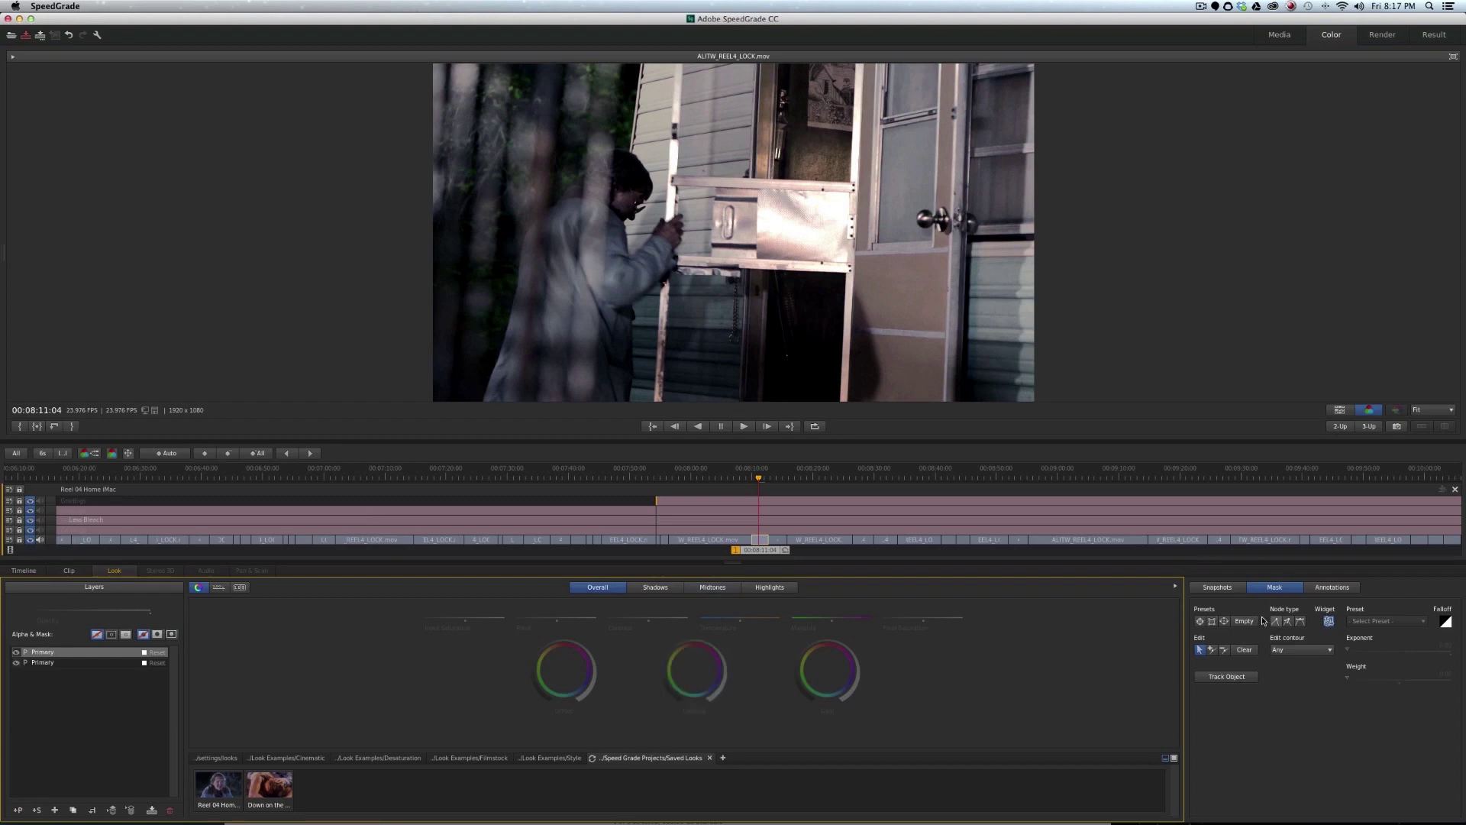
click(1212, 621)
drag(746, 191, 750, 4)
drag(746, 213, 751, 71)
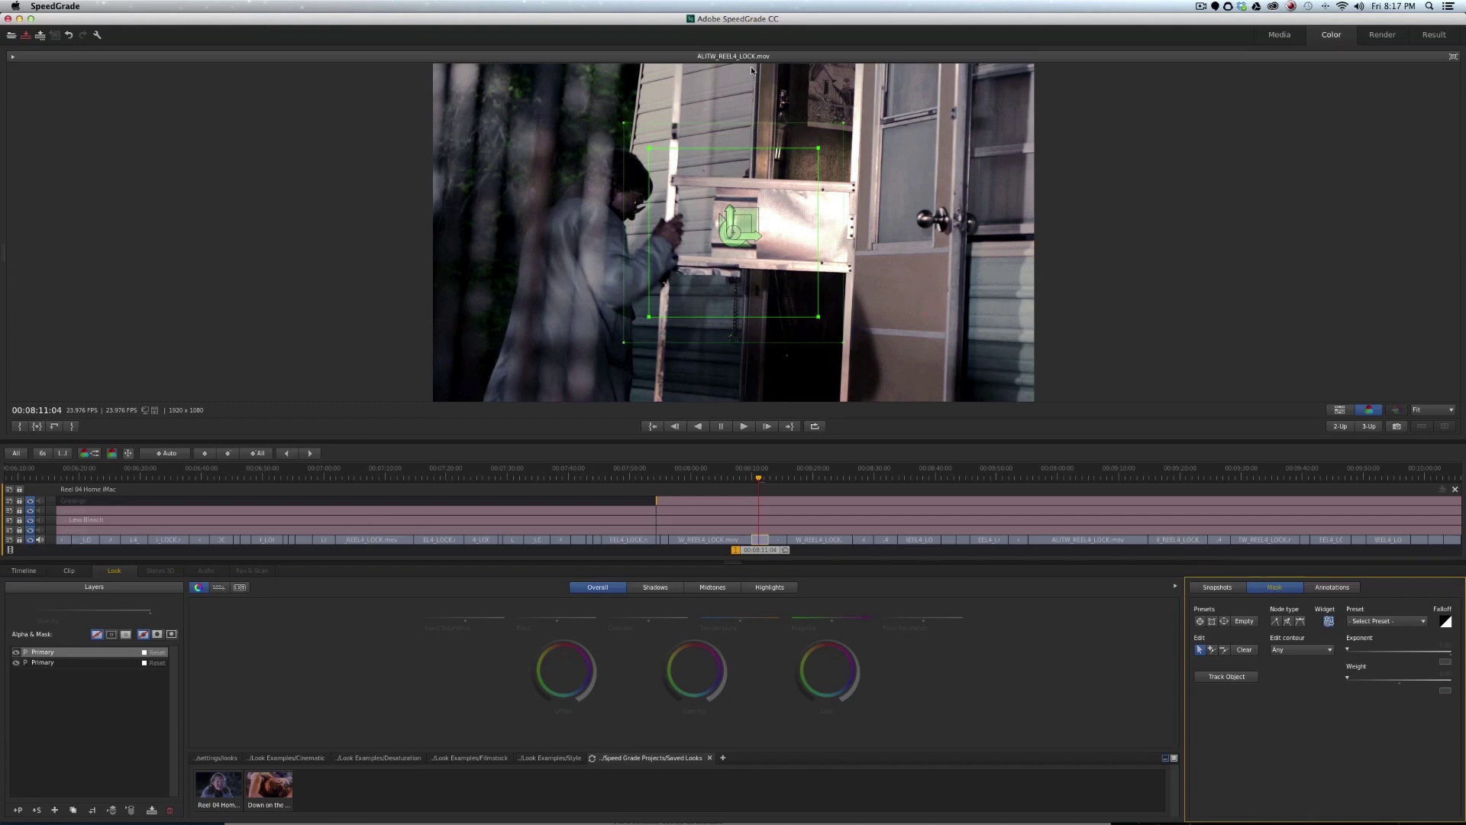
drag(730, 213, 724, 172)
drag(753, 238, 934, 227)
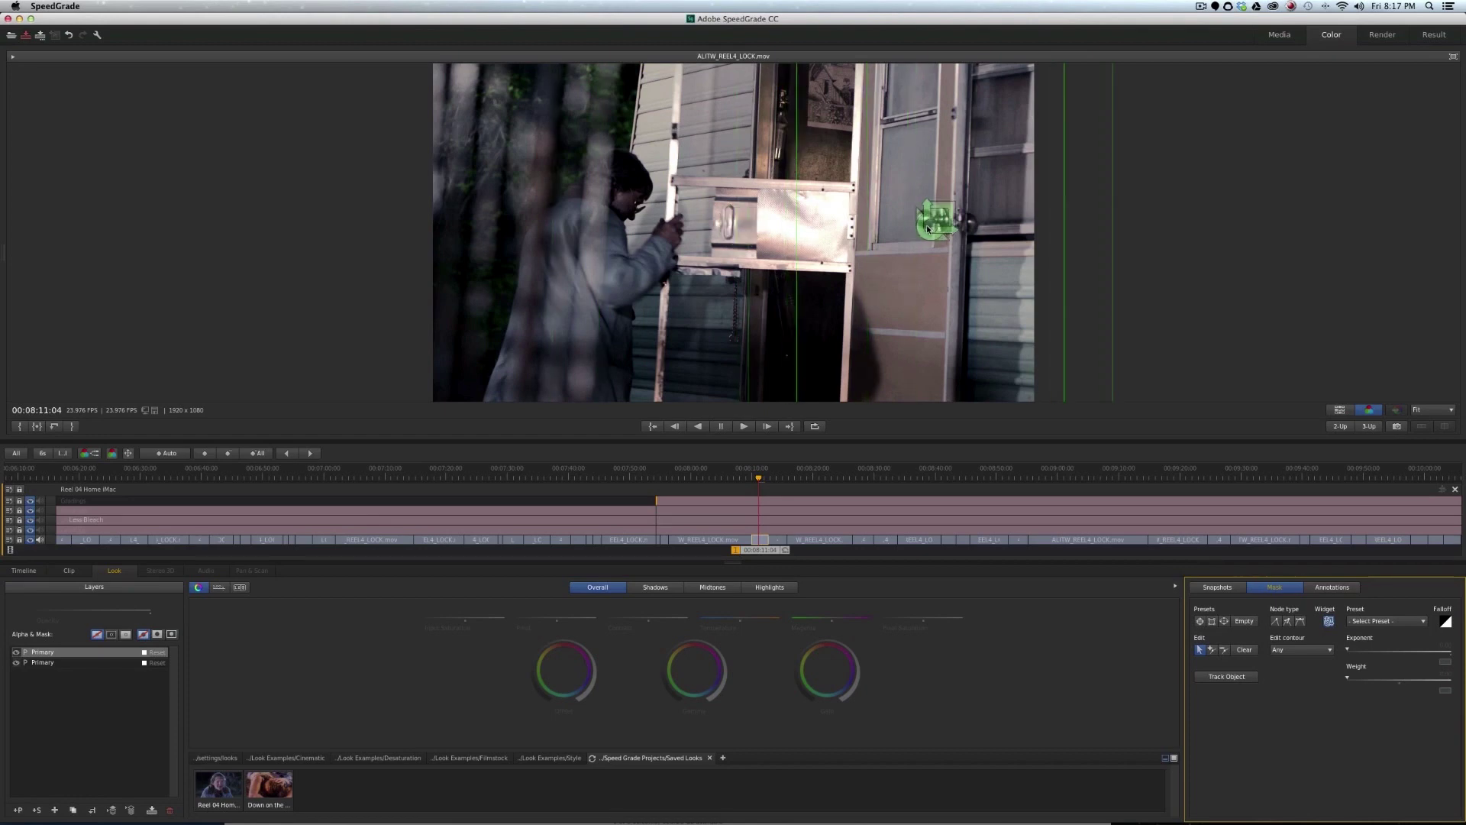
click(156, 635)
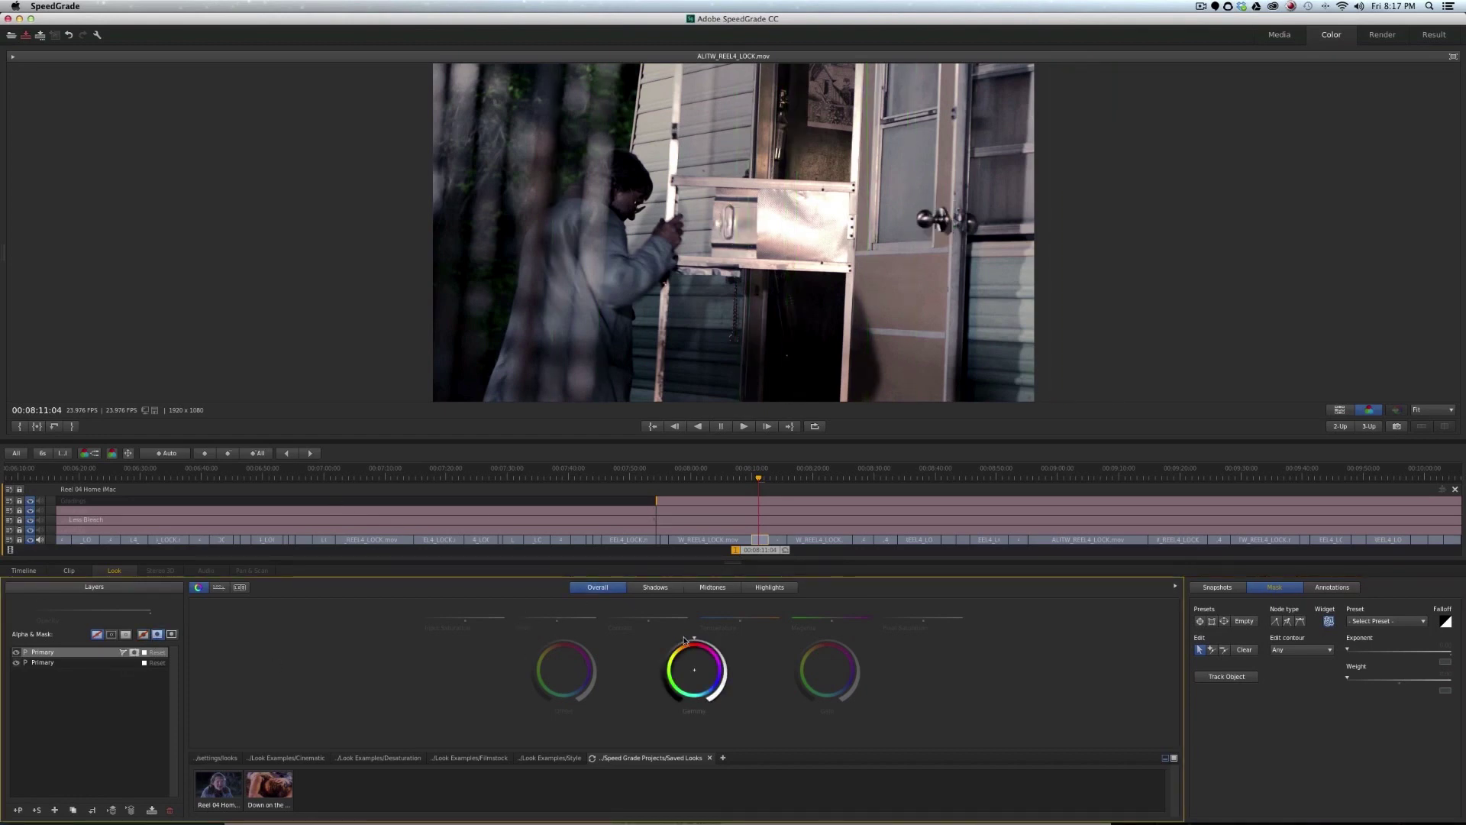
drag(694, 643, 620, 660)
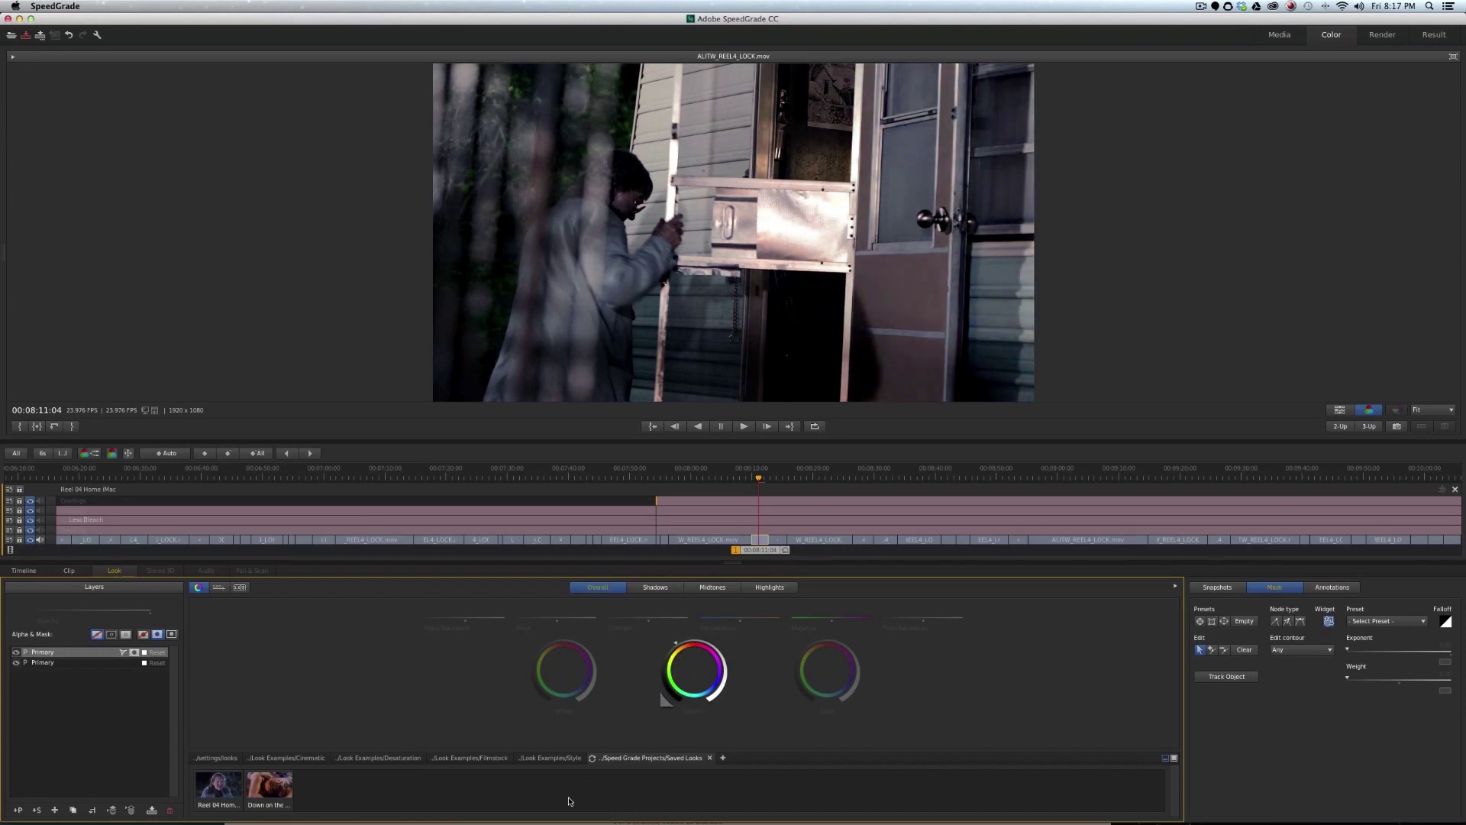
Step: Play from 00:08:06:16 to the close shot at 00:08:27:09 and compare that shot with the earlier one at 00:08:08:05
drag(754, 551, 727, 562)
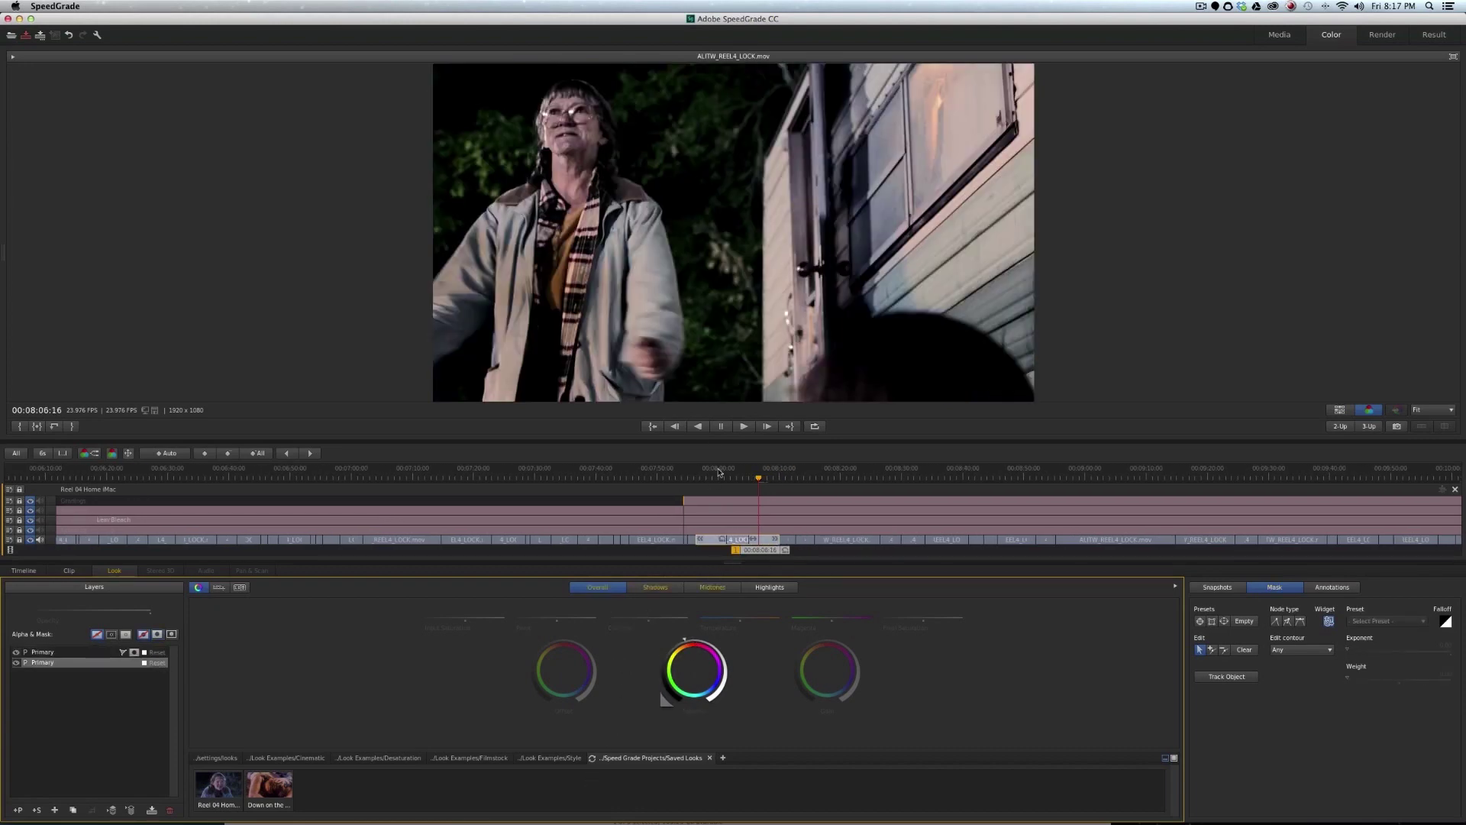
click(742, 428)
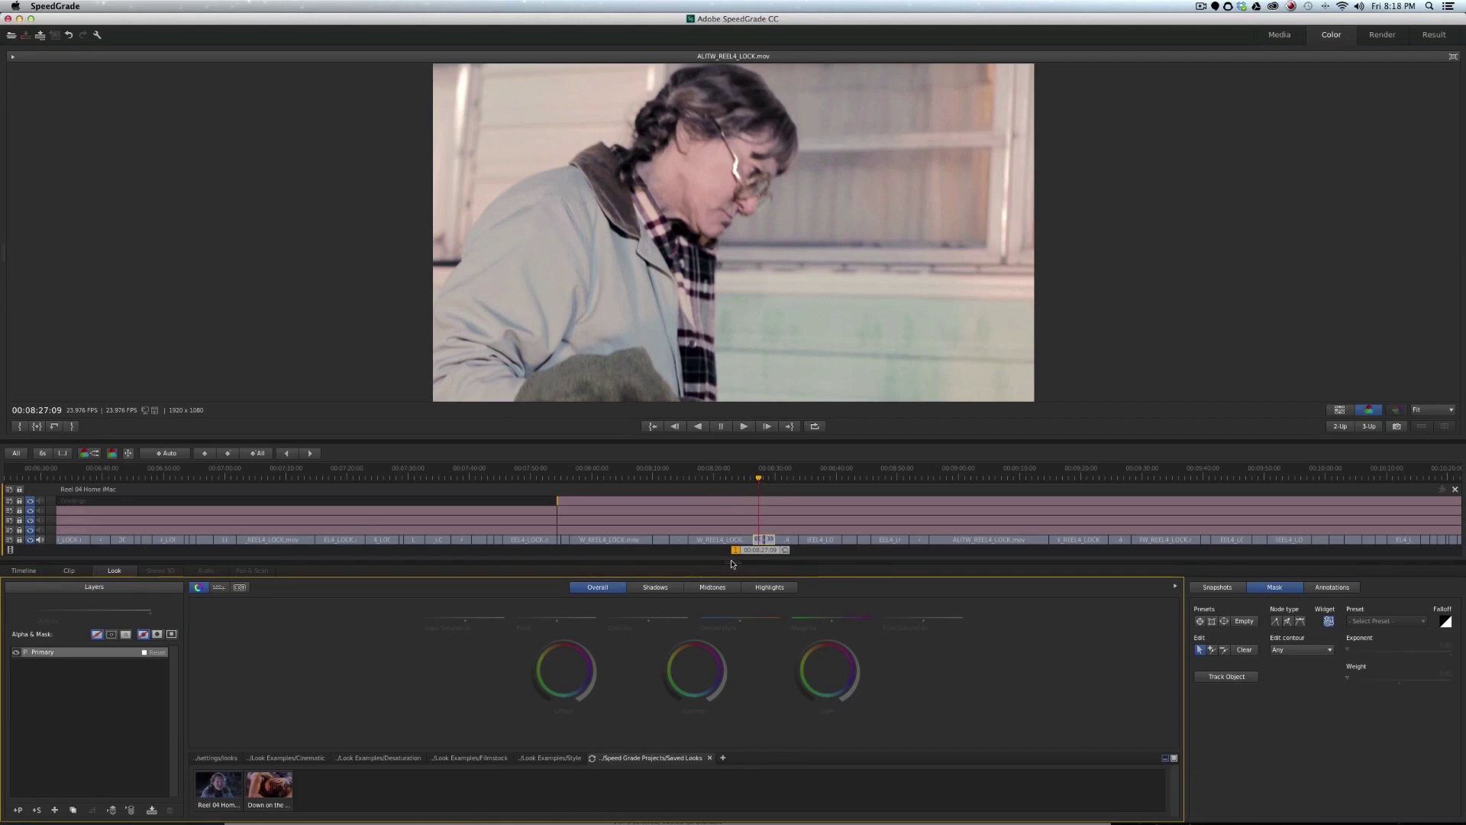
drag(761, 552, 645, 556)
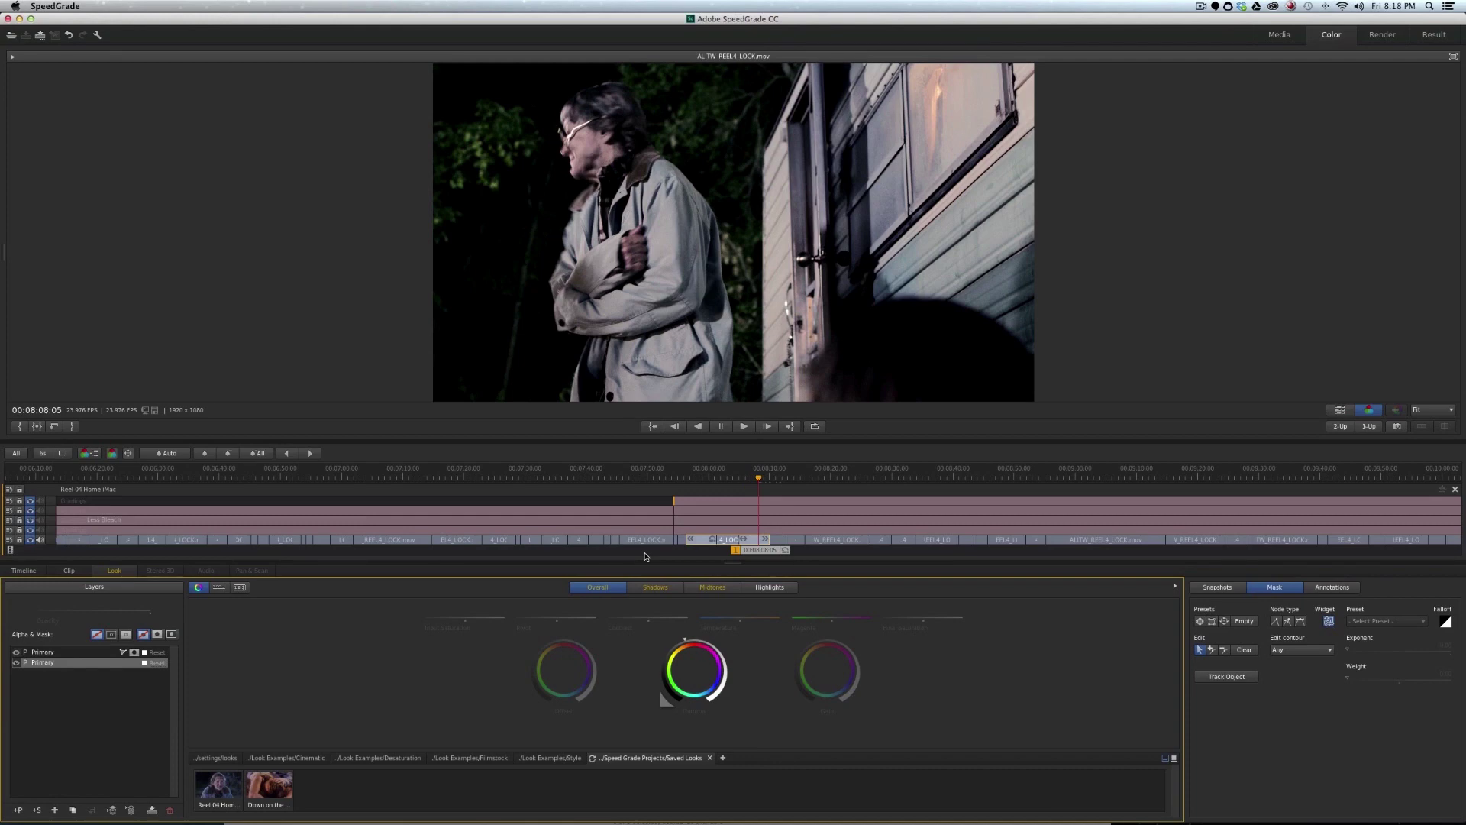
drag(646, 557, 763, 567)
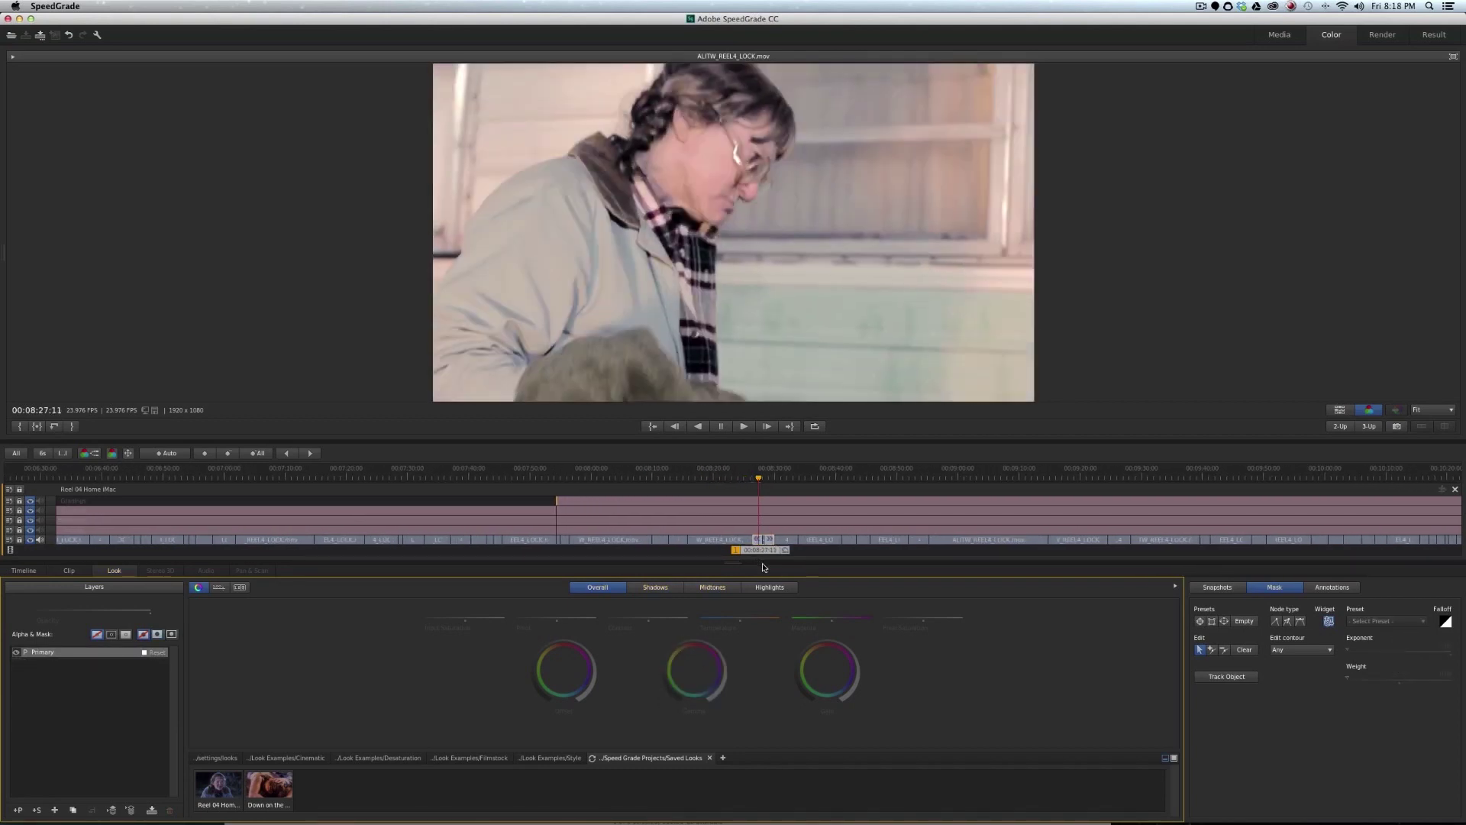
Step: Try the earlier shot's two-layer grade on the clip at 00:08:27:11 and compare it with the masked upper Primary layer off and on
key(minus)
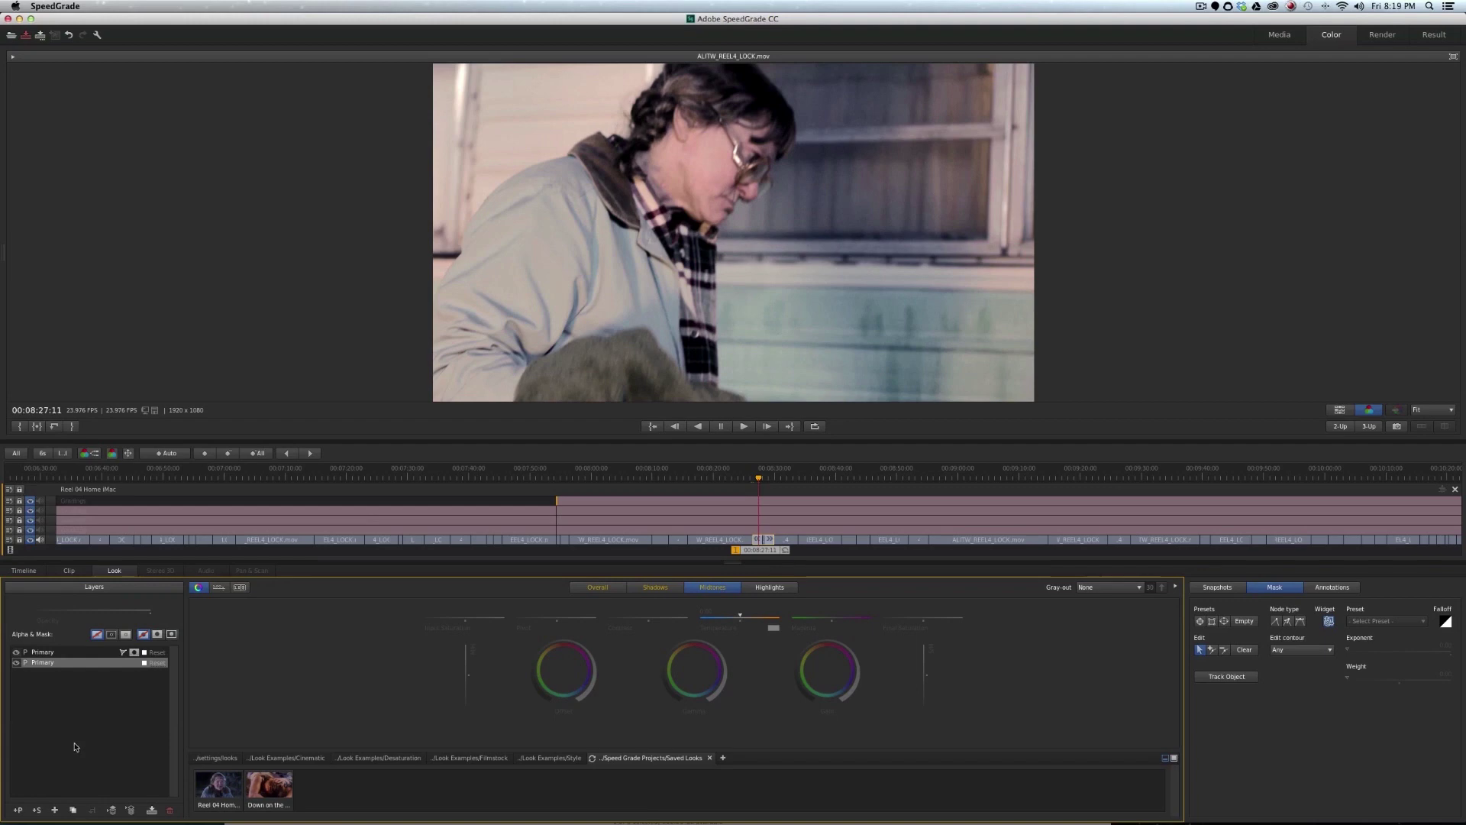
click(55, 655)
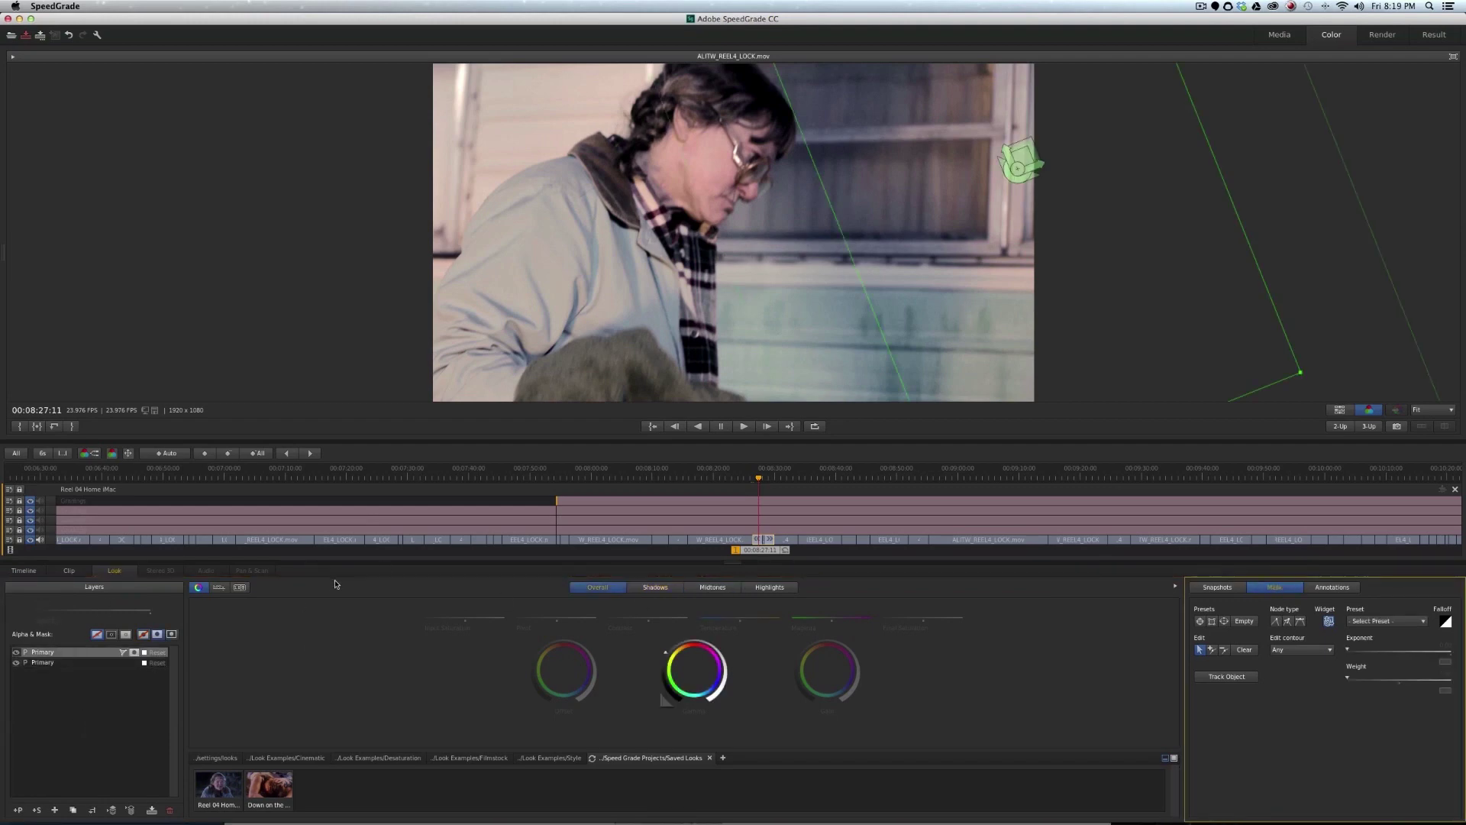
click(16, 653)
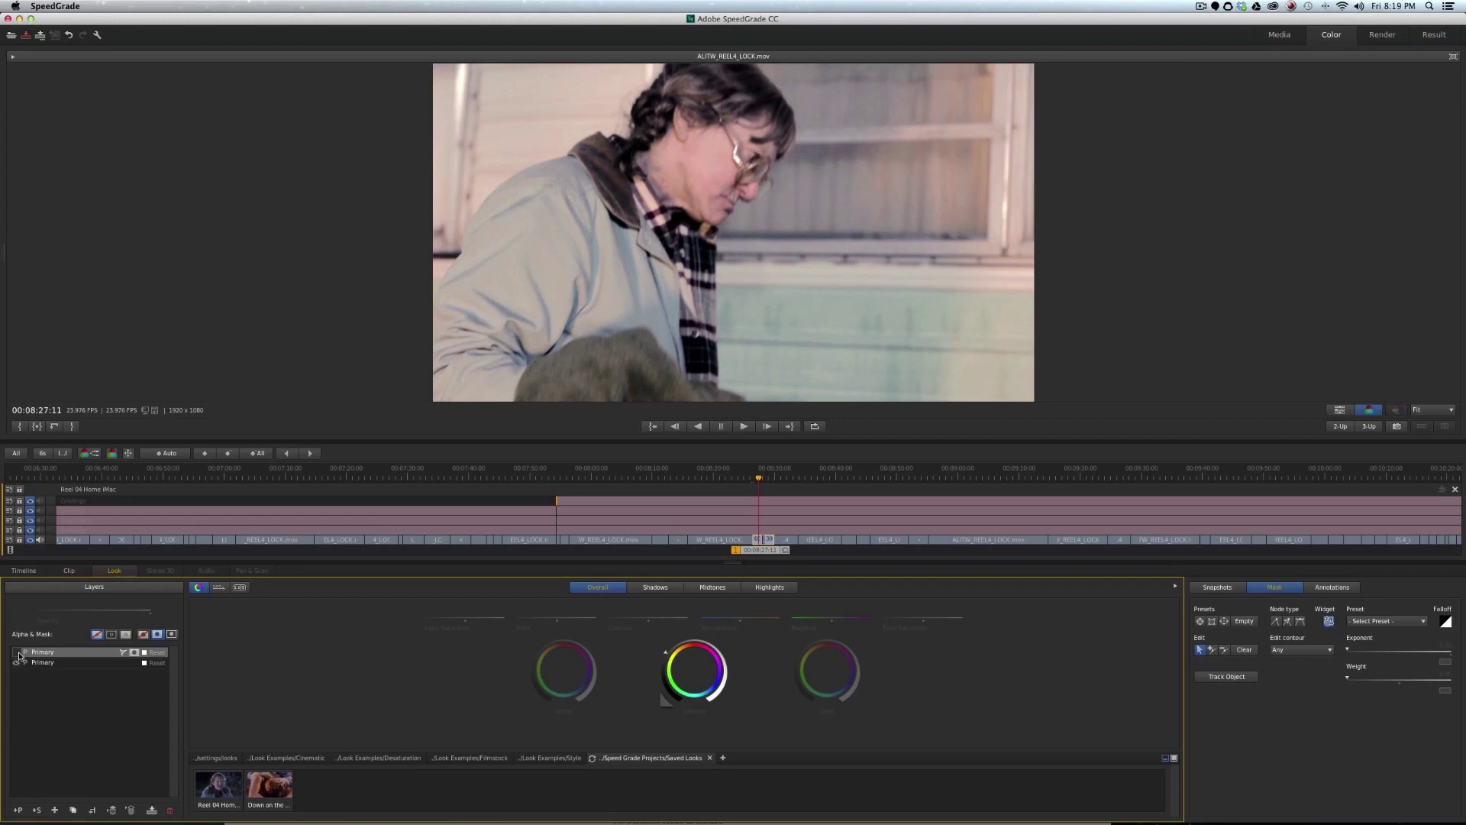
click(18, 653)
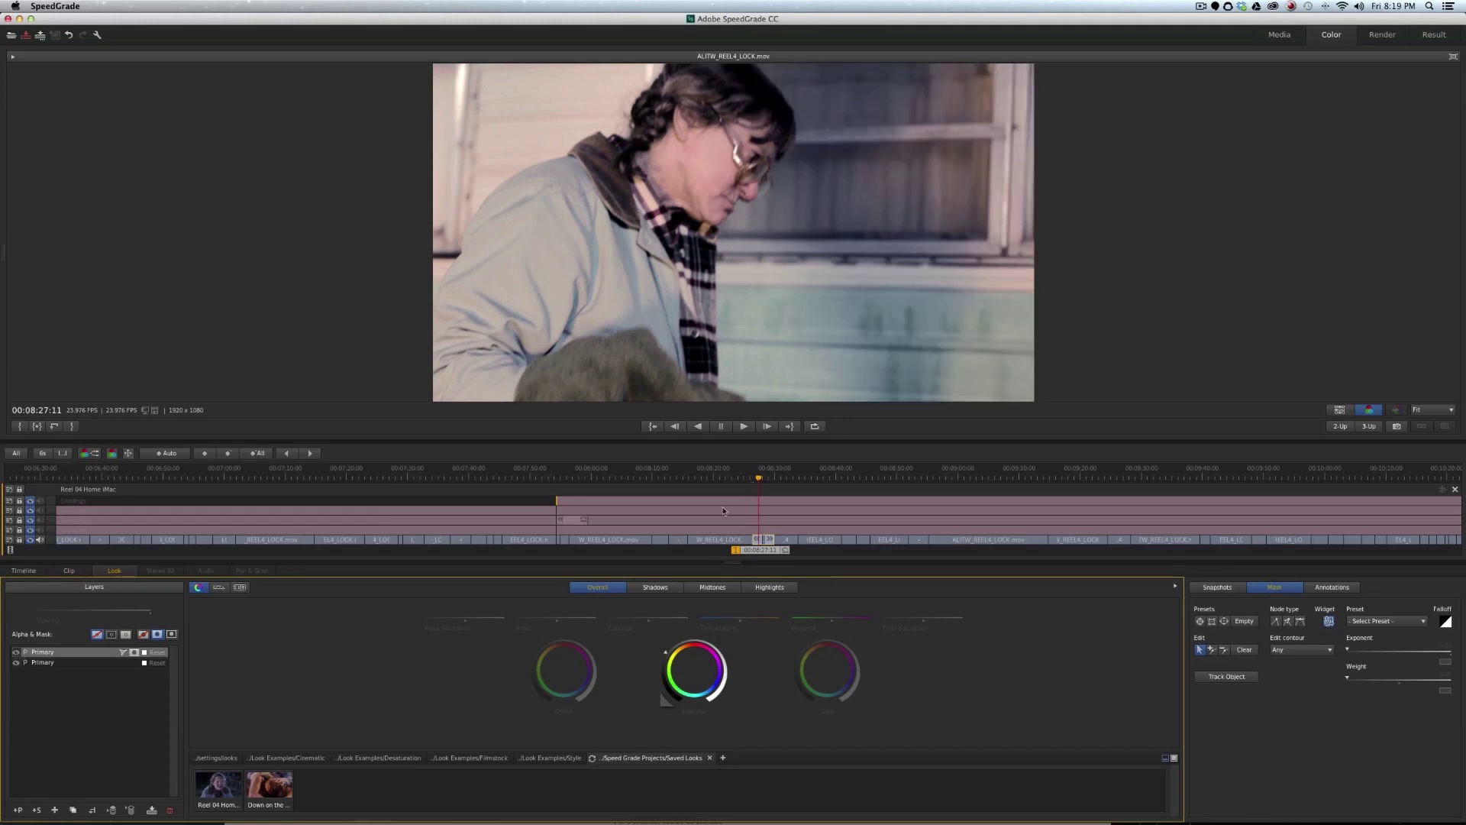
Step: Play the clip with the copied grade, return to 00:08:28:05, and remove that grade by deleting the upper Primary and resetting the other
click(743, 426)
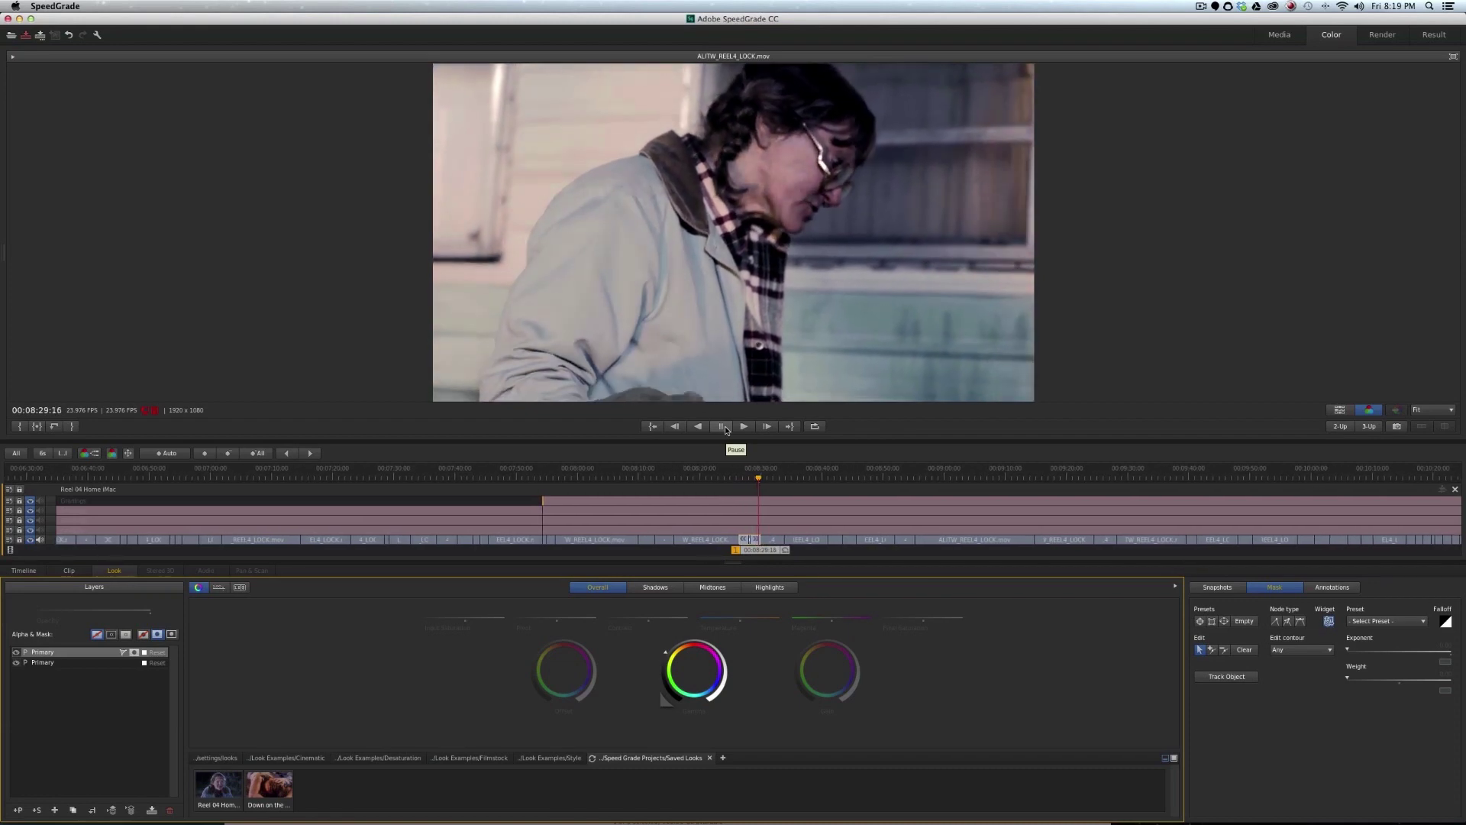
click(722, 427)
drag(760, 549, 748, 549)
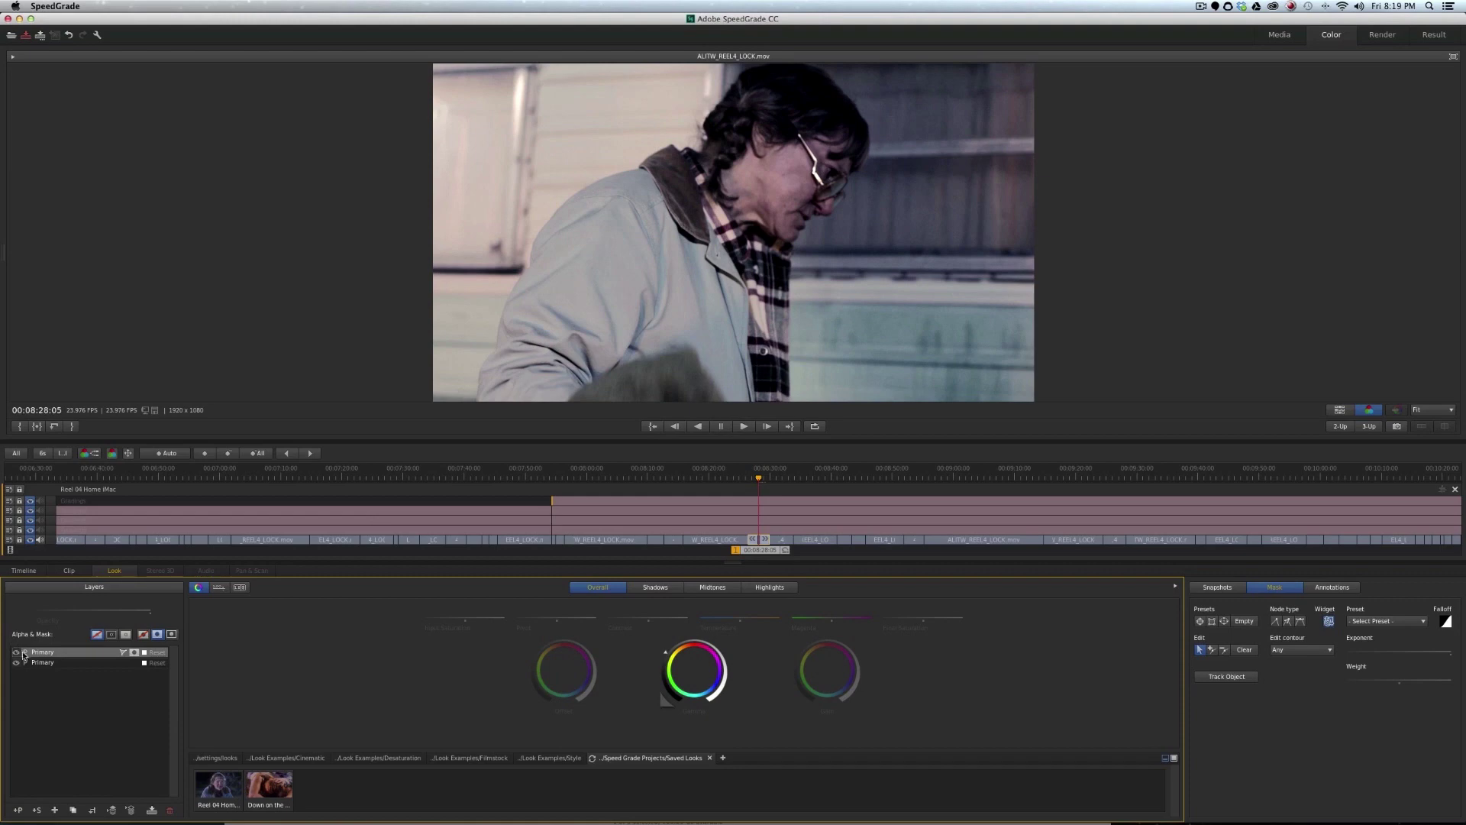
click(170, 810)
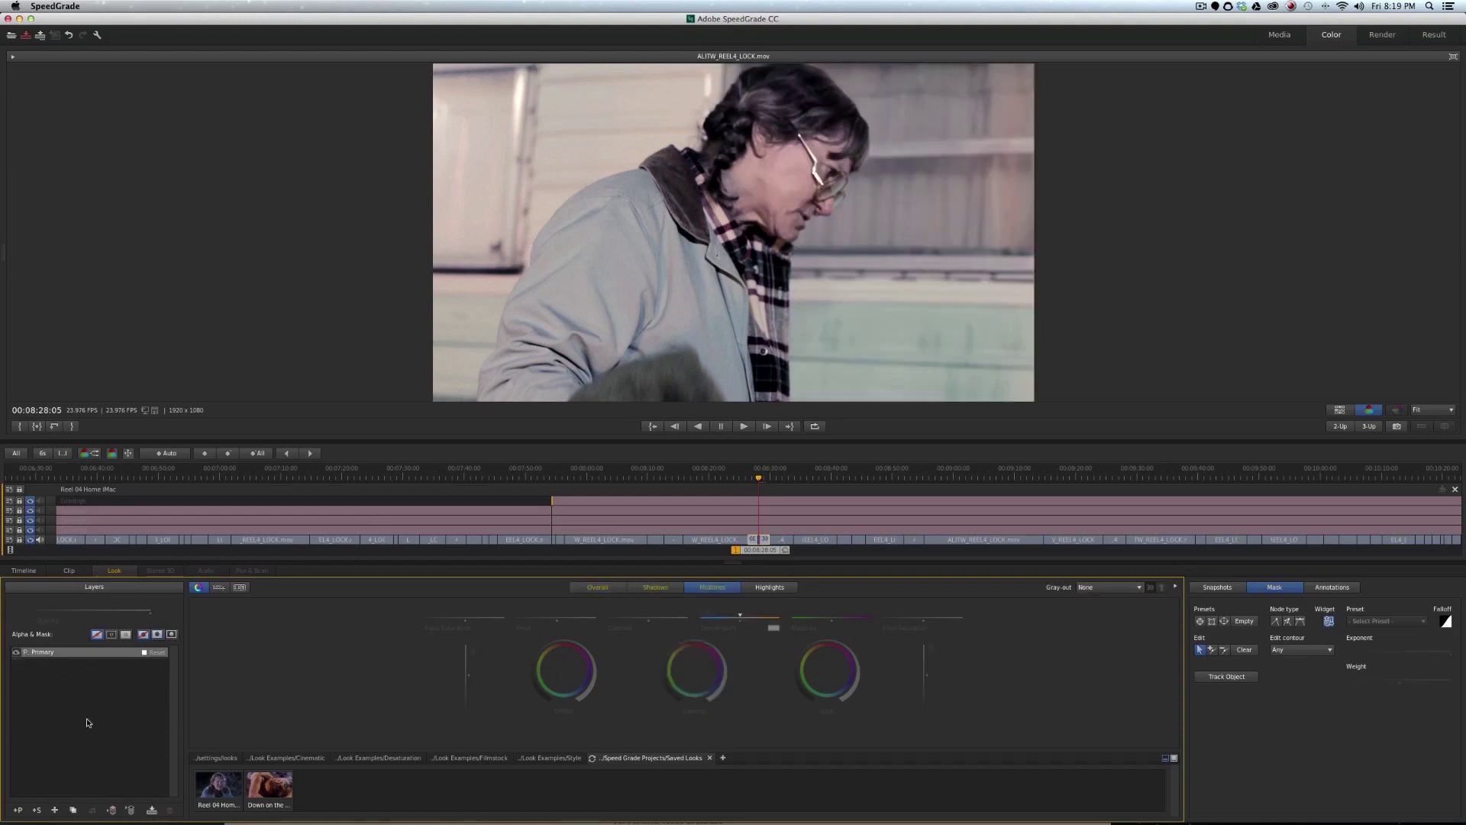
click(156, 653)
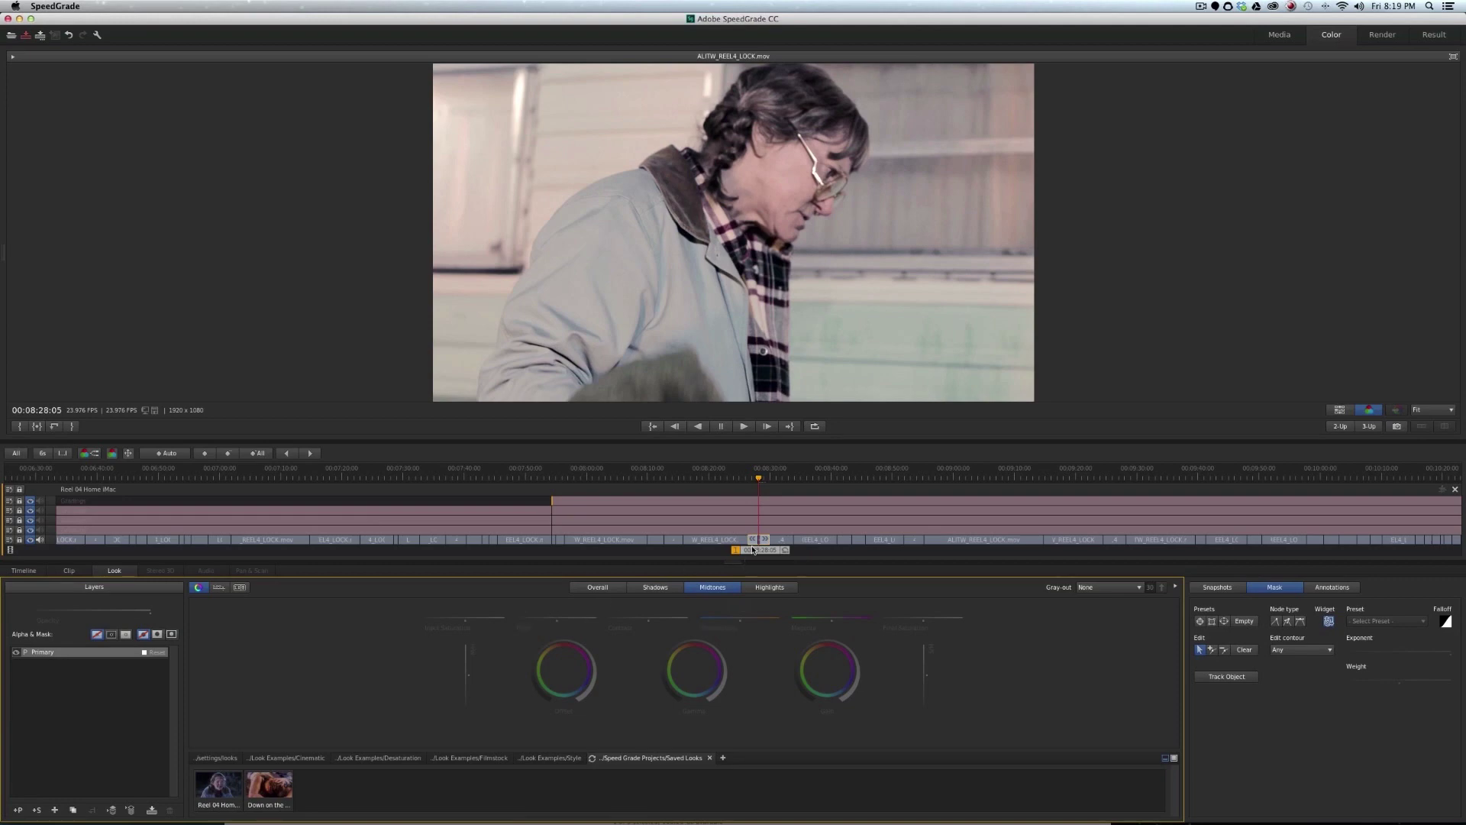
Step: Lower the Primary layer's shadows gamma and overall gamma on the clip at 00:08:28:05 and set its overall temperature to 0.04
click(655, 588)
click(598, 587)
click(655, 588)
mouse_move(695, 640)
mouse_down()
mouse_move(738, 638)
mouse_move(622, 658)
mouse_up()
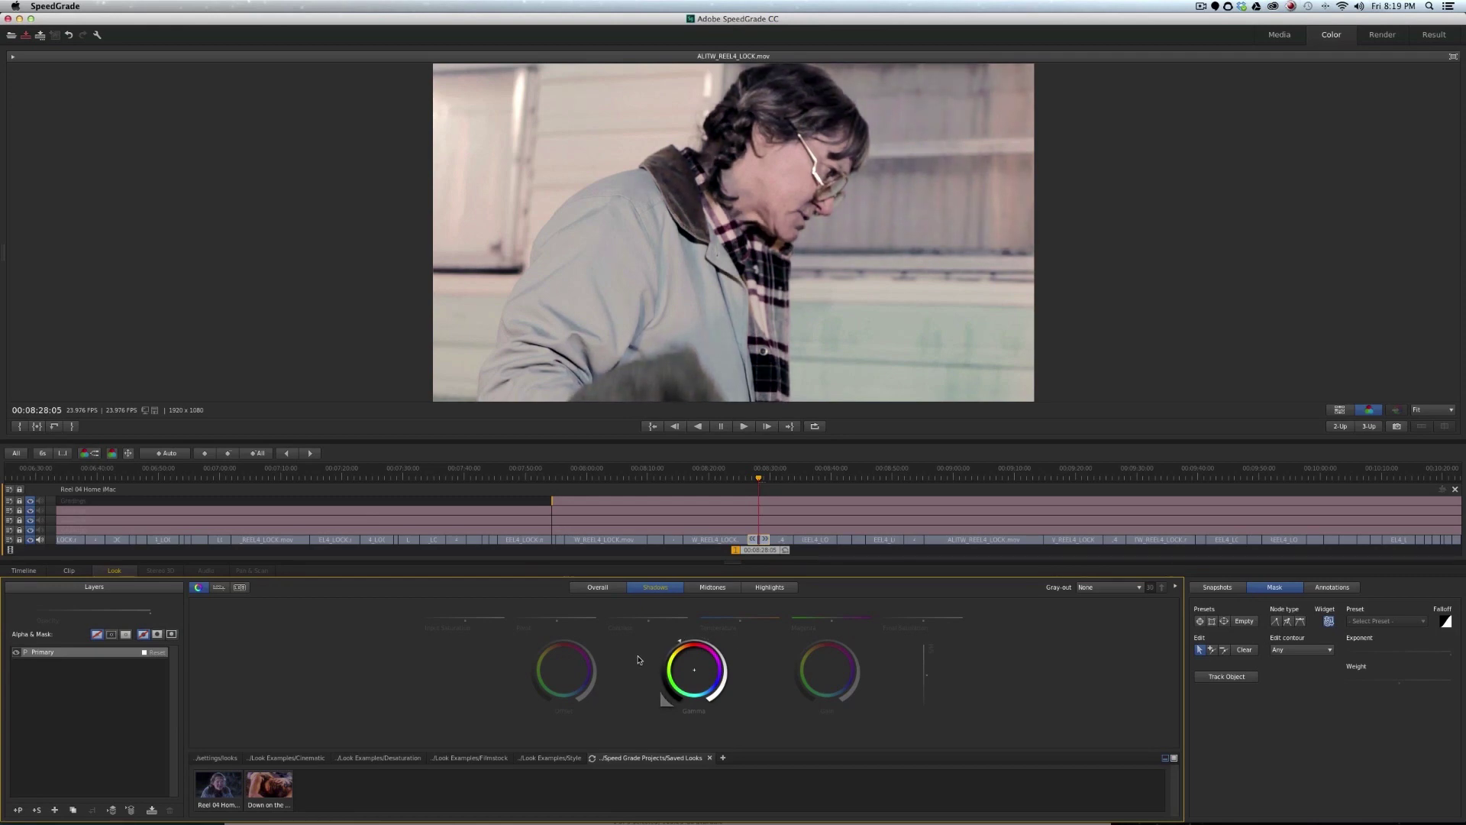
click(598, 587)
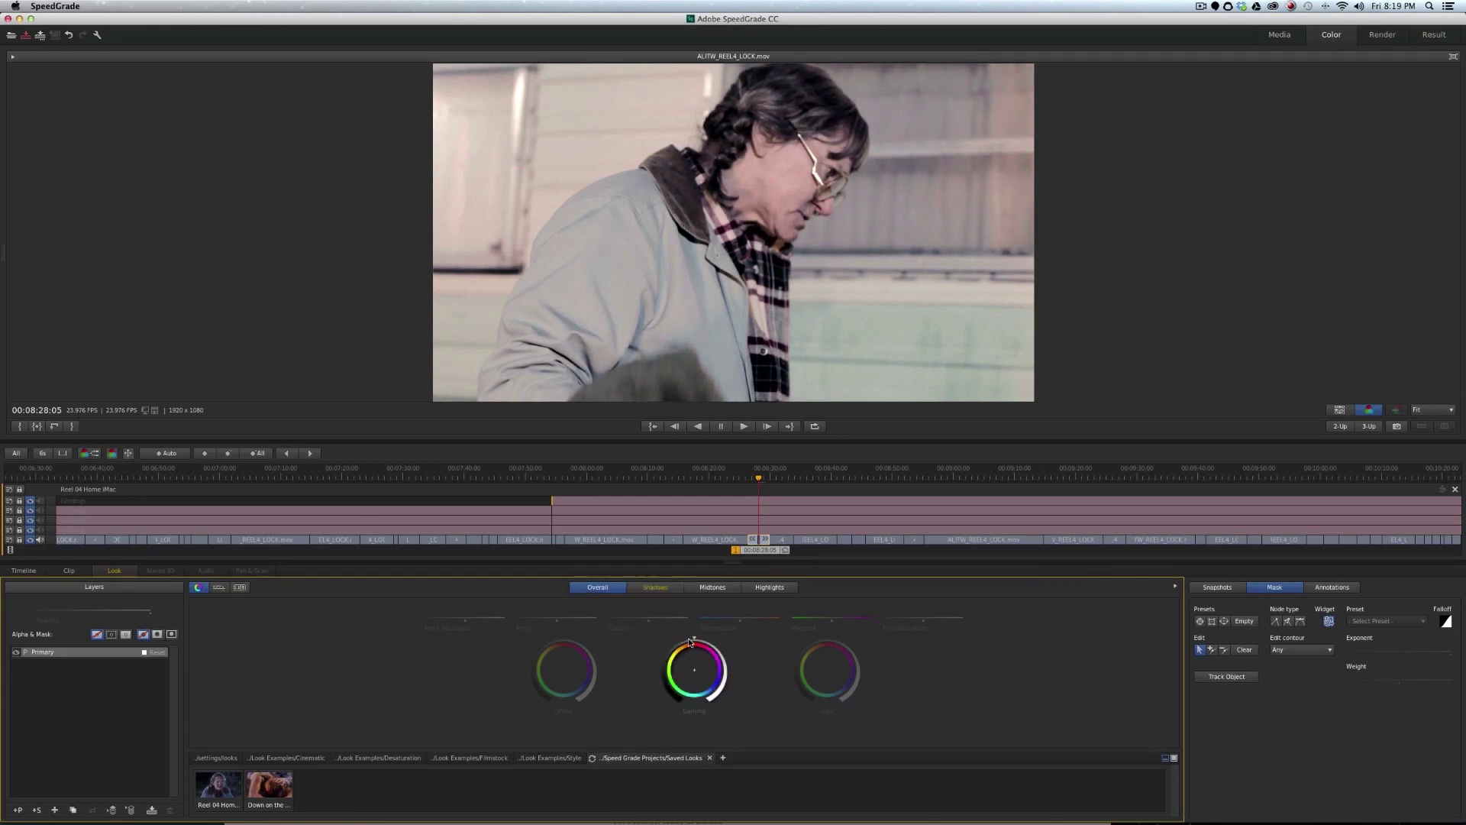
click(740, 616)
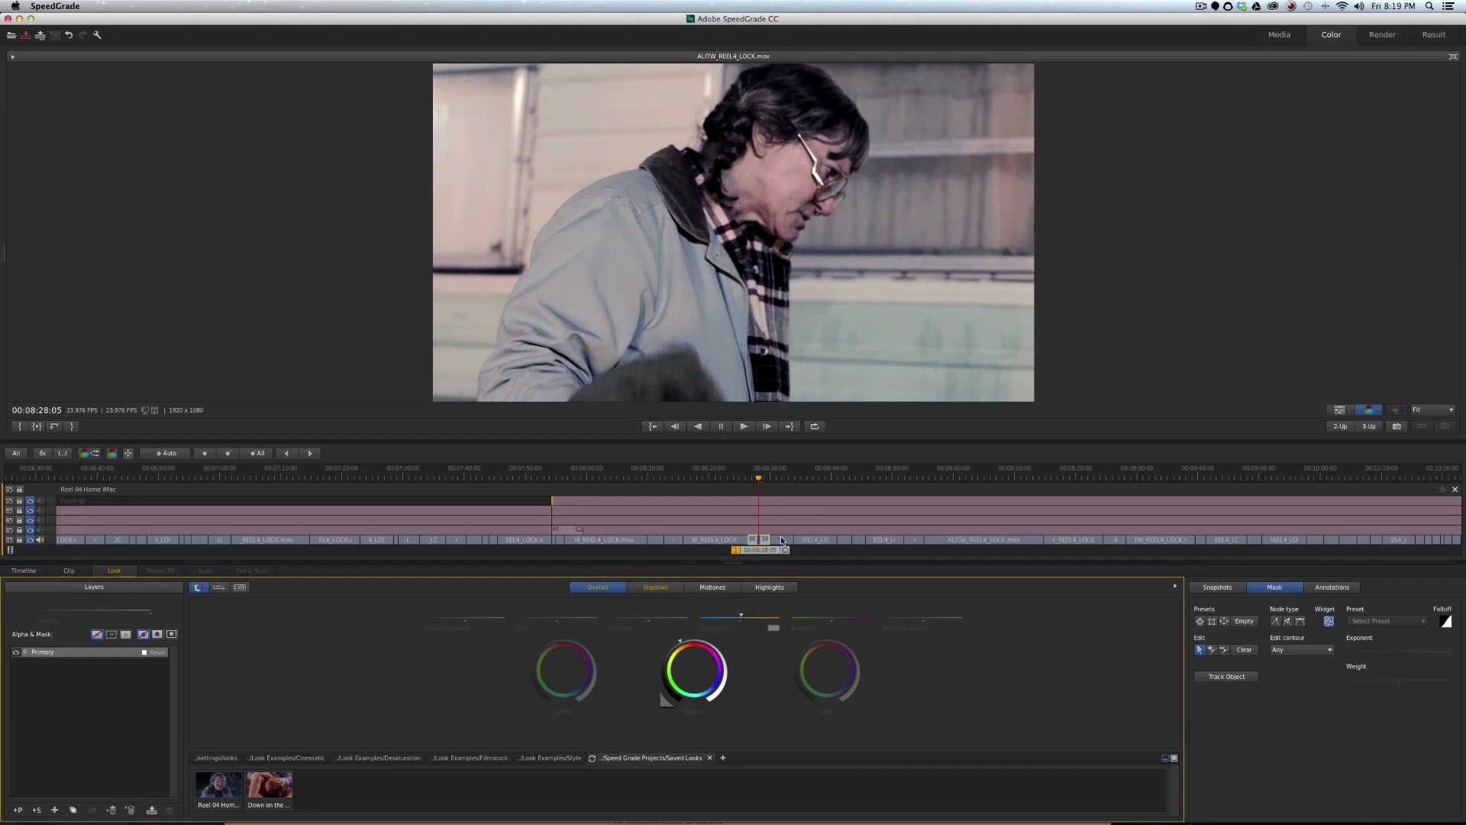
Step: Play from 00:08:20:09 into the regraded close shot and stop at 00:08:27:14 to examine the match
drag(766, 555, 718, 559)
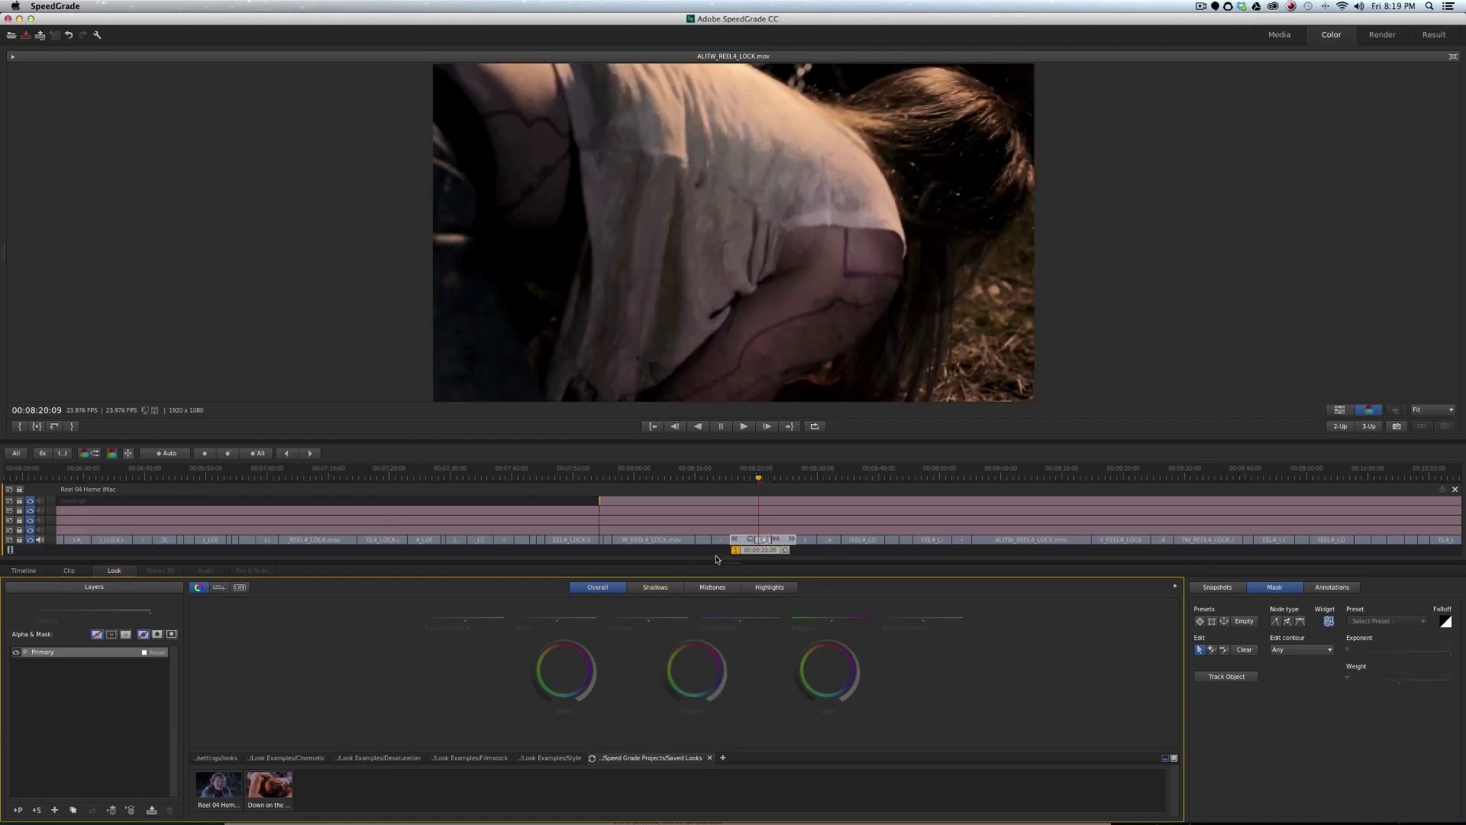
click(740, 427)
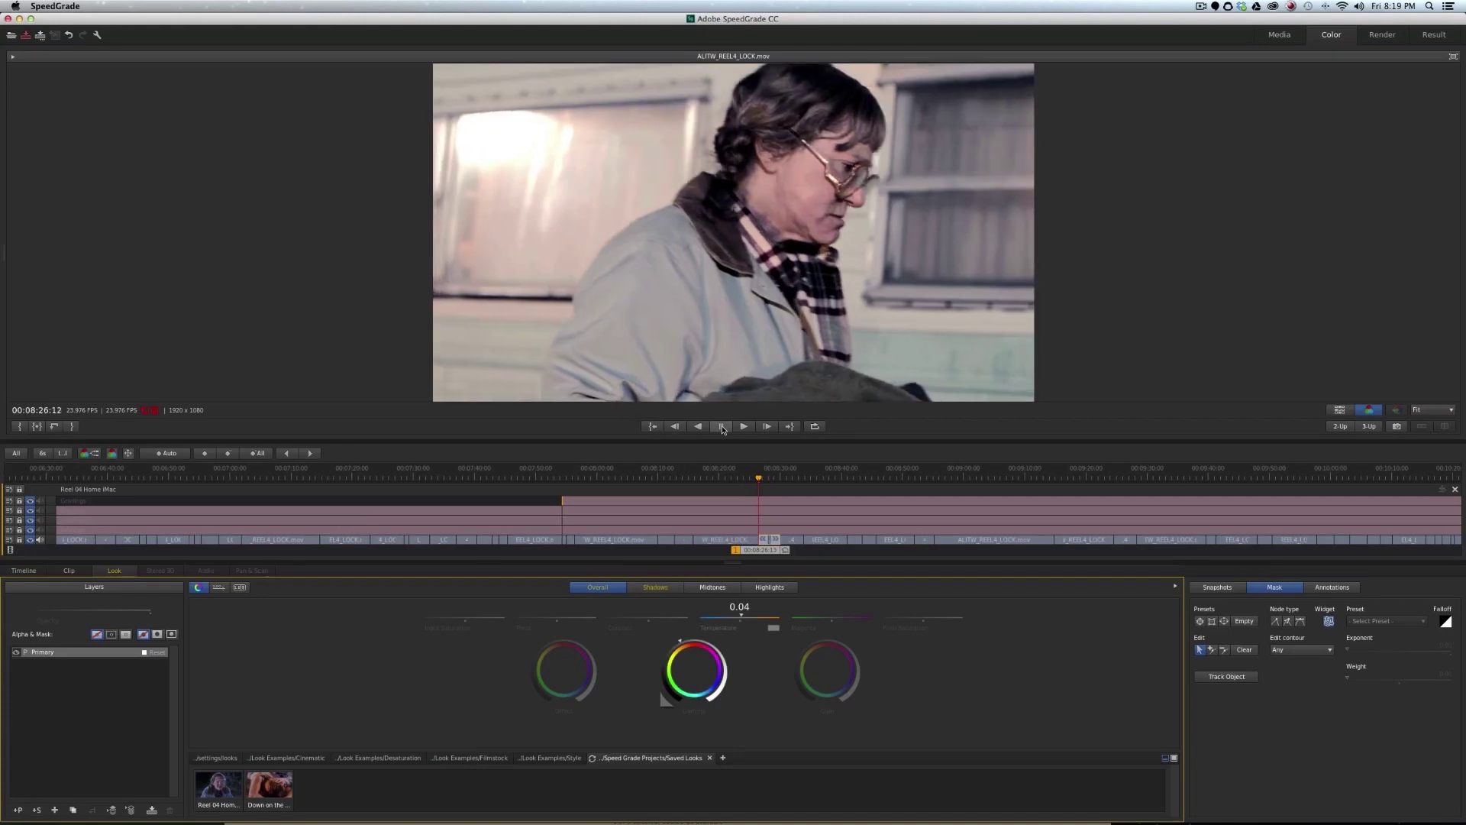
click(722, 426)
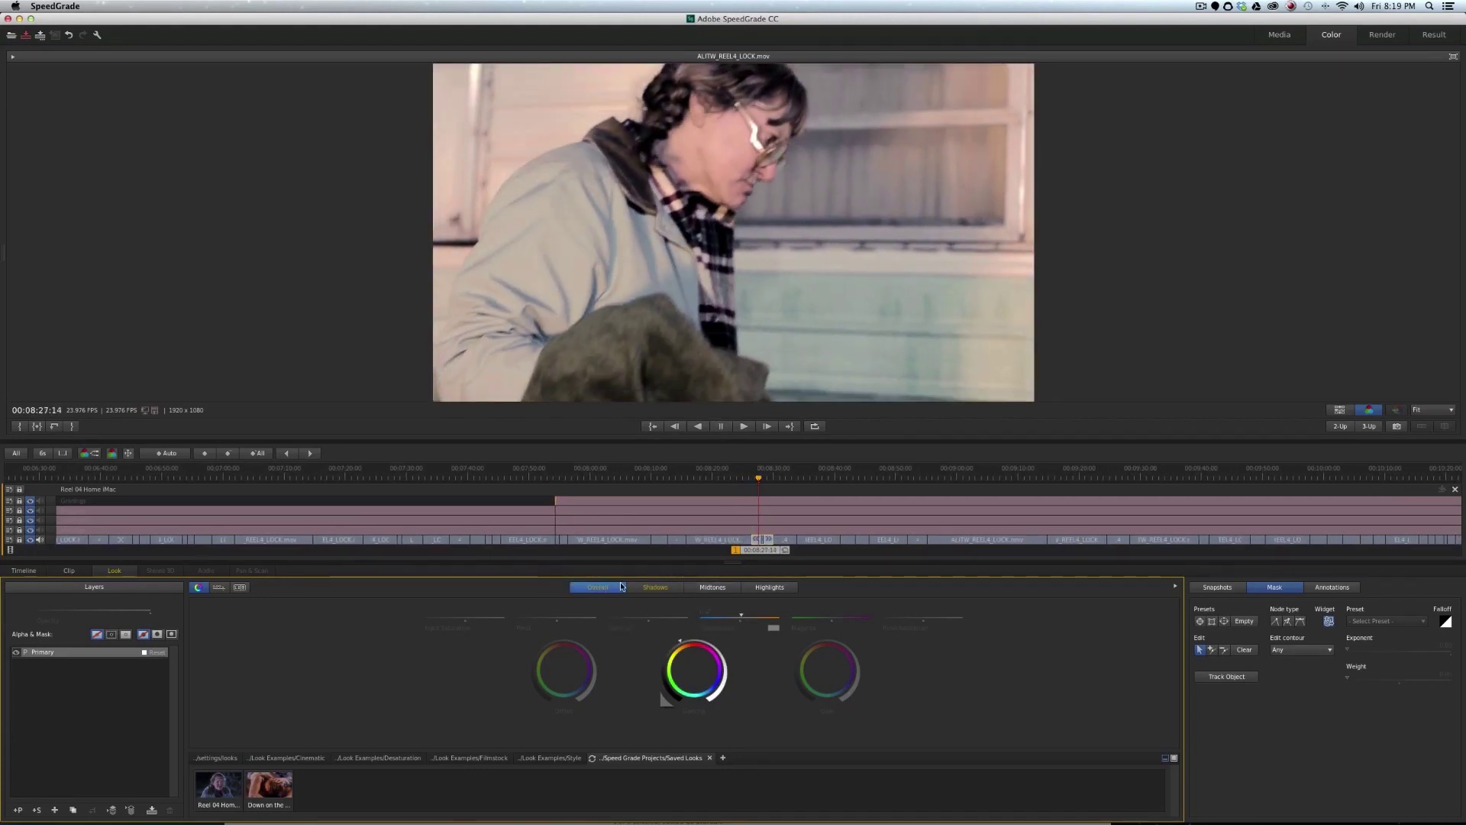
Step: Lower the highlights gain and gamma of the Primary layer at 00:08:27:14 and slightly raise its overall contrast
click(769, 587)
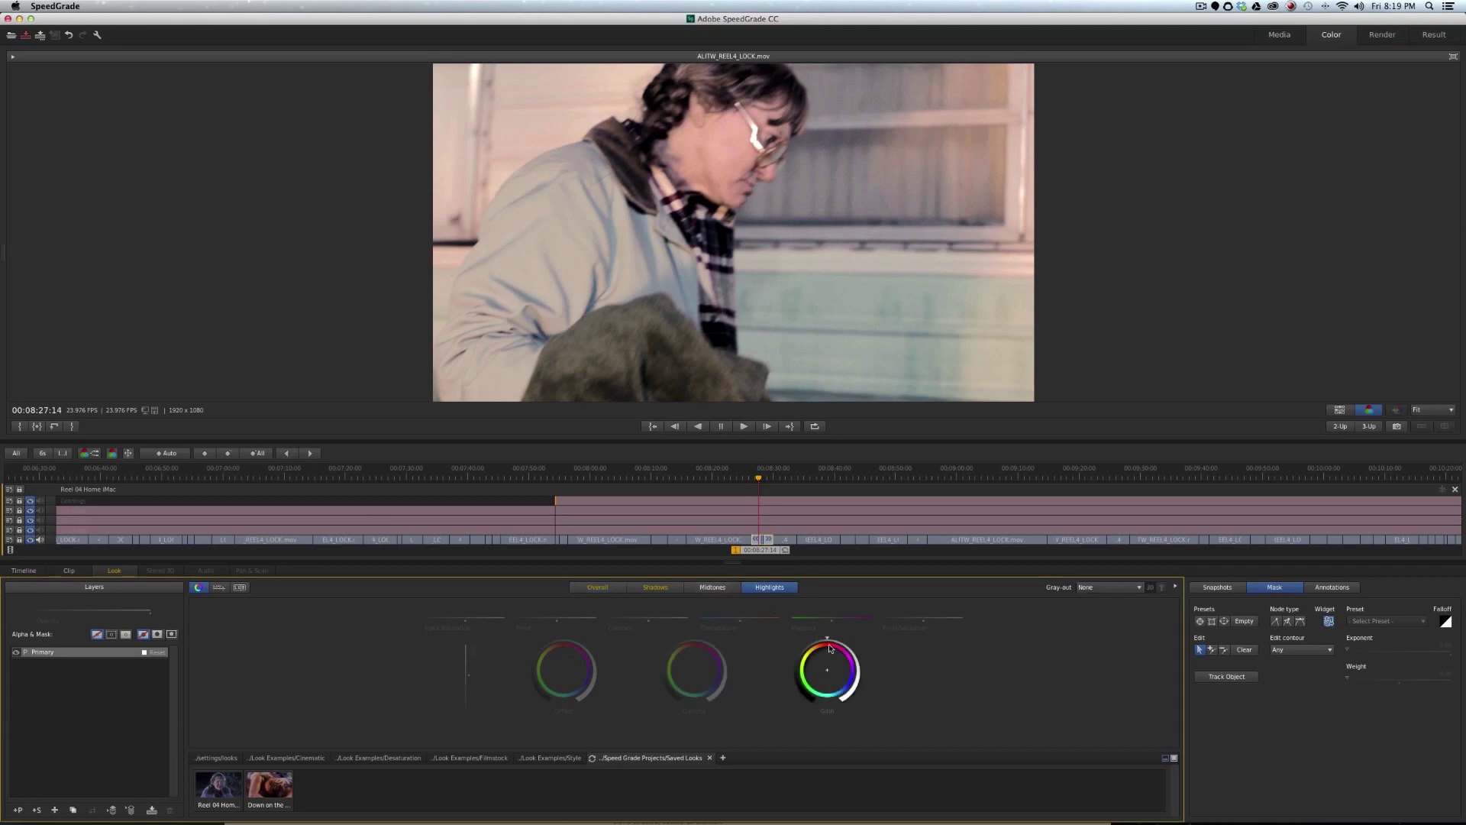
drag(828, 640, 818, 640)
drag(690, 645, 535, 645)
click(597, 587)
click(650, 618)
drag(650, 618, 651, 619)
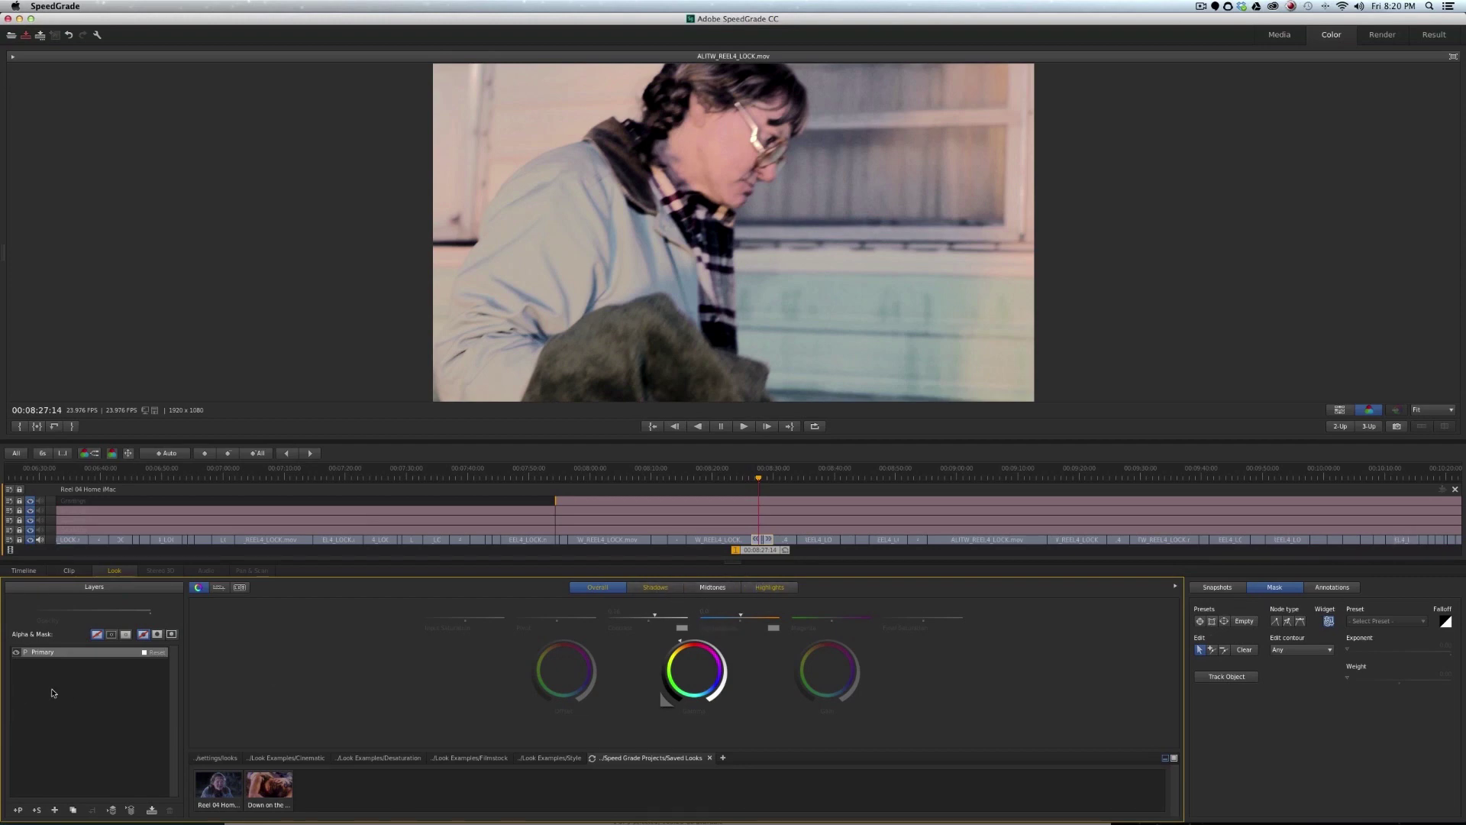
Step: Add a Primary layer with an elliptical mask, enlarge the mask, and position it around the woman's head and shoulders
click(18, 808)
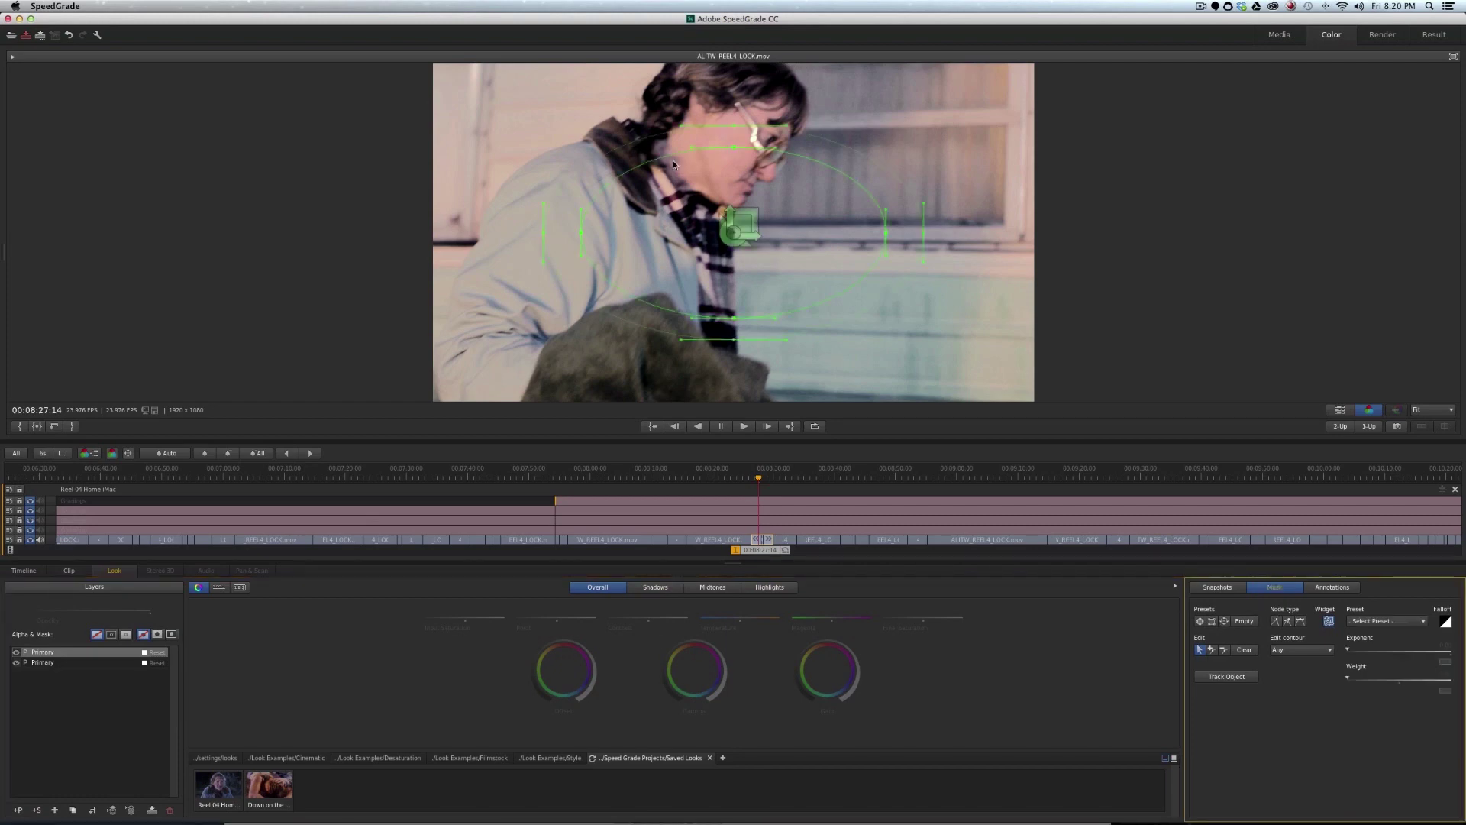
drag(735, 222, 1077, 225)
drag(742, 240, 731, 199)
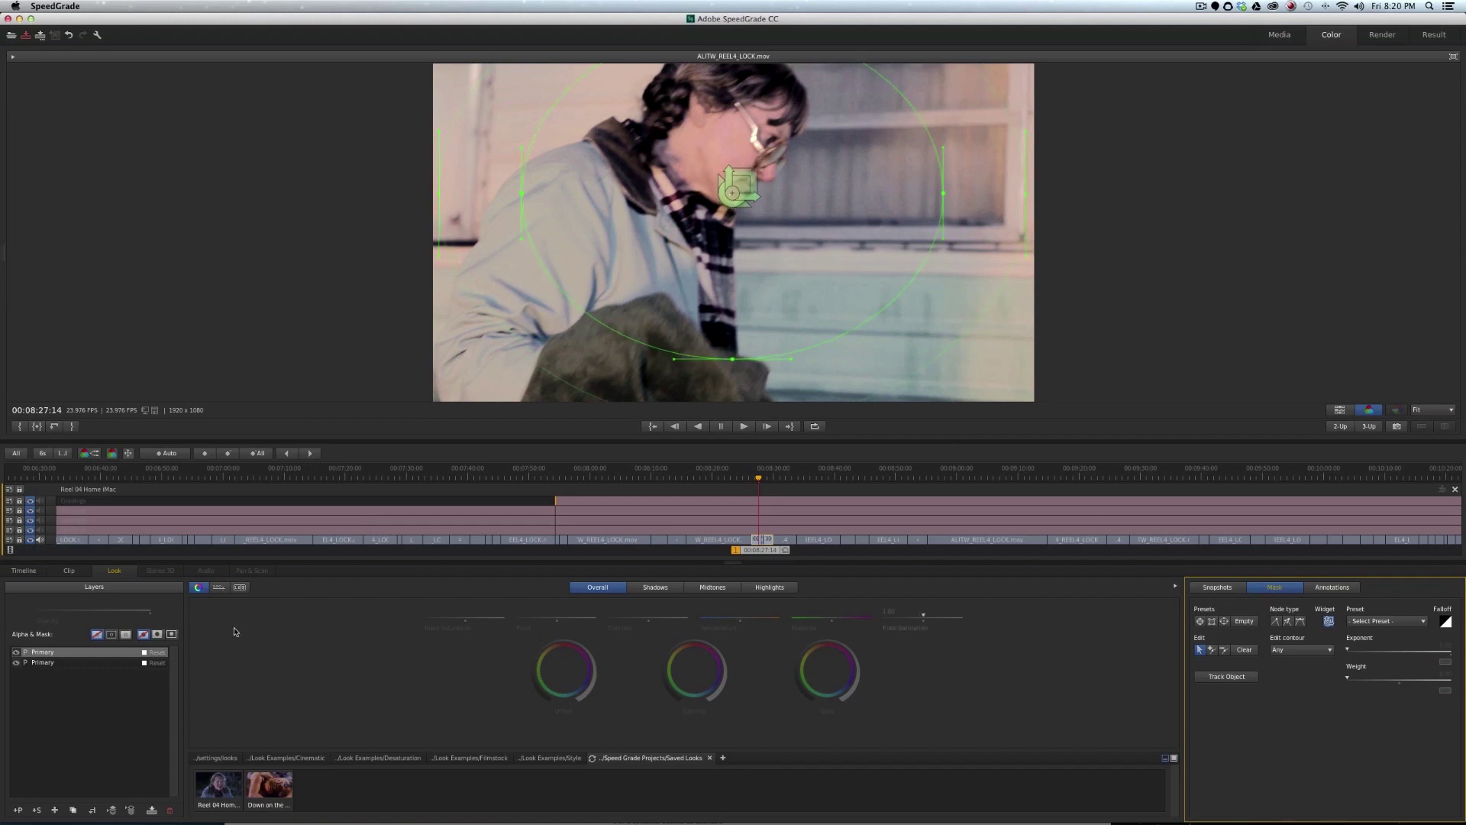
Step: Lower the overall gamma of the masked Primary layer and switch its effect from inside to outside the ellipse
click(157, 634)
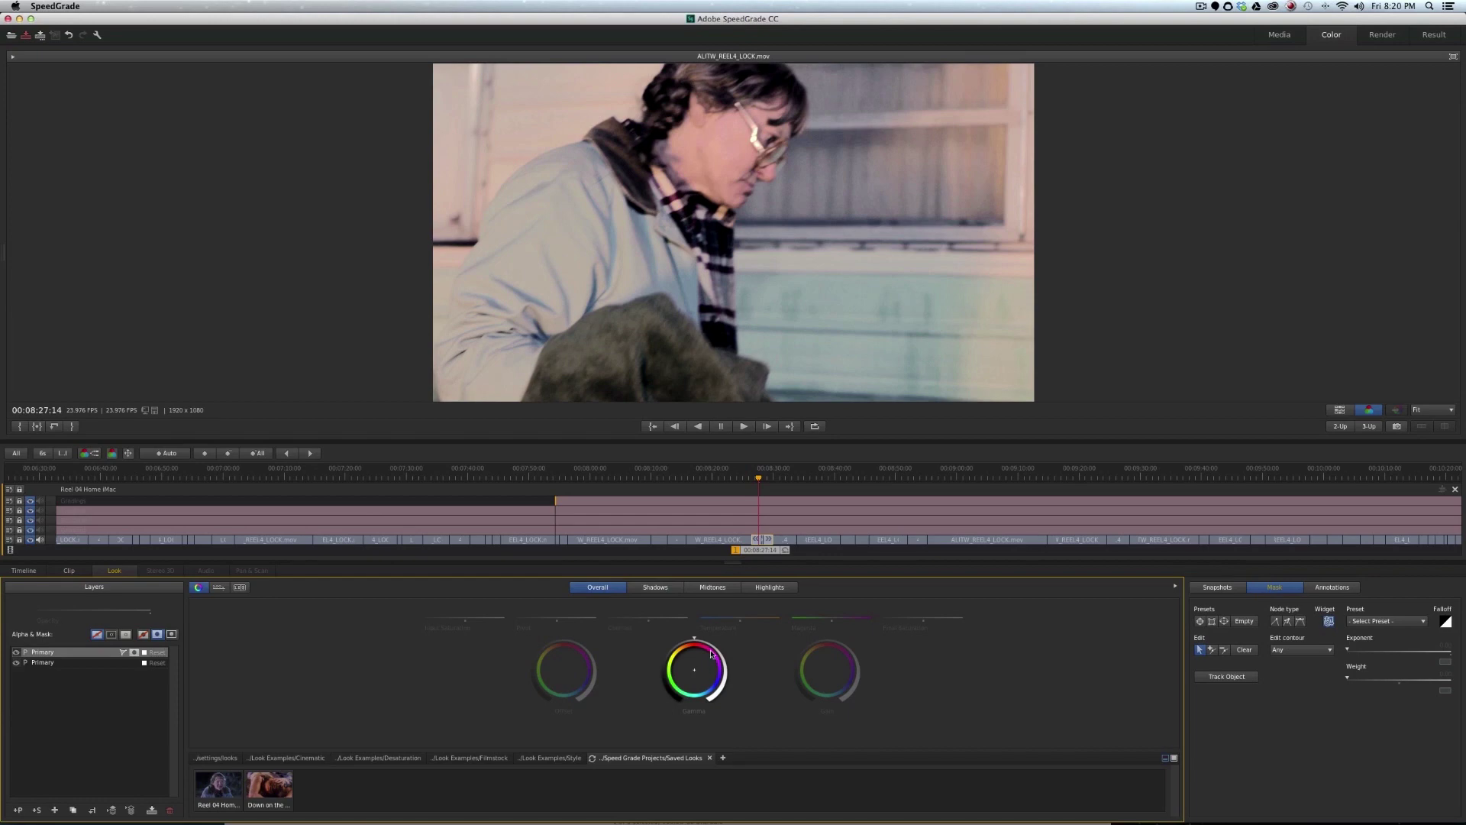
drag(693, 640, 614, 648)
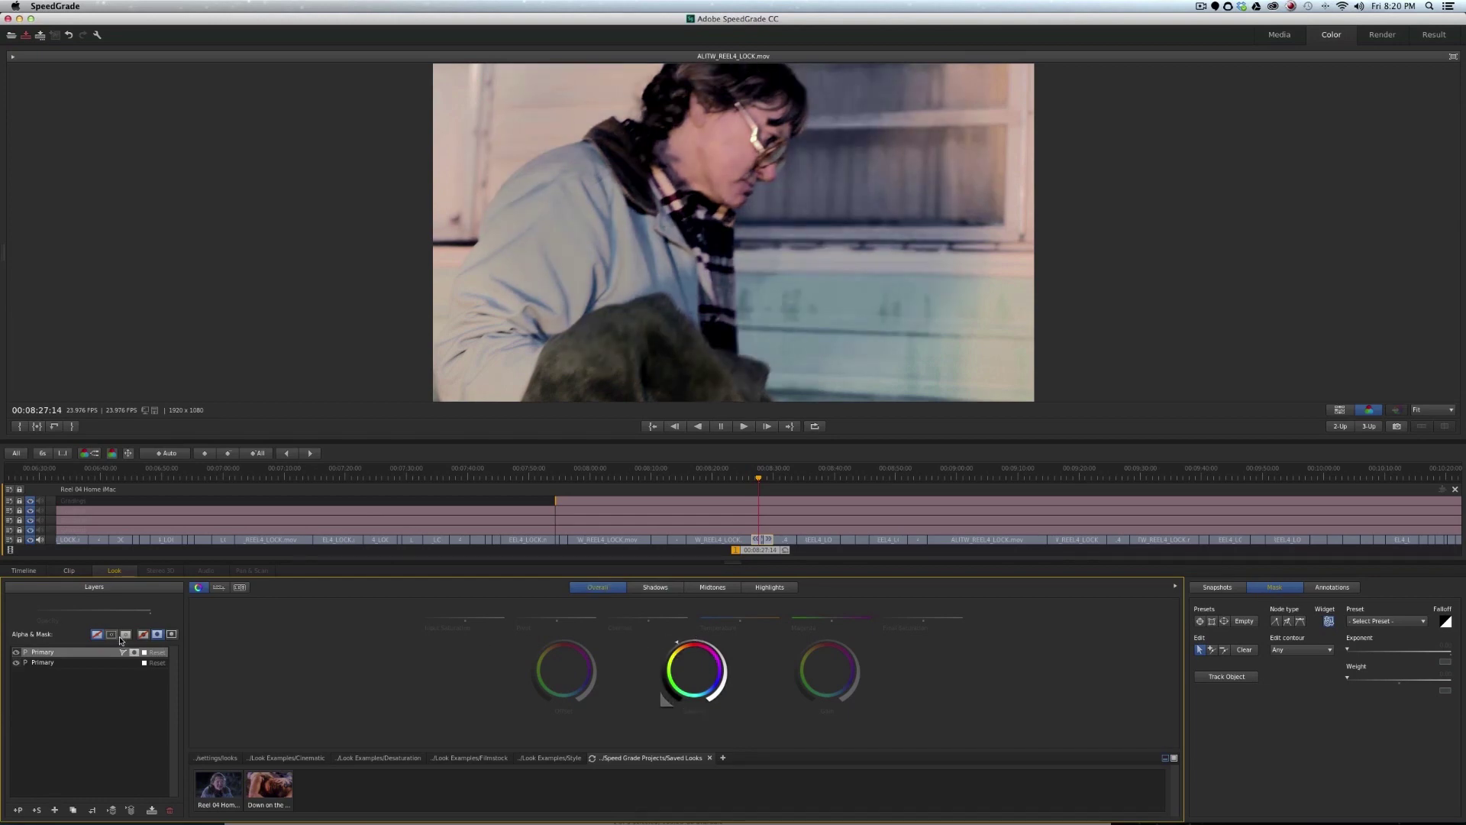
drag(692, 651, 644, 655)
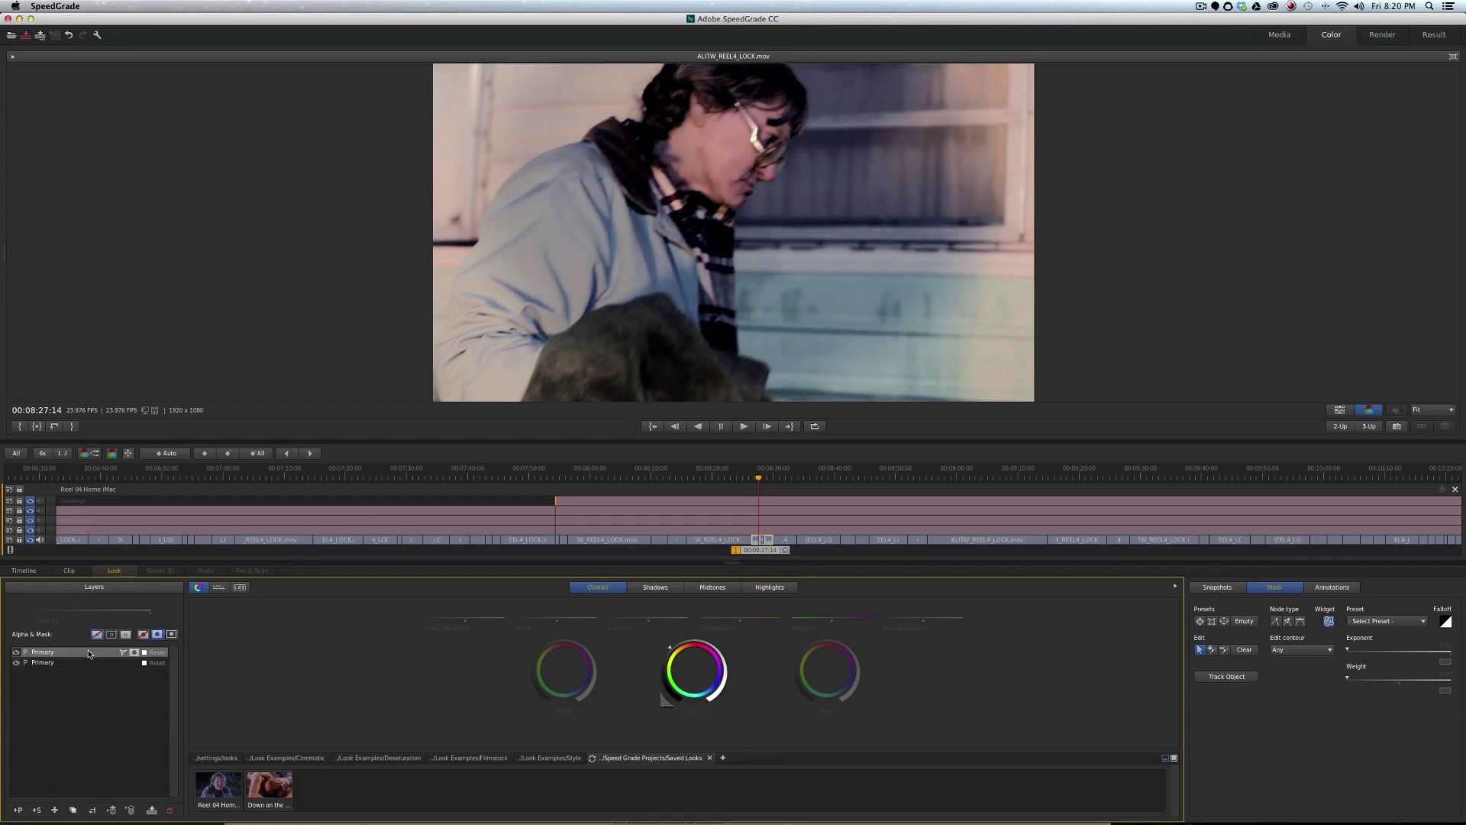
click(172, 634)
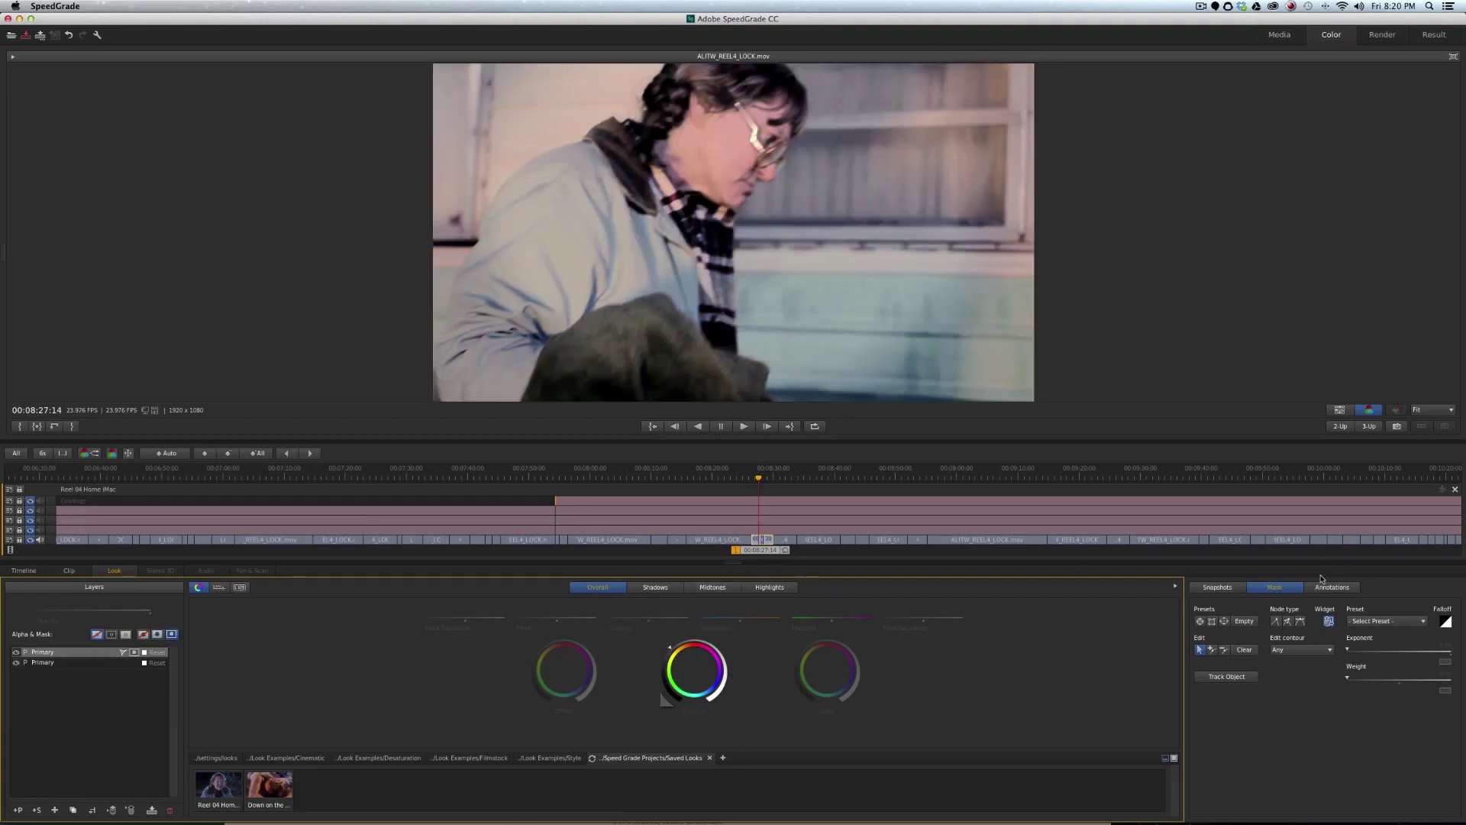
Step: Shrink the ellipse's inner contour around the woman's head and chest and adjust the outer contour to keep a wide falloff
click(1283, 587)
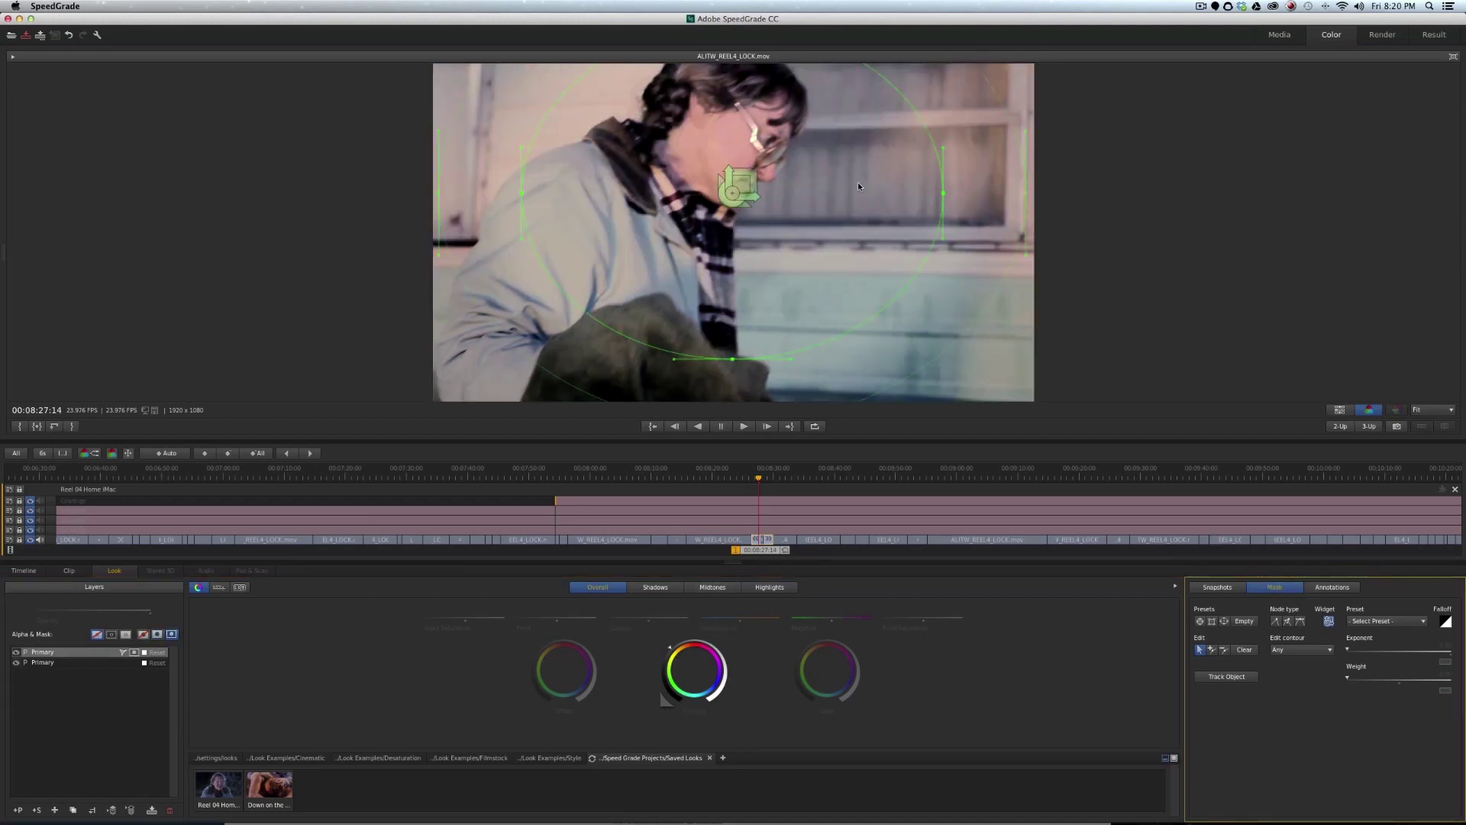
drag(858, 184, 1464, 193)
drag(745, 180, 1463, 164)
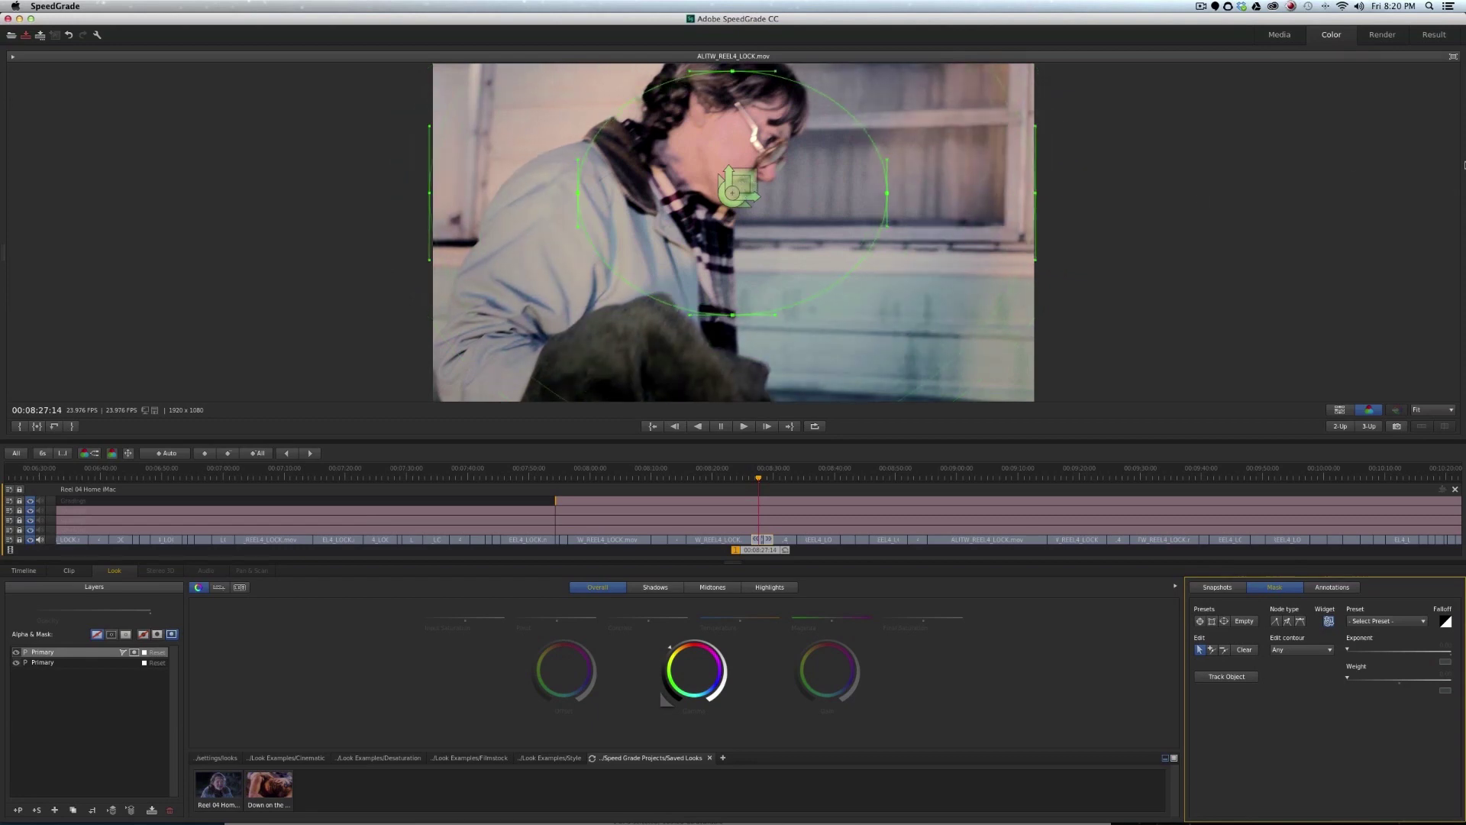
drag(744, 180, 374, 286)
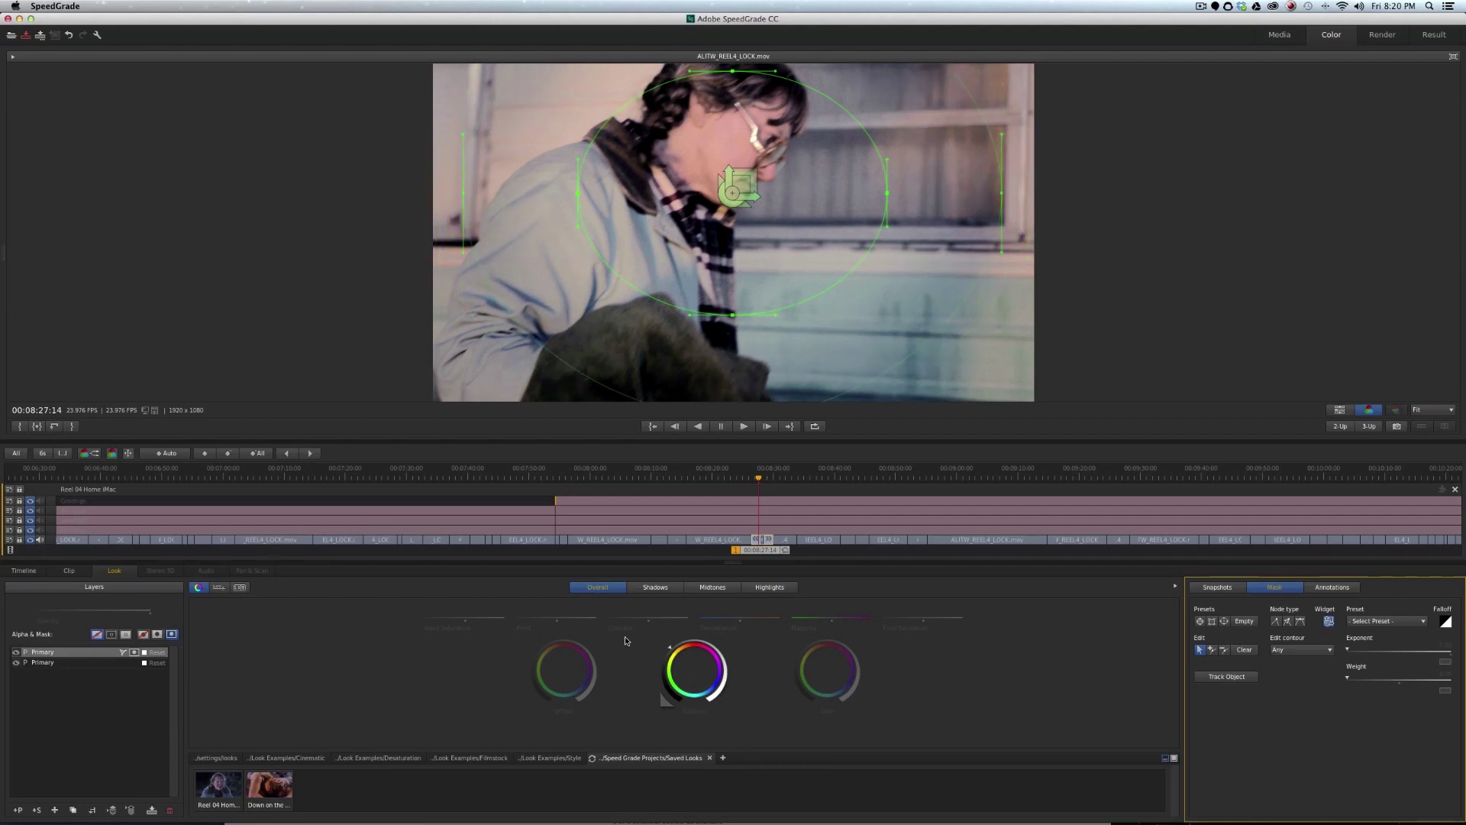
Step: Lower the masked layer's overall offset and rotate the ellipse clockwise to follow the woman's leaning pose
click(606, 590)
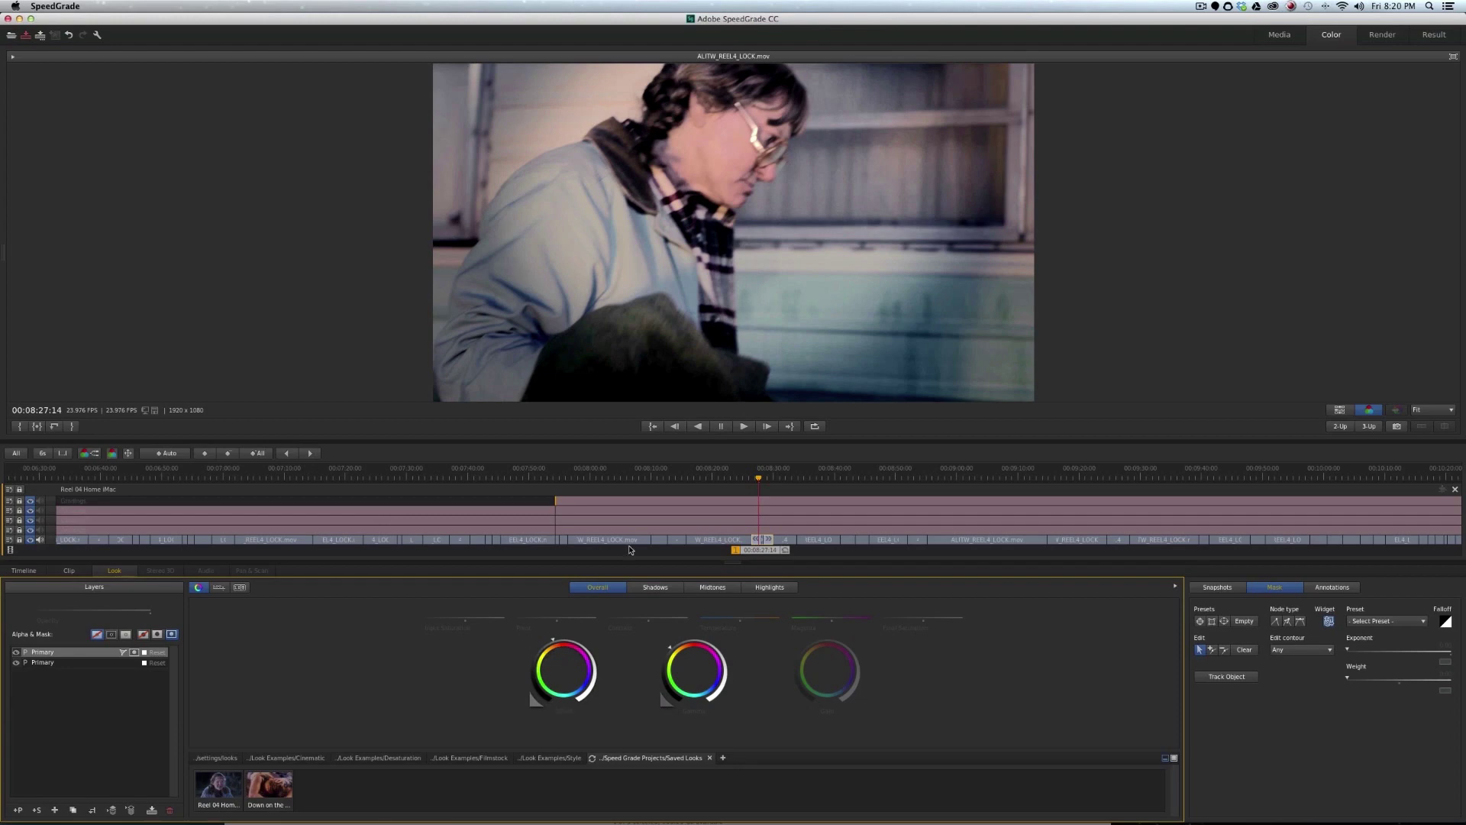
click(1273, 588)
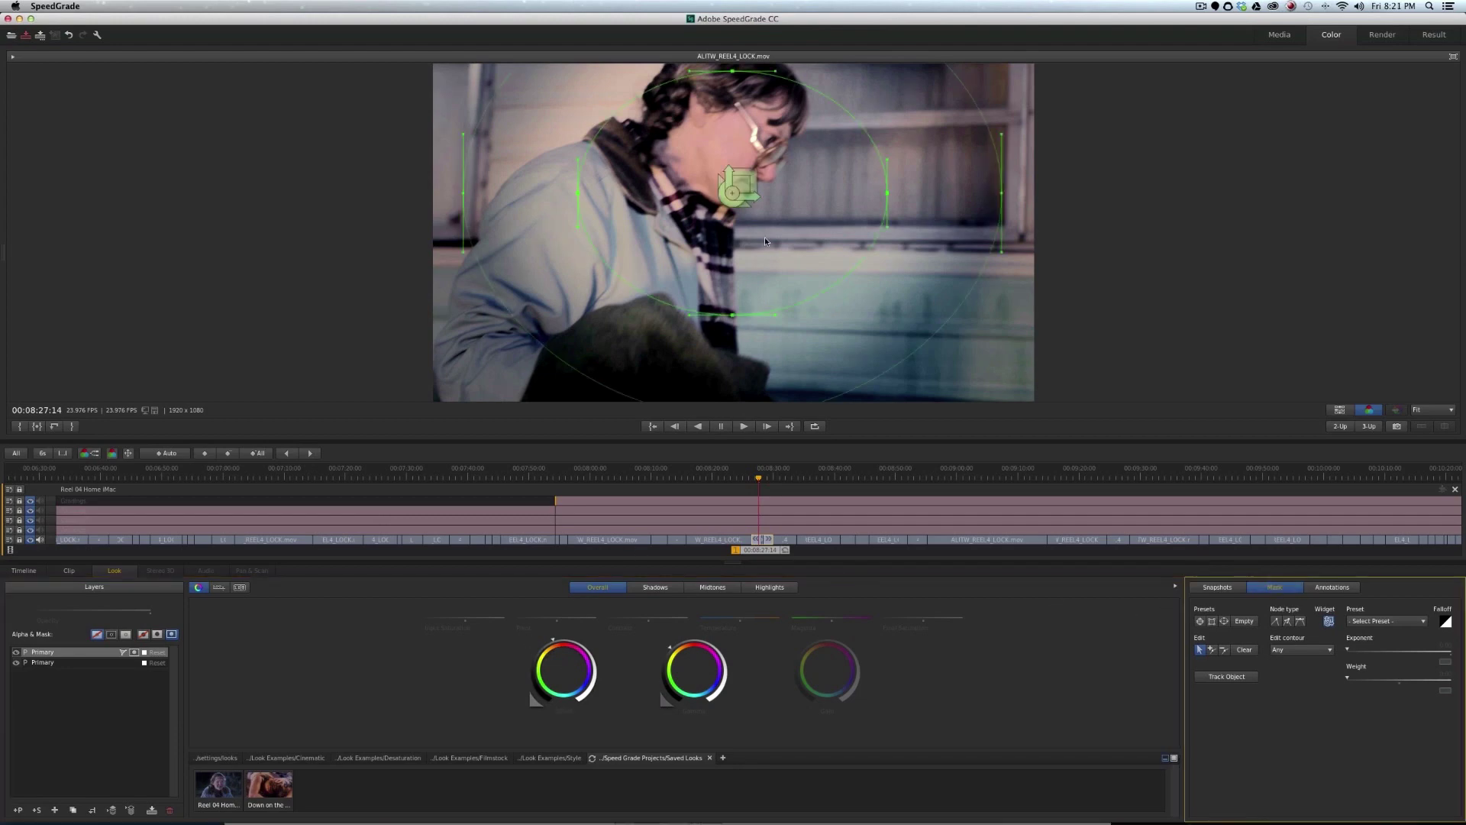
mouse_move(731, 206)
mouse_down()
mouse_move(722, 171)
mouse_move(771, 227)
mouse_move(753, 217)
mouse_up()
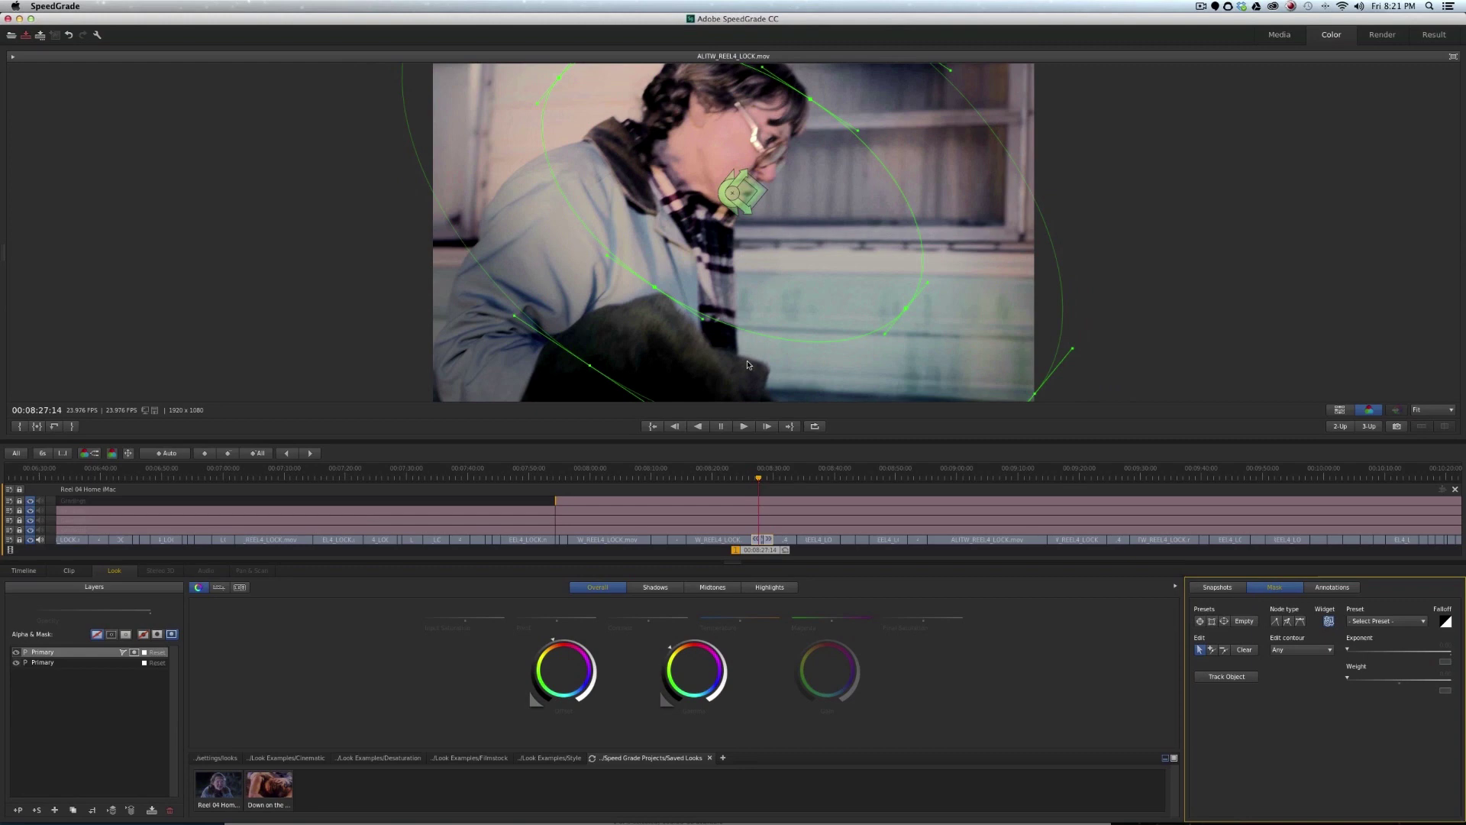
click(856, 602)
Step: Play the shot from its start to 00:08:28:05 and widen the rotated ellipse's outer falloff contour
drag(760, 554, 733, 552)
click(744, 429)
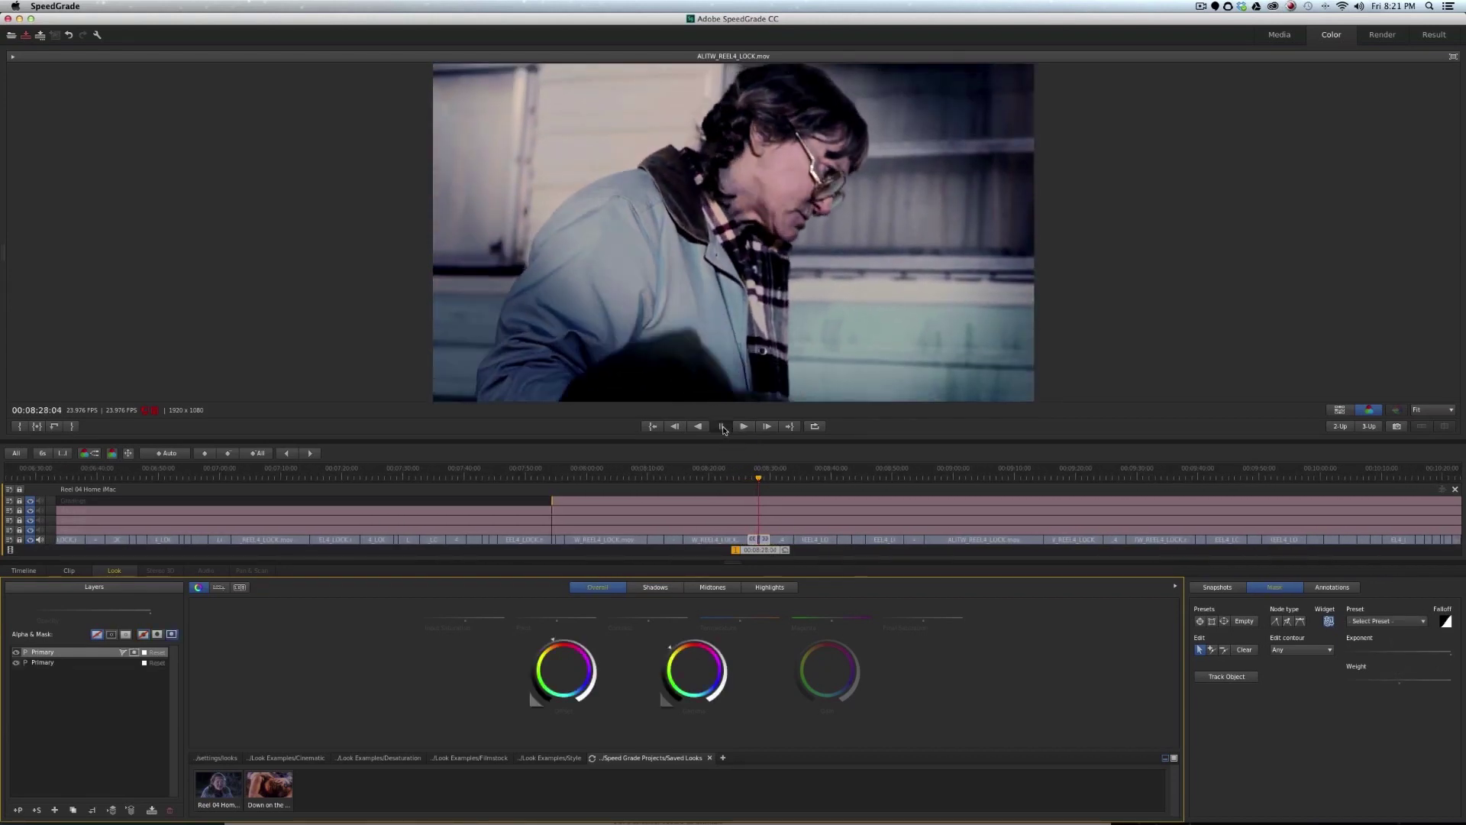
click(721, 426)
click(1271, 589)
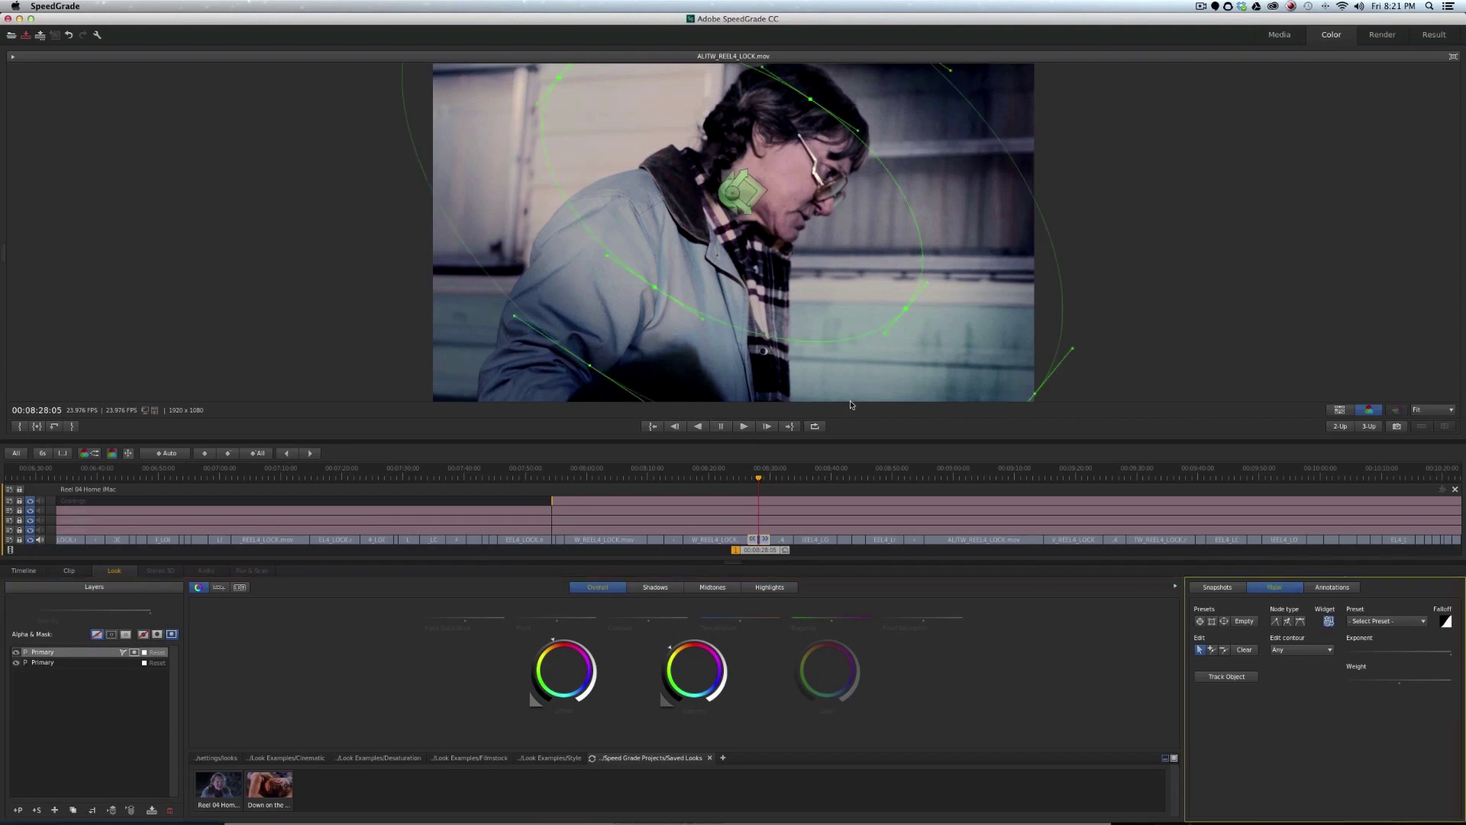
drag(762, 180, 1446, 4)
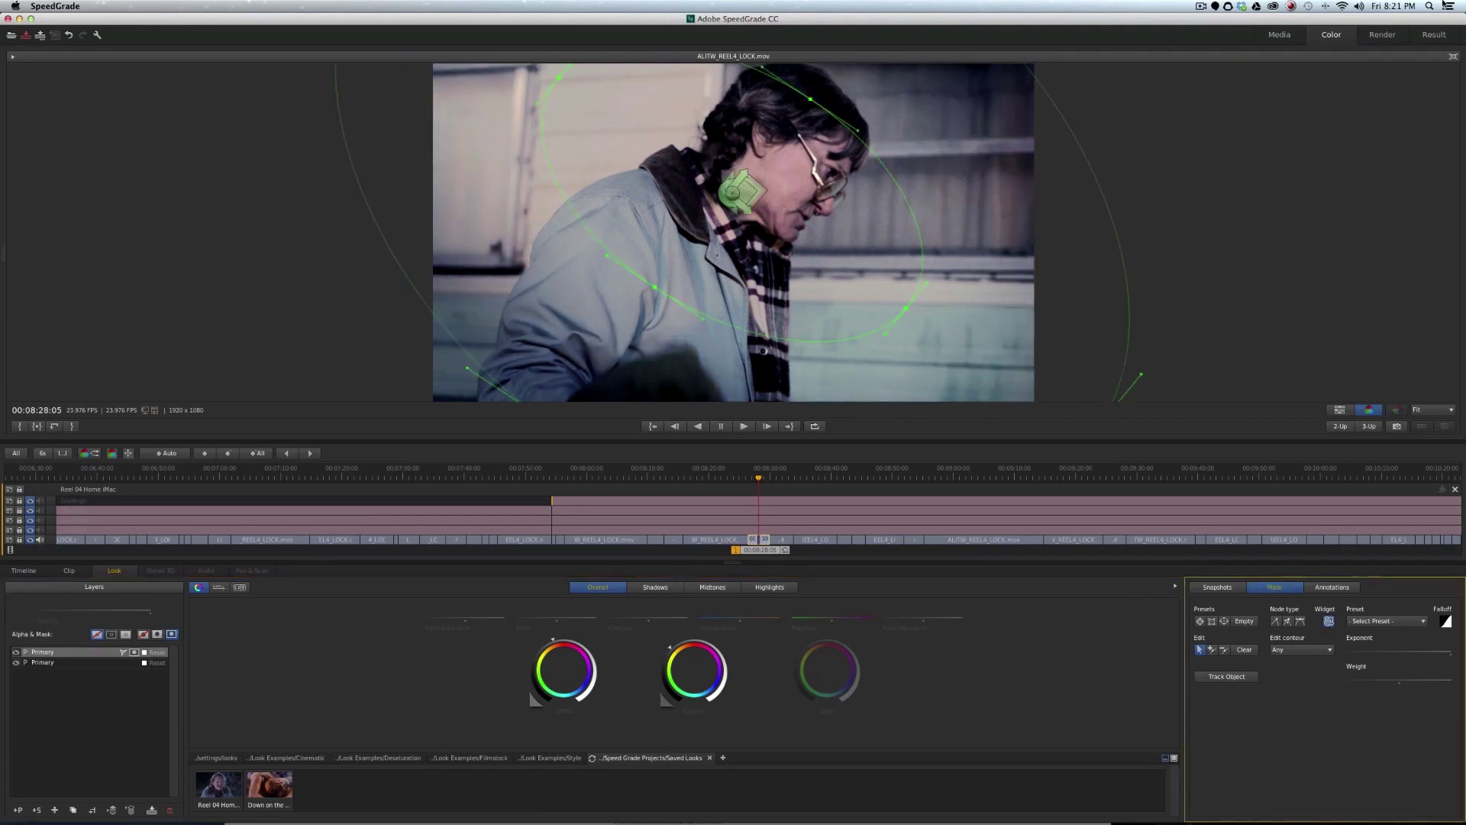
click(1021, 625)
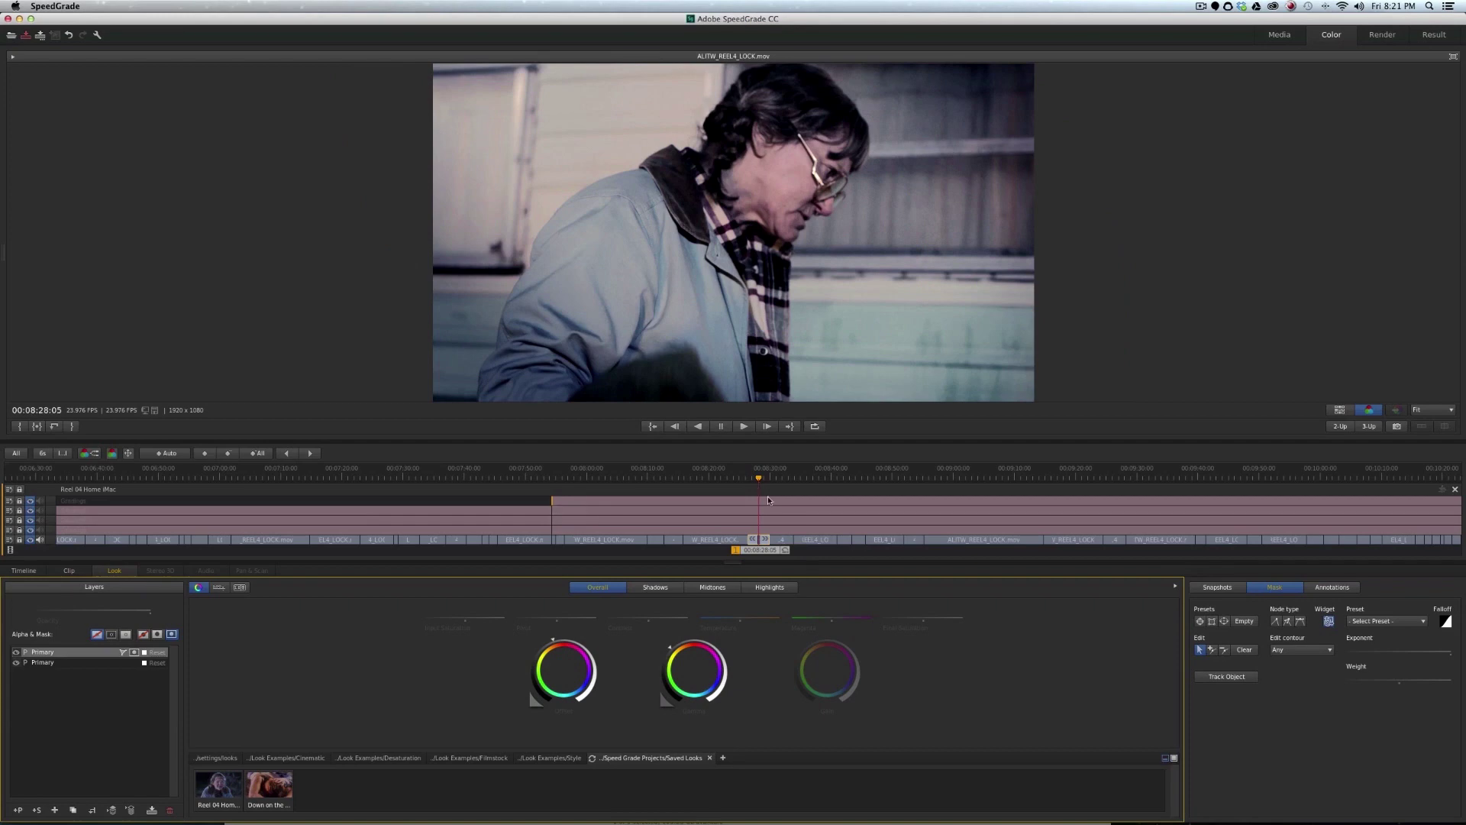
Step: On the woman's close shot at 00:08:31:18, lower the Primary layer's shadows offset and midtones gamma and fine-tune the midtones temperature
drag(763, 553, 751, 548)
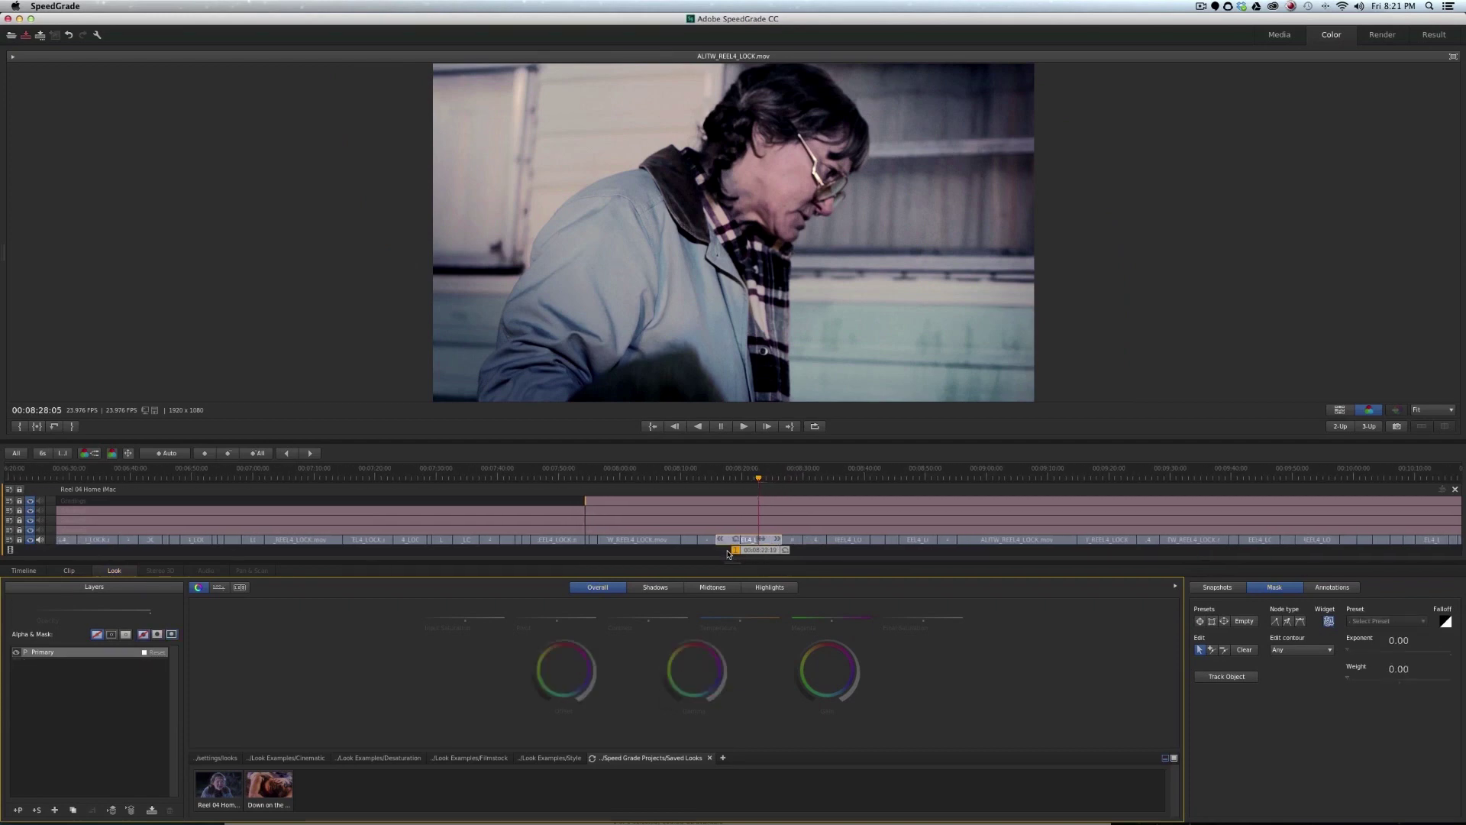
click(745, 426)
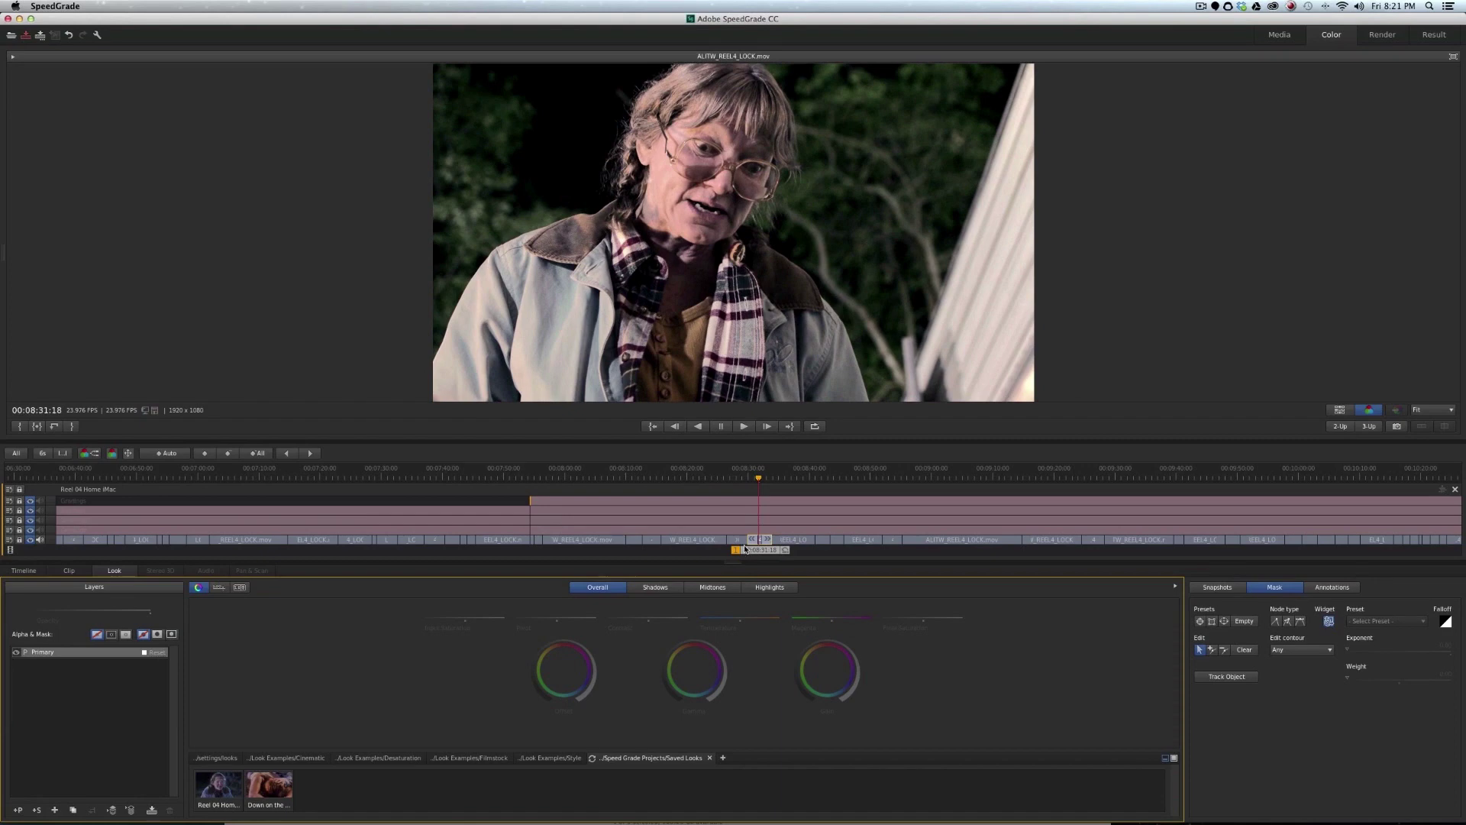
click(651, 587)
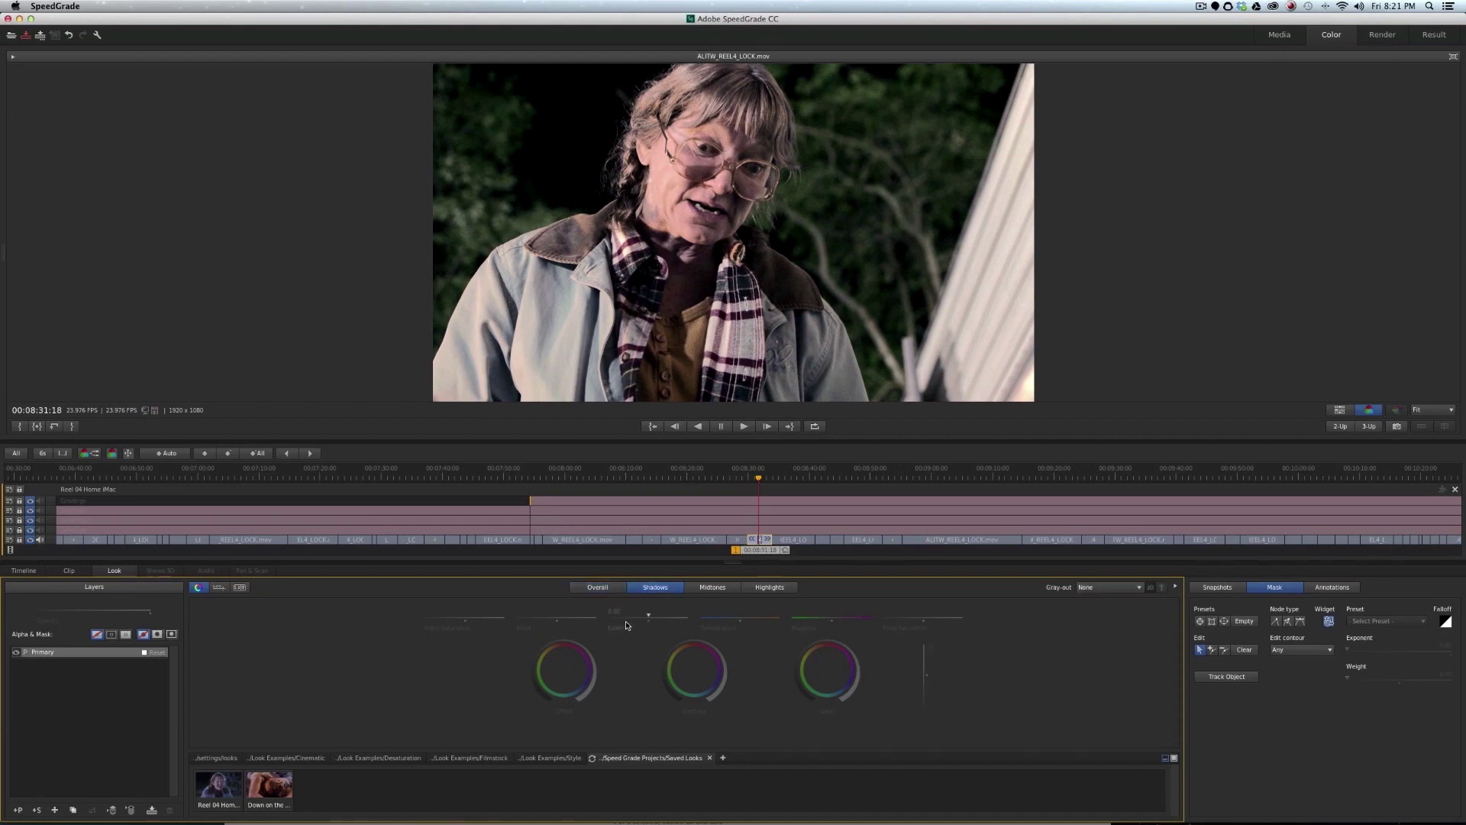
mouse_move(562, 638)
mouse_down()
mouse_move(524, 643)
mouse_move(549, 638)
mouse_up()
click(713, 587)
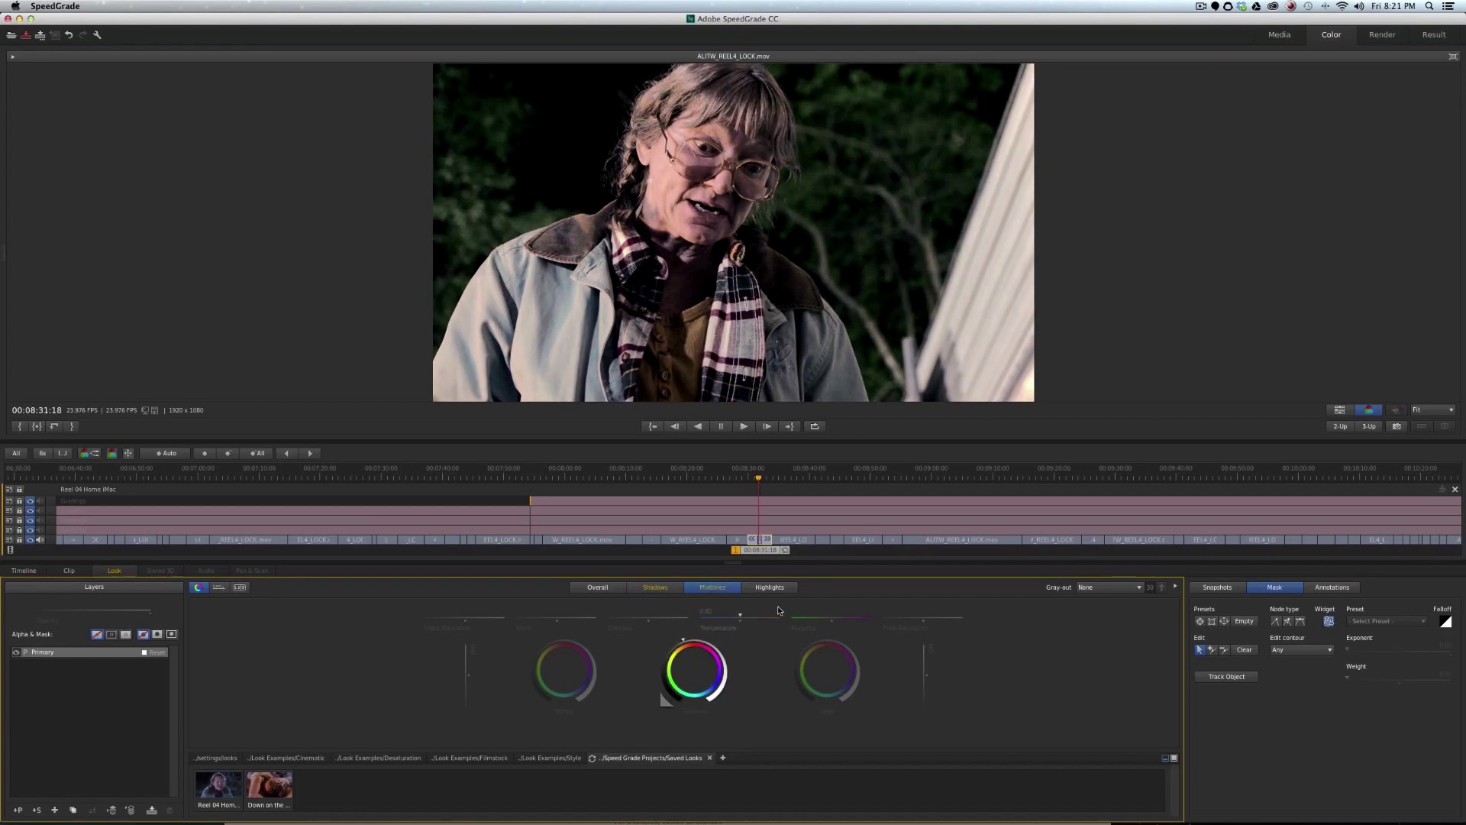
drag(741, 616, 741, 616)
Step: Replay the cut into the regraded close shot and stop at 00:08:32:01 to examine the match
drag(759, 551, 746, 551)
click(744, 428)
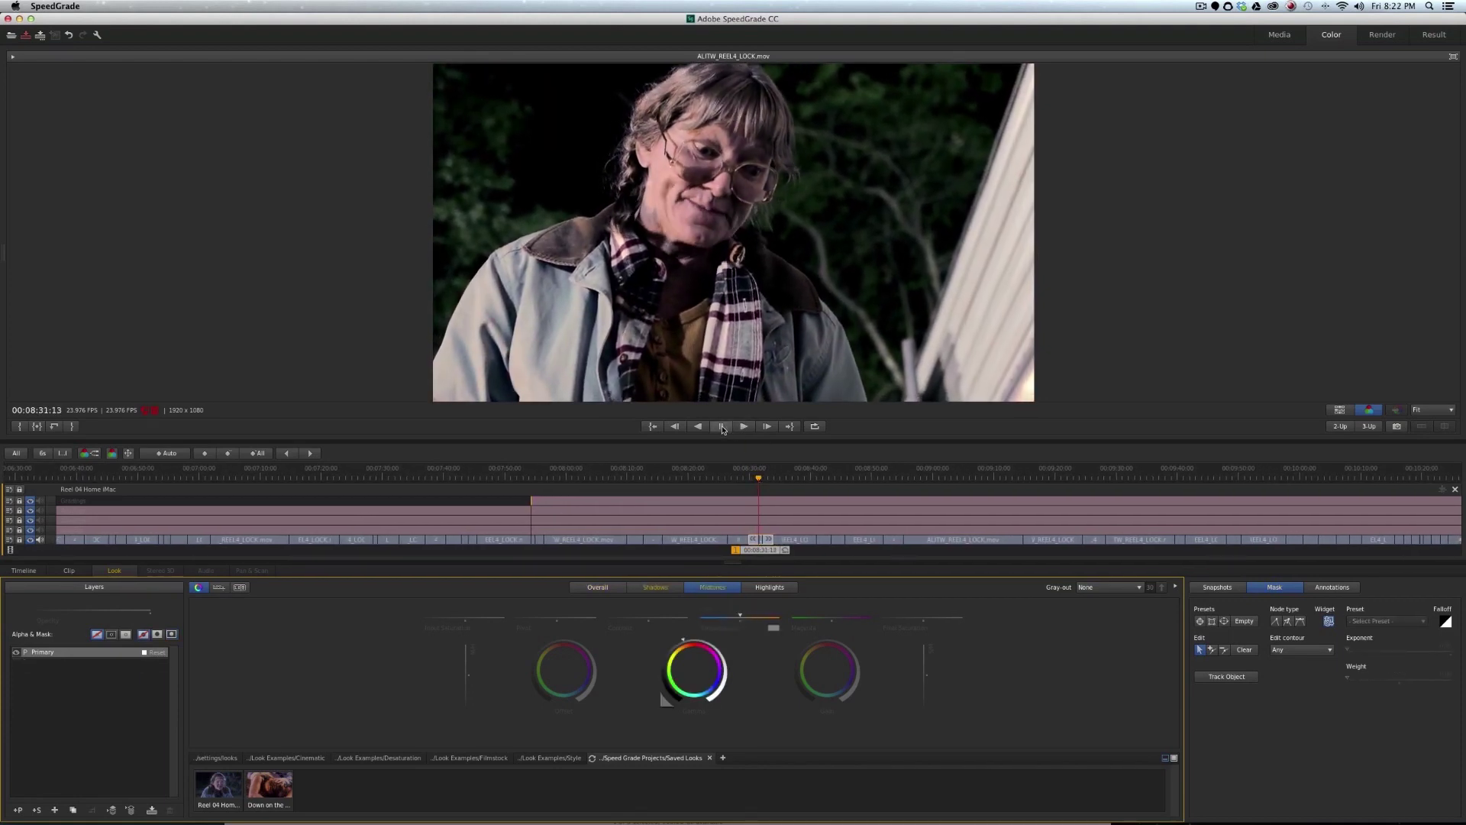
click(722, 428)
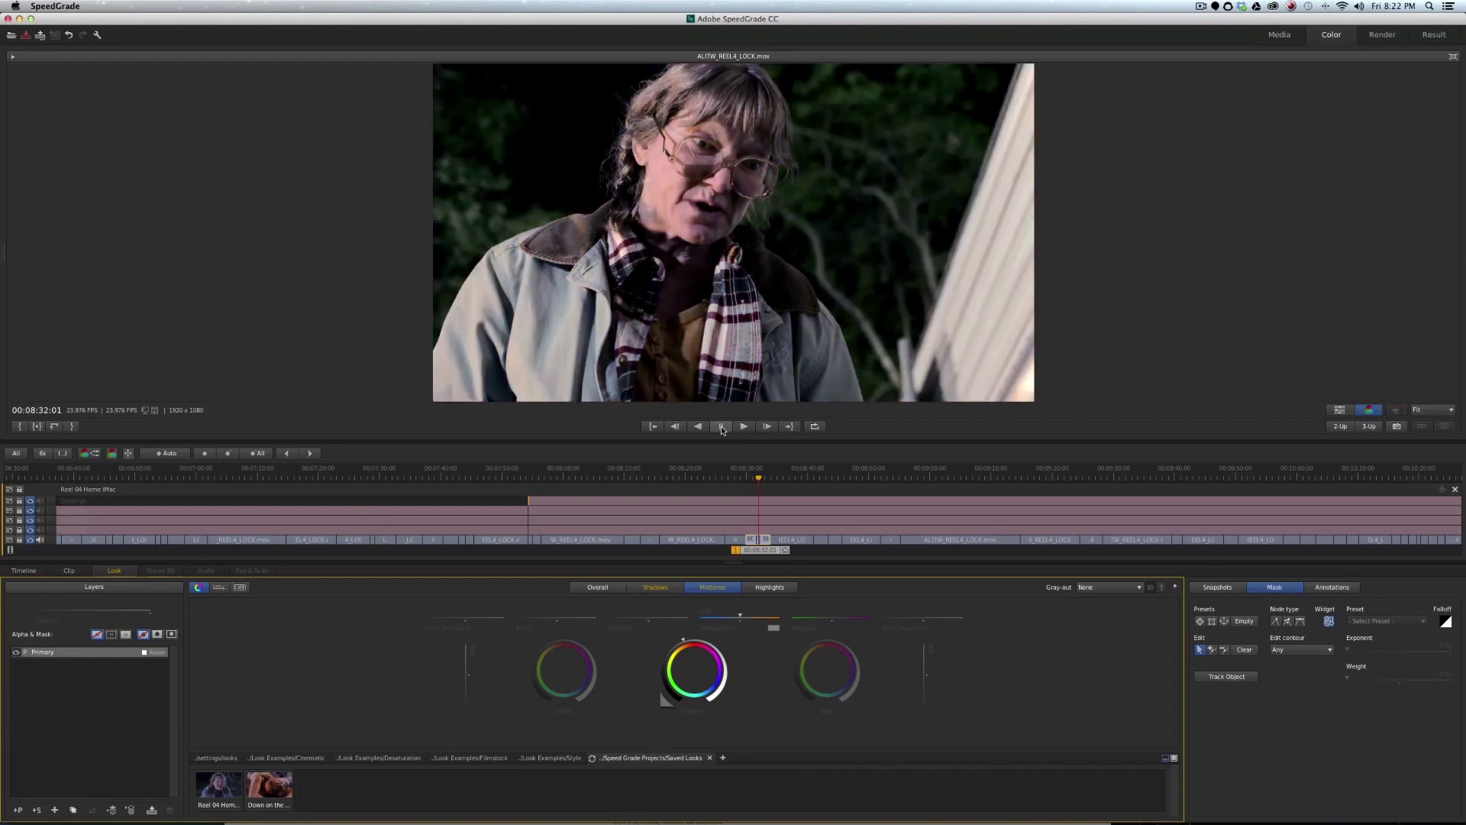
Step: Play on to the shots through the bars and slightly raise the overall temperature of the Primary layers at 00:08:42:04 and 00:08:47:14
click(744, 426)
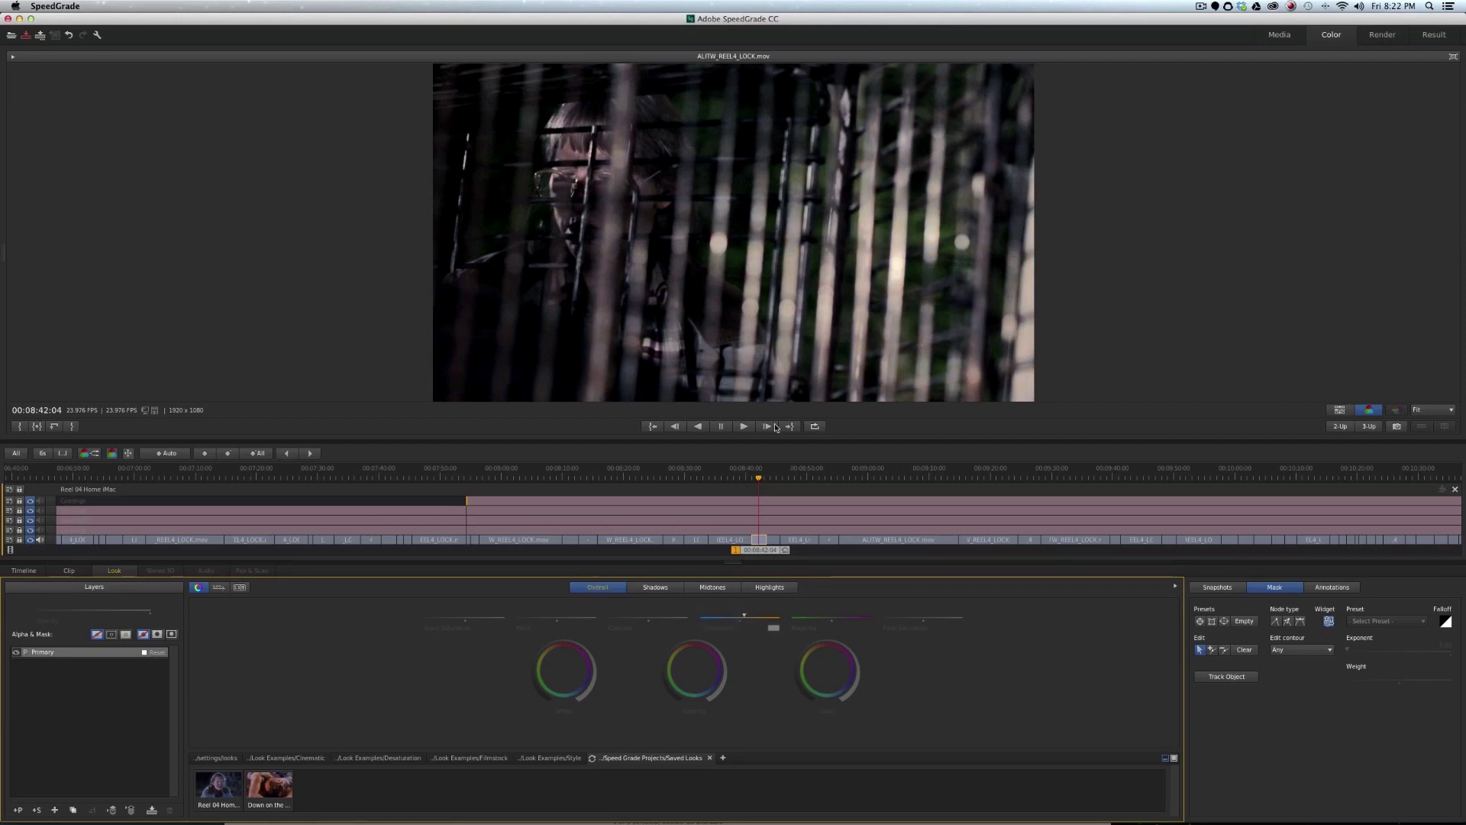
click(746, 426)
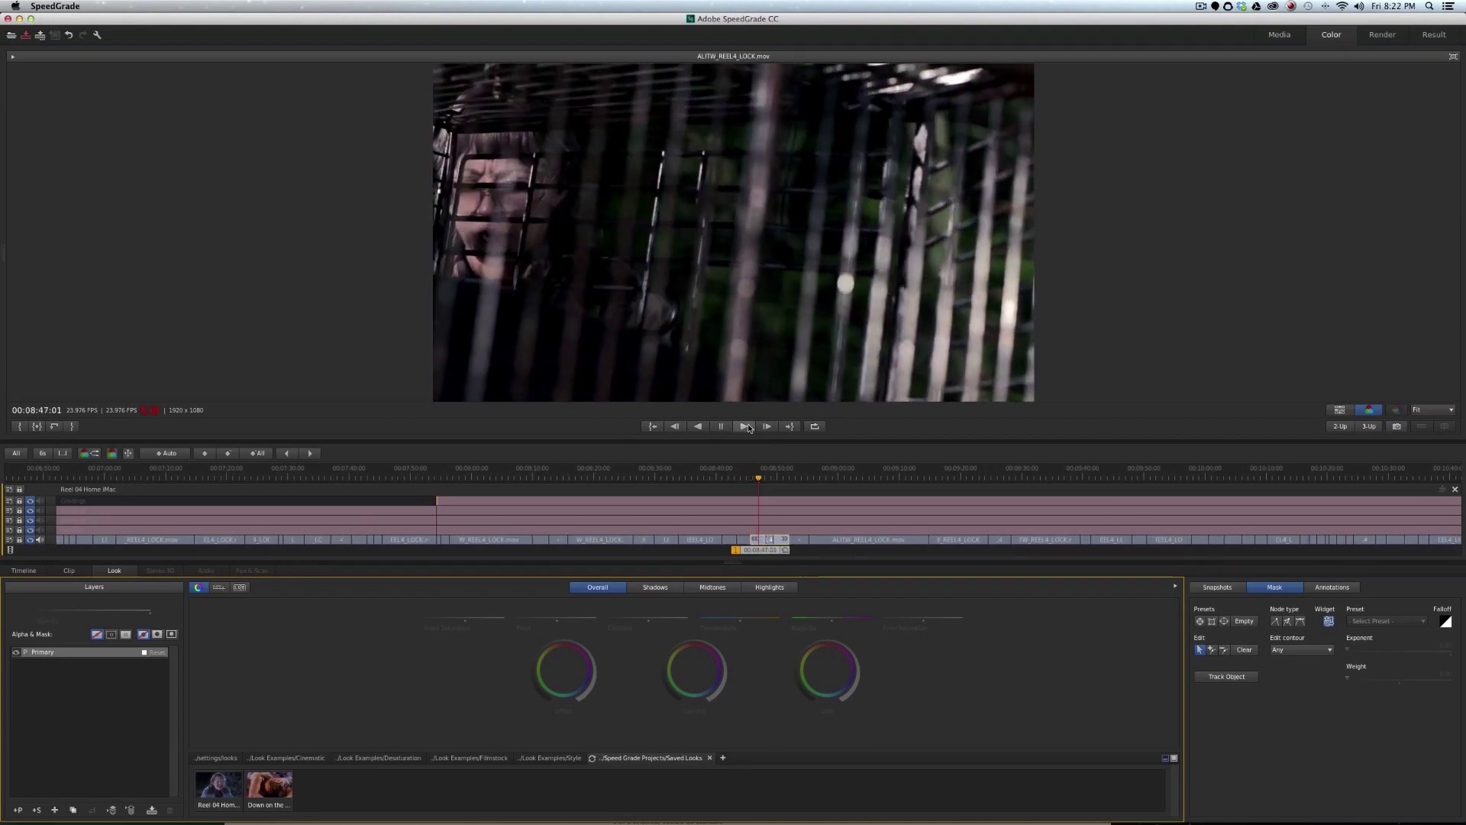
click(722, 427)
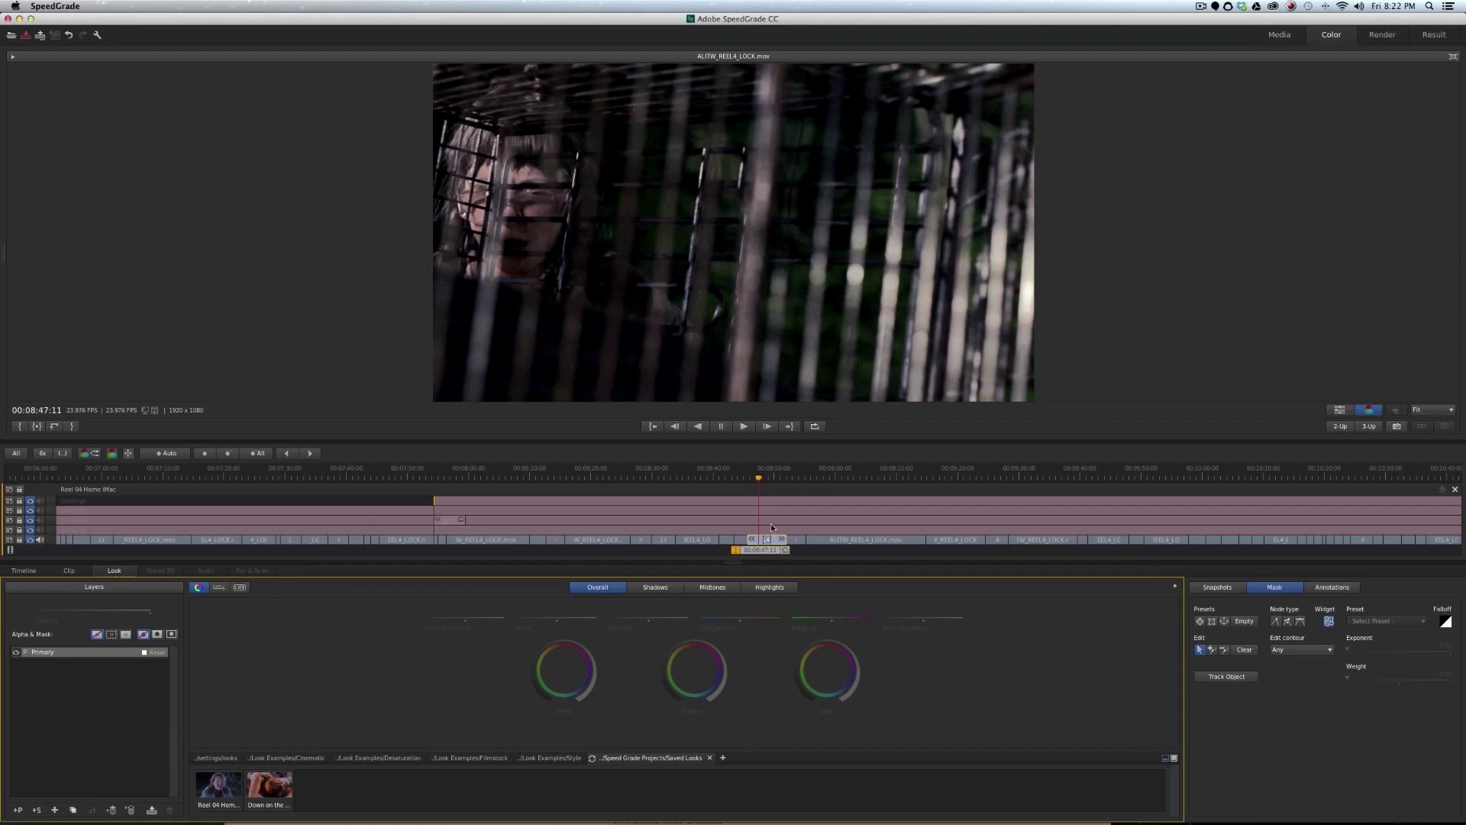
mouse_move(758, 550)
mouse_down()
mouse_move(731, 553)
mouse_move(760, 556)
mouse_up()
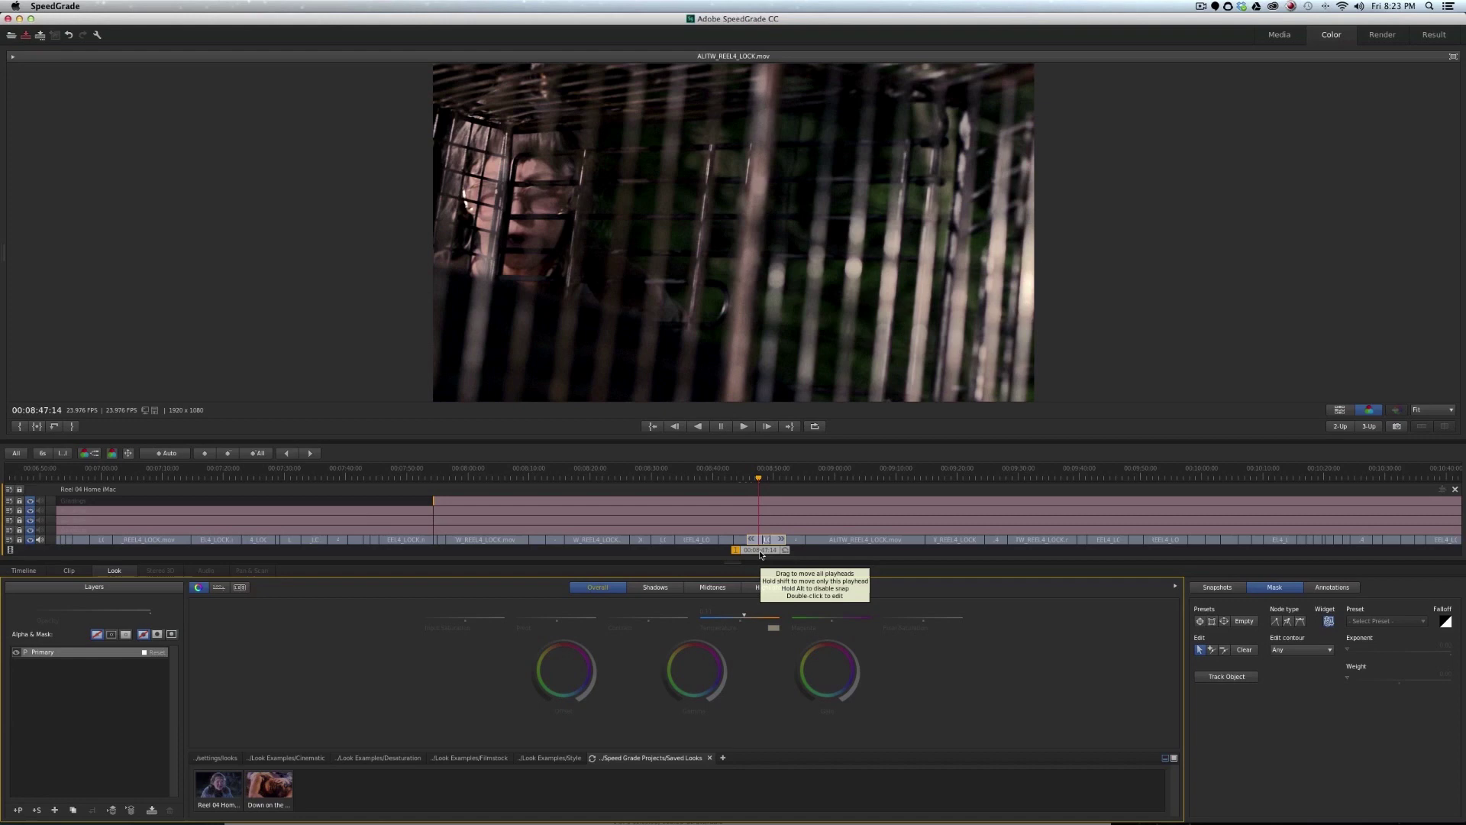
Step: Play through the following shots, compare the seated girl's shot at 00:08:53:04 with and without grading, and replay into the trailer shot
click(745, 427)
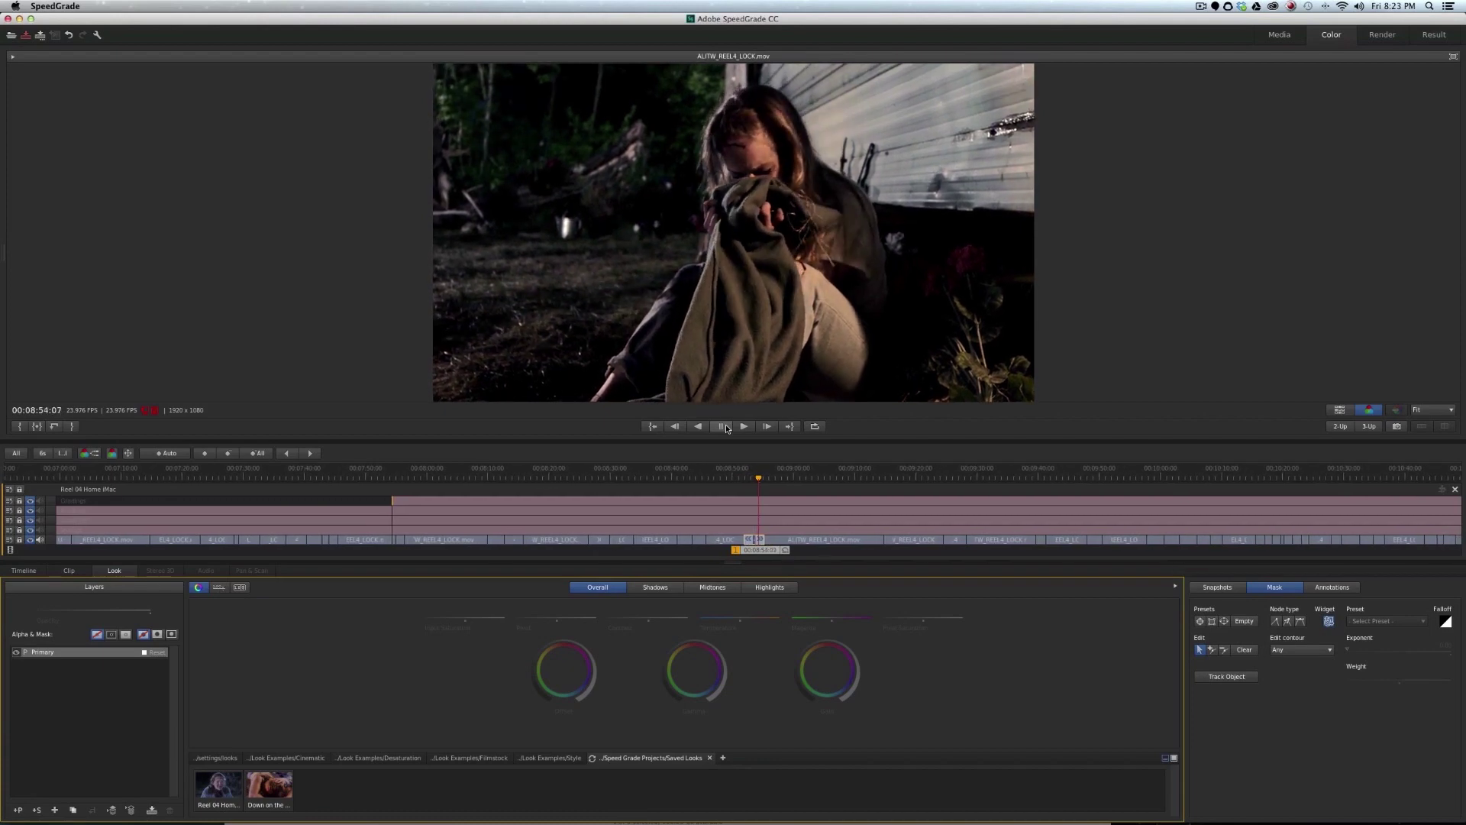
click(726, 428)
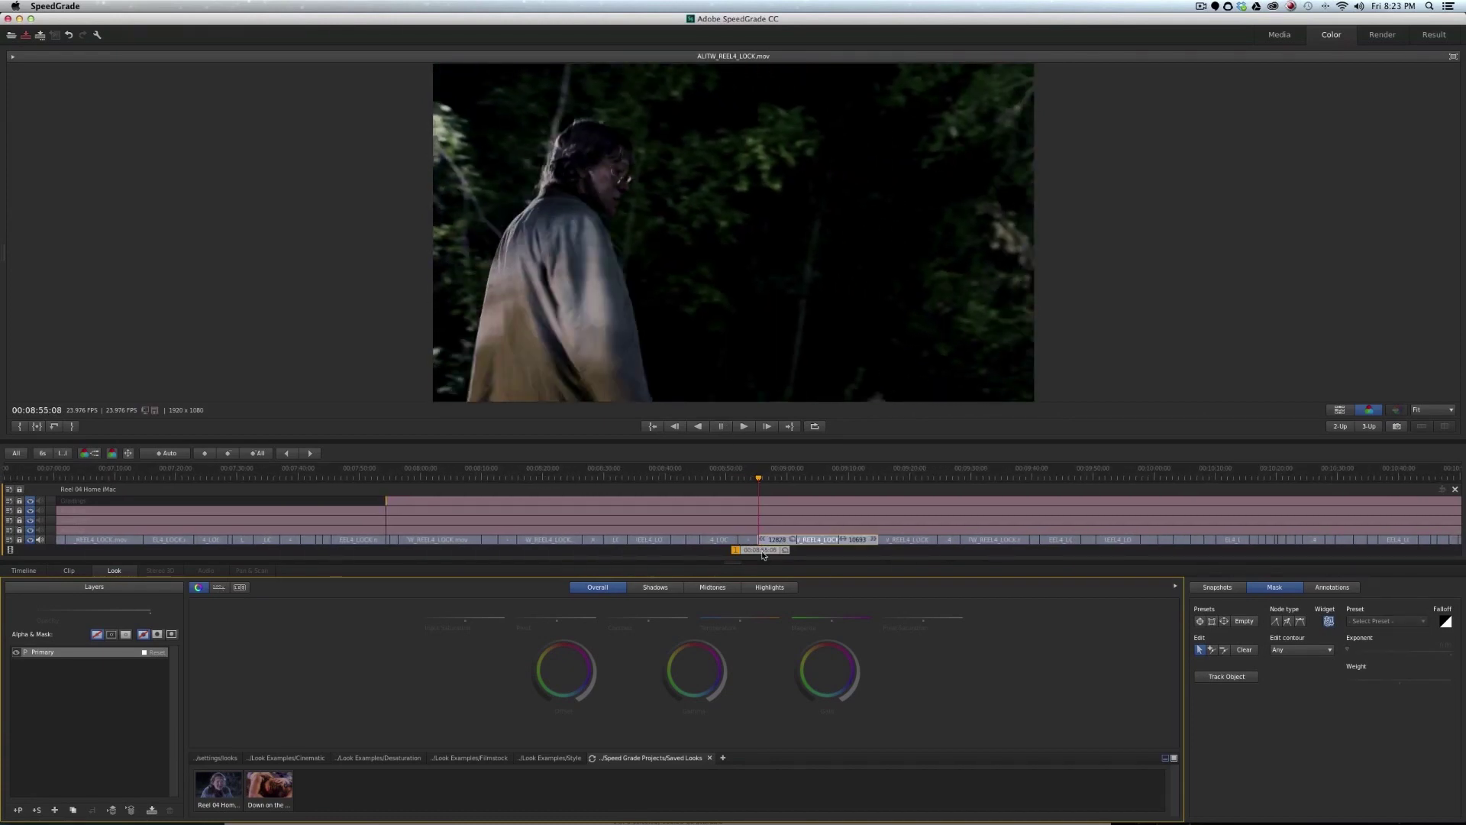
click(745, 480)
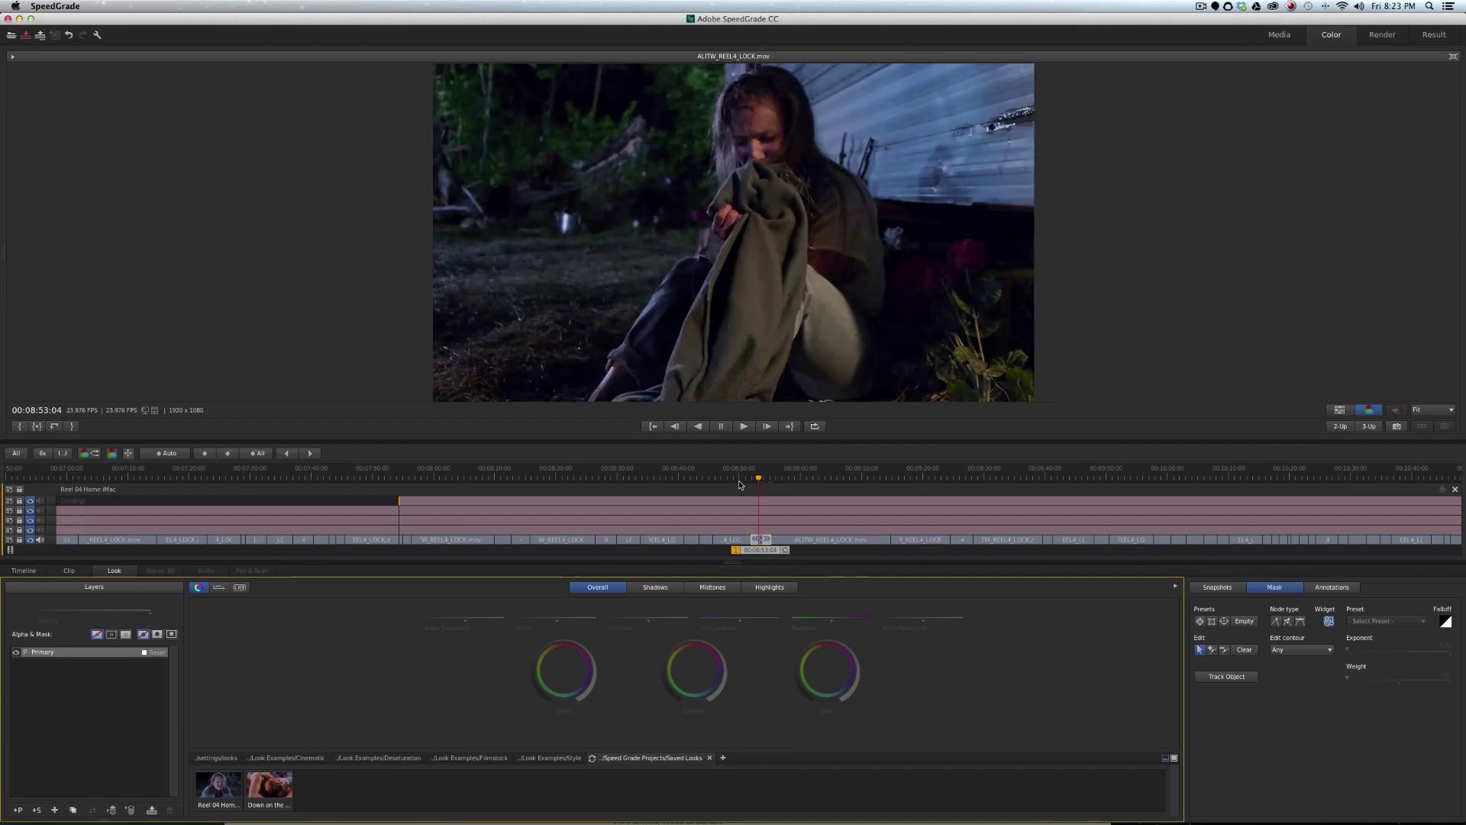
key(0)
click(744, 427)
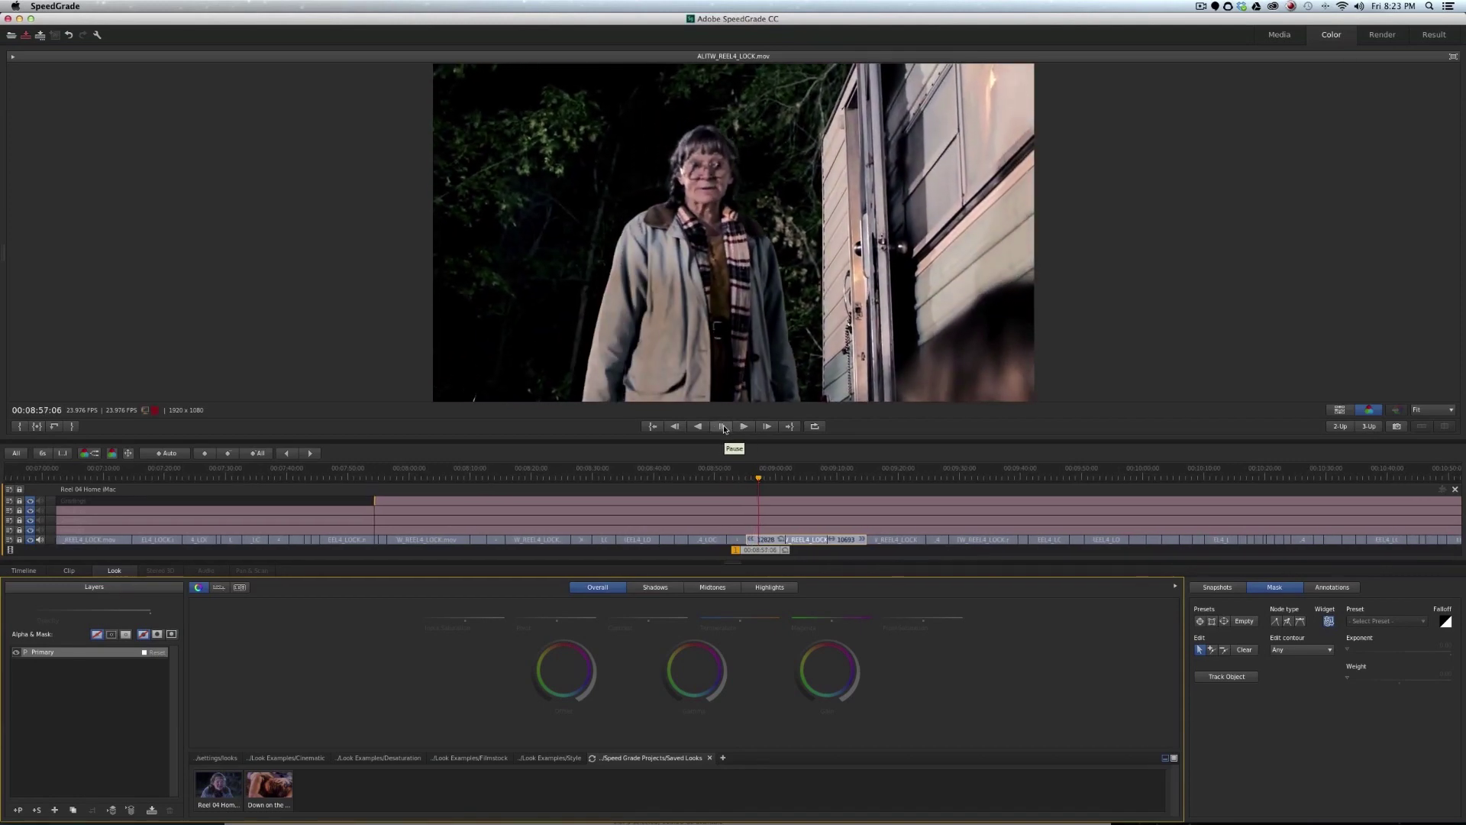
Step: Set the overall temperature of the trailer shot at 00:08:57:18 to 0.09 and review the shot
mouse_move(740, 615)
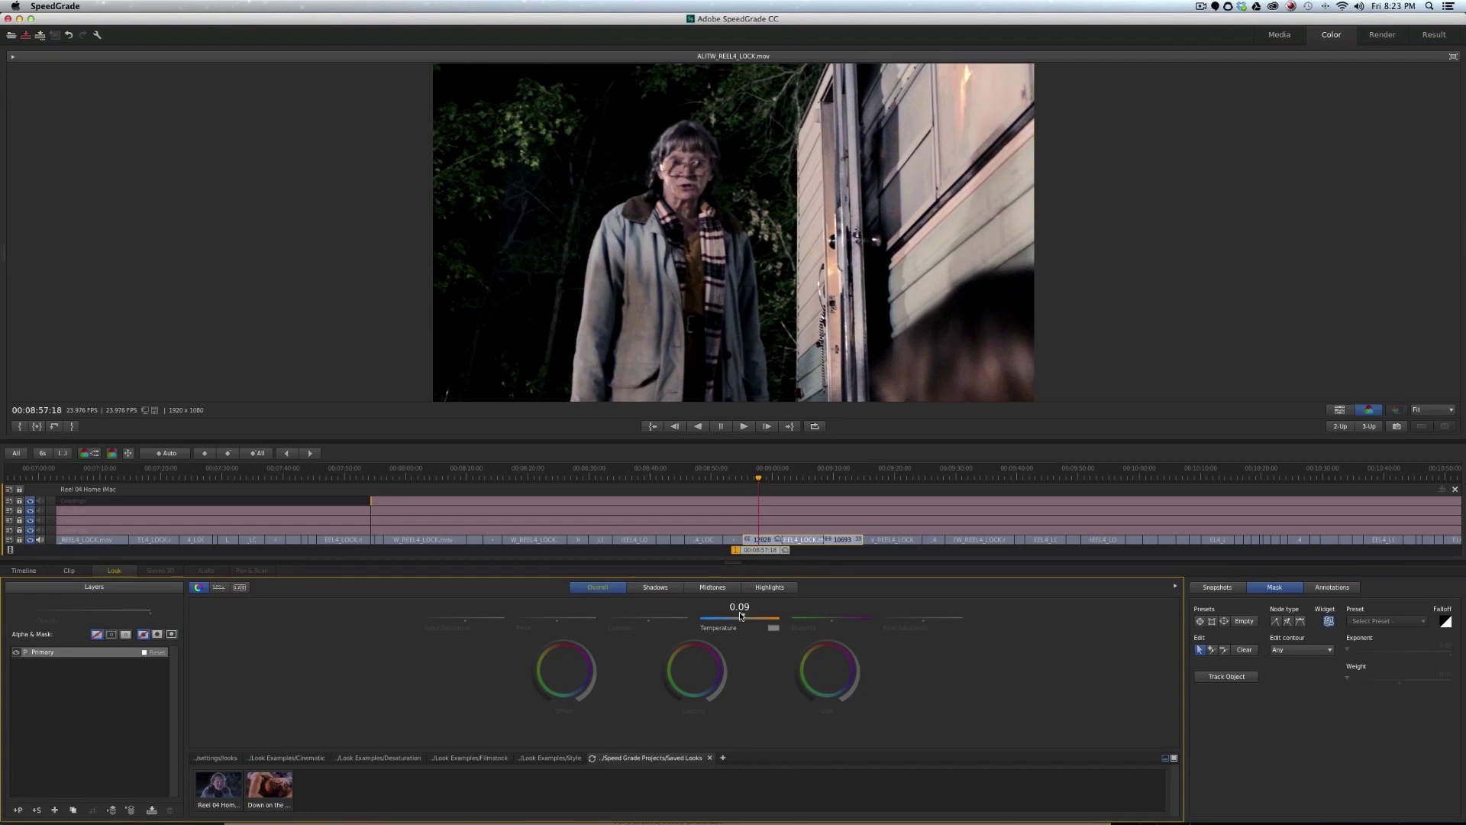
click(741, 427)
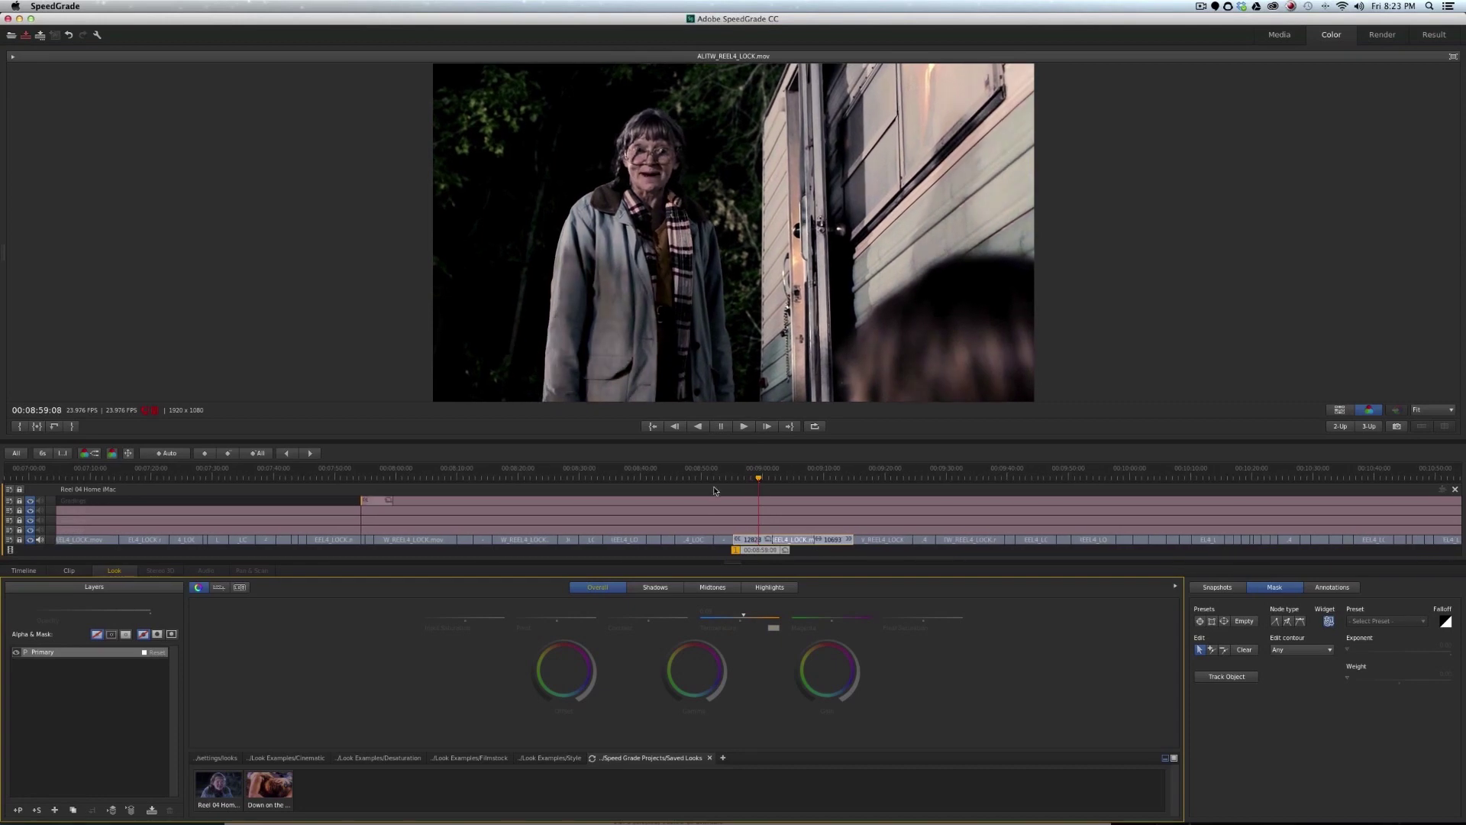
drag(758, 479, 801, 484)
drag(817, 483, 747, 505)
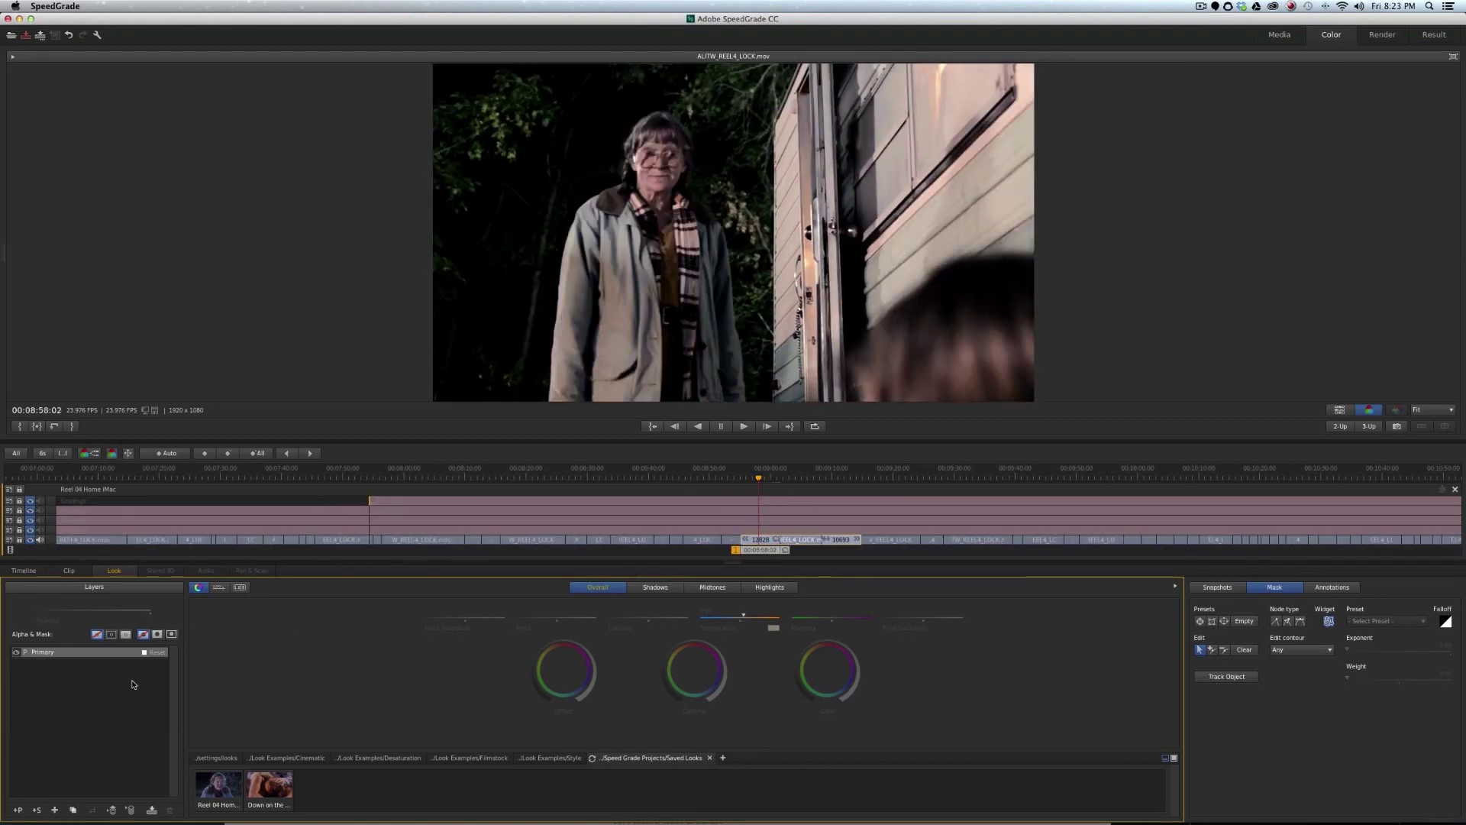
Step: Add a Primary layer with a rectangular mask at 00:08:58:02 and fit the mask over the trailer
click(17, 809)
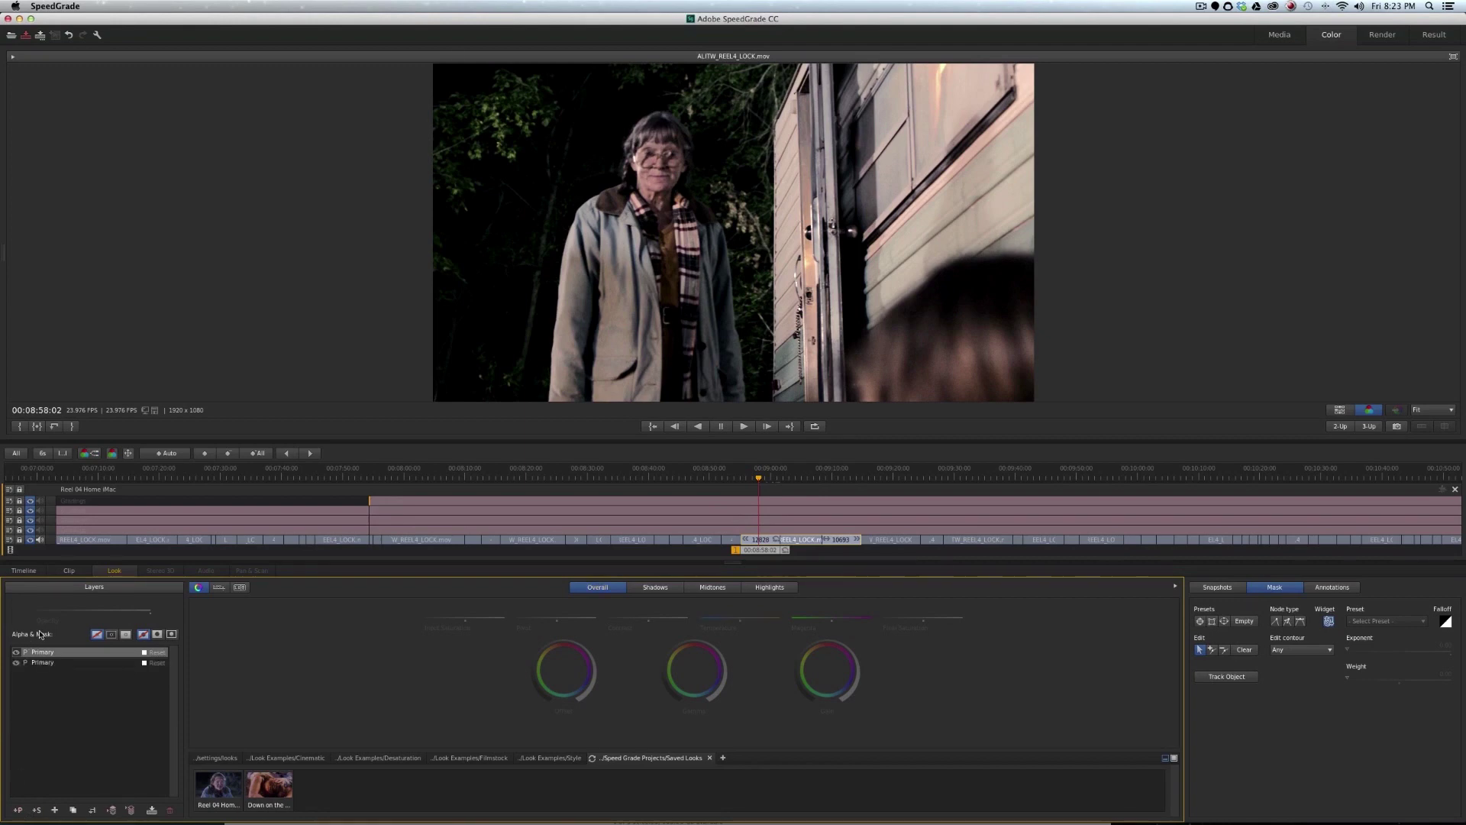
click(1211, 621)
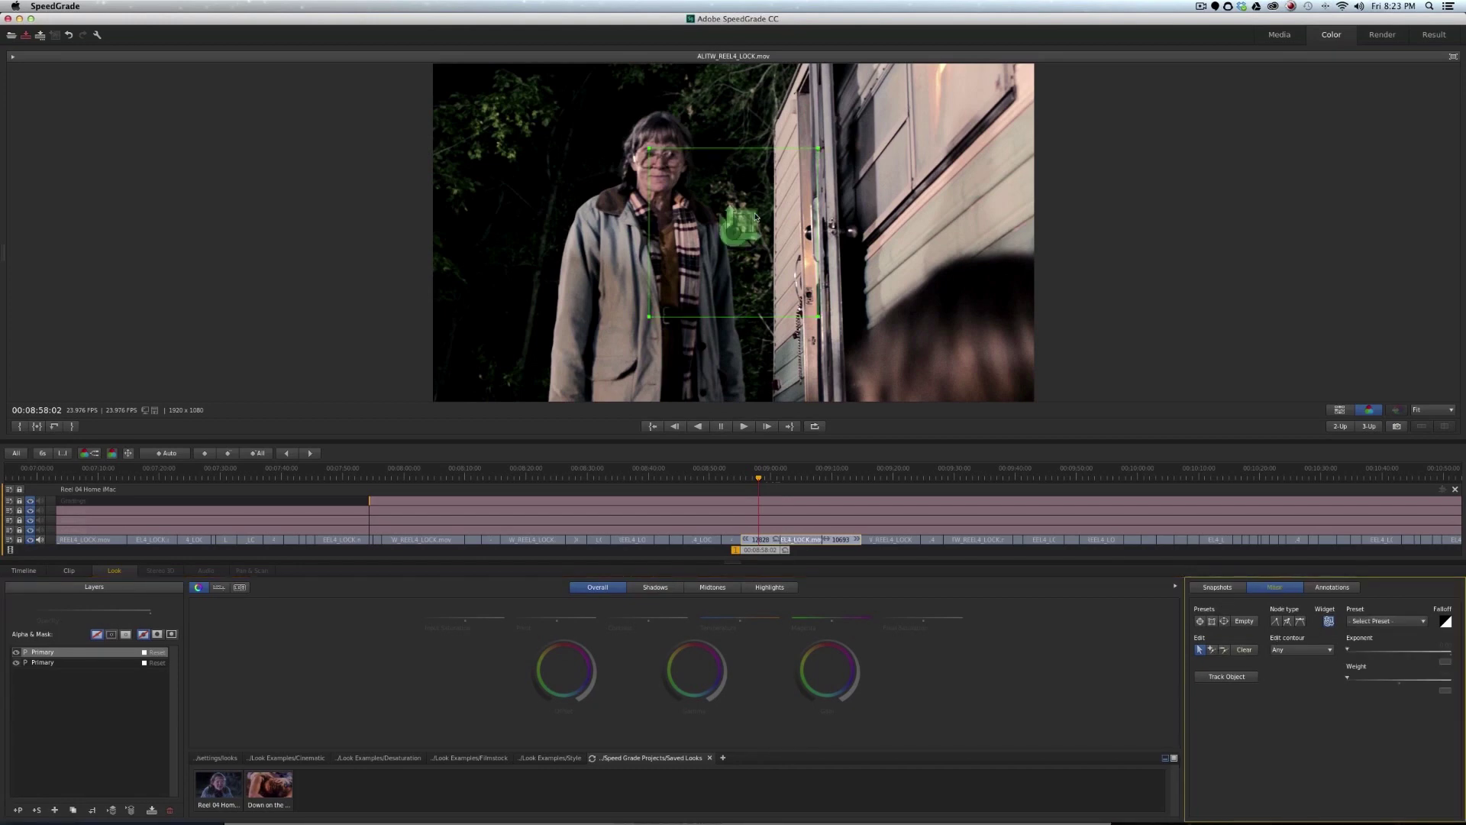
drag(769, 227, 1001, 179)
Step: Apply the new layer inside its rectangular mask and lower its overall gamma and offset to darken the trailer
click(156, 634)
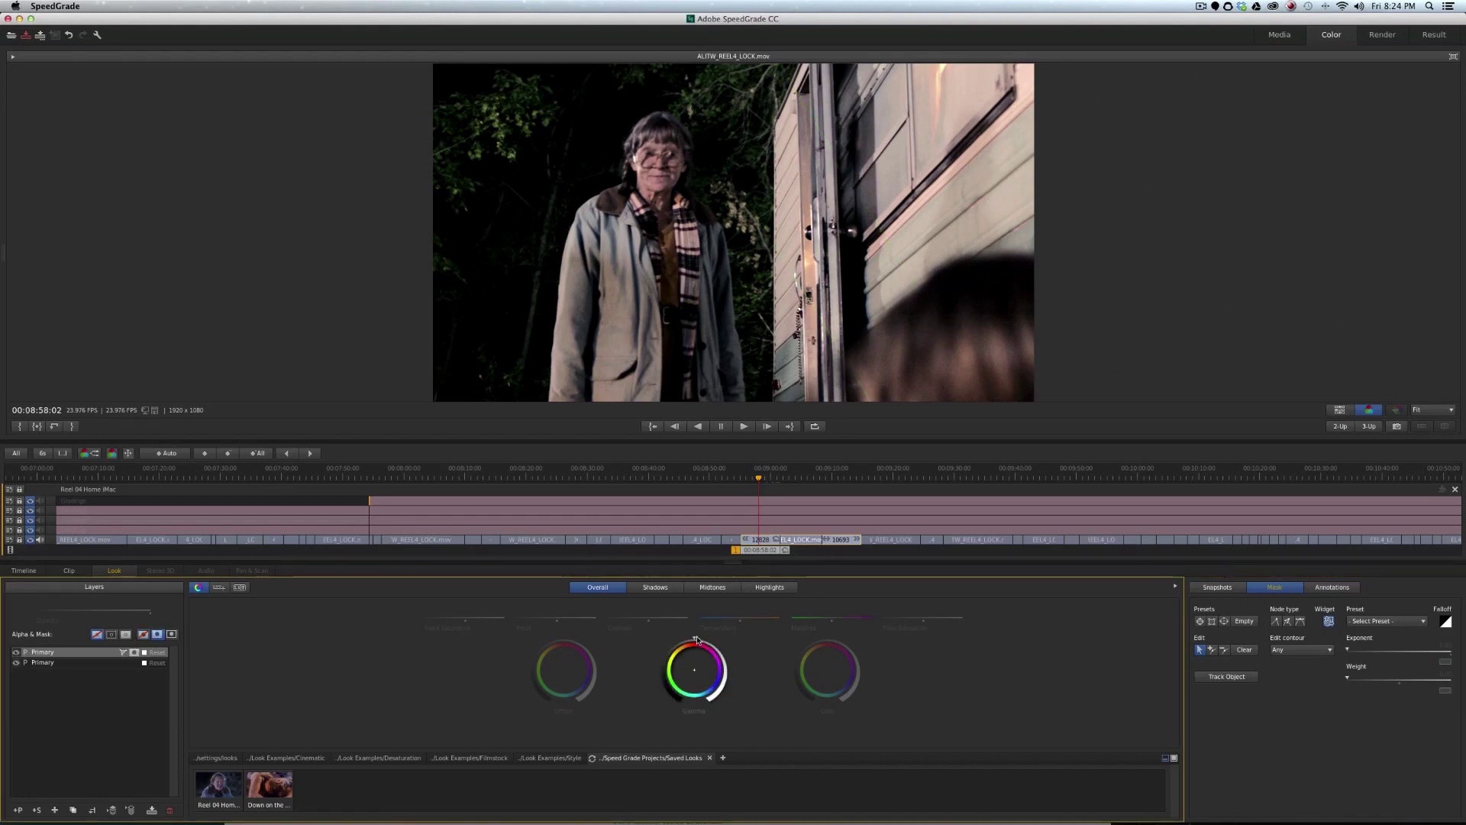
drag(696, 639, 556, 646)
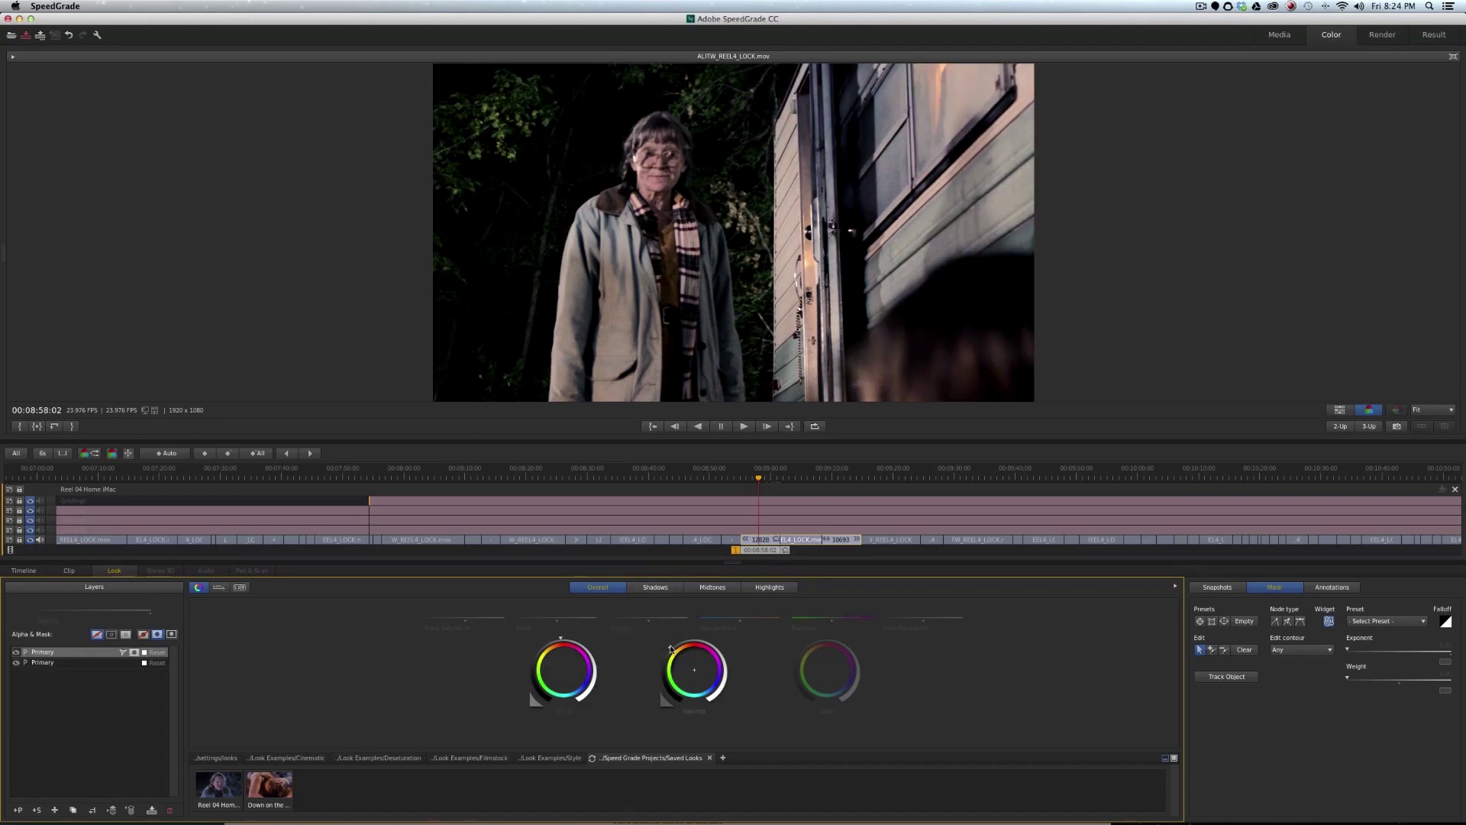
Step: Lower the masked trailer layer's overall gamma slightly more and shift its rectangular mask a little up and to the right
drag(672, 647, 663, 653)
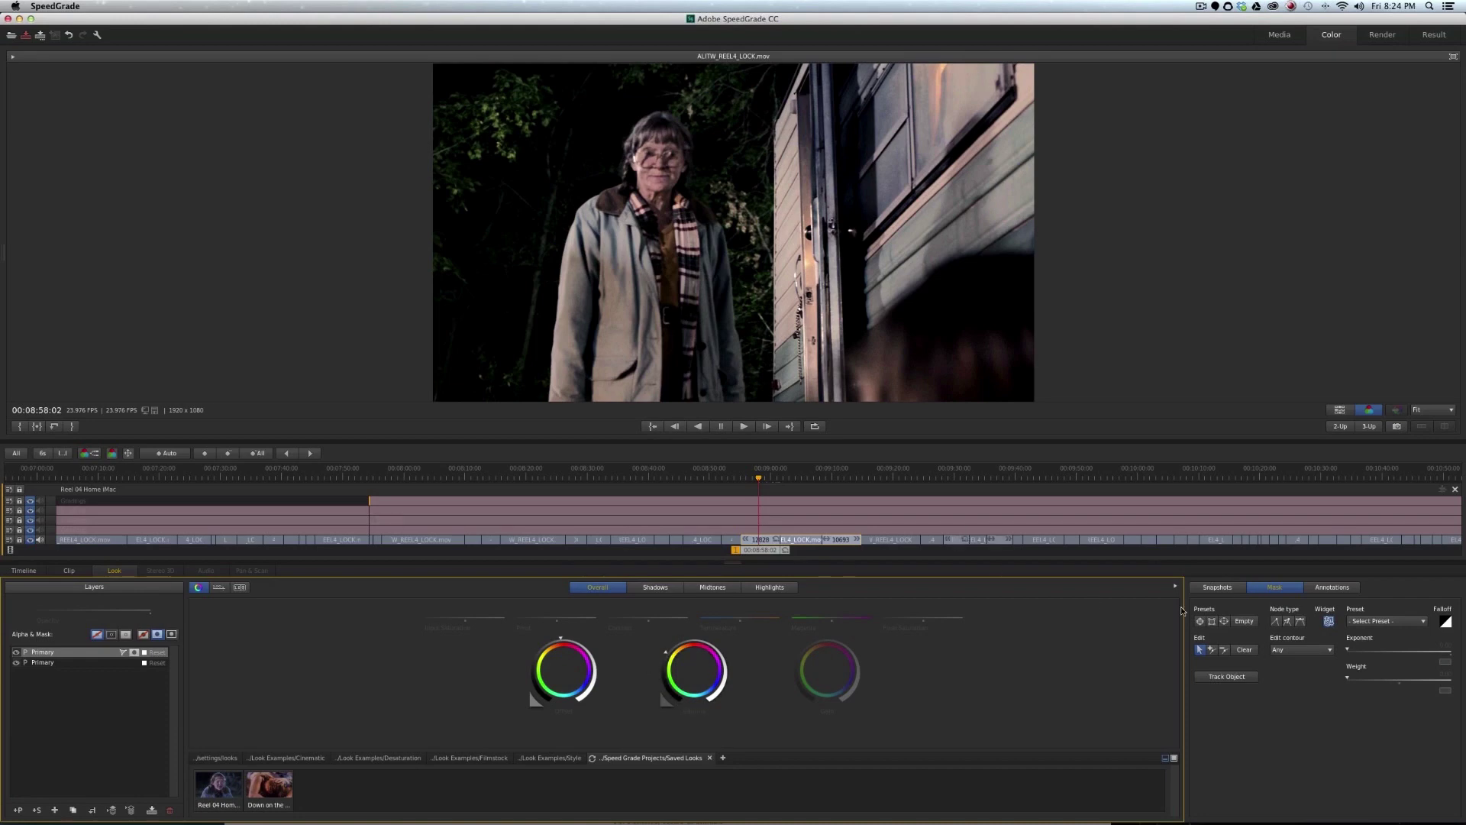
click(1263, 588)
mouse_move(994, 188)
mouse_down()
mouse_move(973, 191)
mouse_move(1008, 178)
mouse_up()
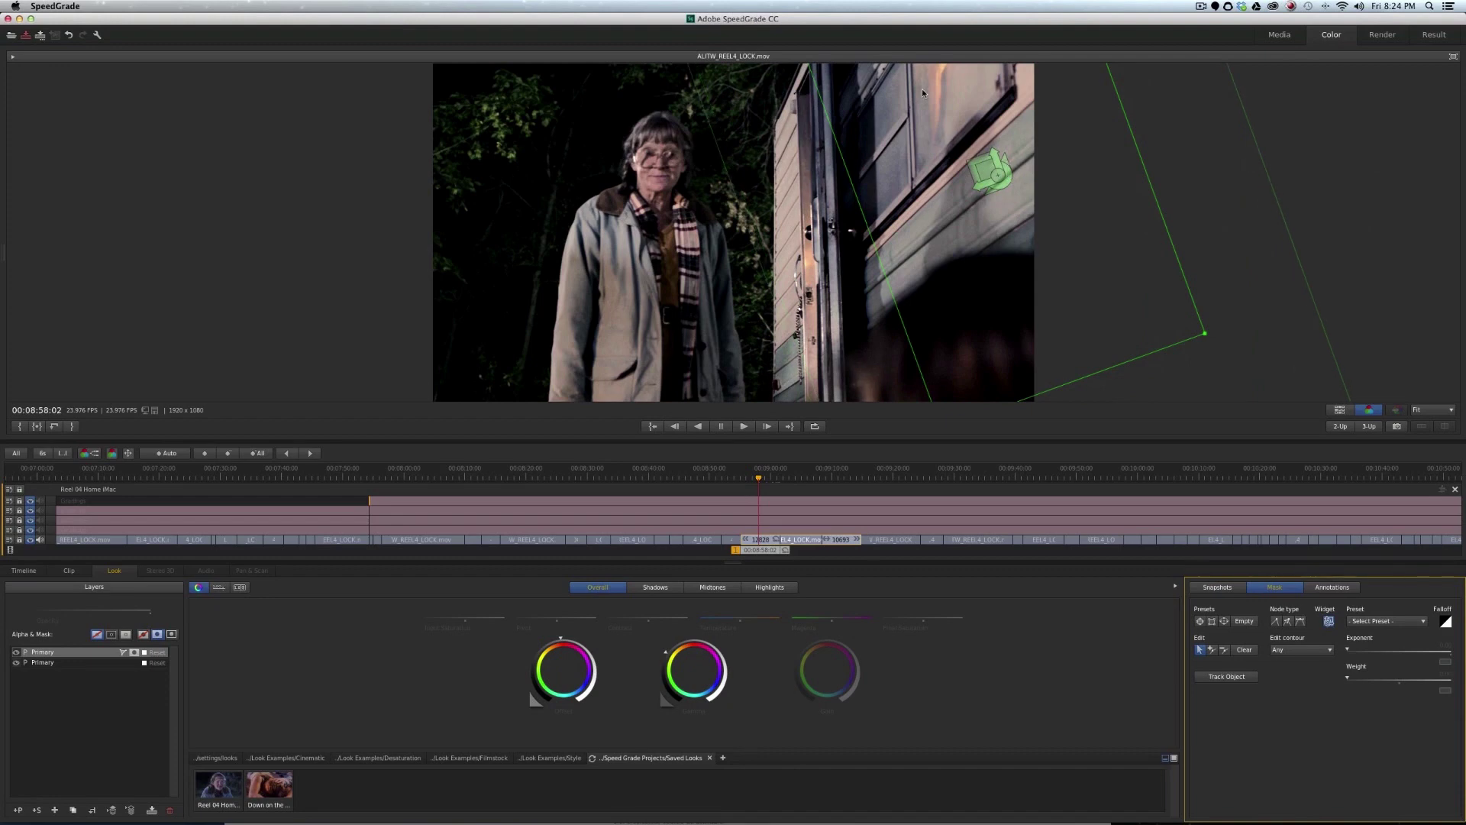
Step: Hide the mask overlay and replay the sequence through the trailer shots around 00:08:56:05 up to 00:09:13:17
drag(758, 551, 741, 551)
click(741, 427)
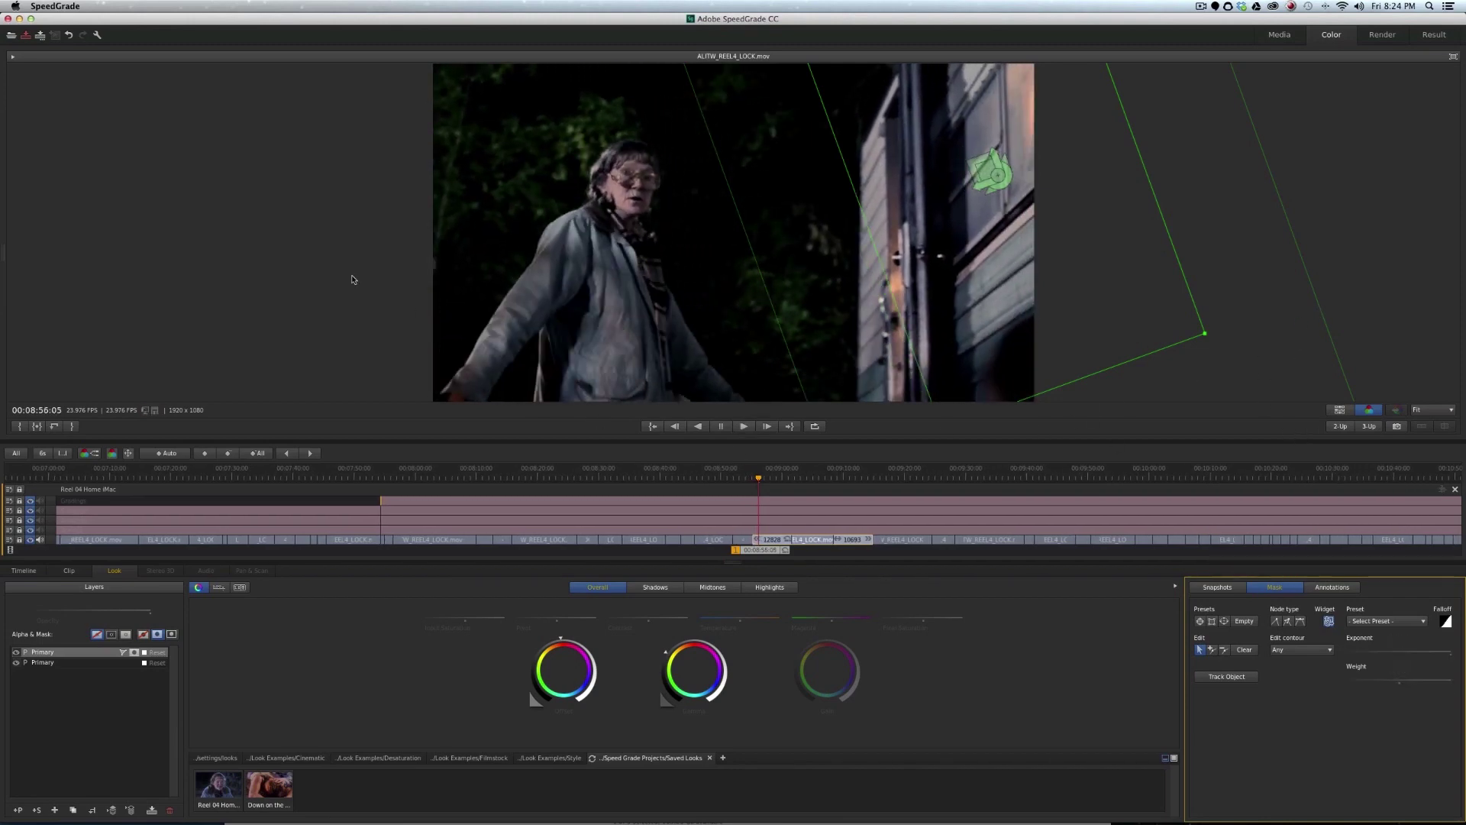
click(966, 680)
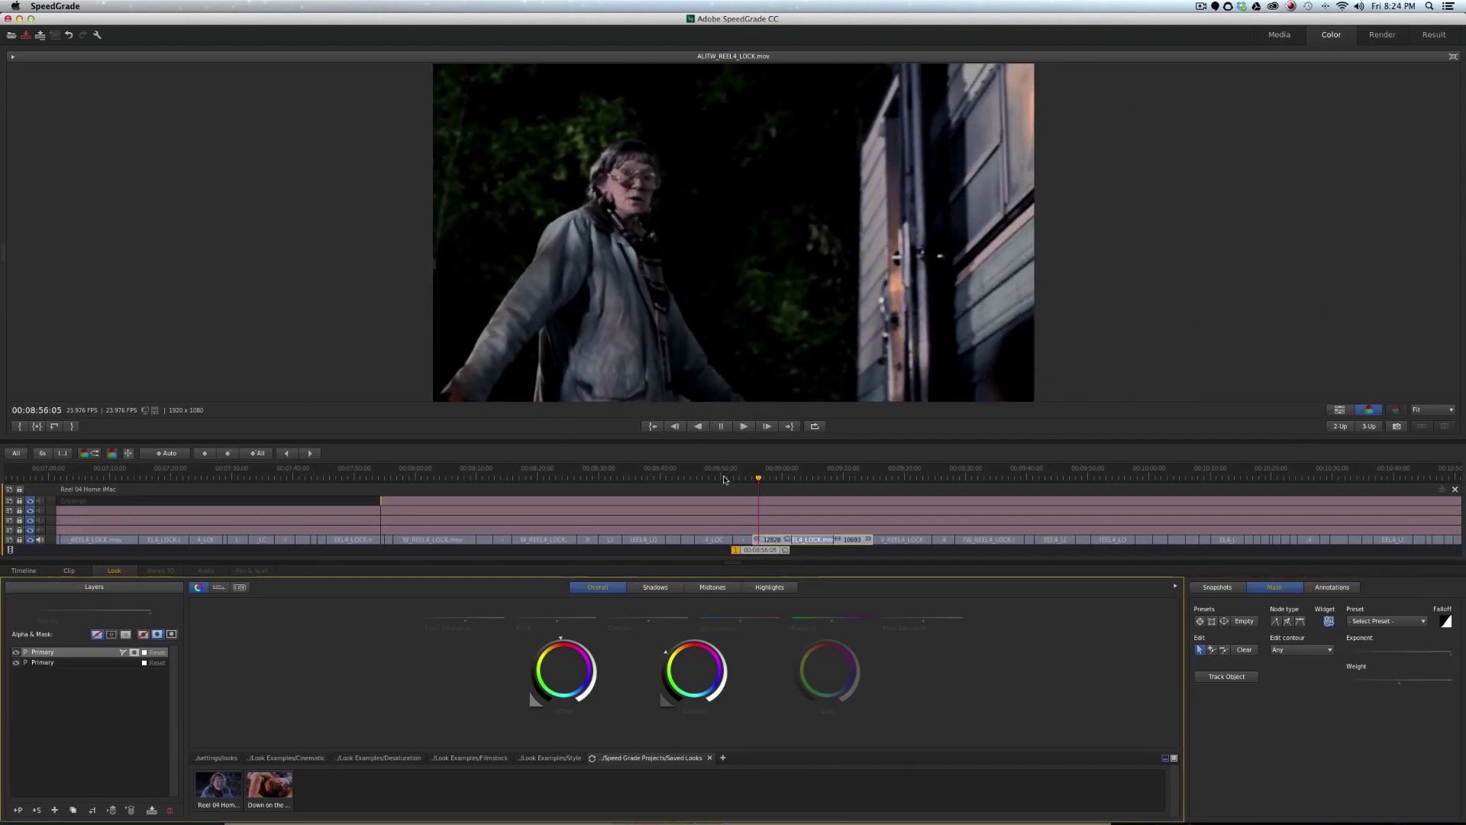
drag(769, 553, 733, 560)
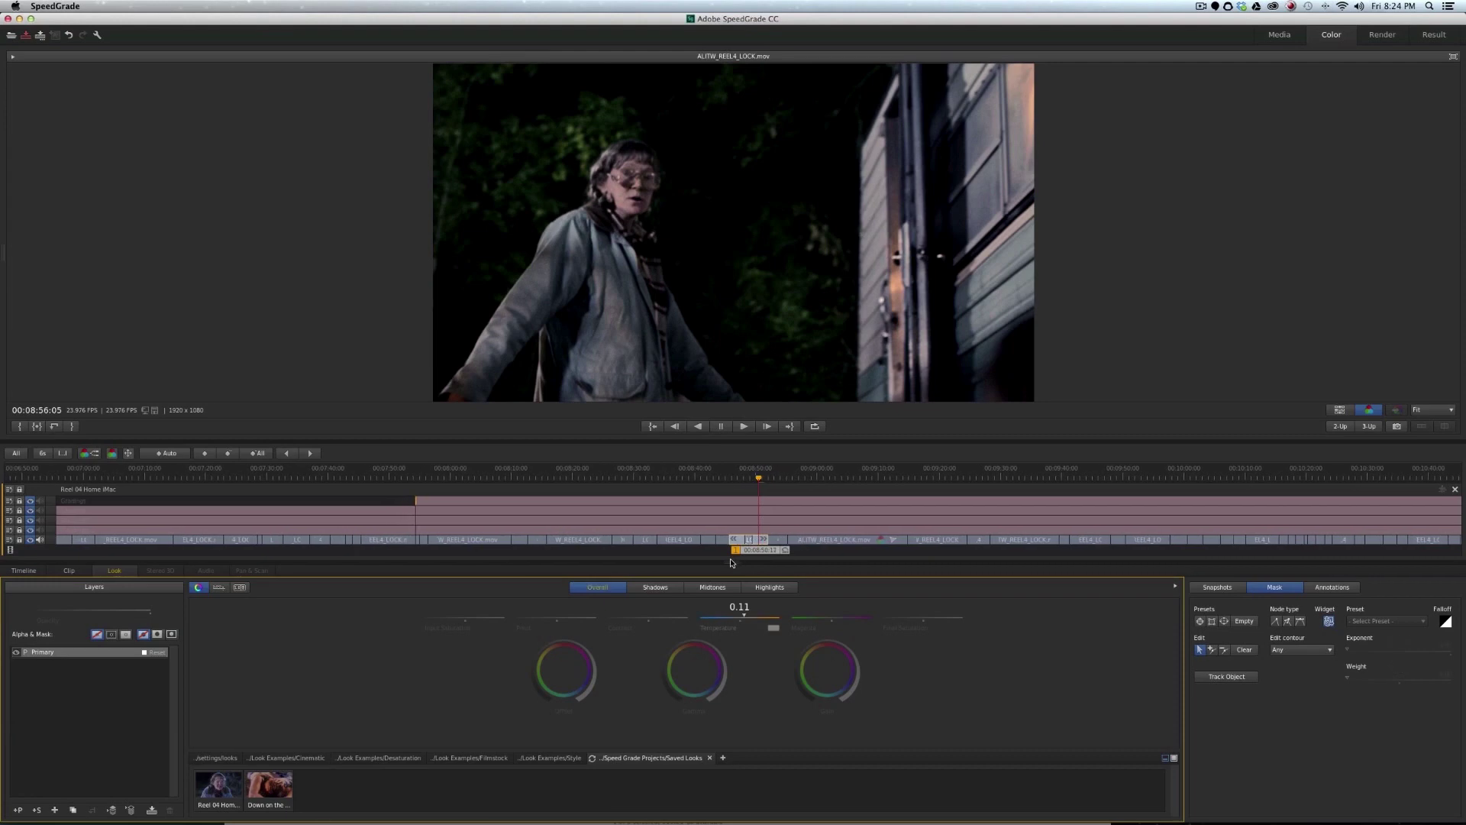
click(746, 428)
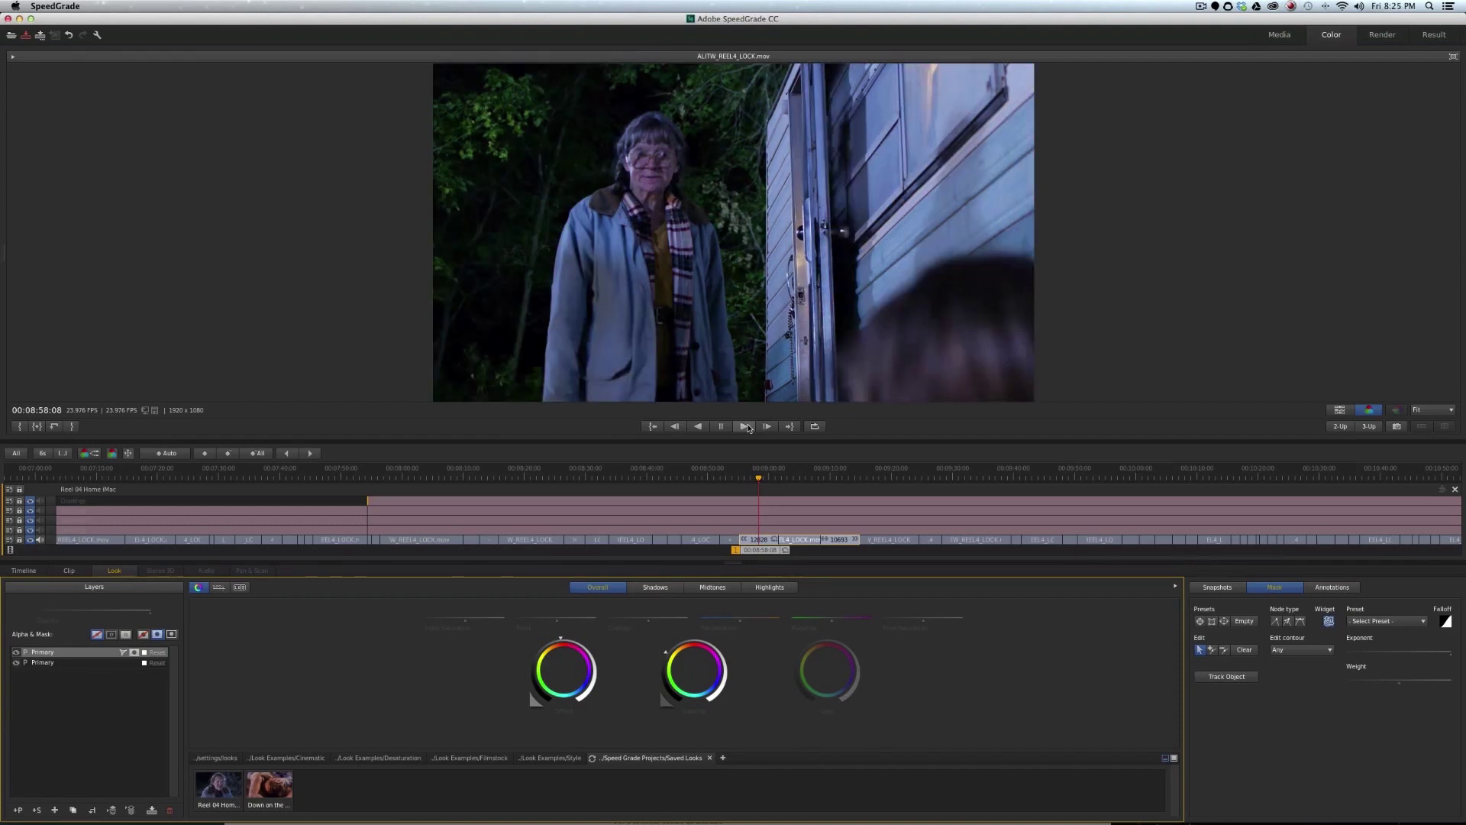
click(747, 427)
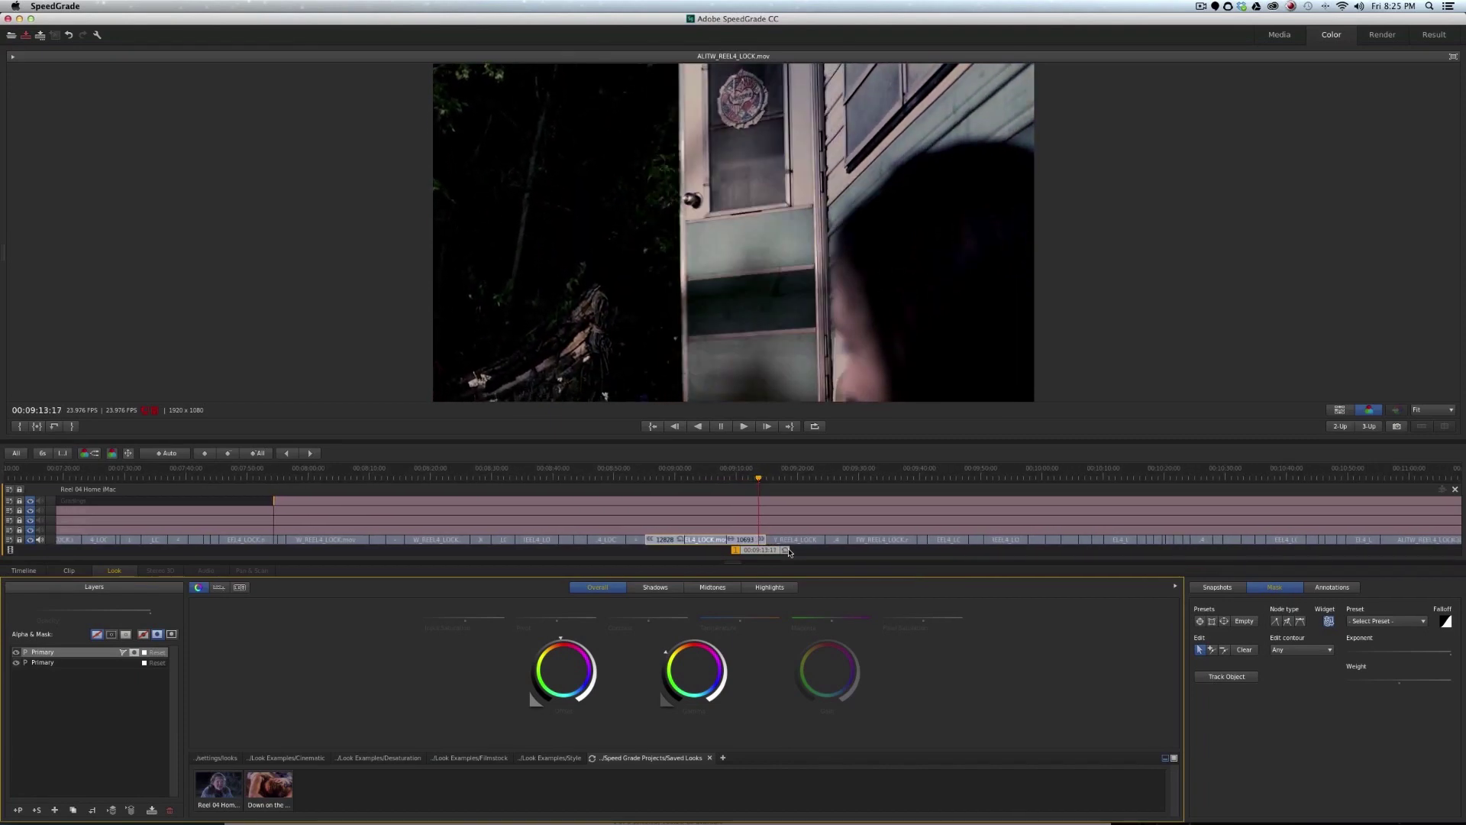
Step: Compare the trailer shot at 00:09:04:20 with and without grading, examining the coat, the trees and the trailer wall
mouse_move(763, 551)
mouse_down()
mouse_move(718, 559)
mouse_move(747, 554)
mouse_up()
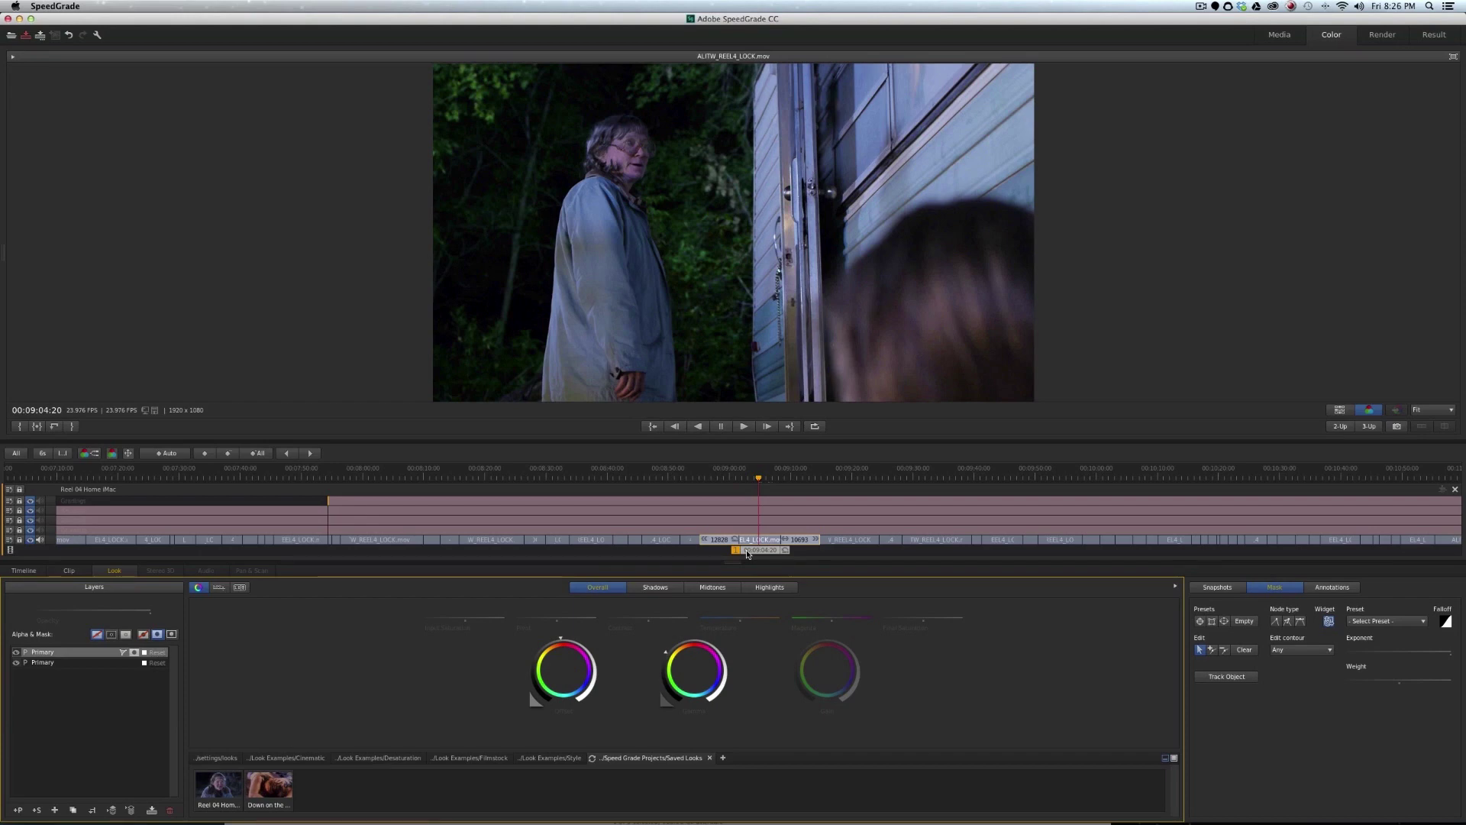
key(0)
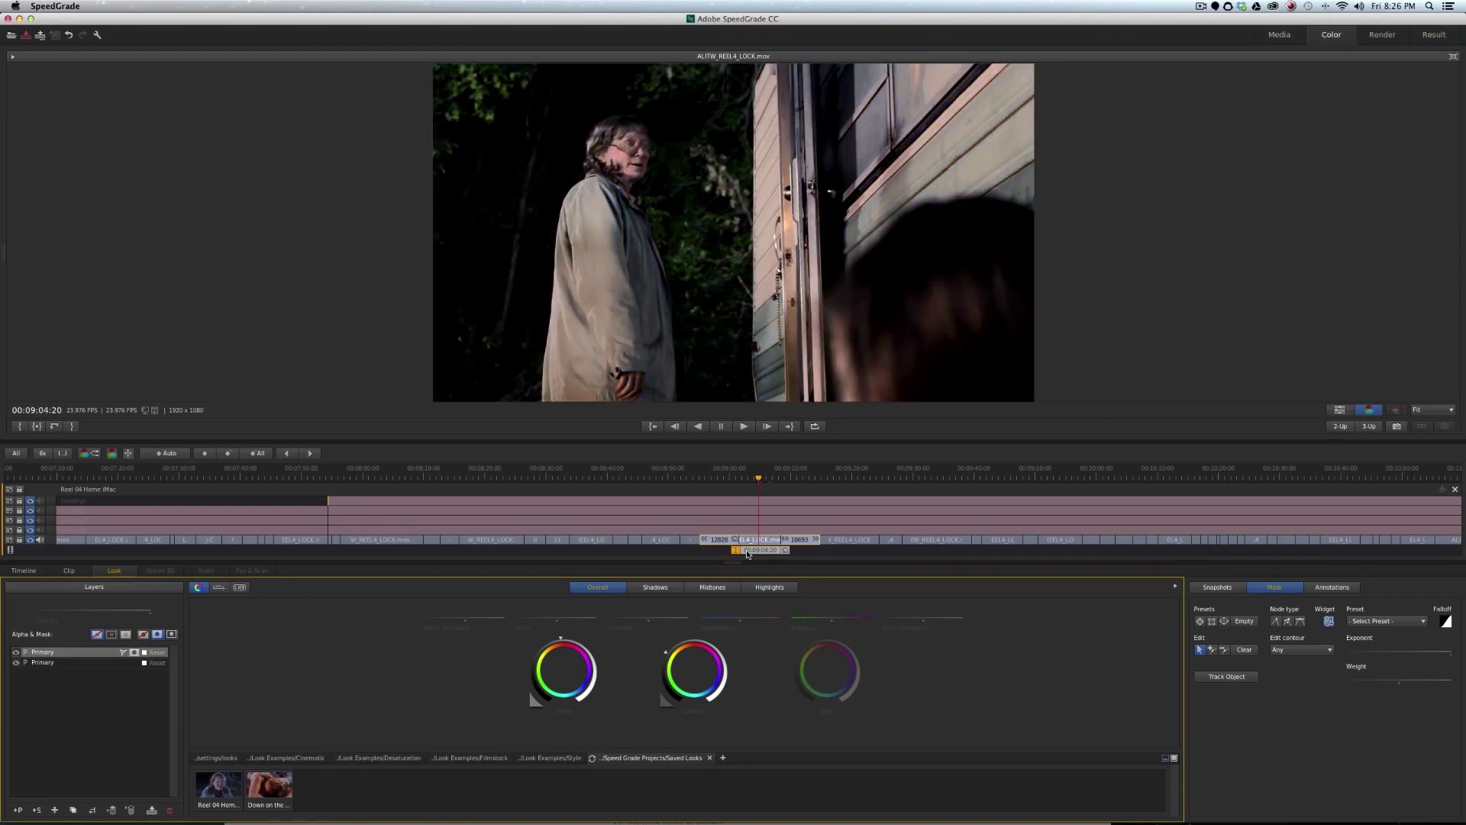
key(0)
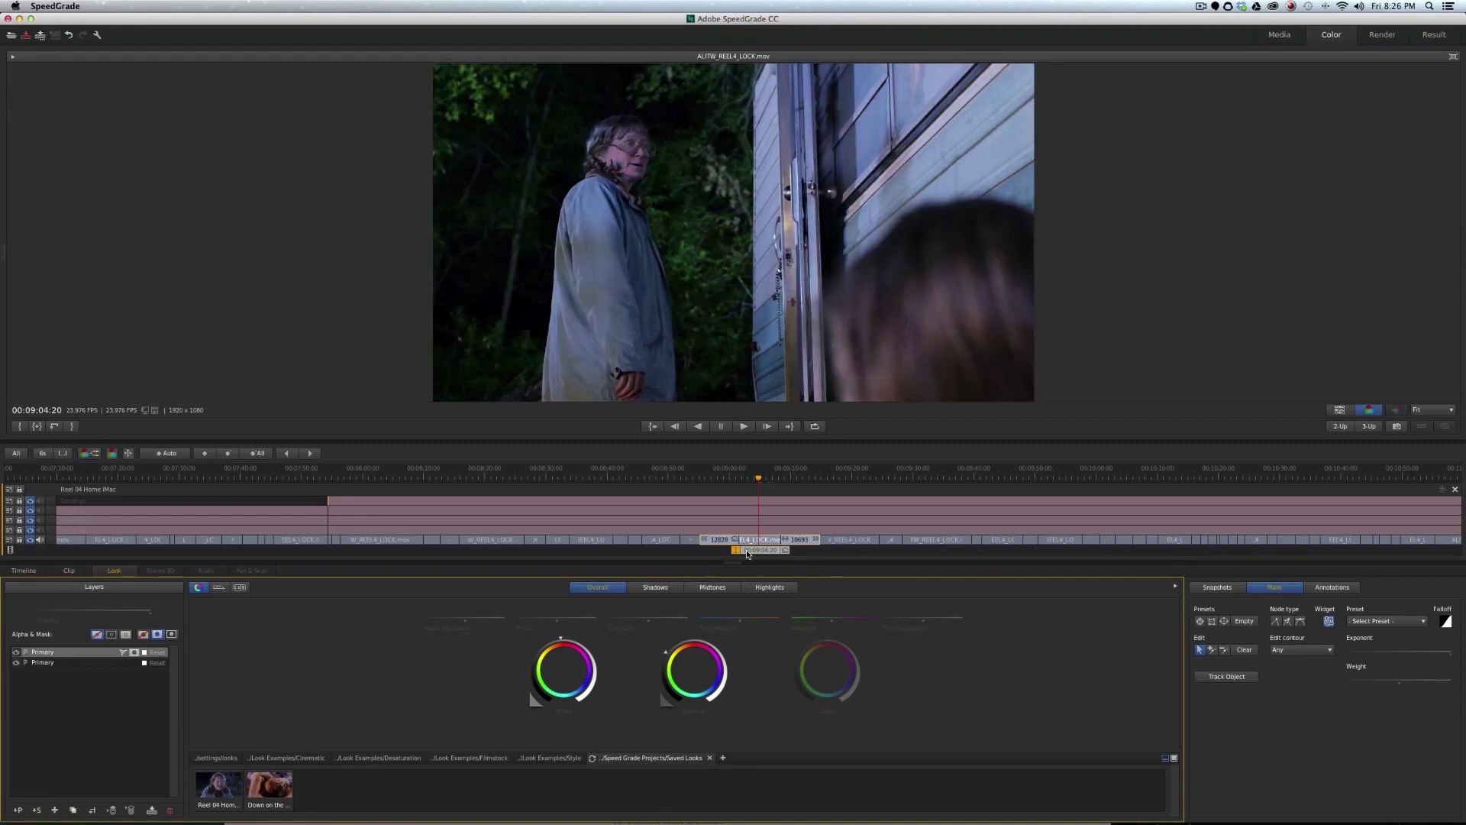
key(0)
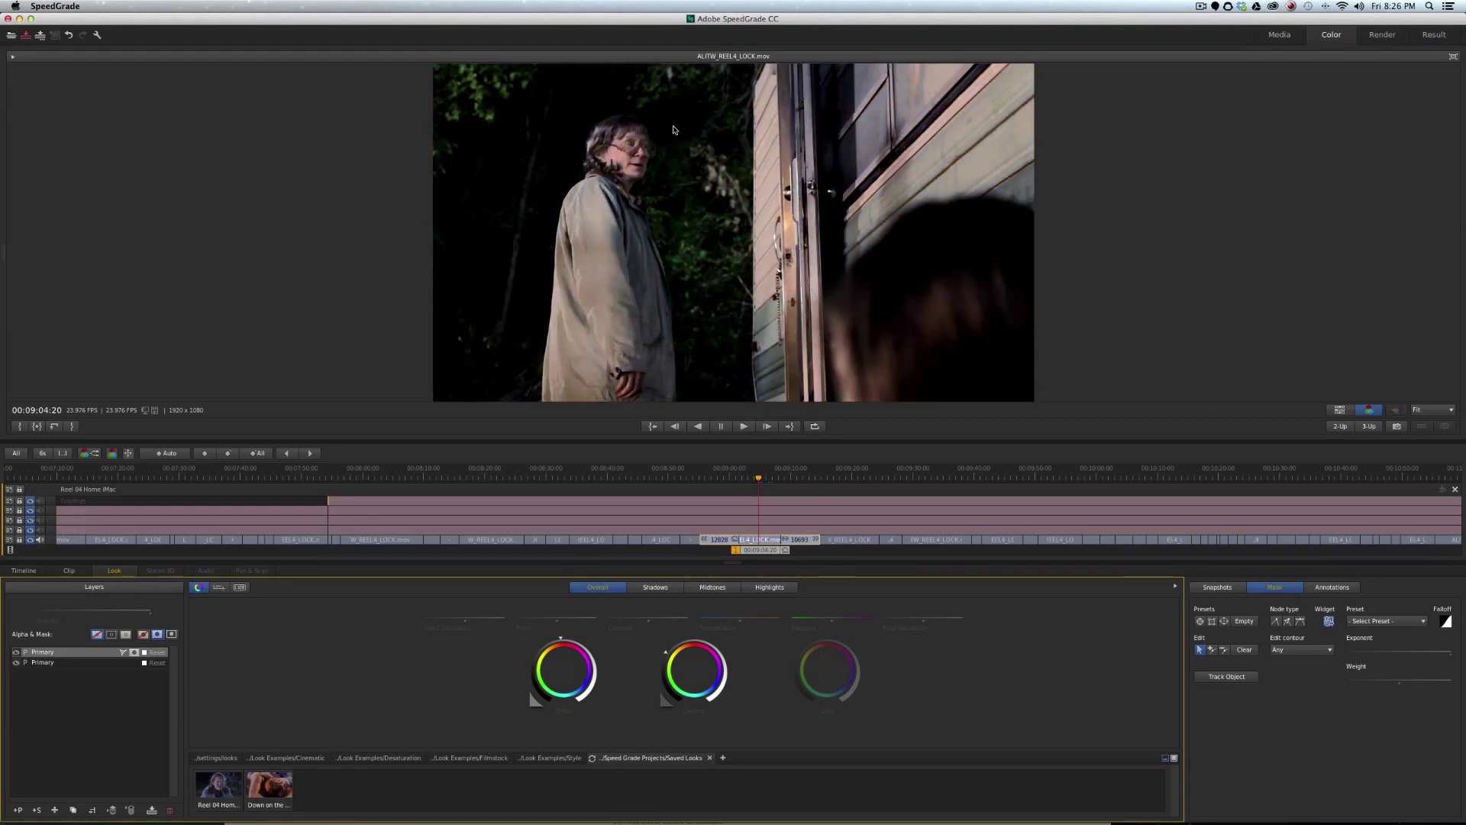
key(0)
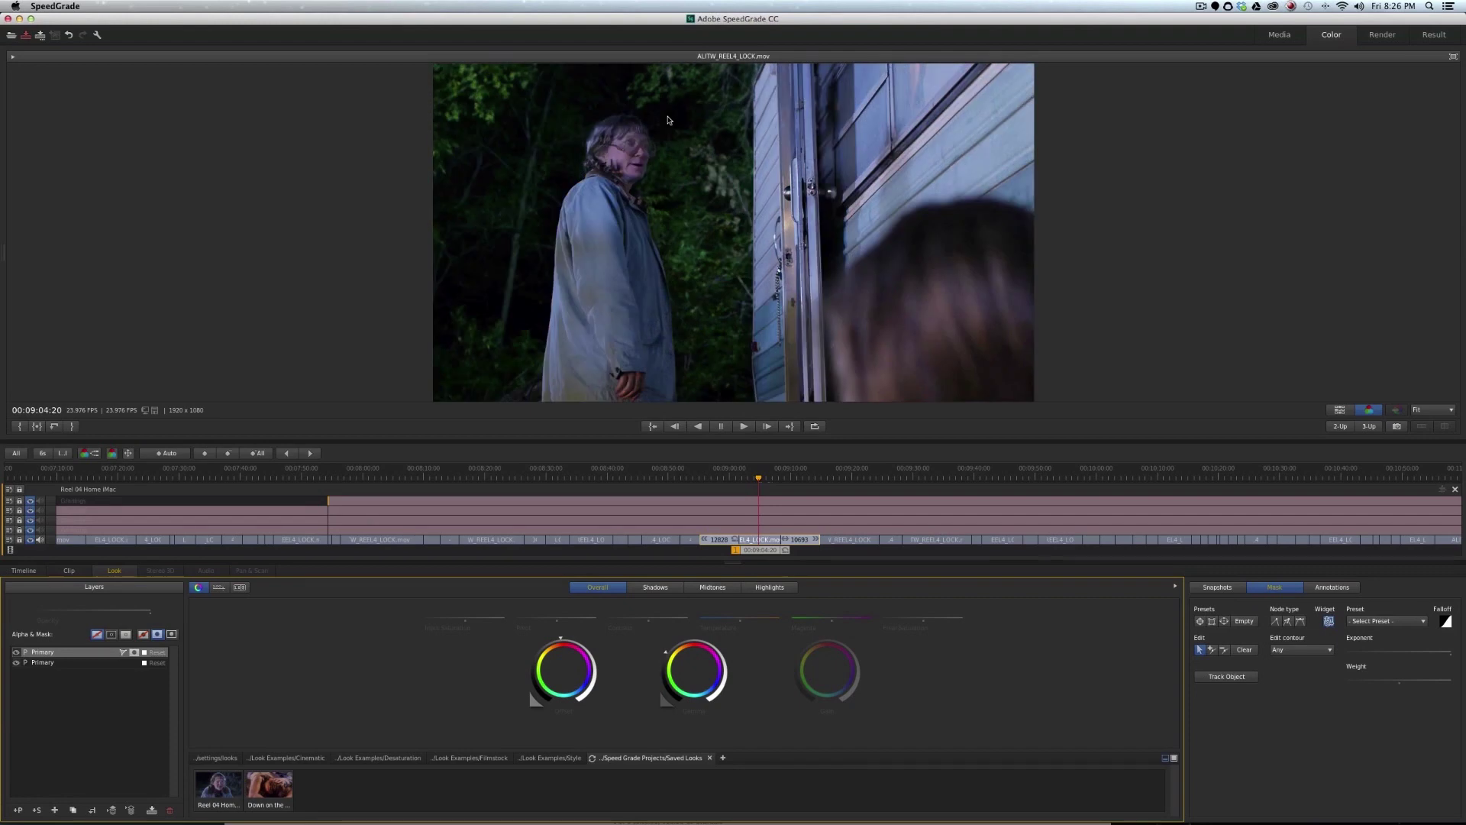
key(0)
key(0)
key(0)
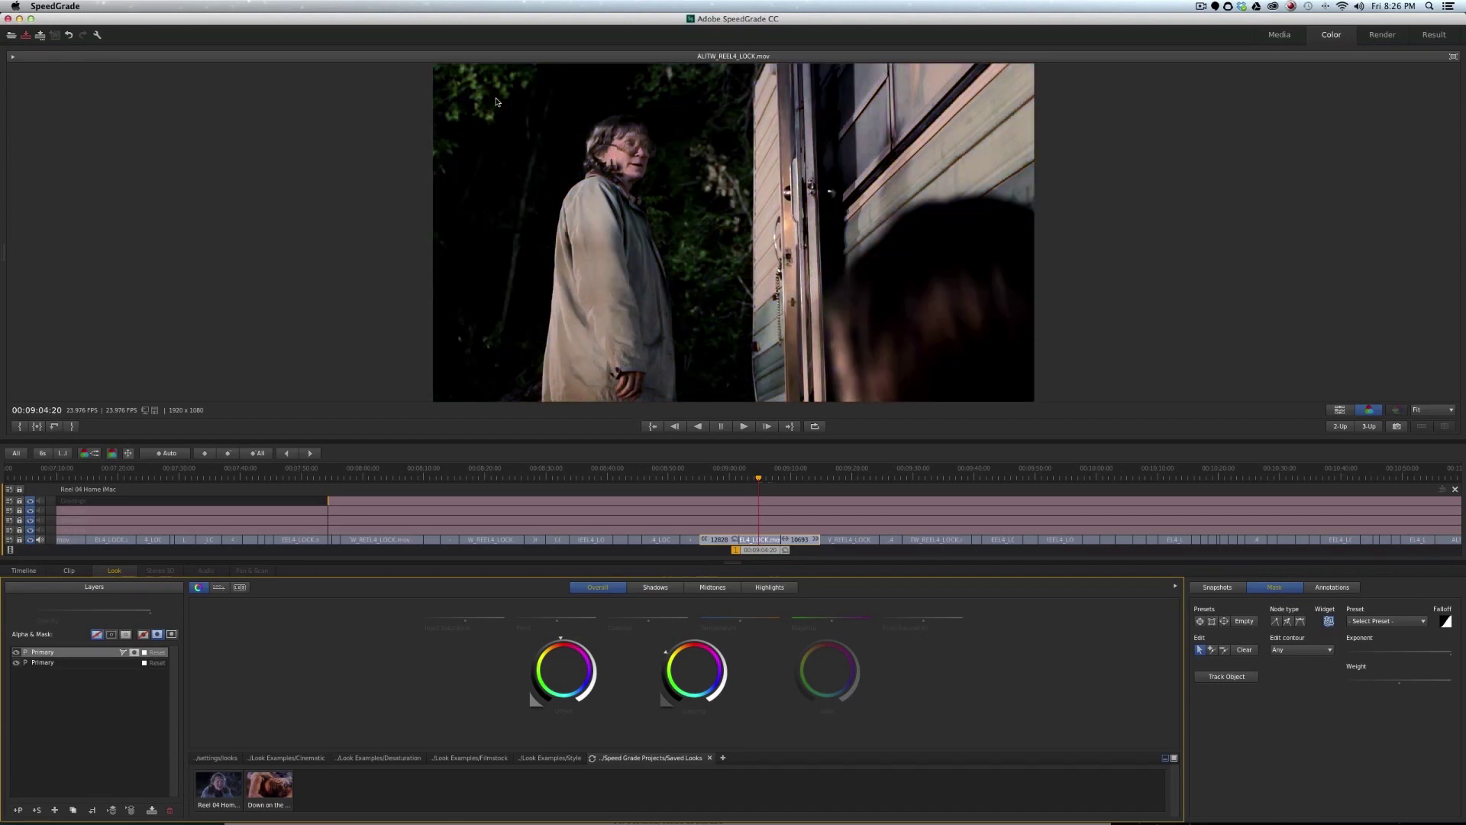
key(0)
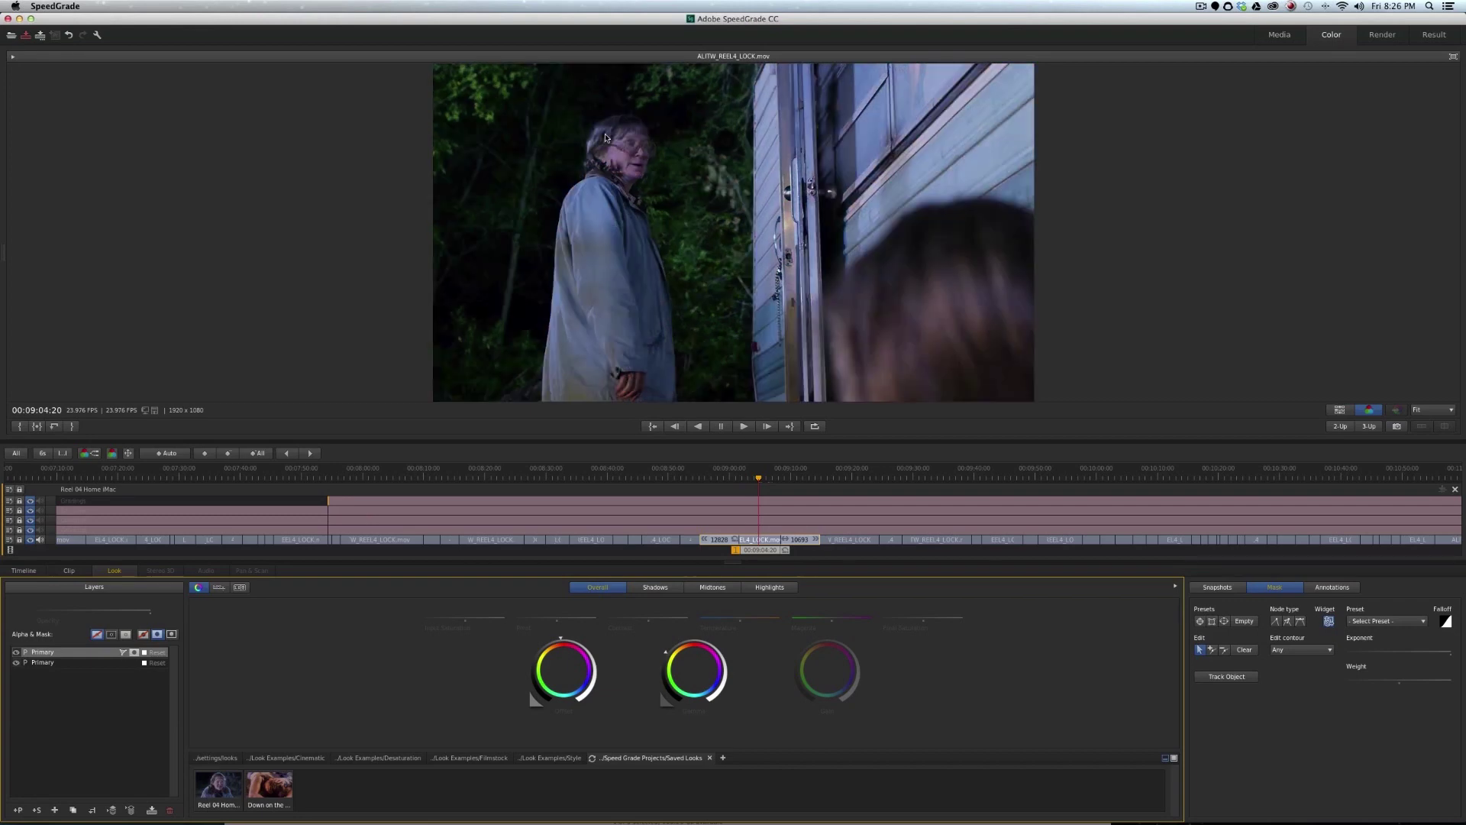
key(0)
key(0)
key(0)
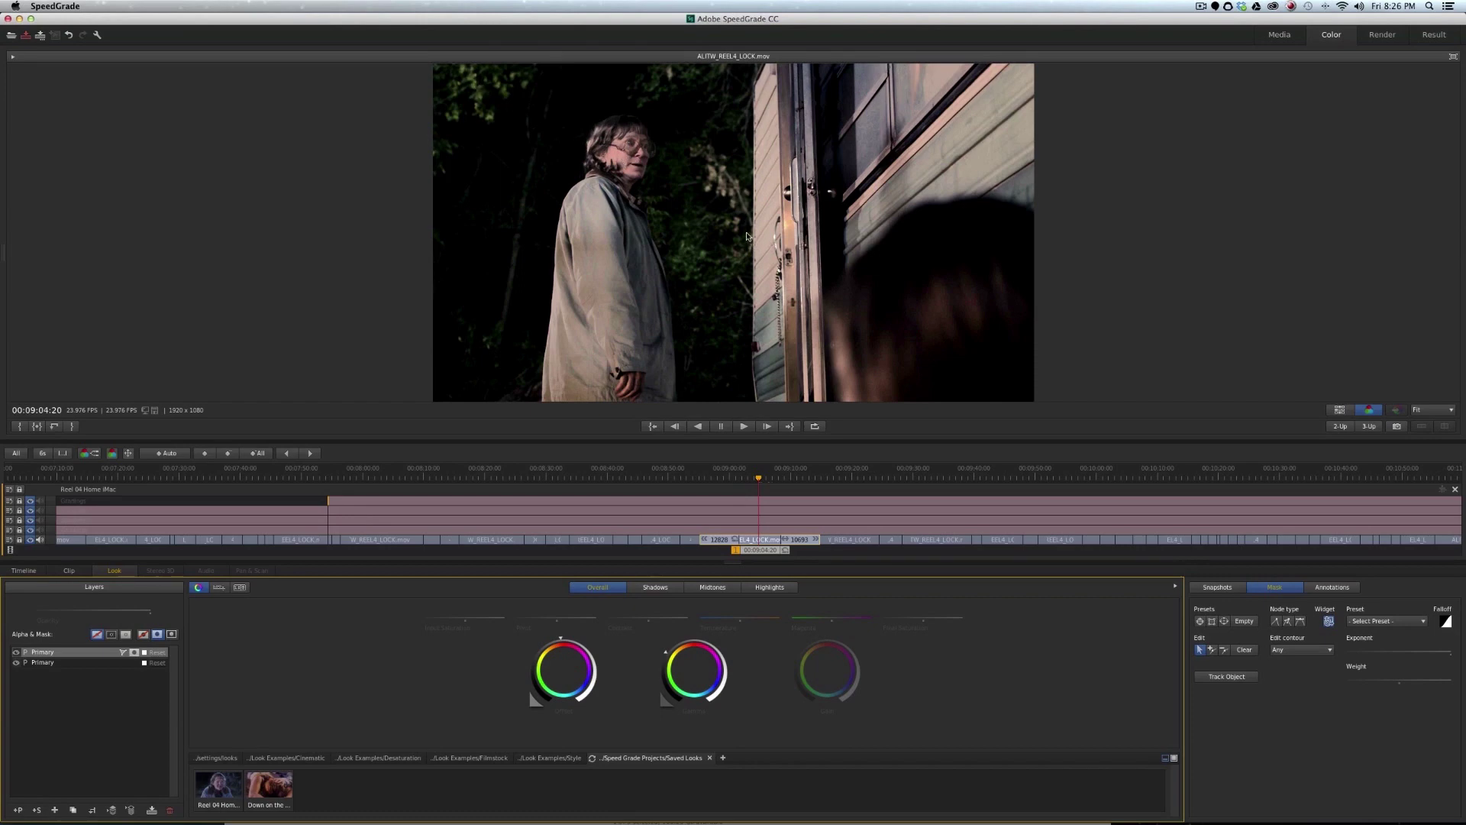
key(0)
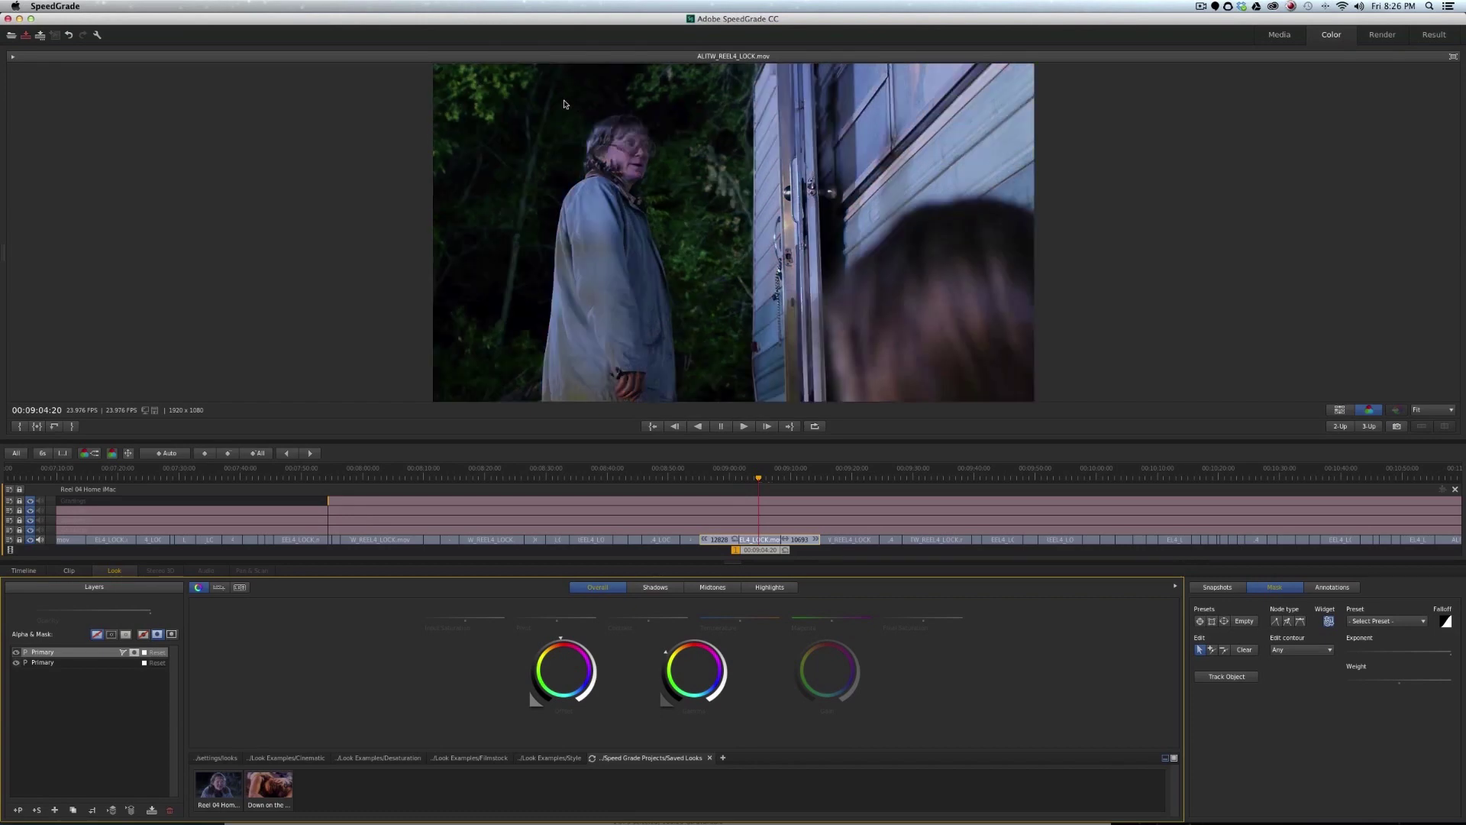
key(0)
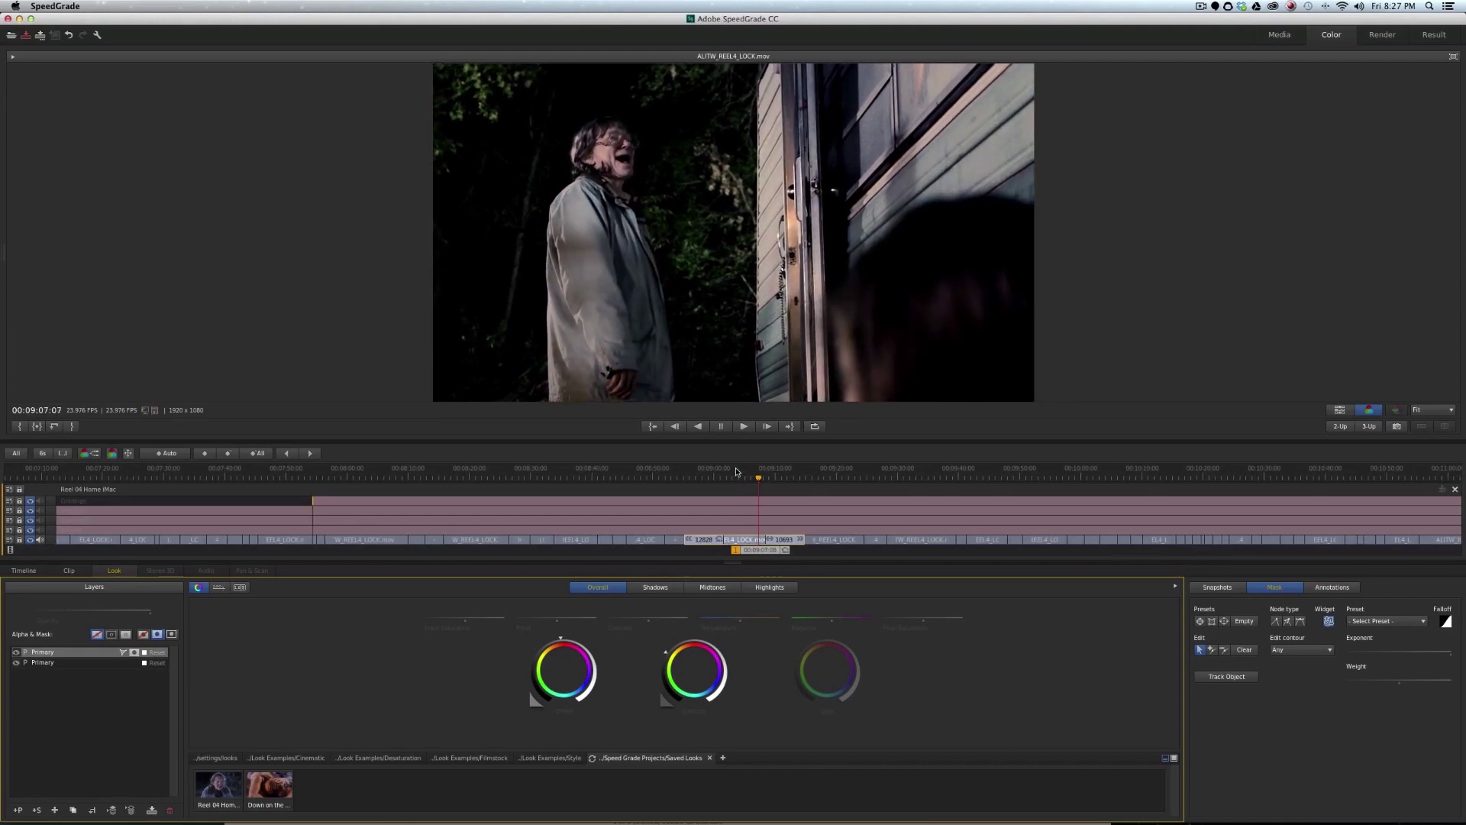
Step: Darken the seated girl's close-up at 00:09:16:13 by lowering its midtones and overall gamma, and play on to review it
drag(766, 554, 801, 555)
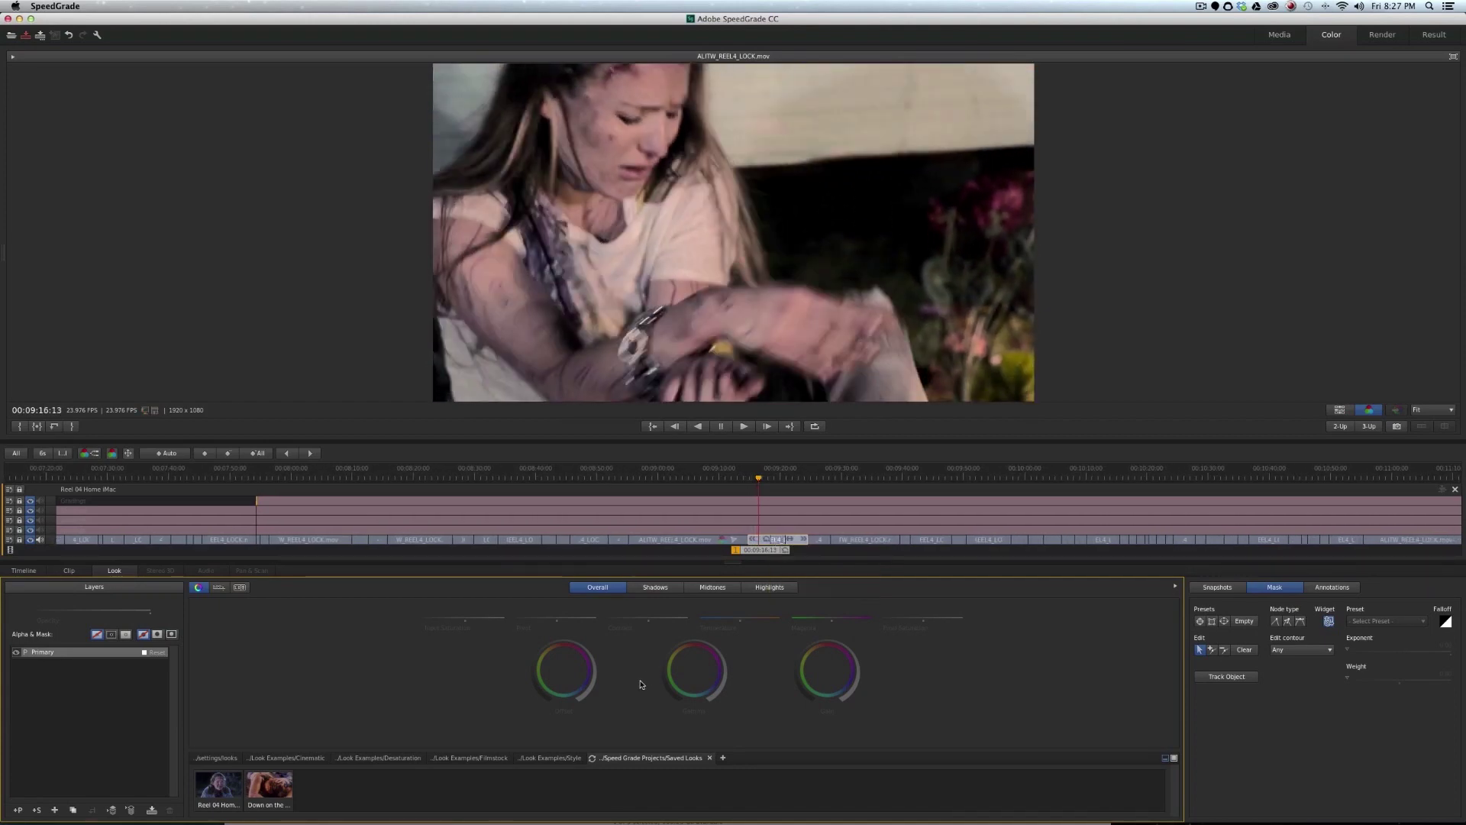
drag(649, 619, 649, 617)
click(677, 589)
click(698, 587)
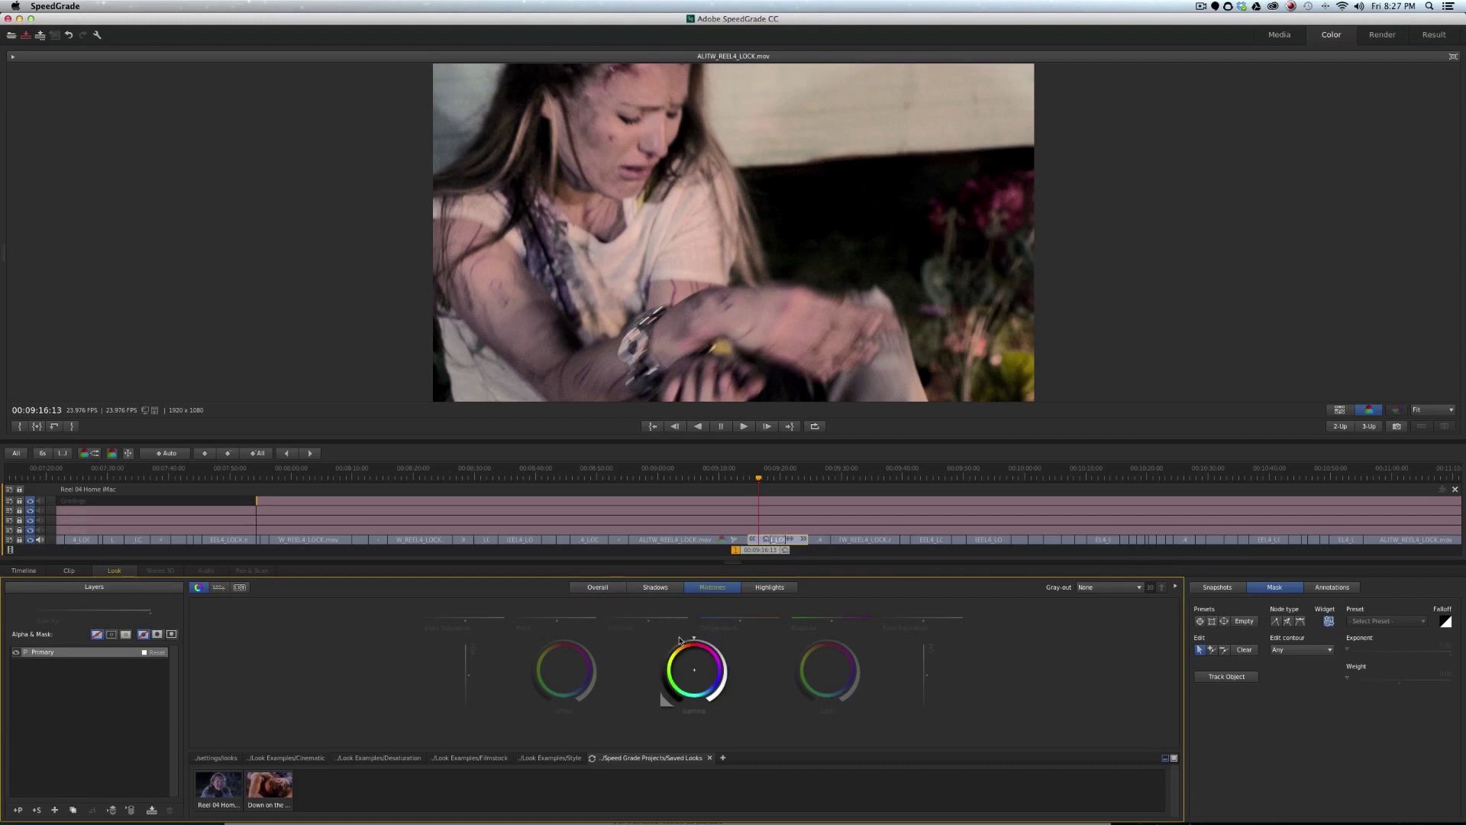
click(609, 590)
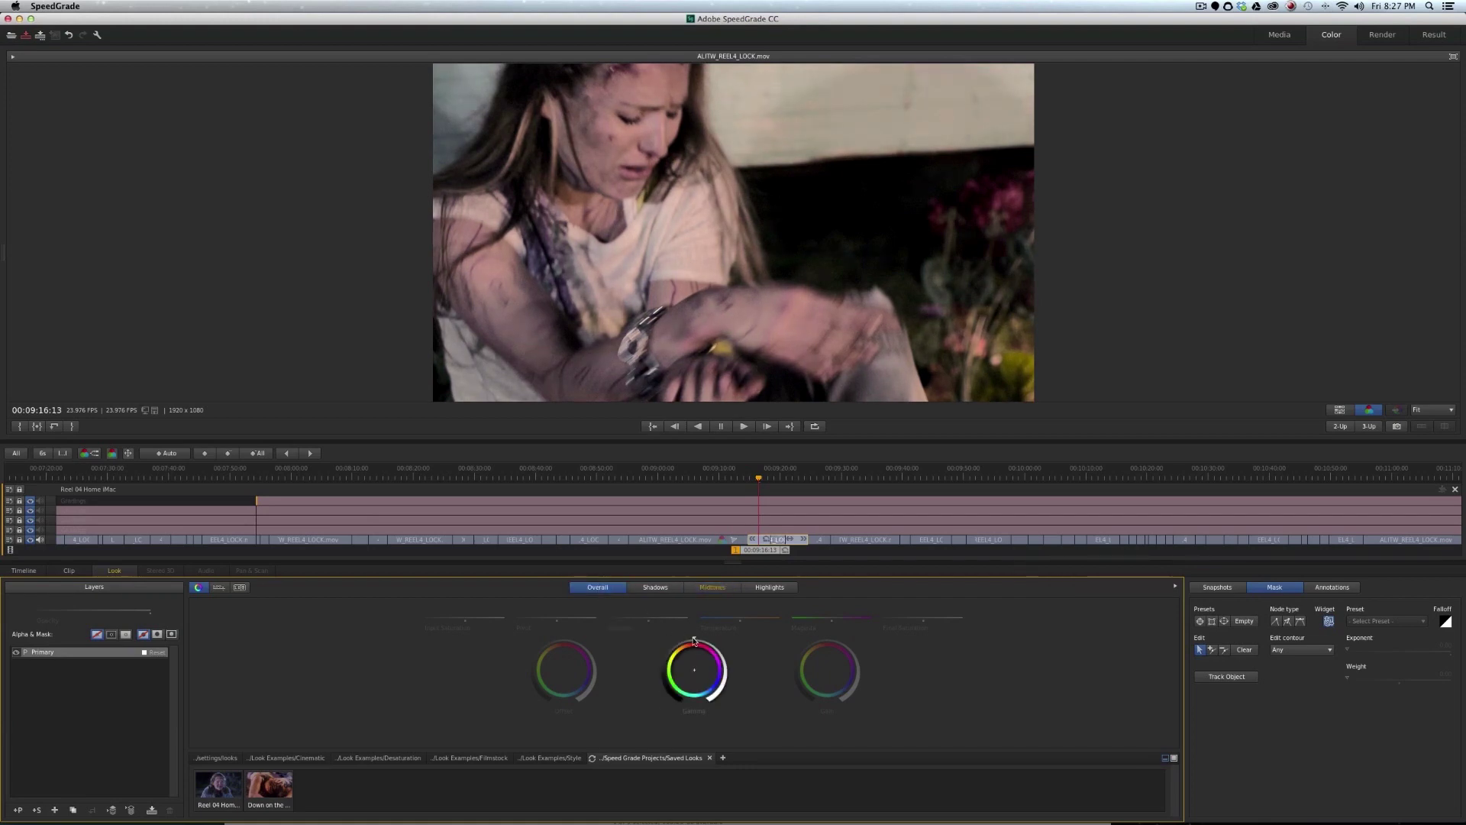
key(space)
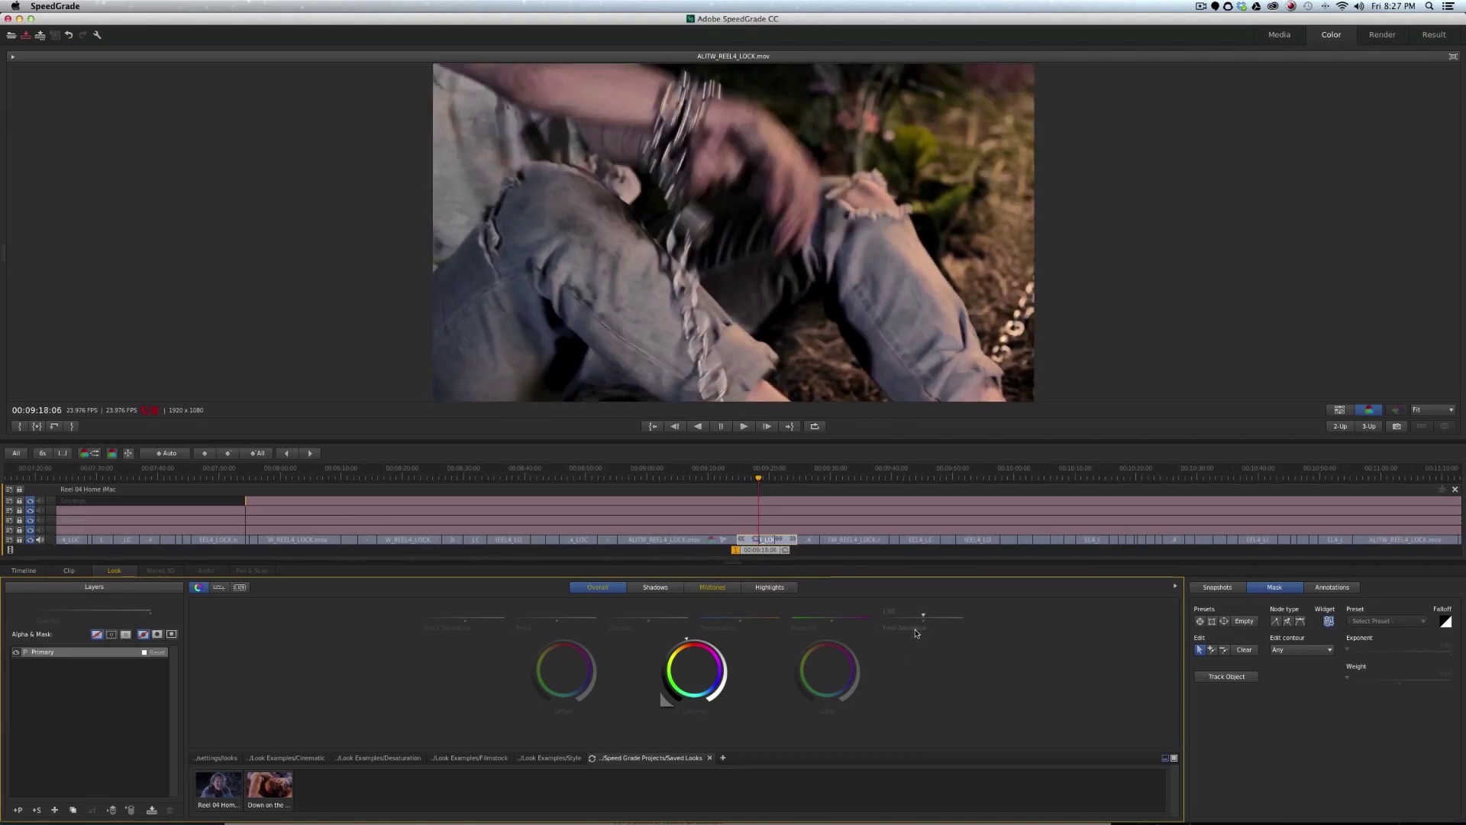
key(space)
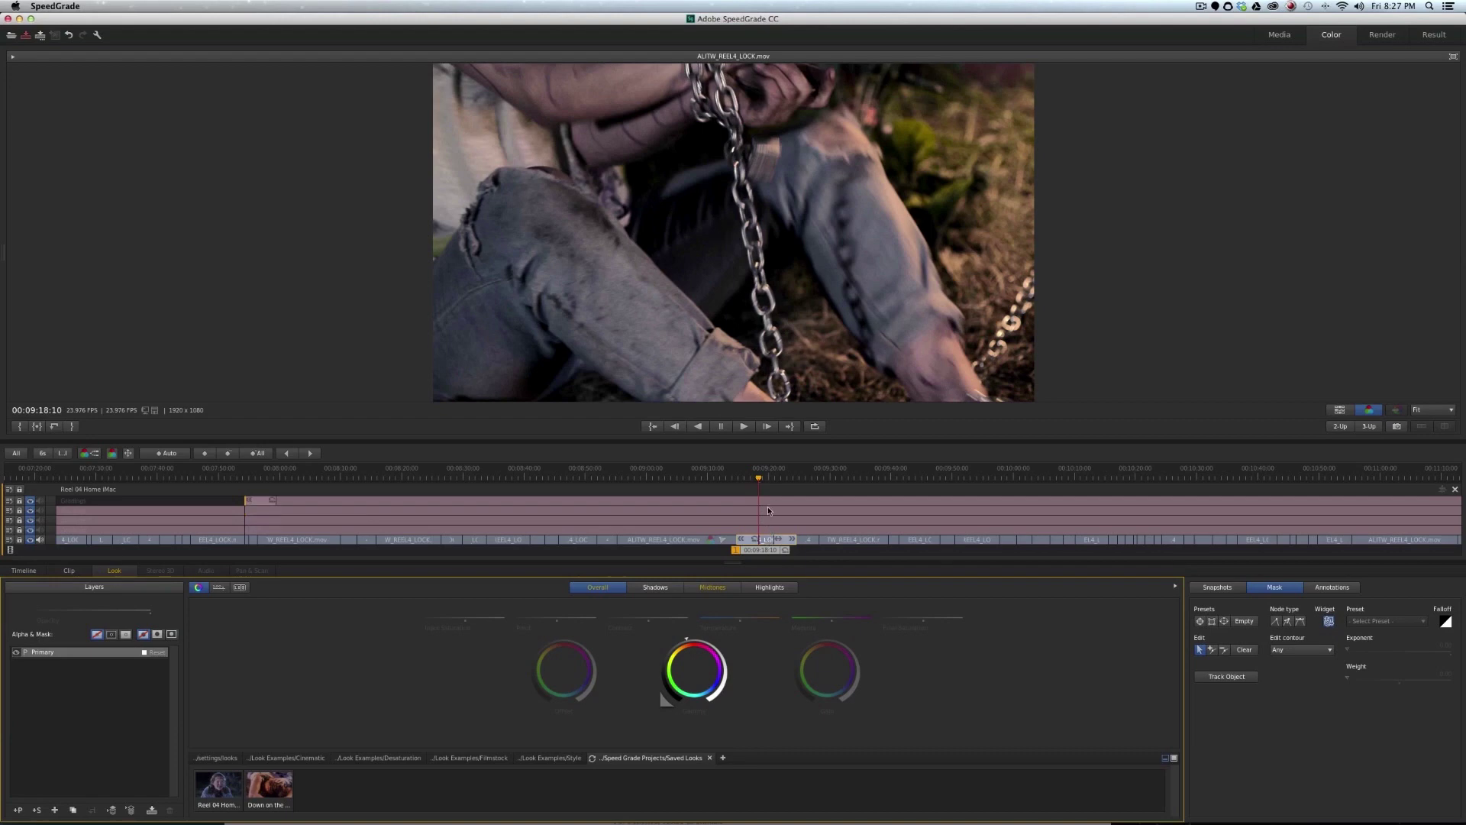
Step: Play on to the caged face shot at 00:09:27:23 and compare it with and without grading
key(space)
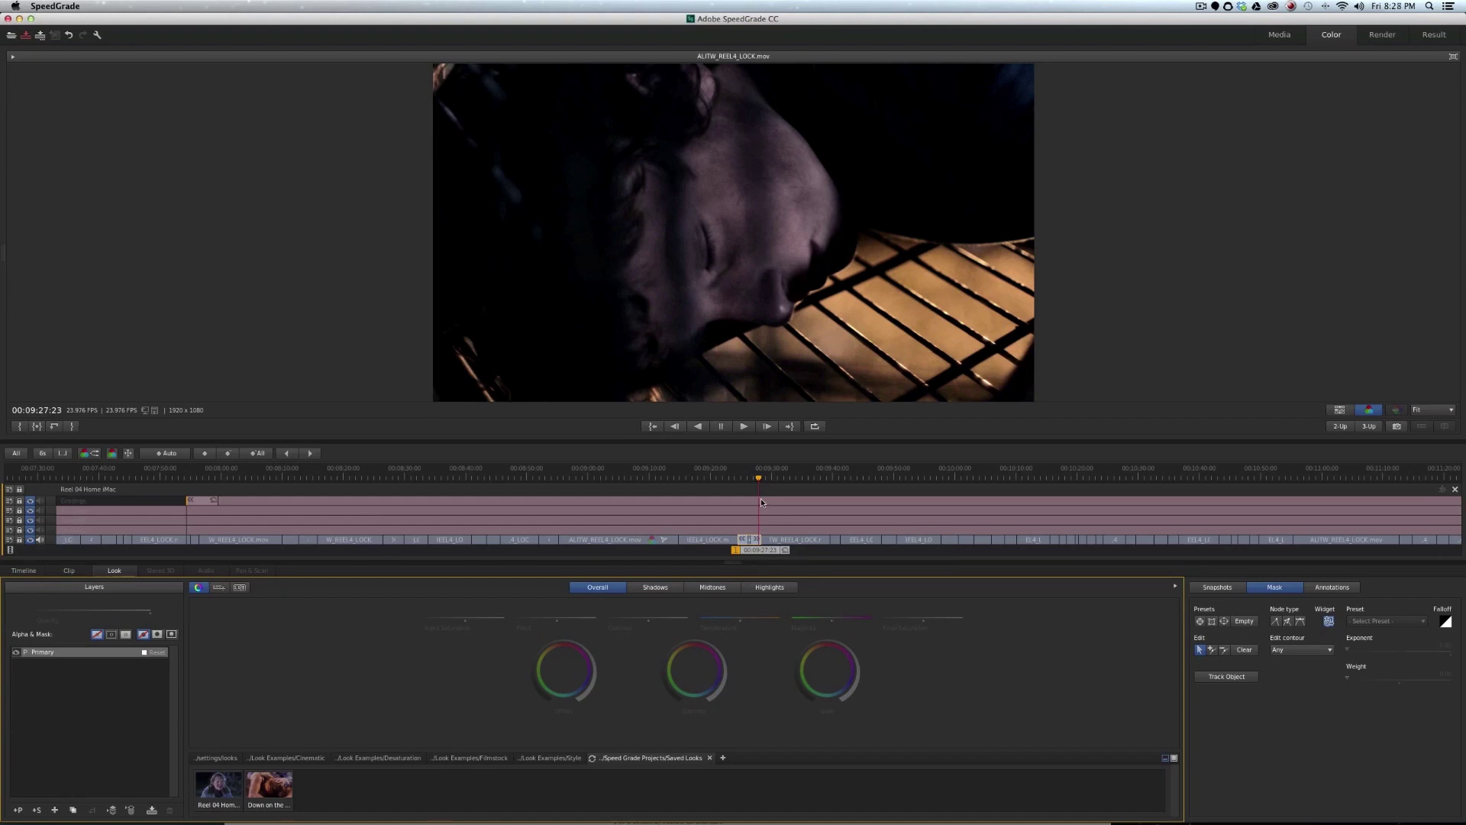
click(794, 501)
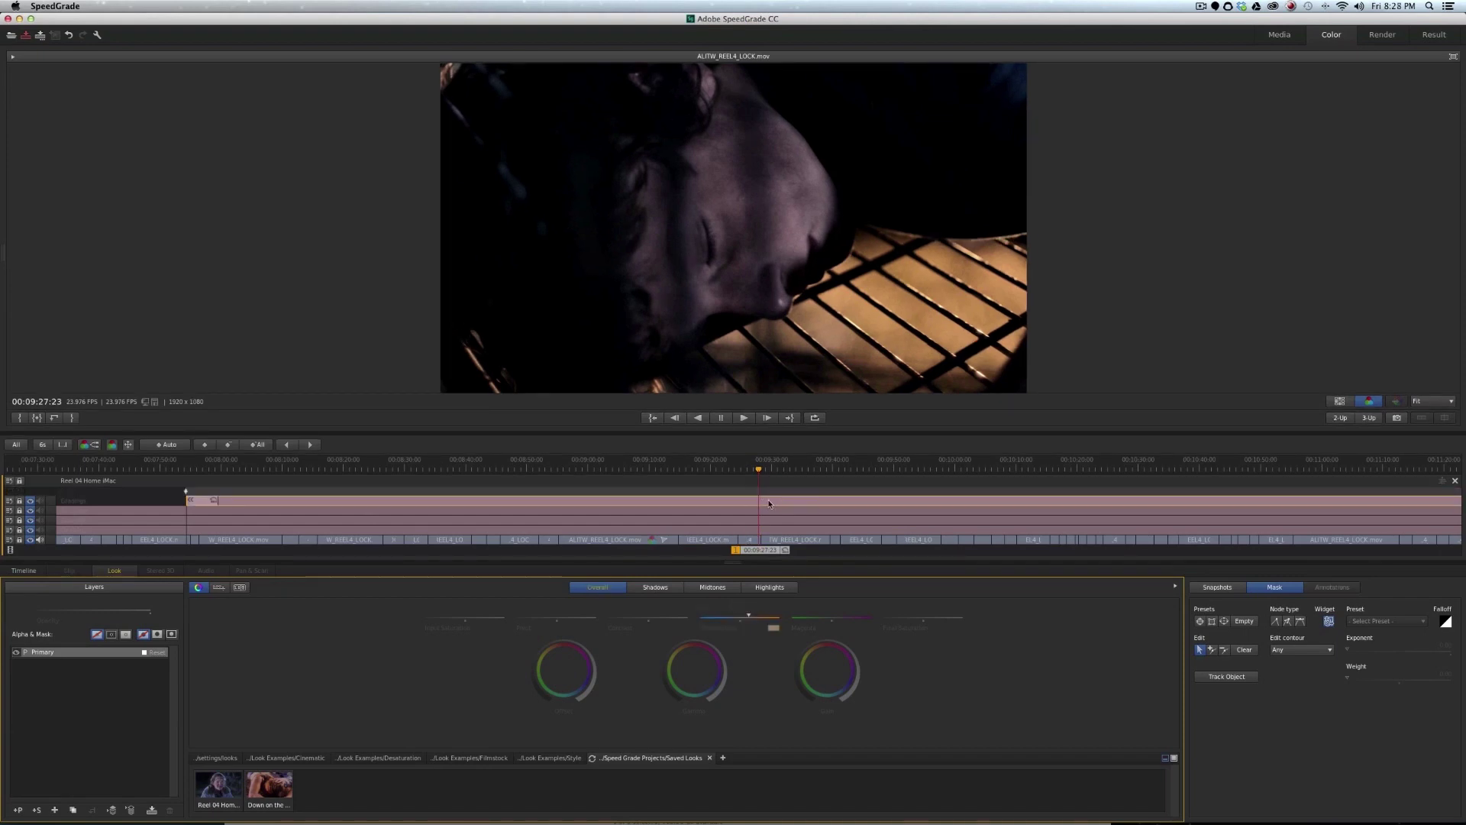
key(0)
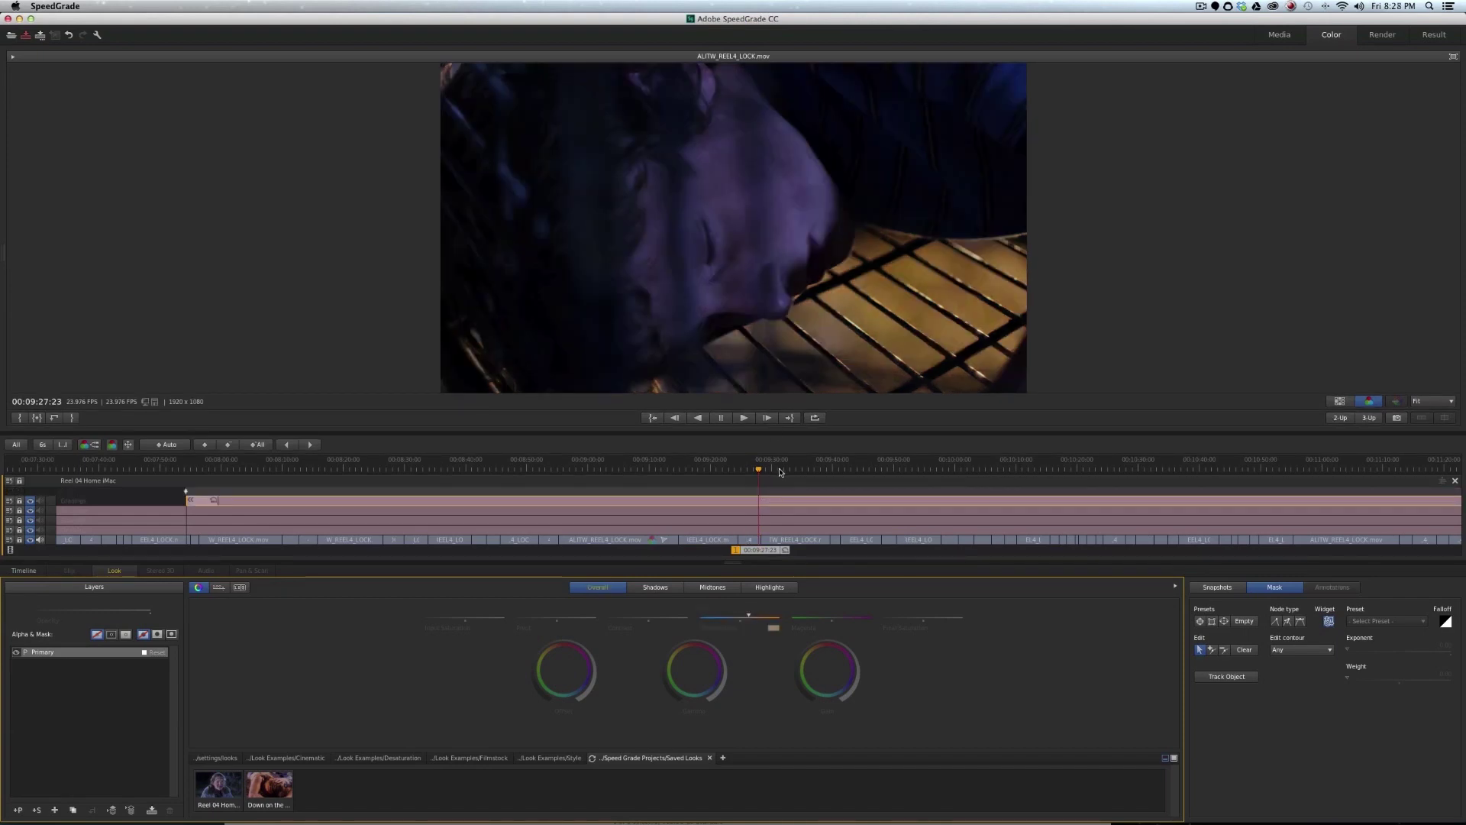
key(0)
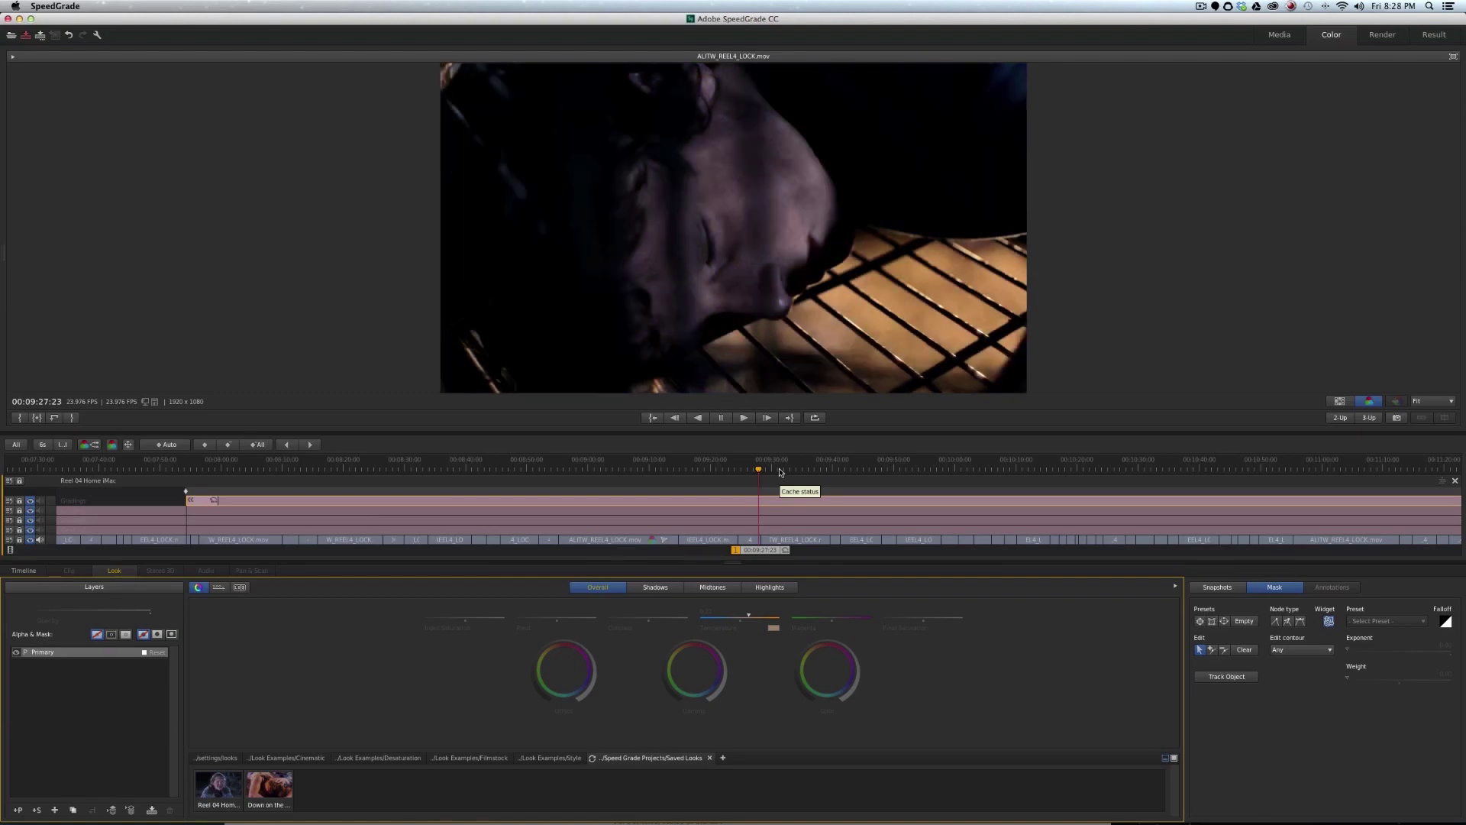
Step: Play on to the dark cage shot at 00:09:40:17 and raise its shadows gamma to brighten it
key(space)
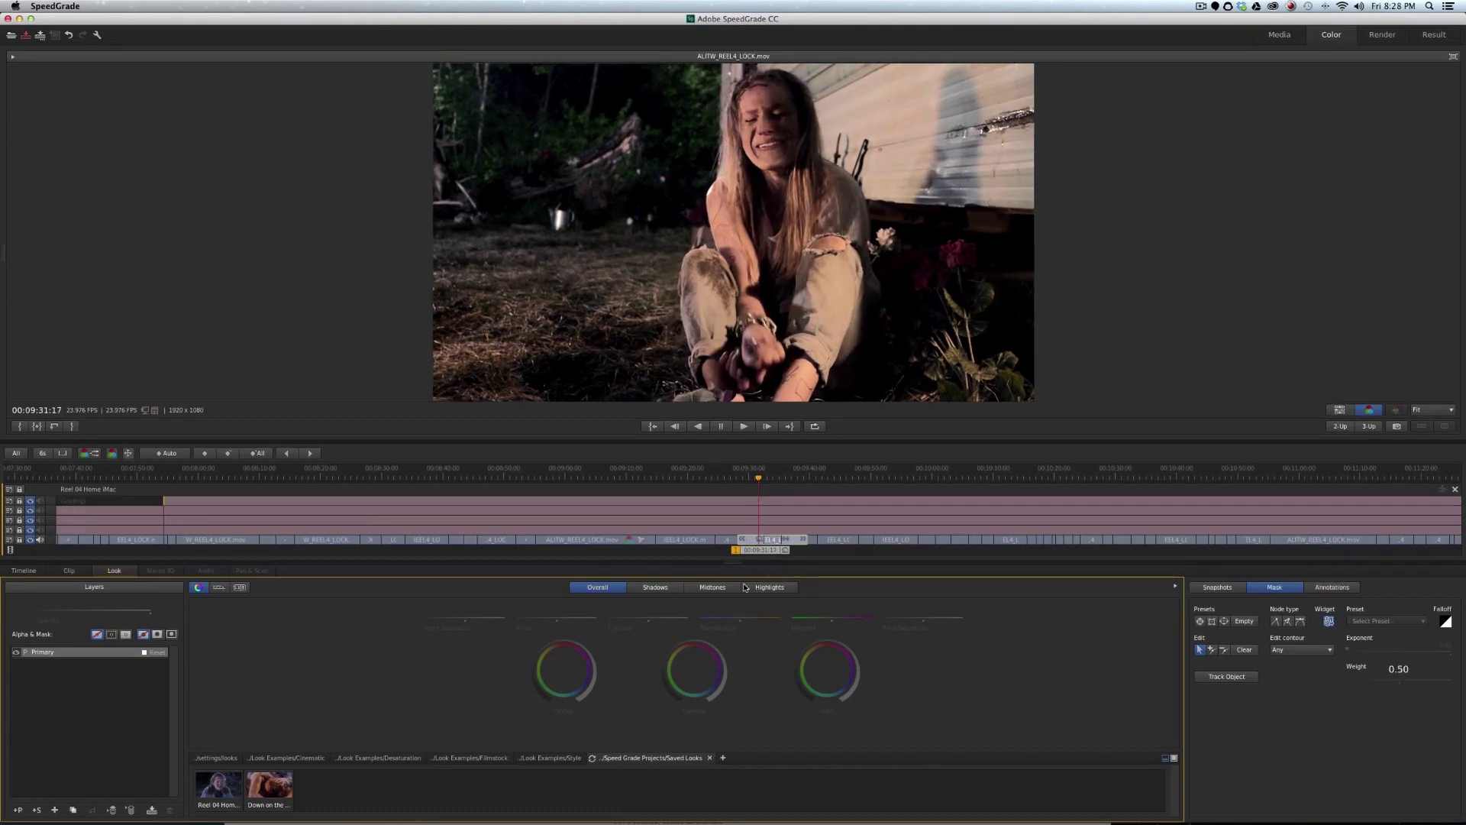
click(713, 586)
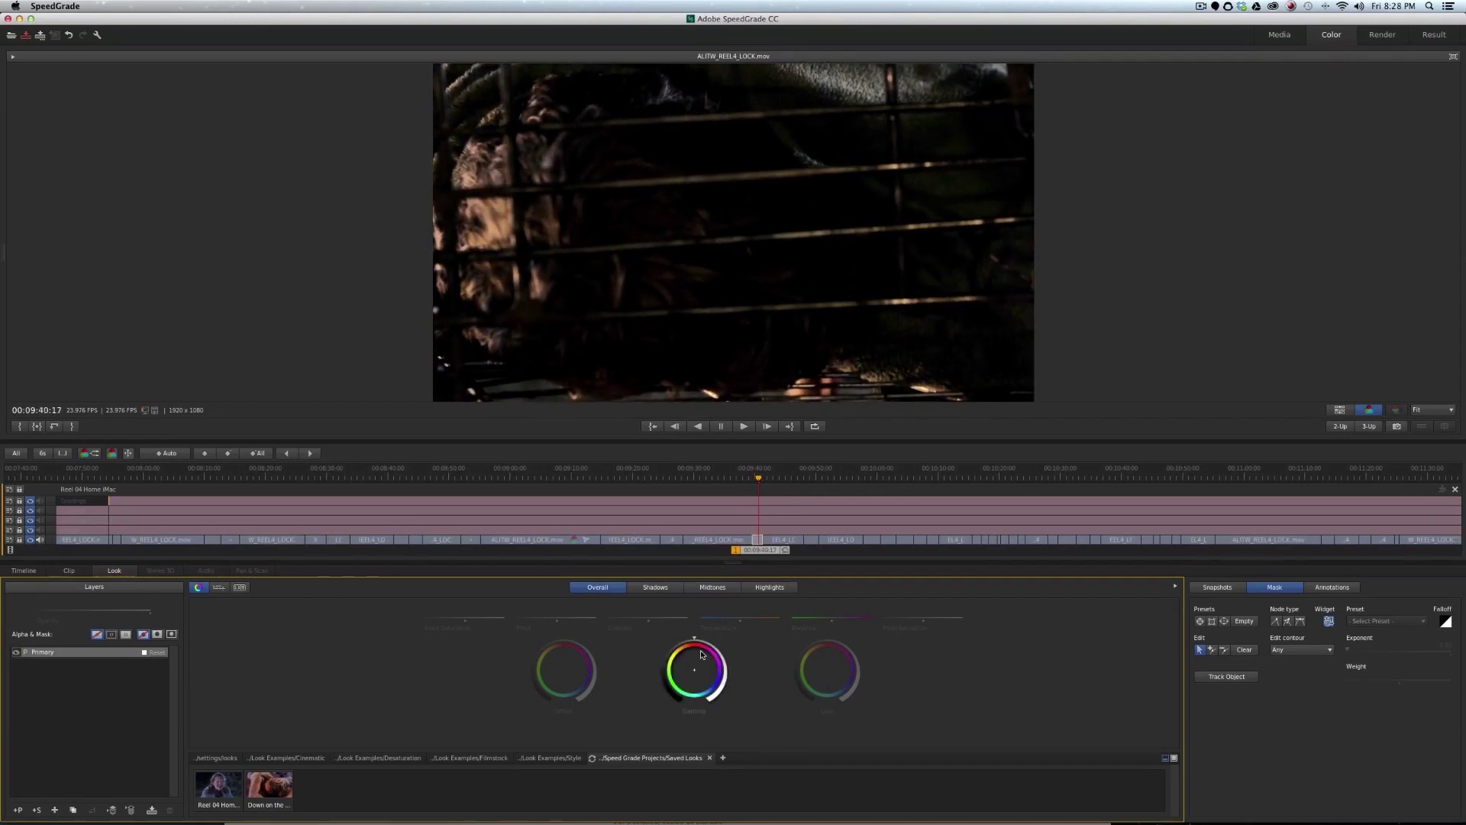
click(652, 588)
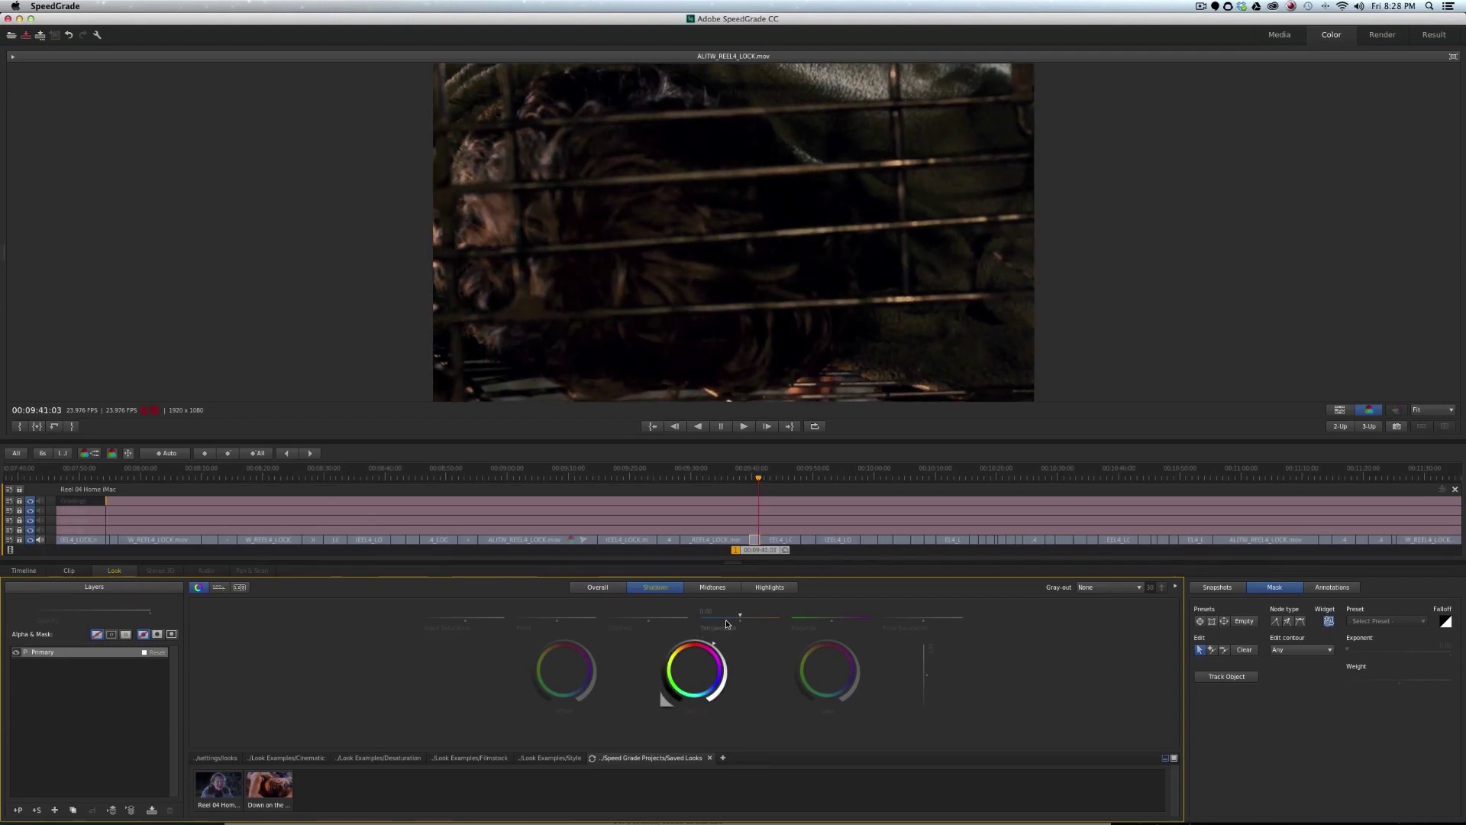
Step: Try a shadows temperature of 0.17 on the seated girl's shot at 00:09:41:13 and undo it
mouse_move(762, 554)
mouse_down()
mouse_move(745, 555)
mouse_move(759, 556)
mouse_up()
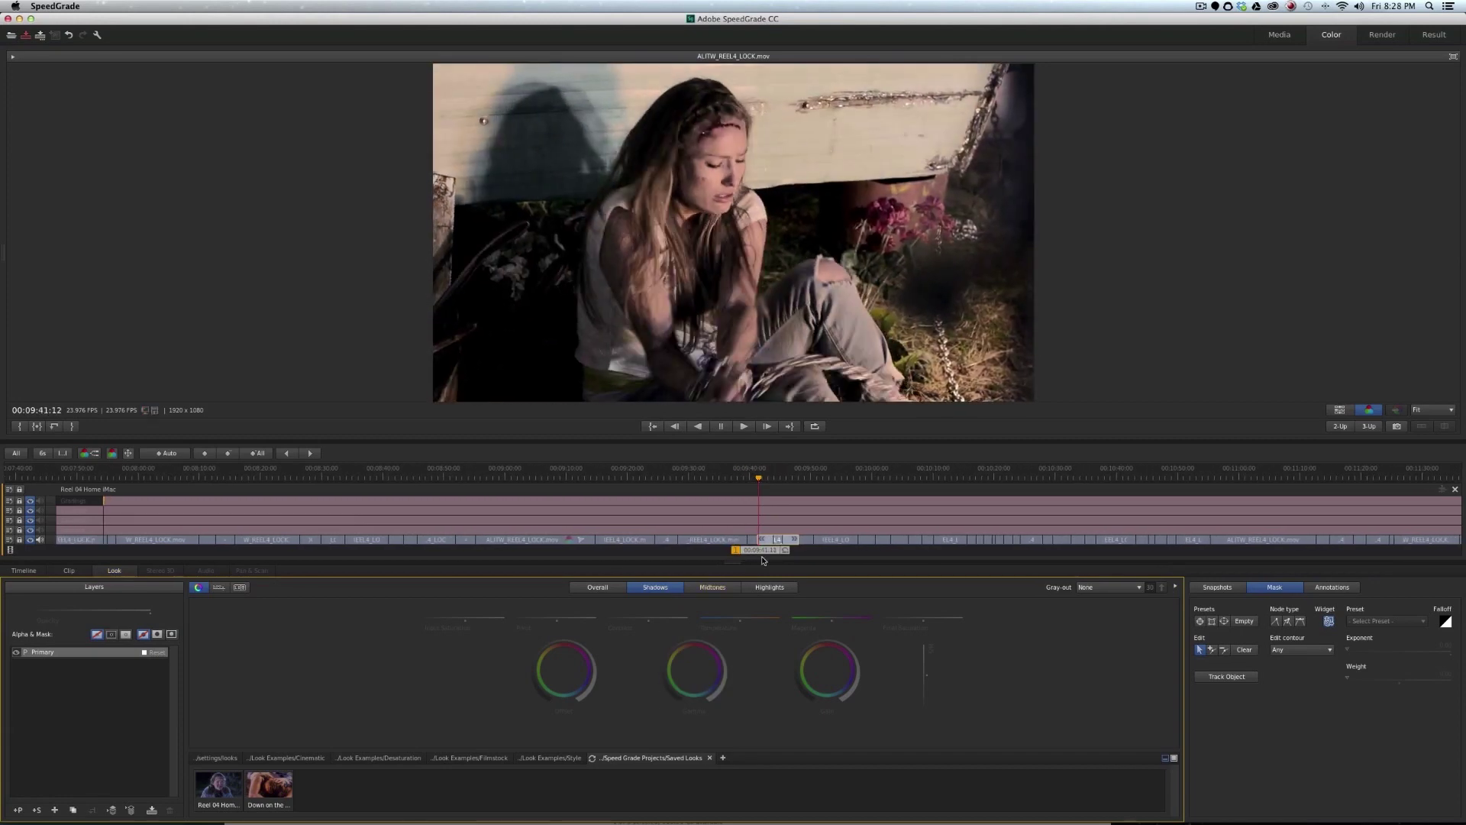
drag(741, 615, 739, 614)
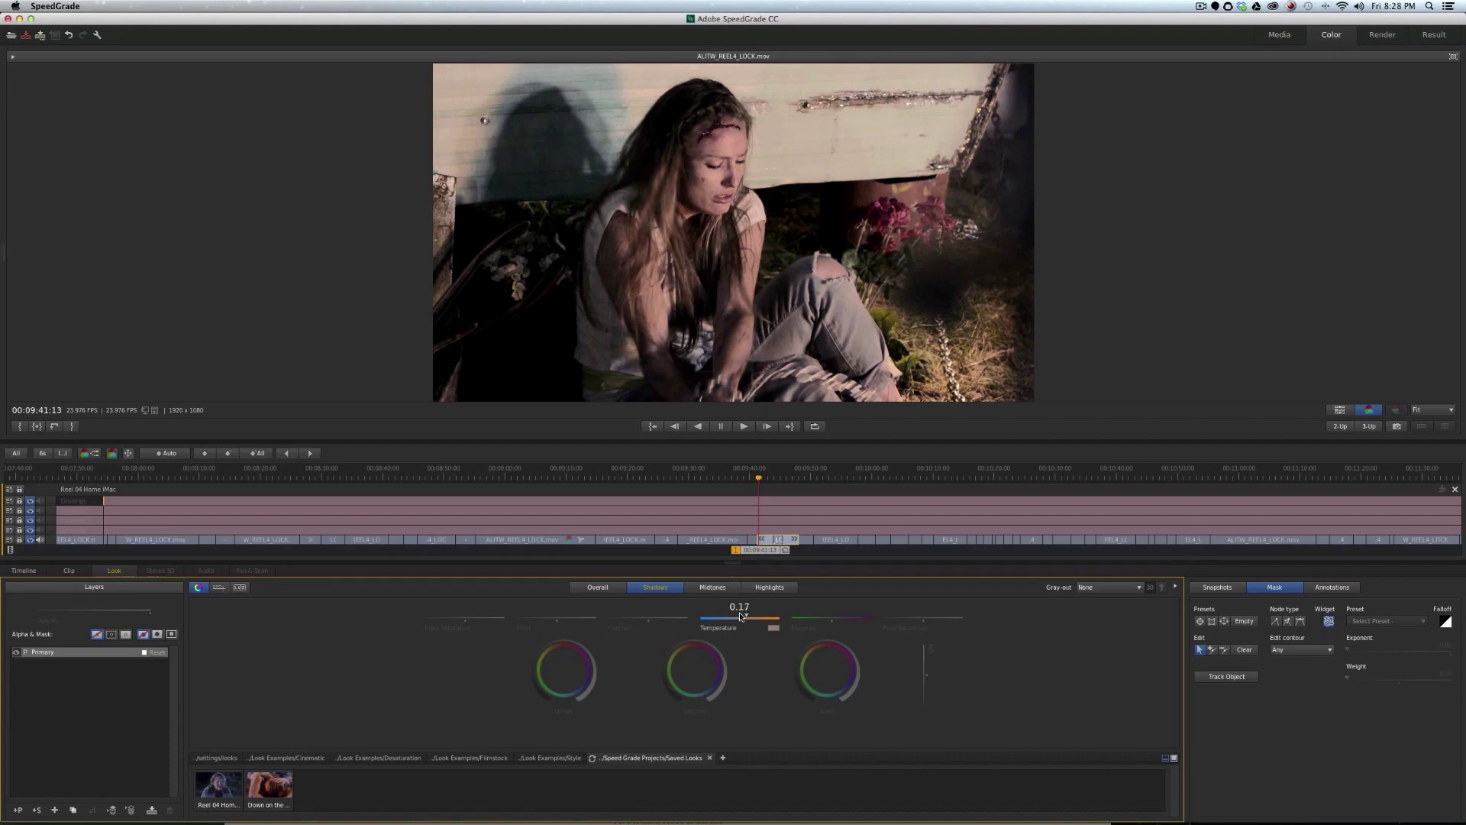
key(super+z)
Step: Fine-tune the shadows' final saturation and input saturation in the seated girl's shot and play on into the crawling girl's shot
drag(923, 616, 925, 617)
drag(924, 616, 924, 616)
drag(924, 616, 925, 617)
drag(470, 622, 465, 618)
drag(467, 618, 443, 612)
key(space)
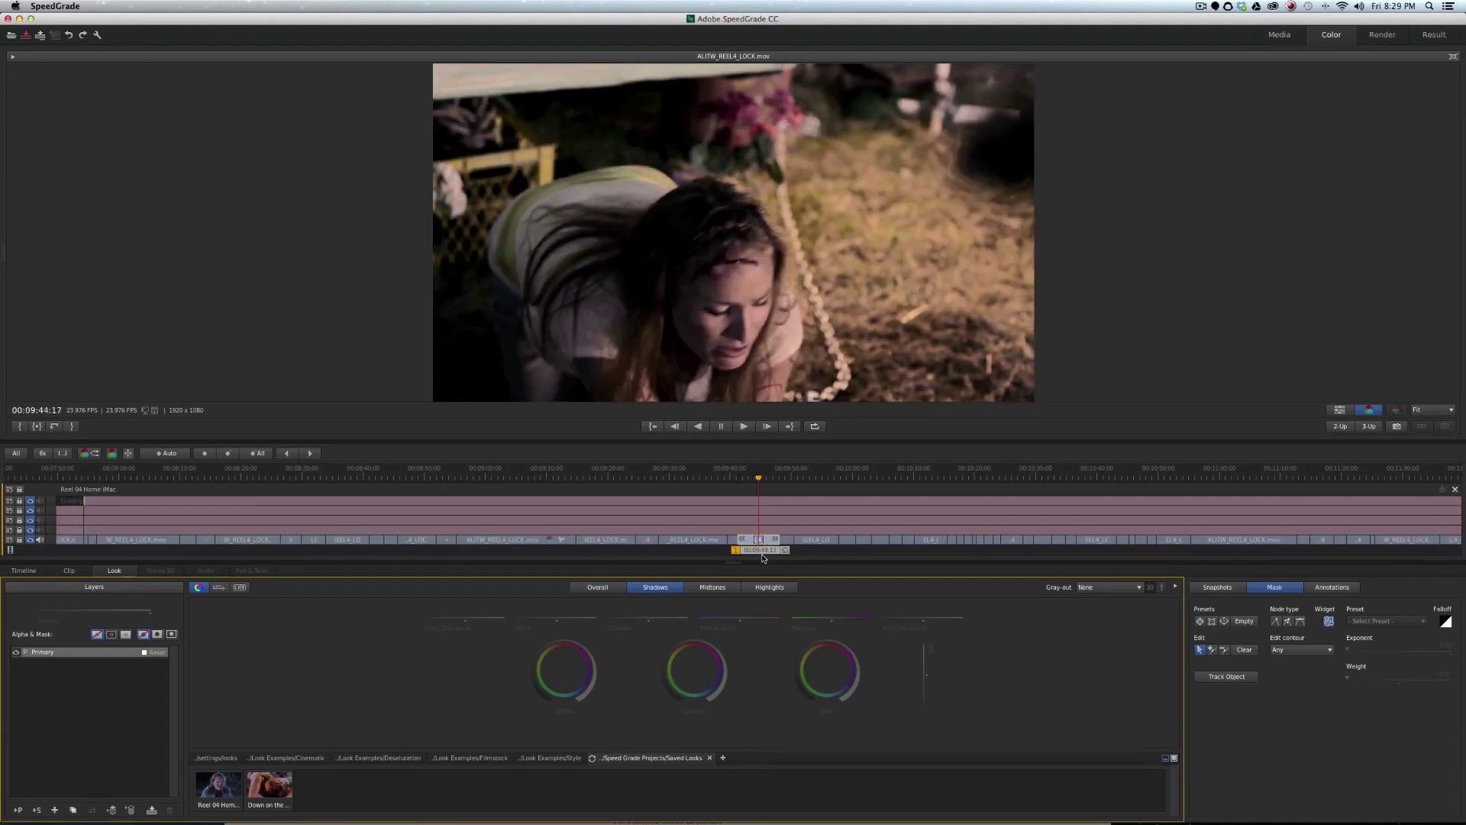
Step: Replay the crawling girl's shot, adjust its highlights and midtones at 00:09:44:22, and check the frame at 00:09:44:20
drag(759, 553, 742, 555)
key(space)
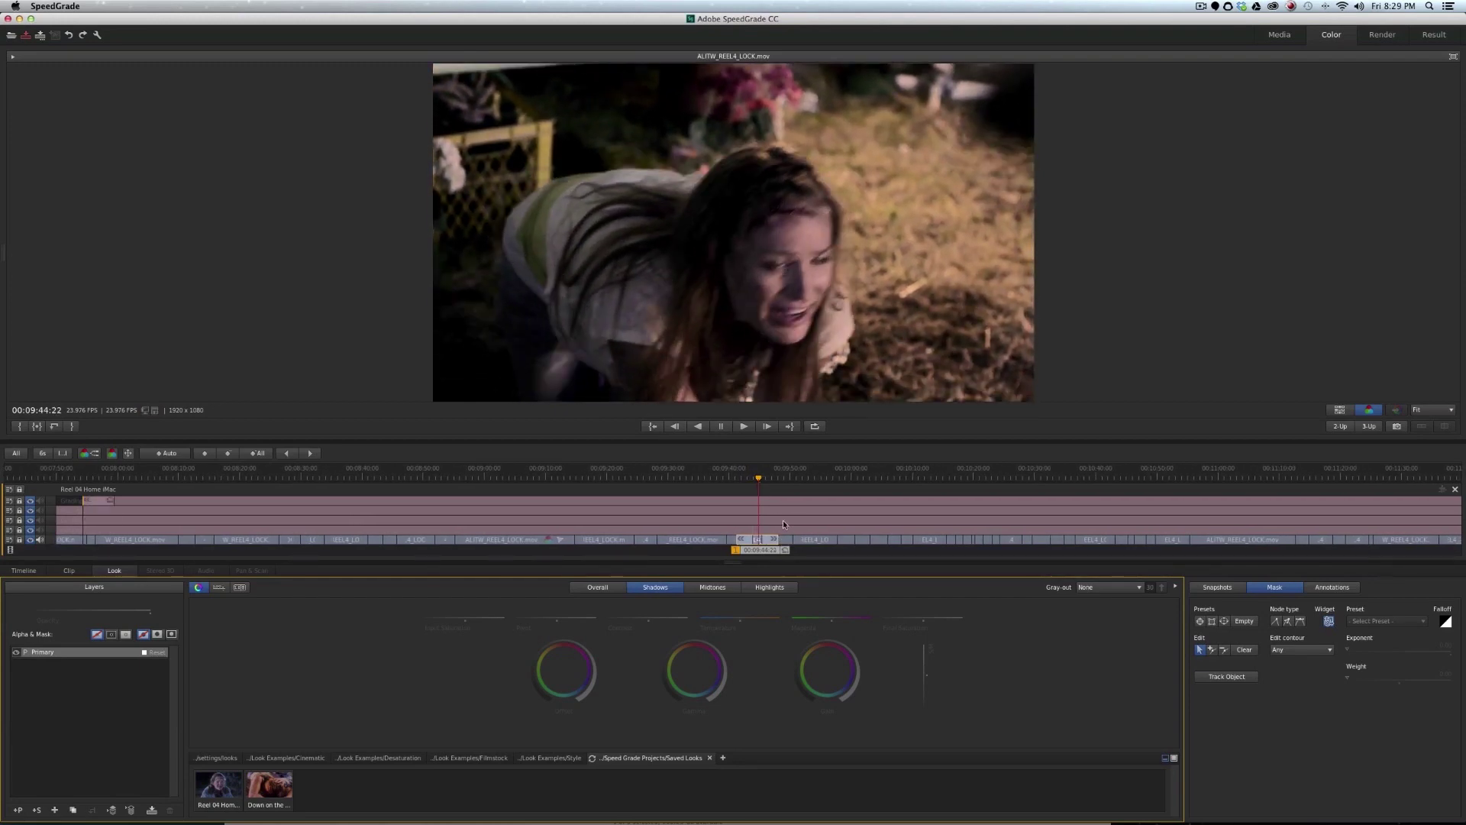
click(769, 587)
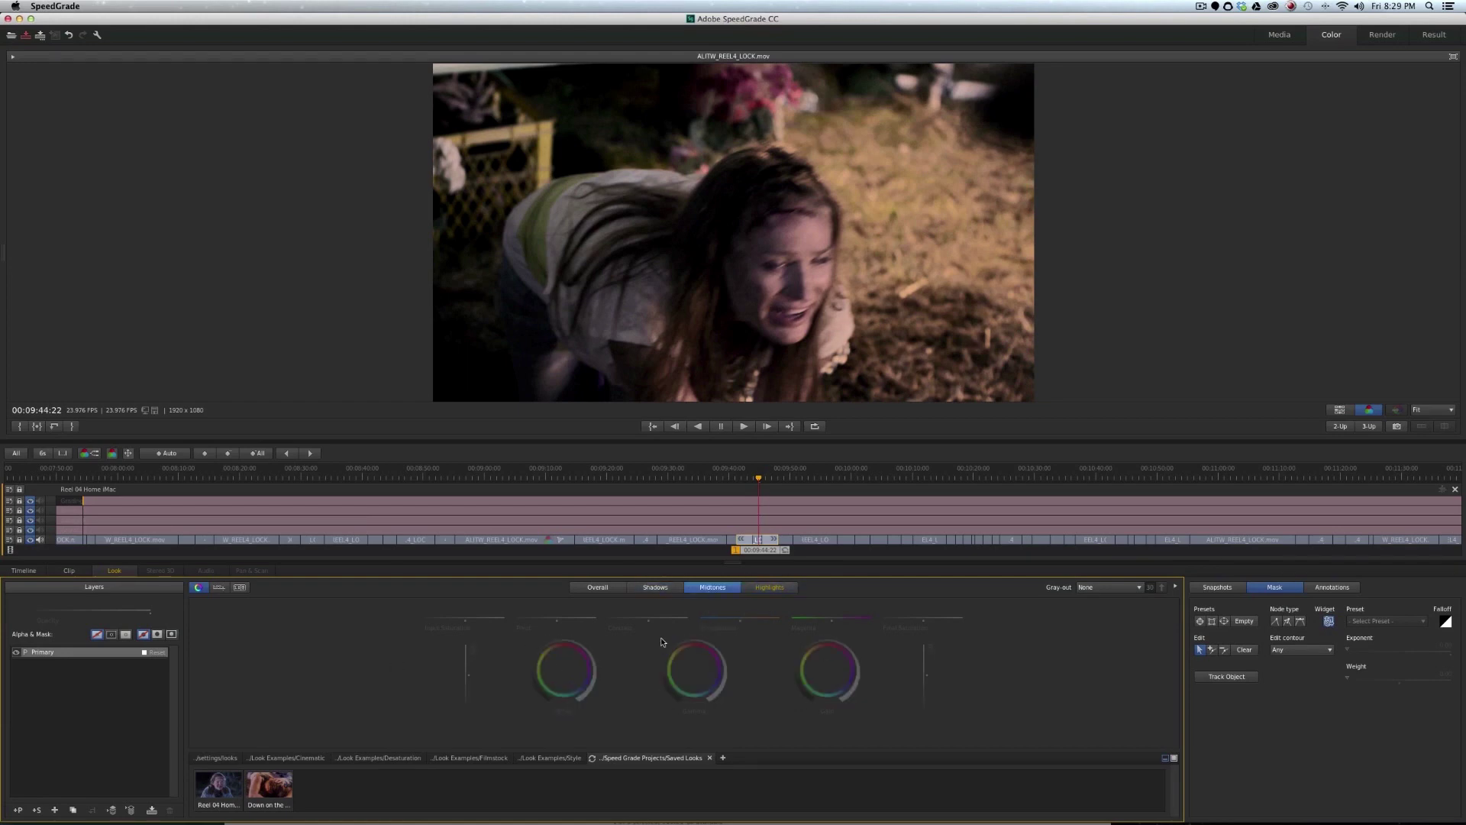
mouse_move(689, 644)
mouse_down()
mouse_move(582, 677)
mouse_move(775, 658)
mouse_up()
mouse_move(760, 551)
mouse_down()
mouse_move(741, 559)
mouse_move(773, 558)
mouse_move(757, 562)
mouse_up()
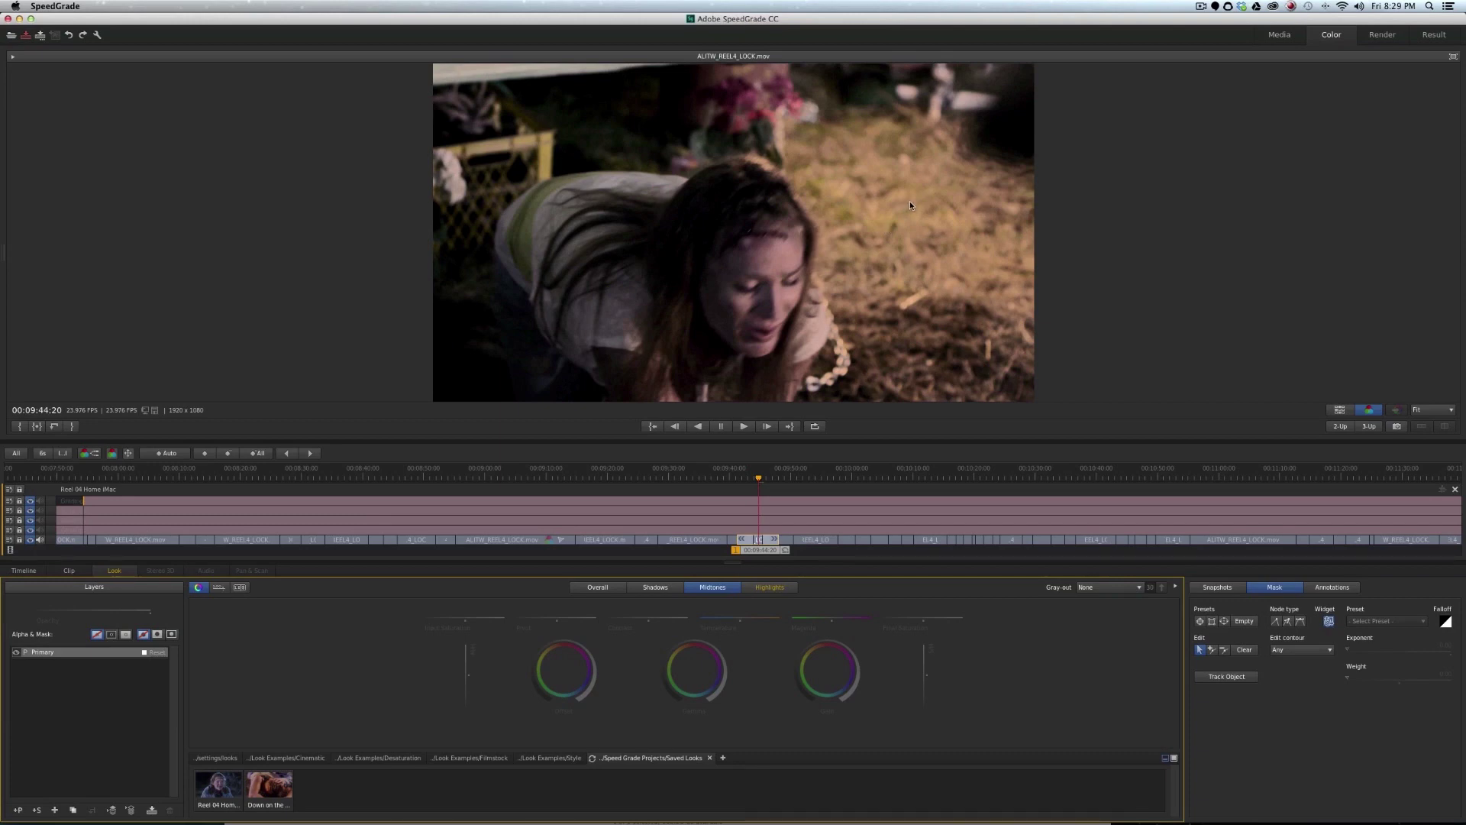
Step: At 00:09:44:15 in the crawling girl's shot, add a second Primary layer and place a large elliptical mask over the bright grass behind her
mouse_move(753, 551)
mouse_down()
mouse_move(797, 555)
mouse_move(752, 556)
mouse_up()
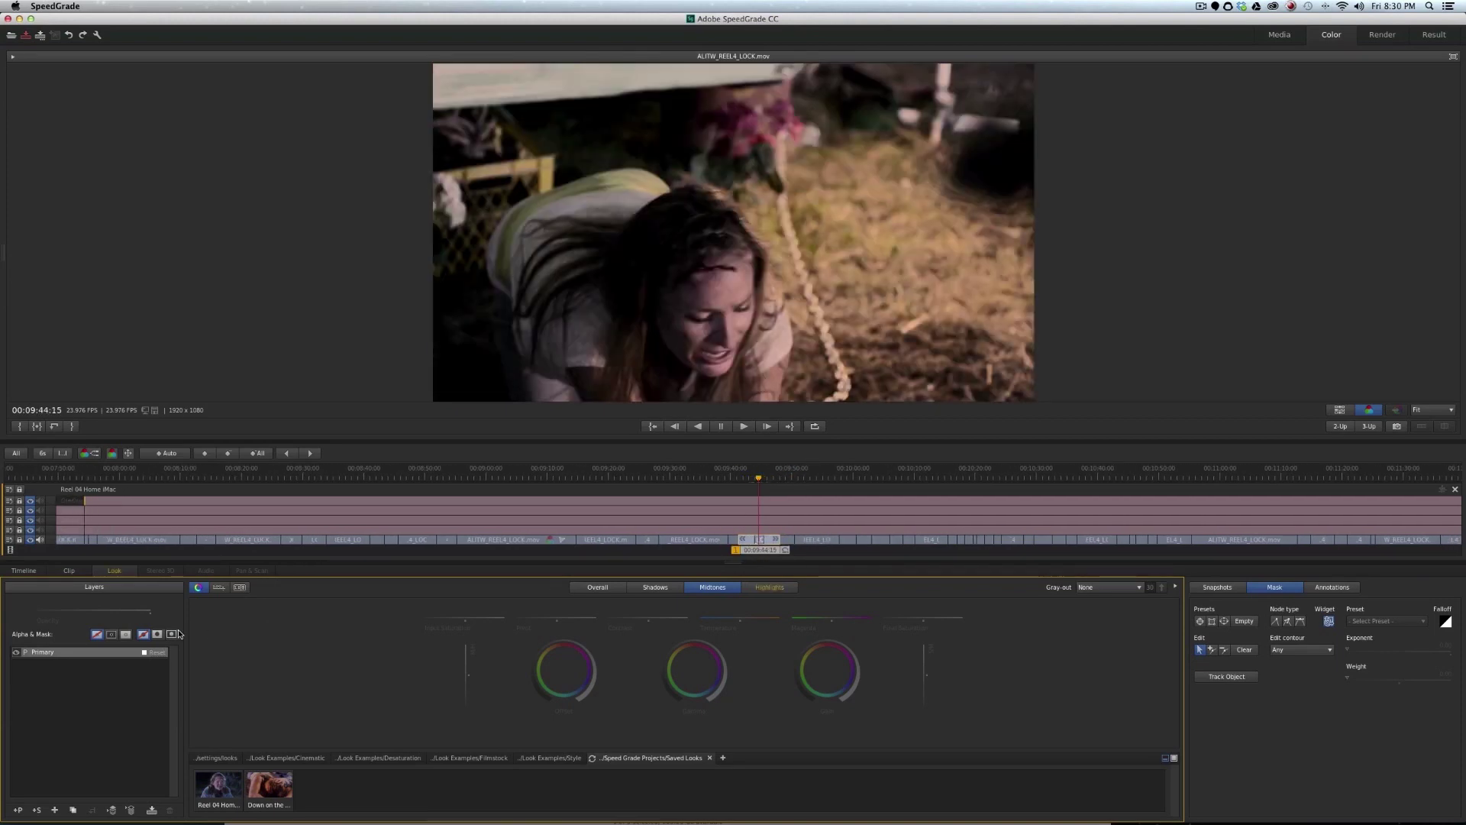
click(16, 811)
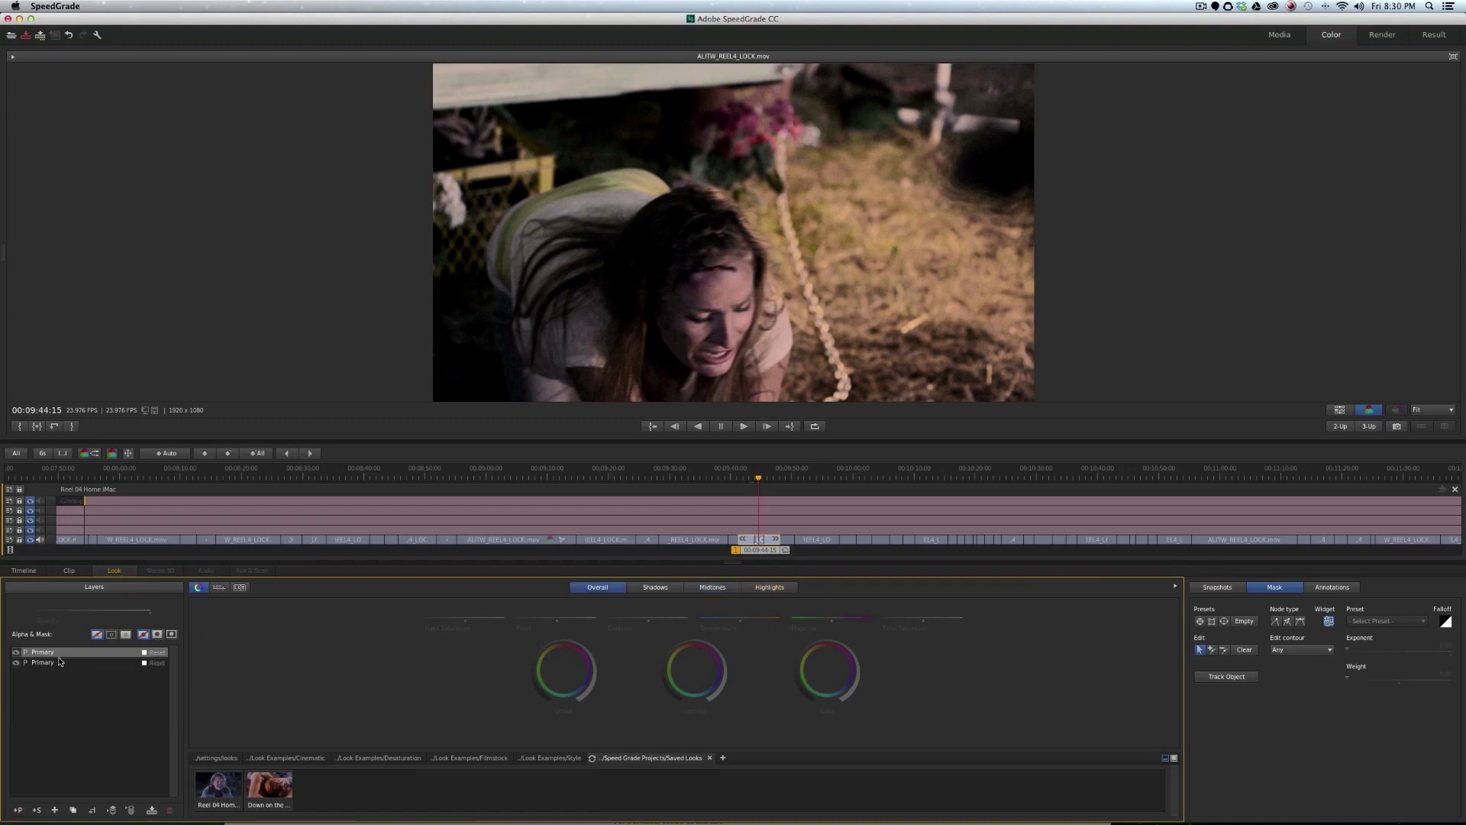
click(1224, 621)
drag(763, 244, 955, 211)
drag(970, 204, 940, 185)
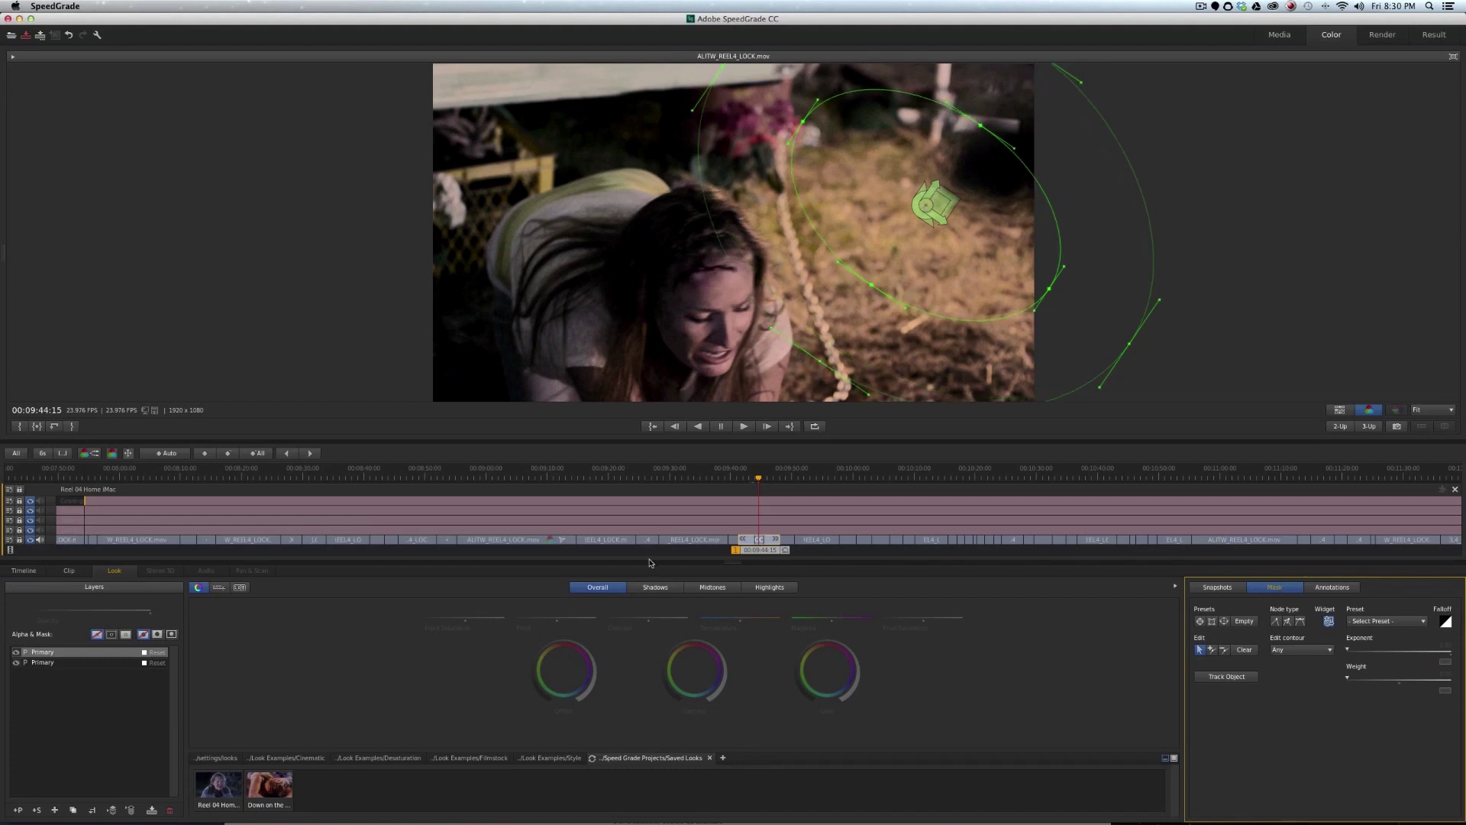
Step: Restrict the new Primary layer to the inside of its mask, lower its overall gamma to darken the grass, and play on to 00:09:45:22
click(157, 634)
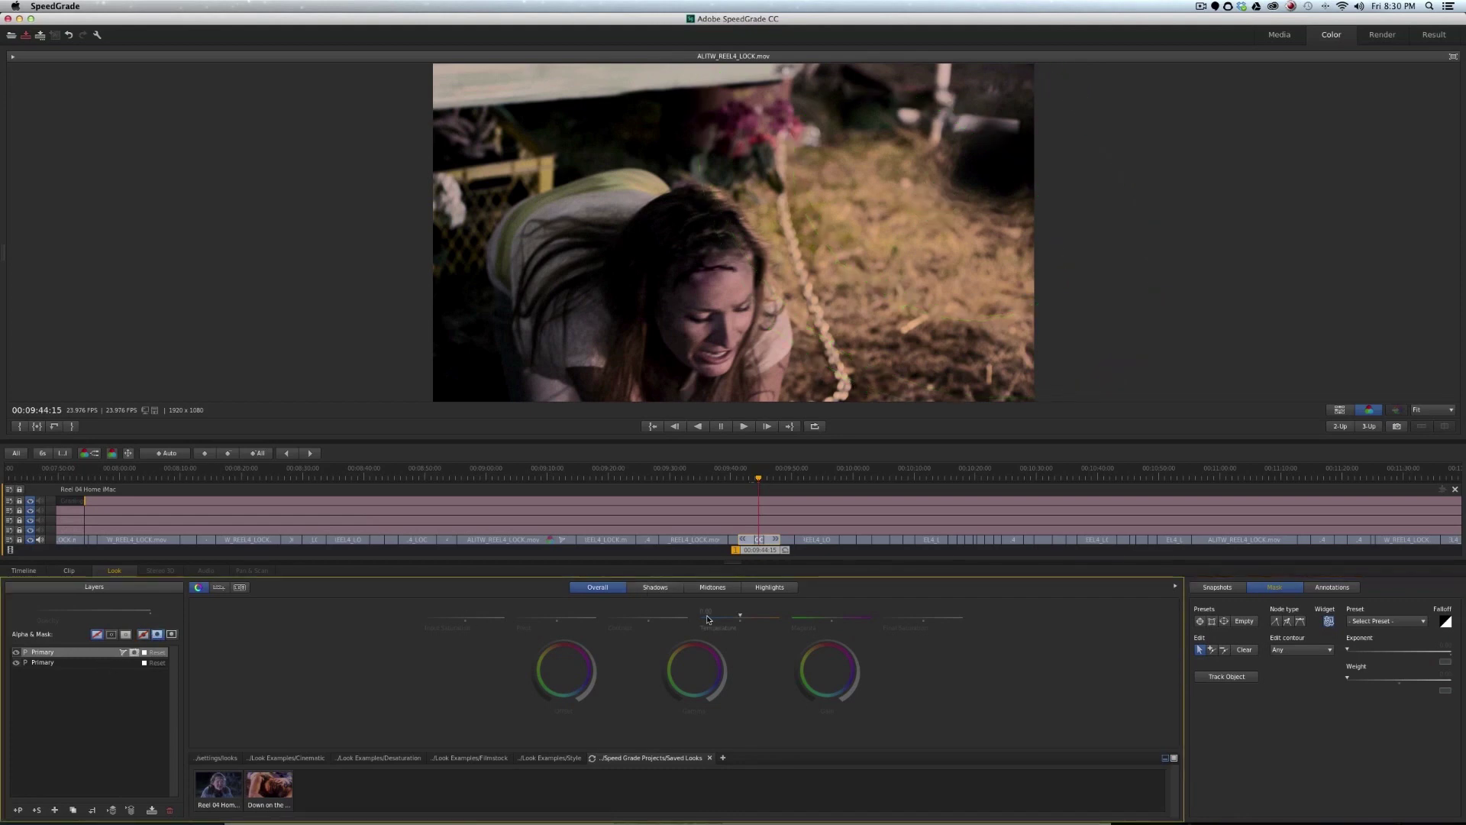
drag(690, 637, 578, 645)
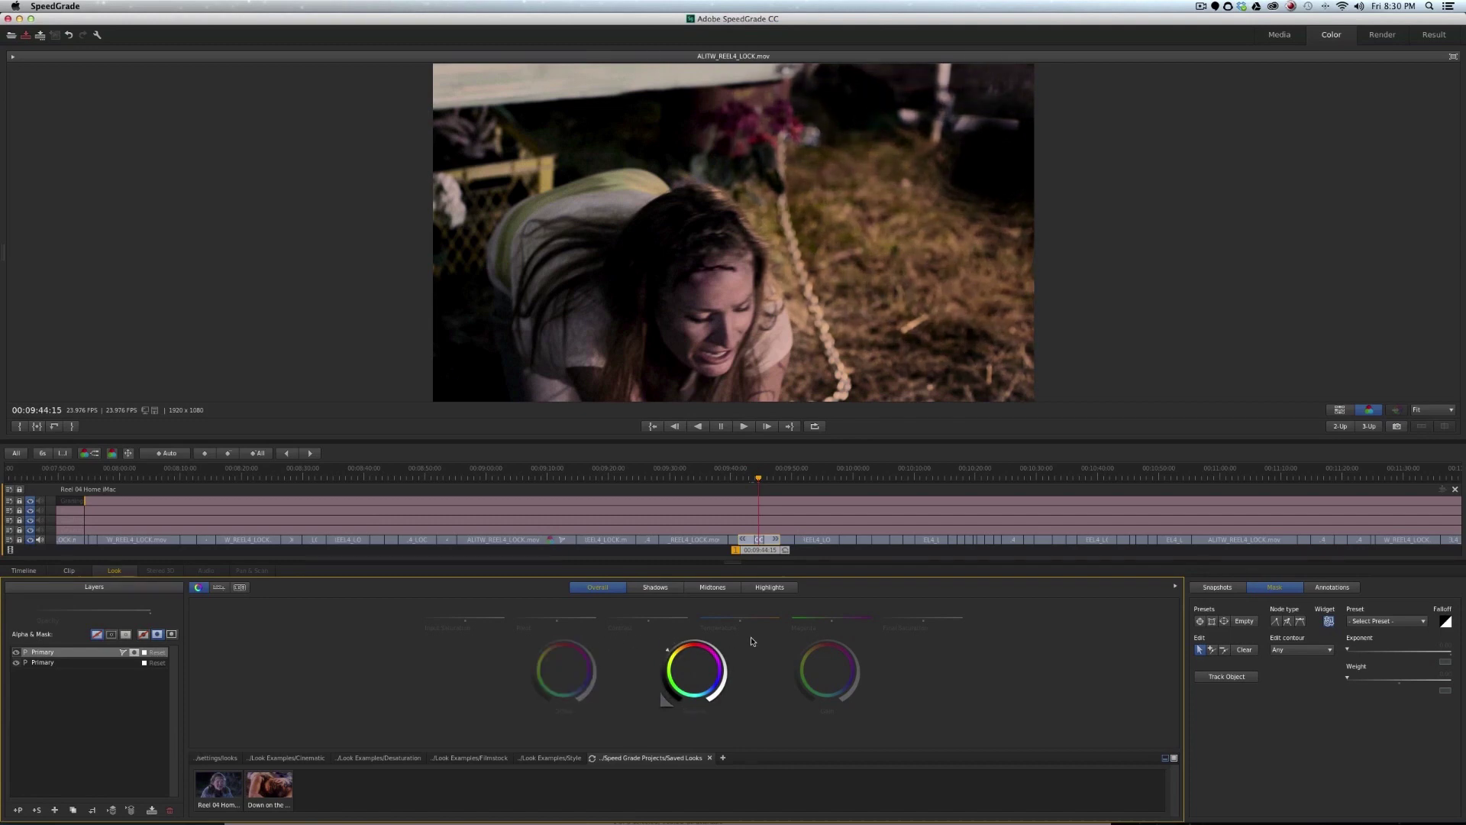
key(space)
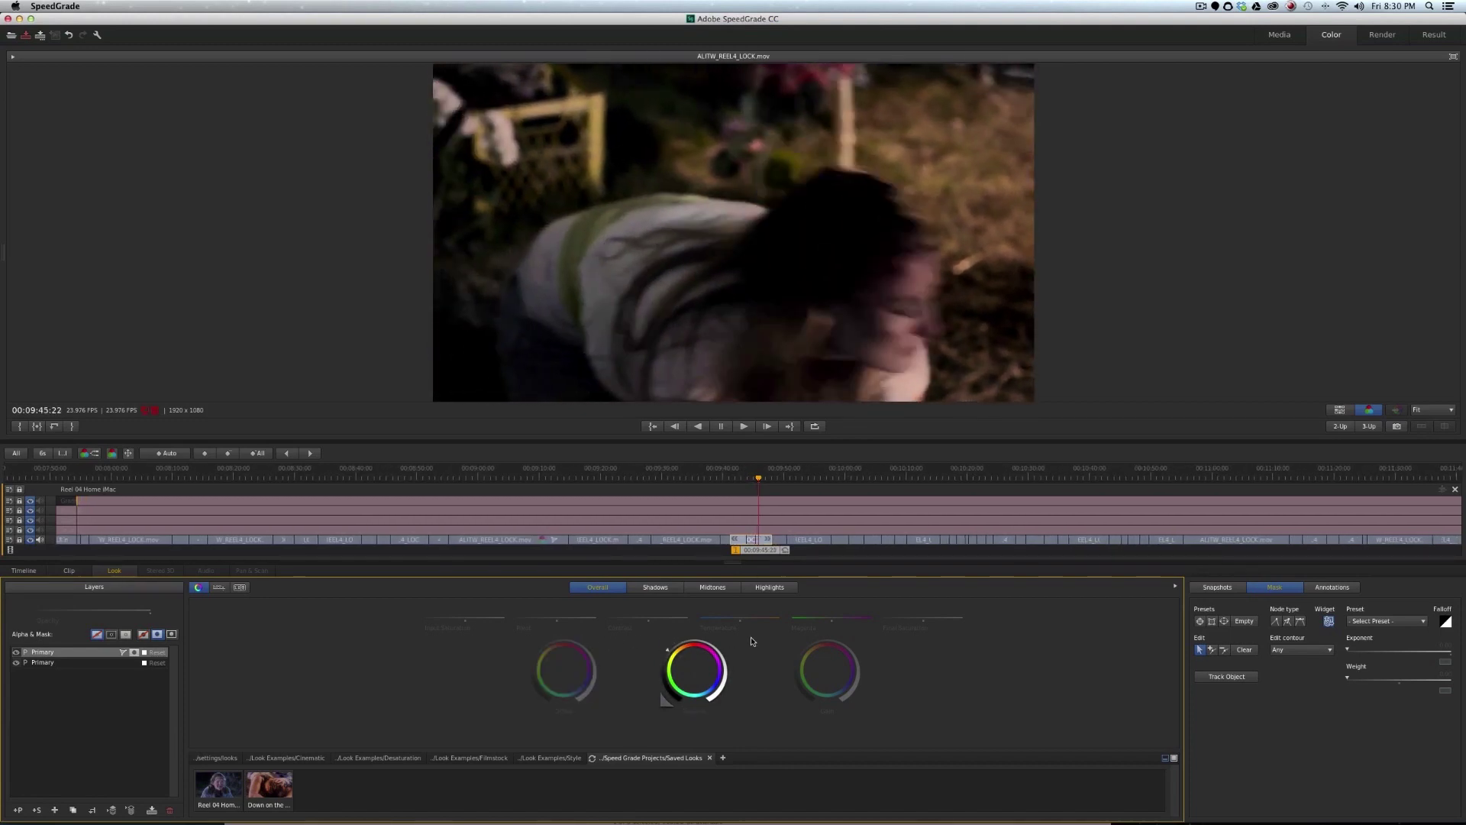
key(space)
Step: Replay the shot from about 00:09:41:15 and check how the masked area falls across the girl around 00:09:42:18
drag(769, 557, 728, 562)
key(space)
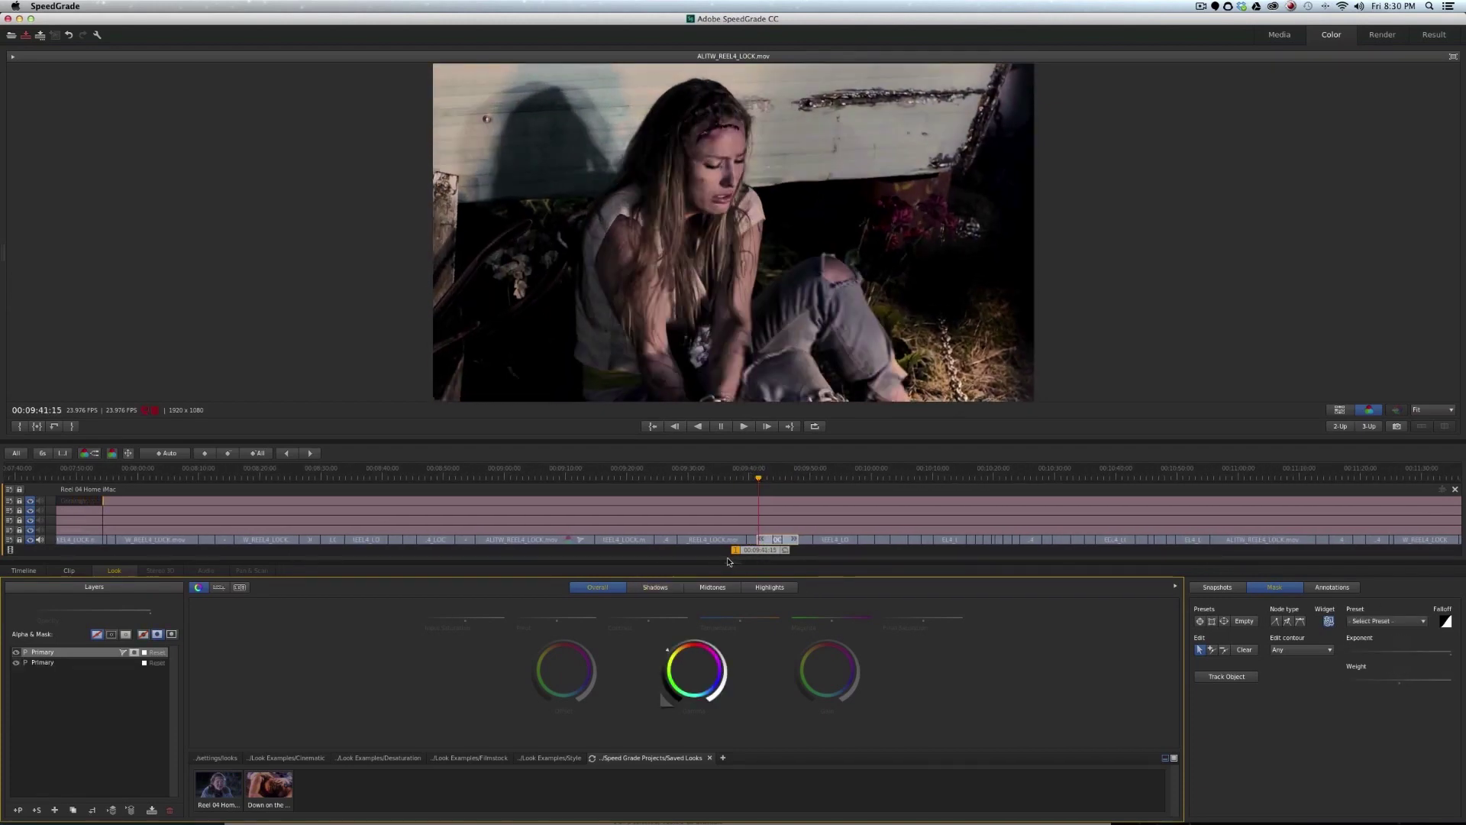
key(space)
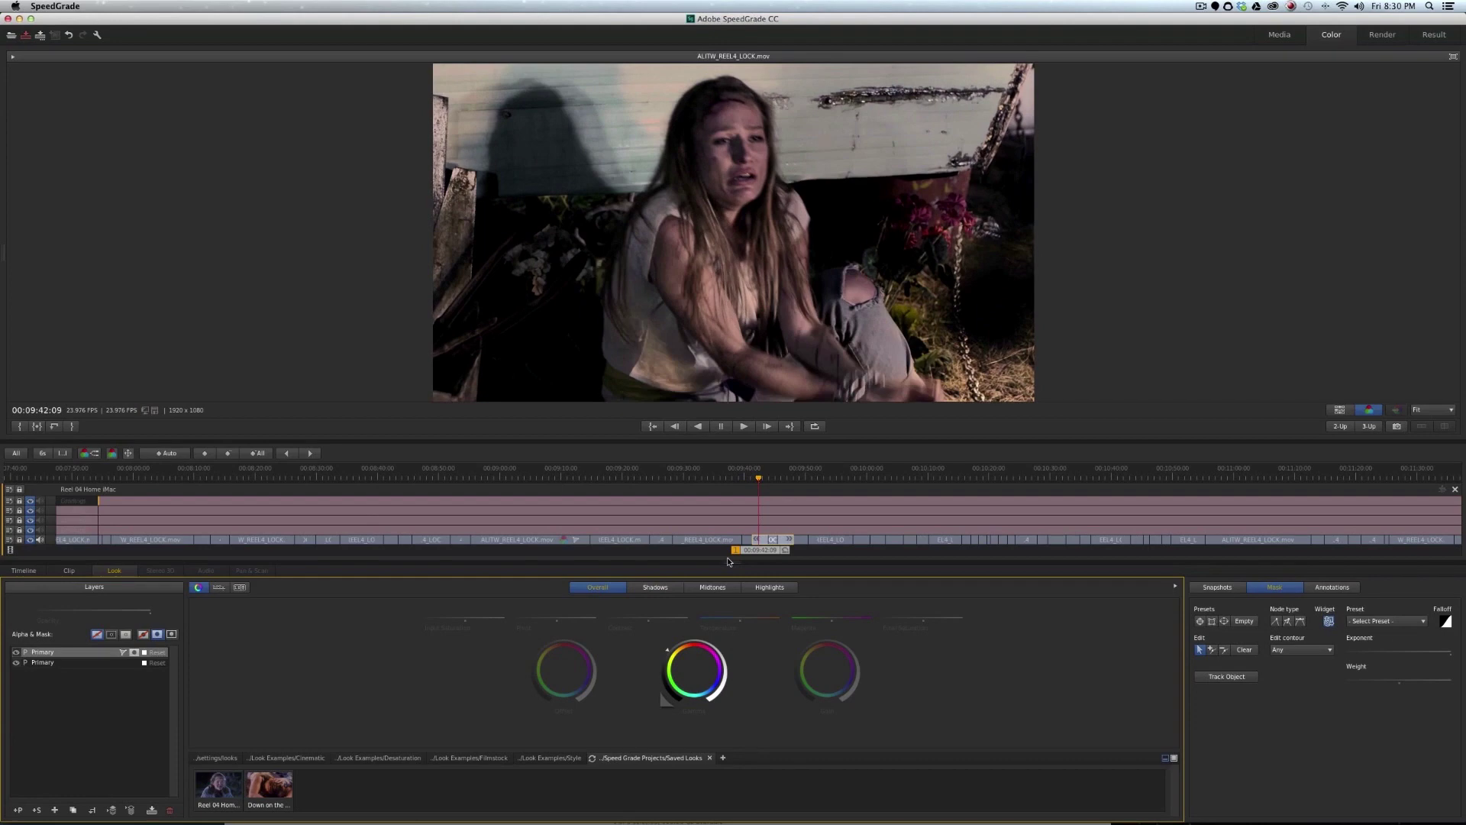
click(1290, 590)
key(space)
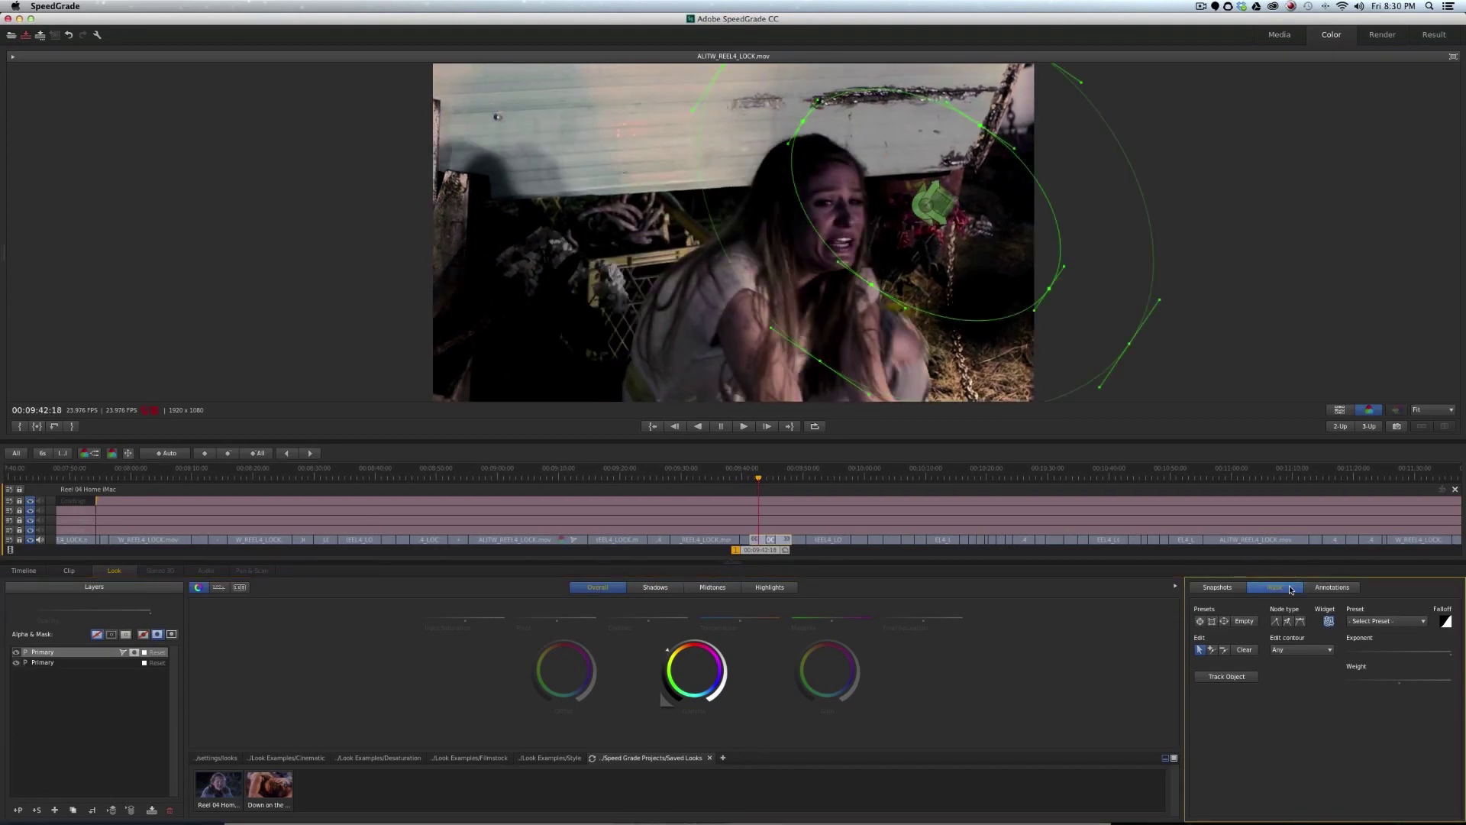
key(space)
click(1016, 596)
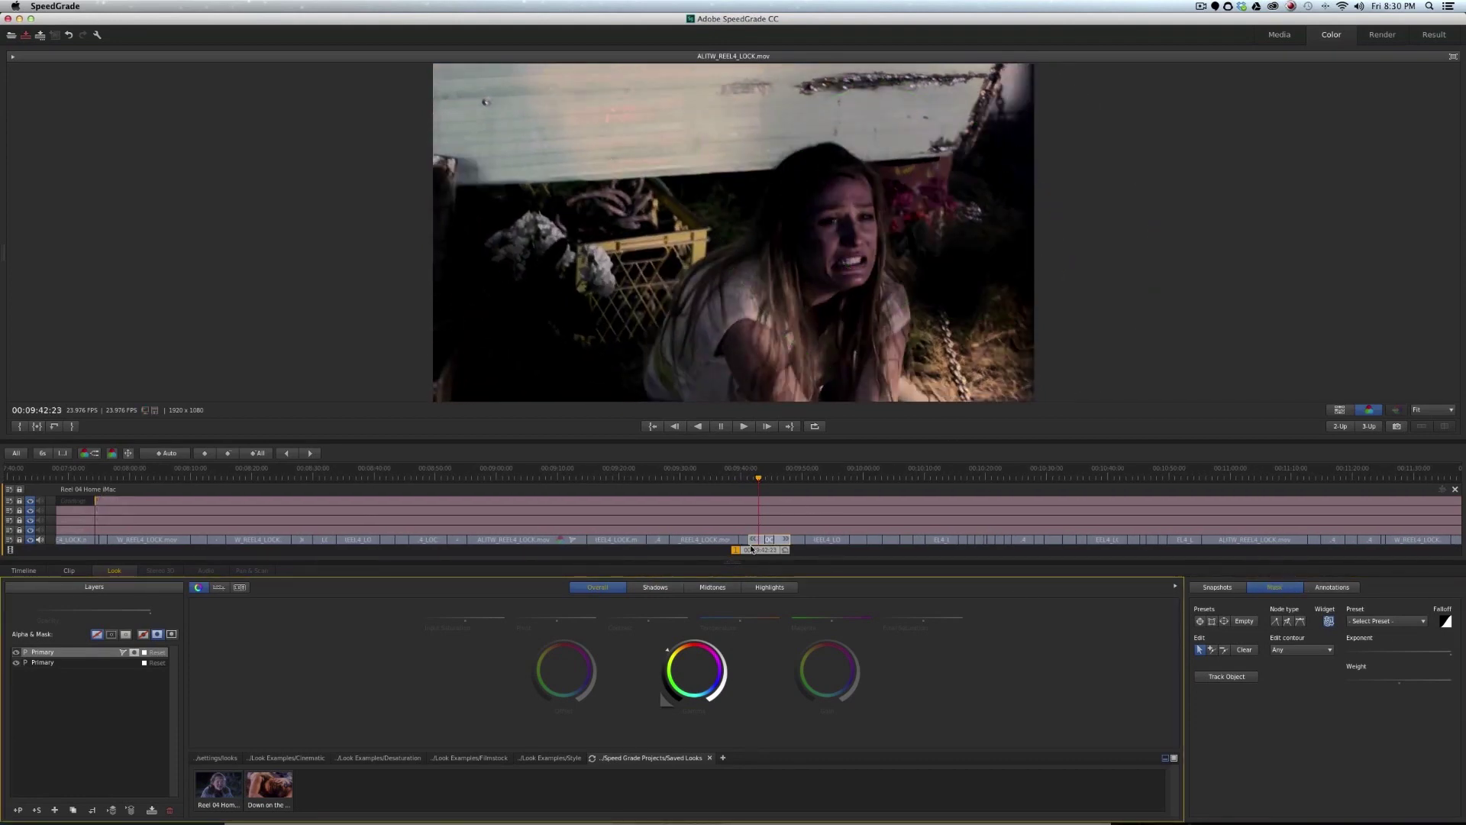
drag(747, 553, 739, 553)
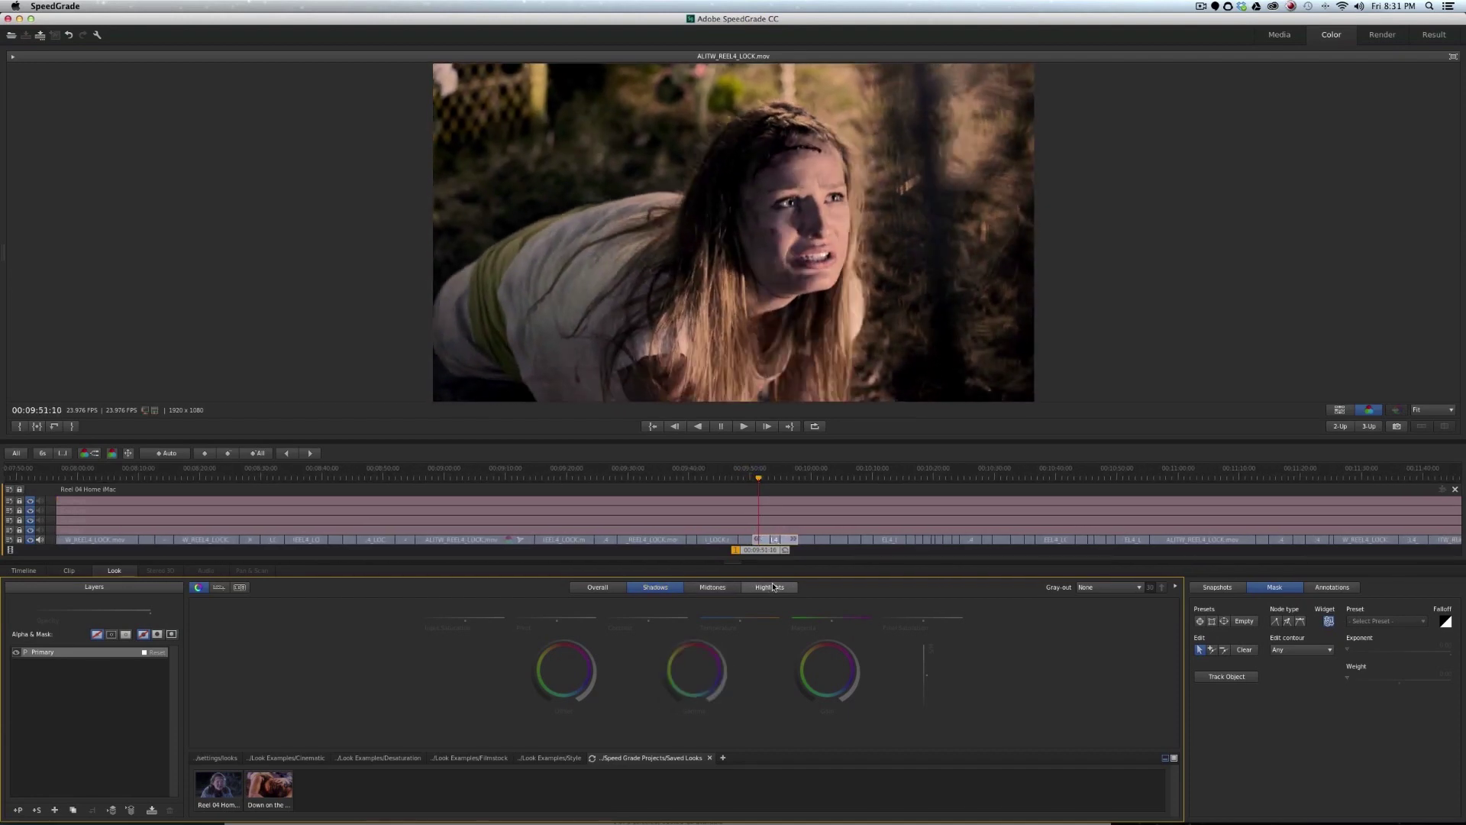
Step: Apply the masked two-layer grade to the crawling girl's shot at 00:09:51:10 and move the mask up over the dark background beside her
key(equal)
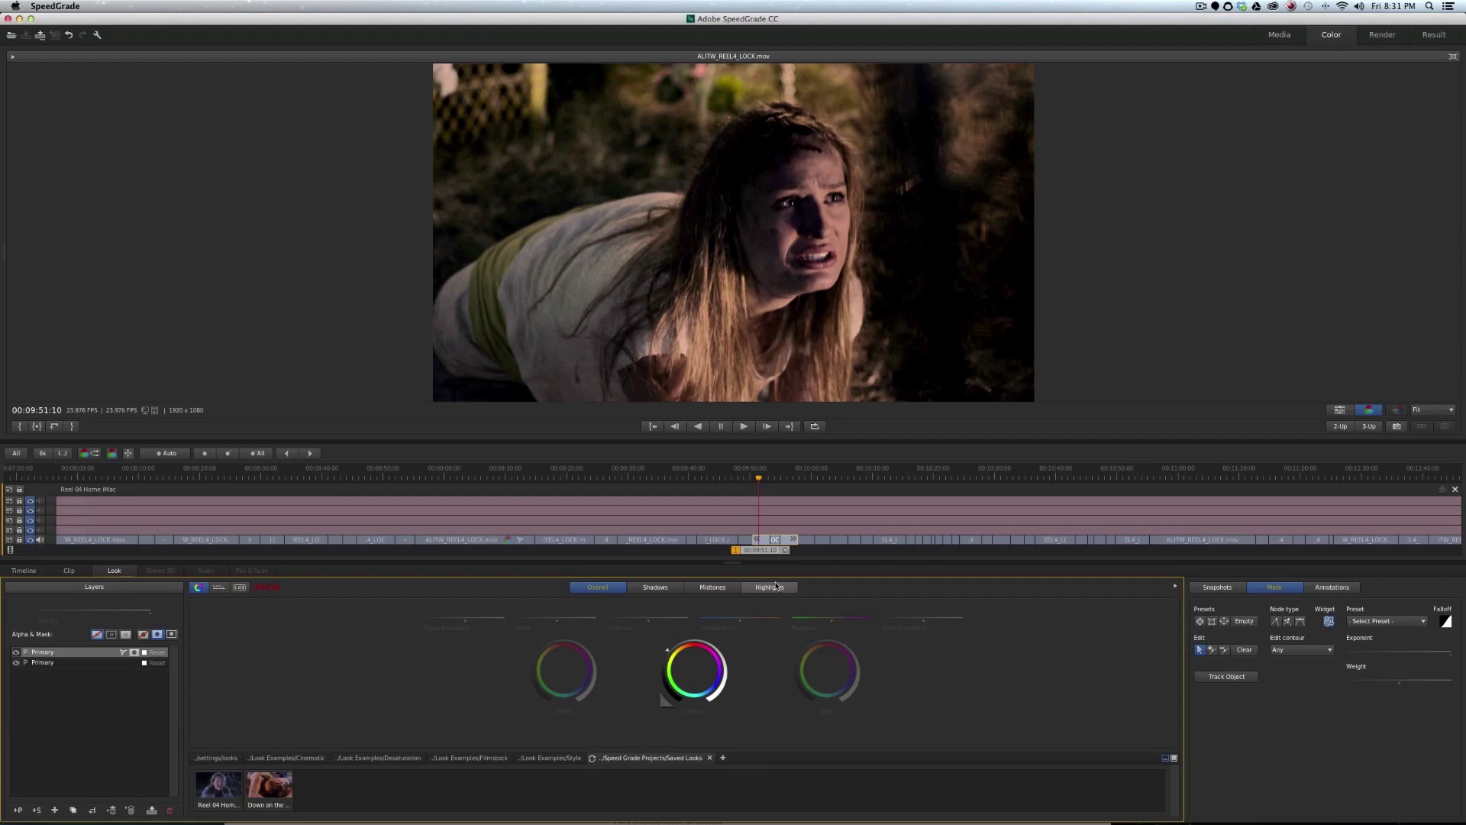
click(1271, 586)
drag(931, 203, 976, 116)
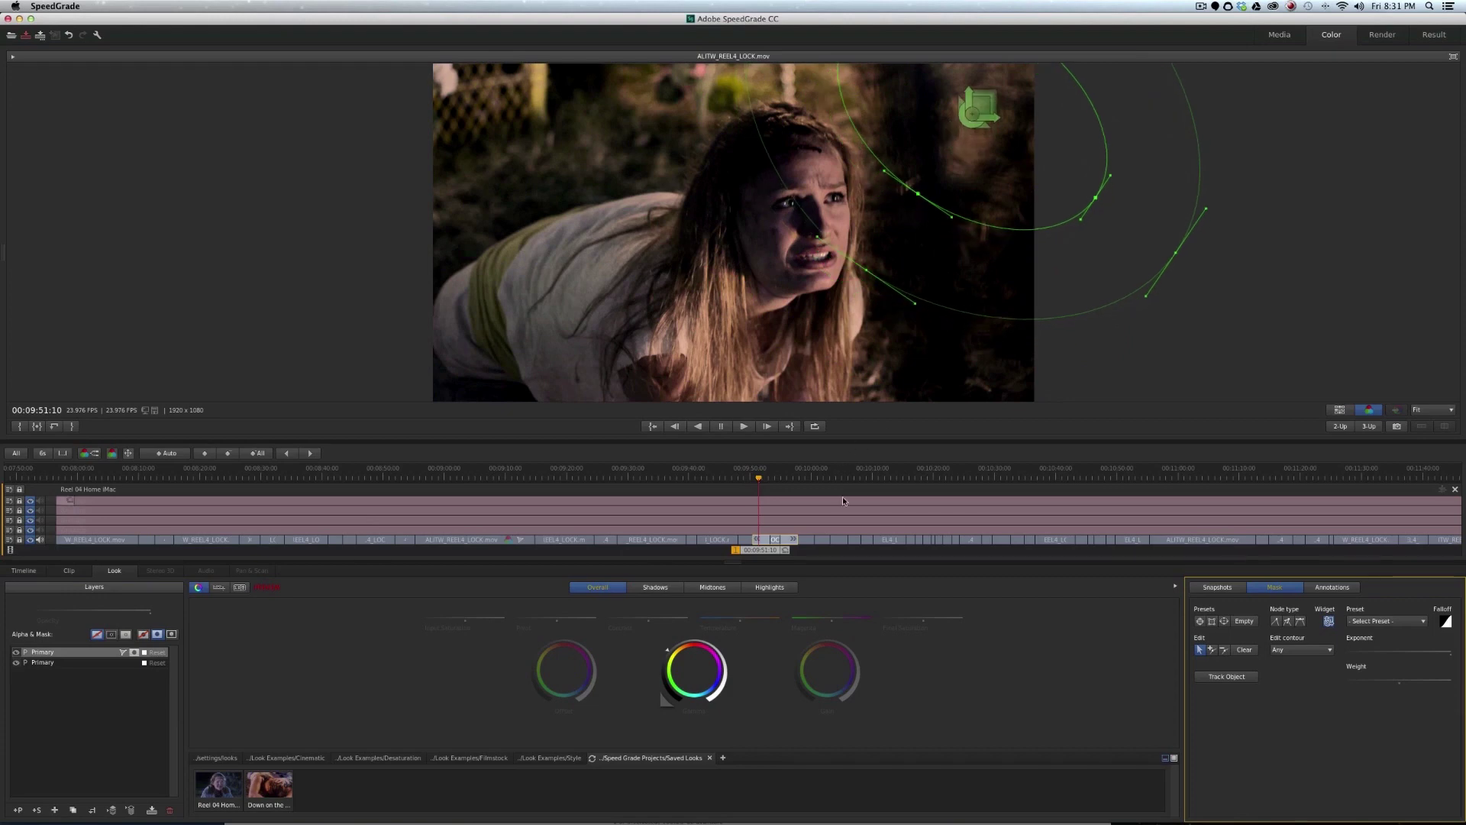
click(916, 654)
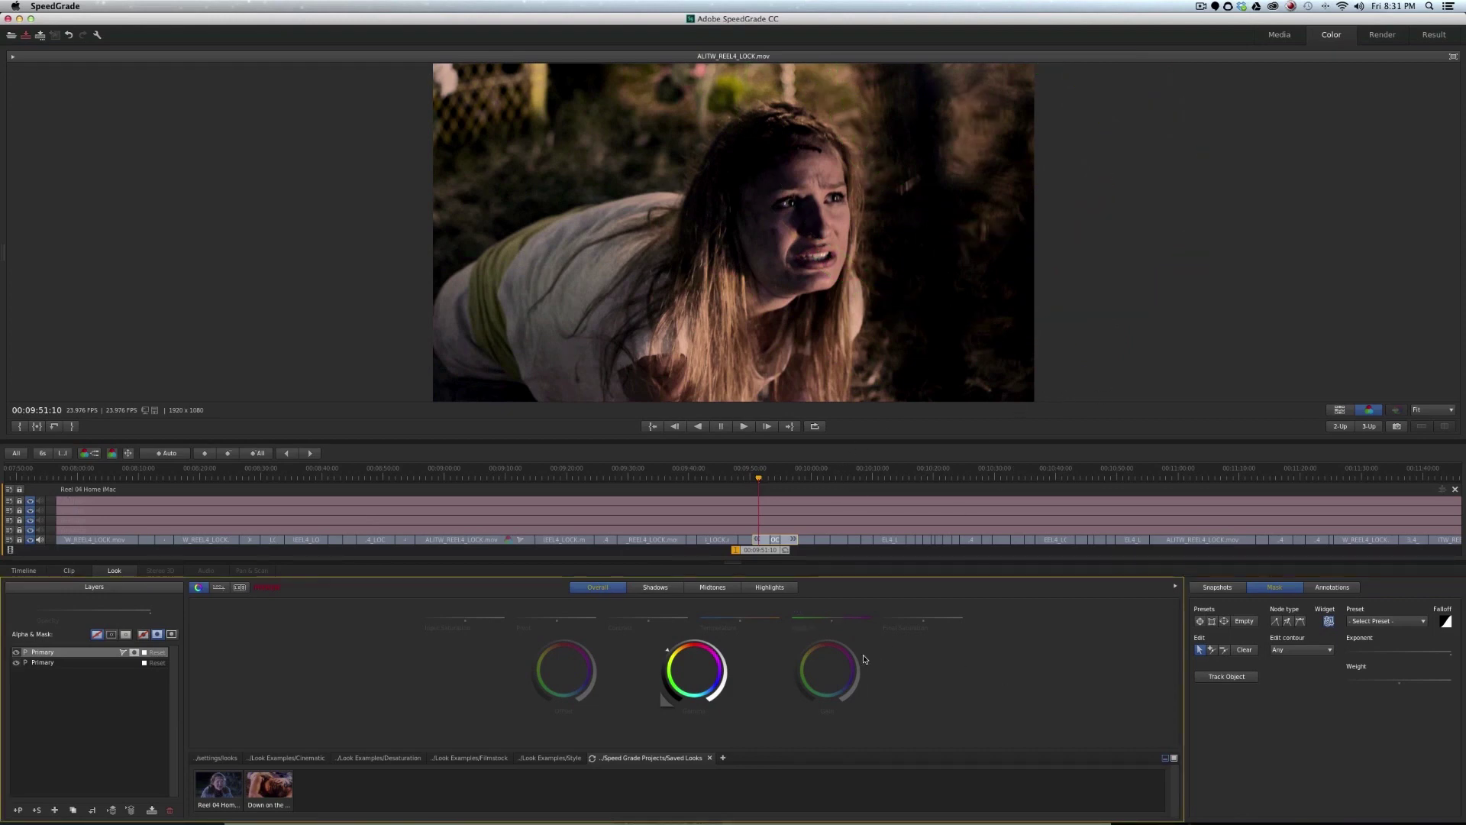
Step: Play on to the girl's shot at 00:10:01:06, apply the masked two-layer grade, and compare by deleting the masked layer and restoring it
key(space)
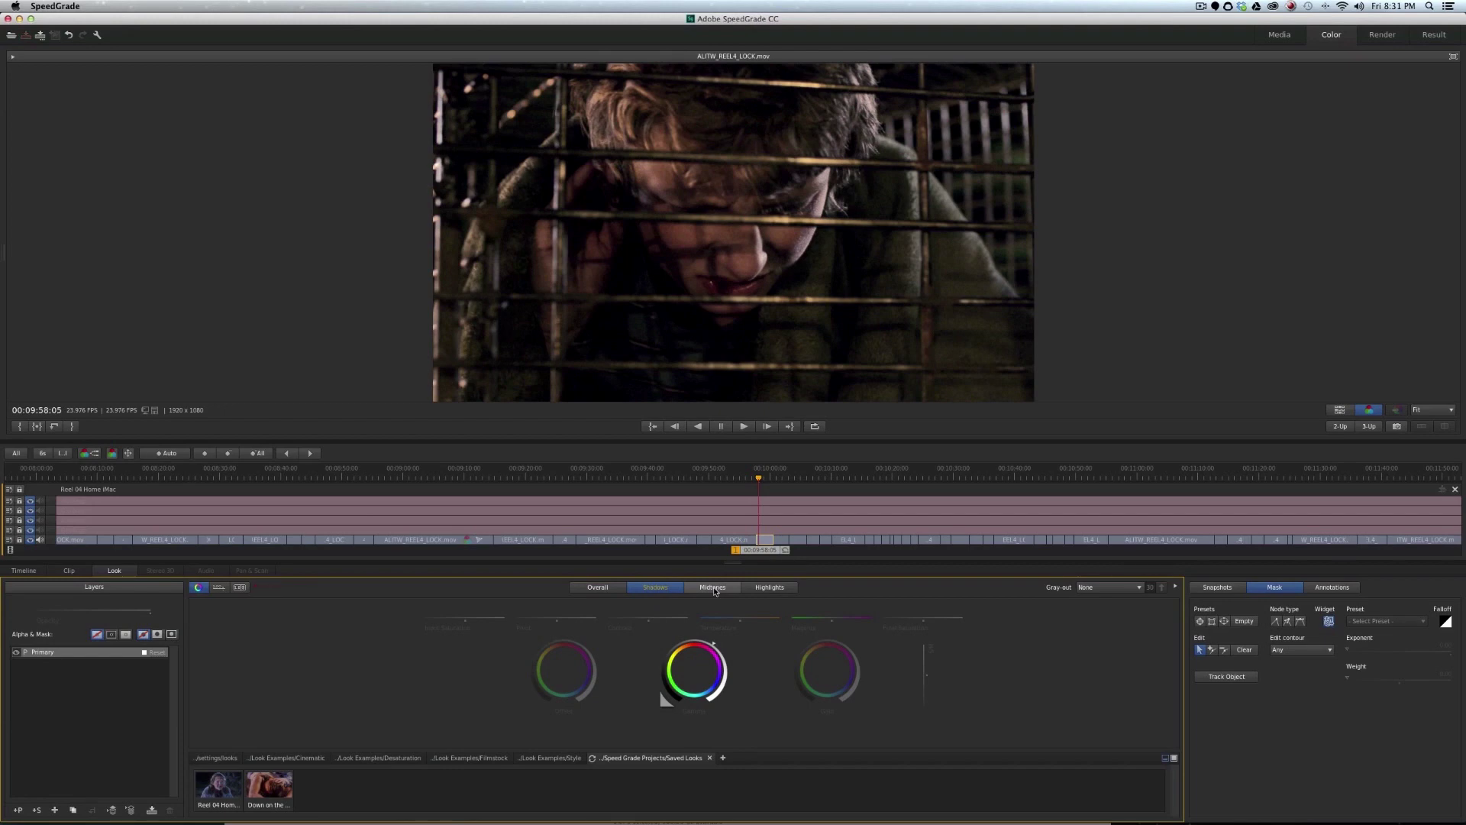
key(space)
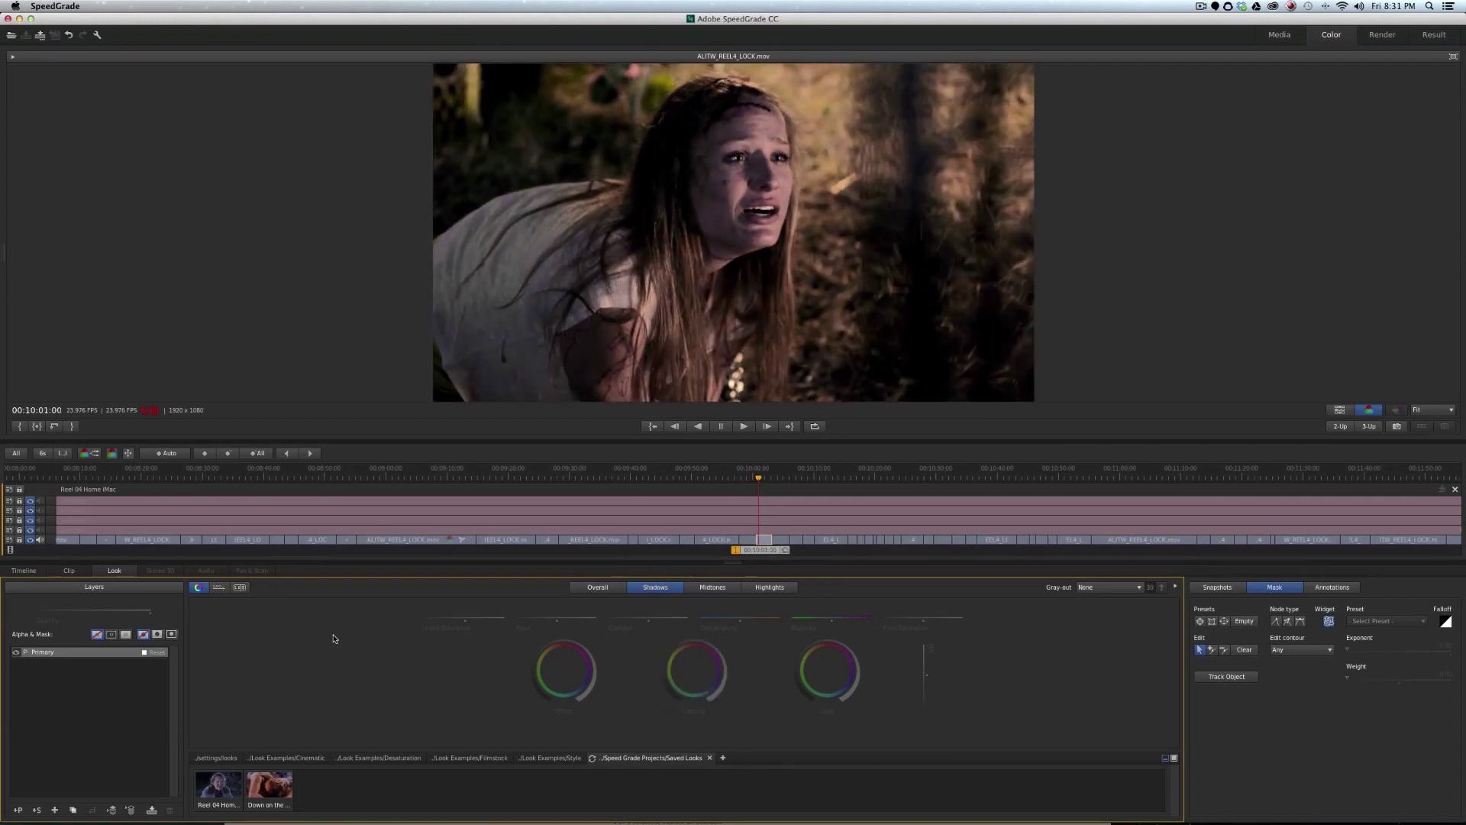
key(equal)
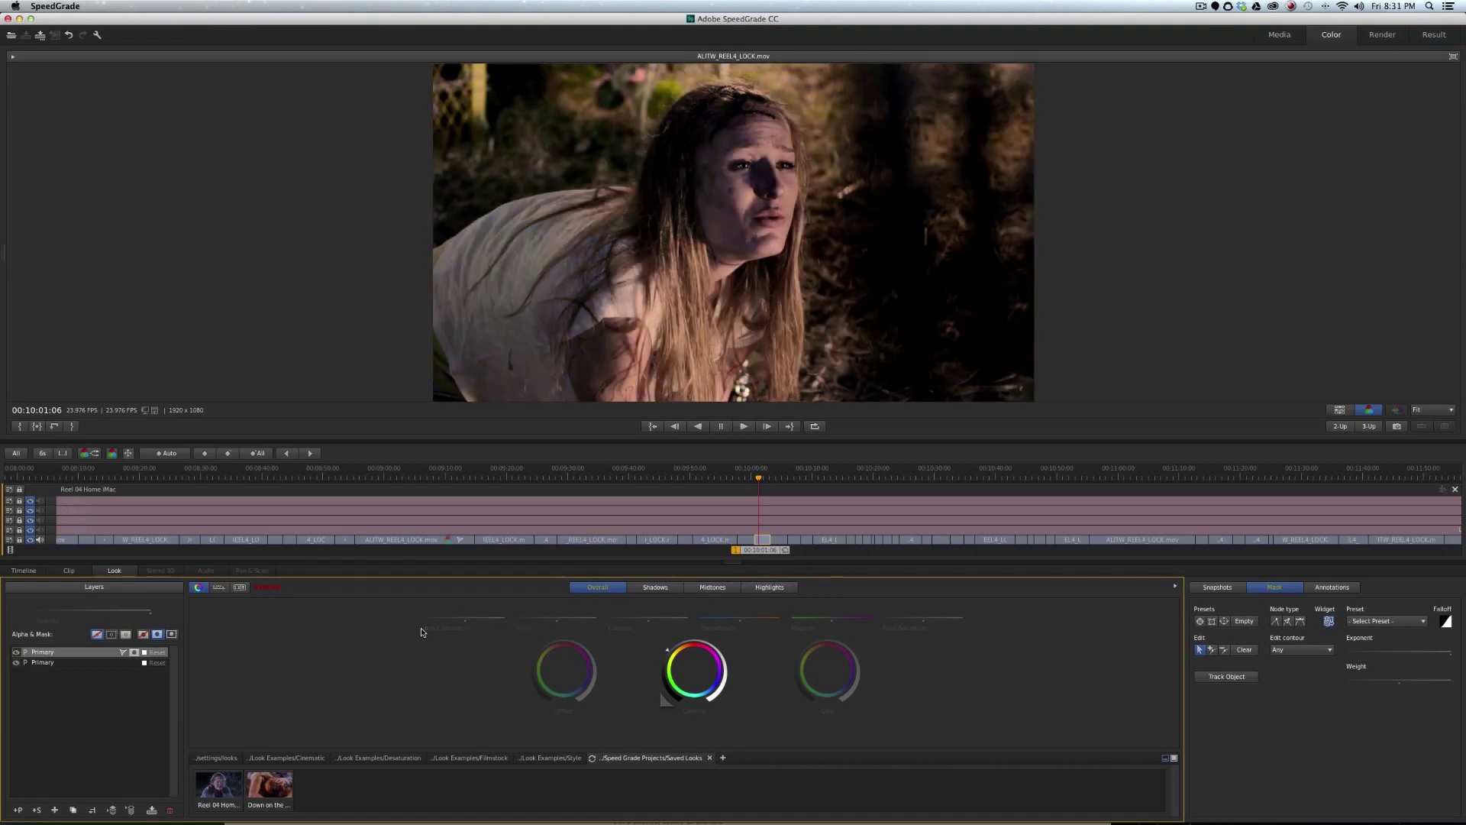
key(Delete)
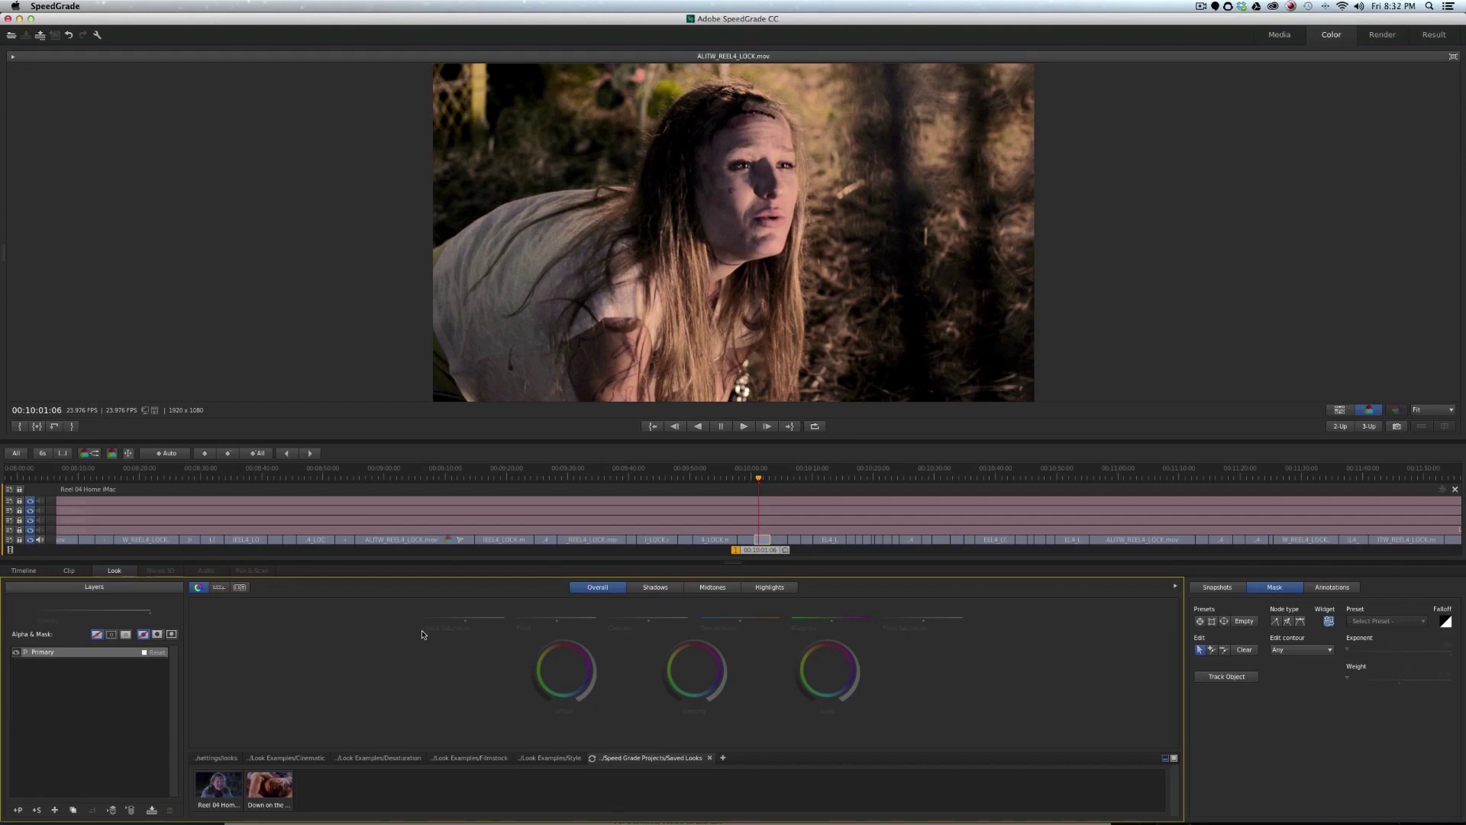
key(super+z)
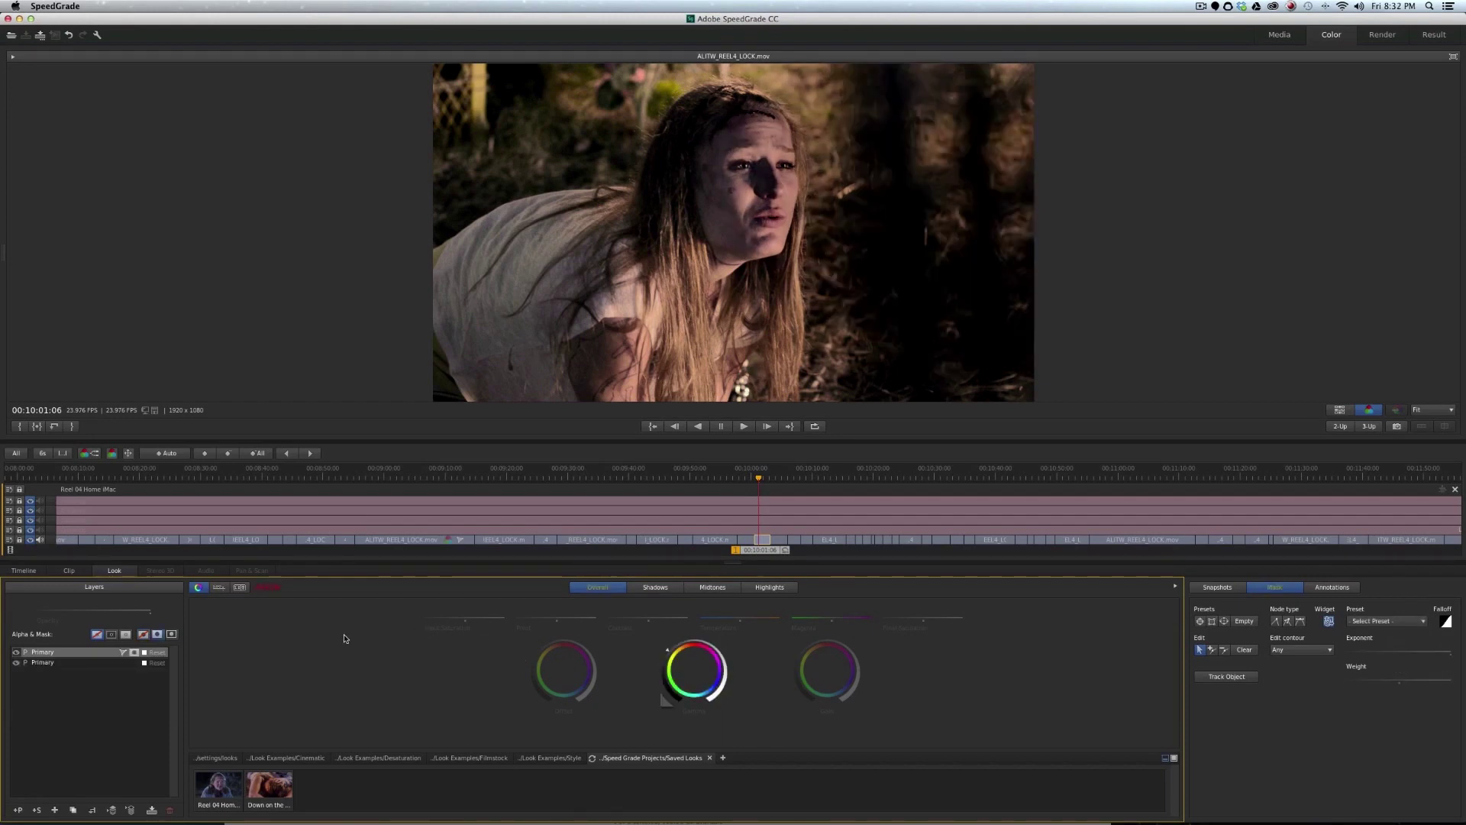
Step: Play on to the through-the-cage shot at 00:10:06:23 and place an elliptical mask over the grass beside the girl on a second Primary layer
key(space)
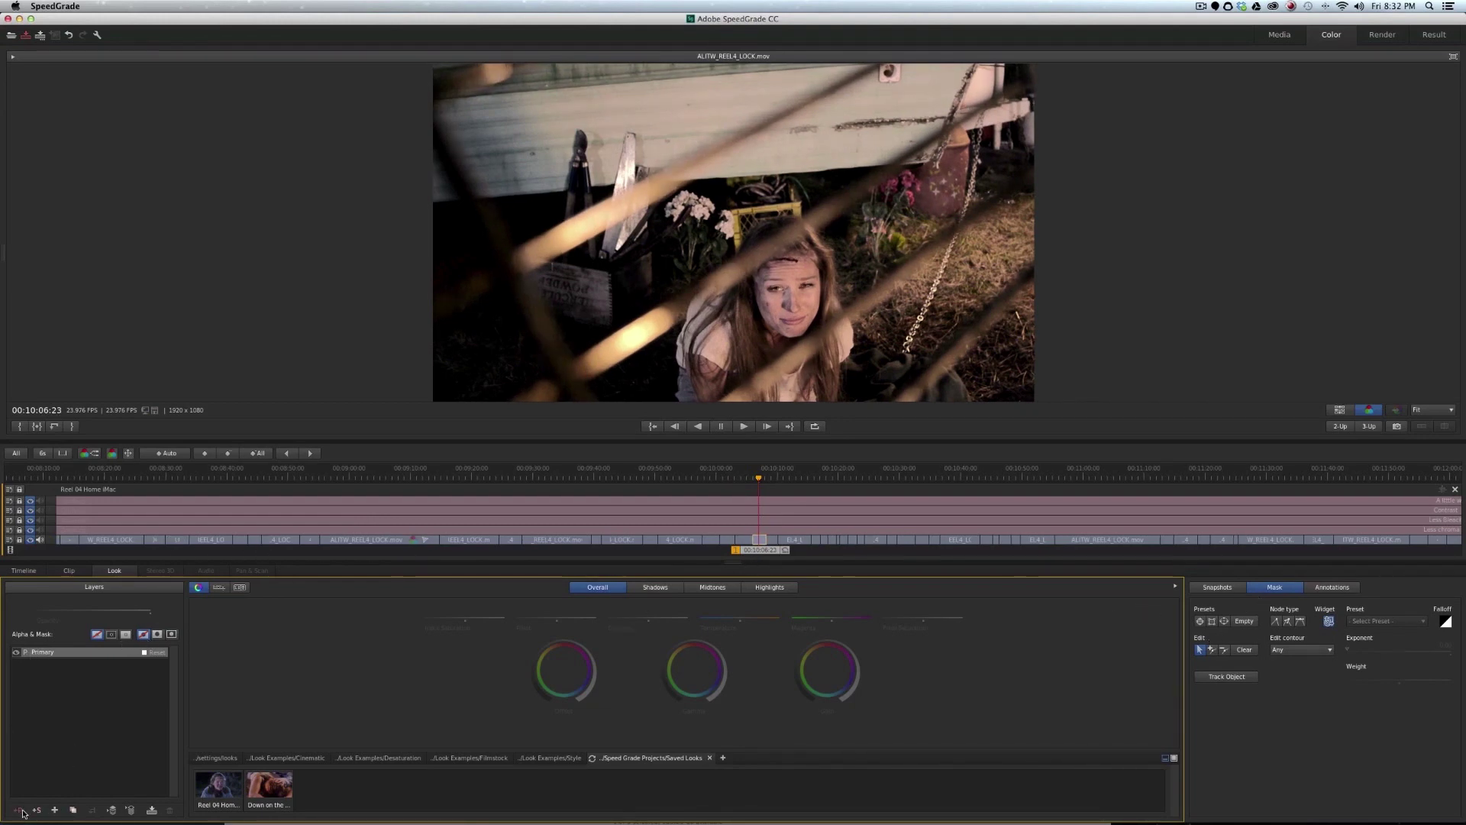
click(1224, 622)
drag(739, 242, 1005, 242)
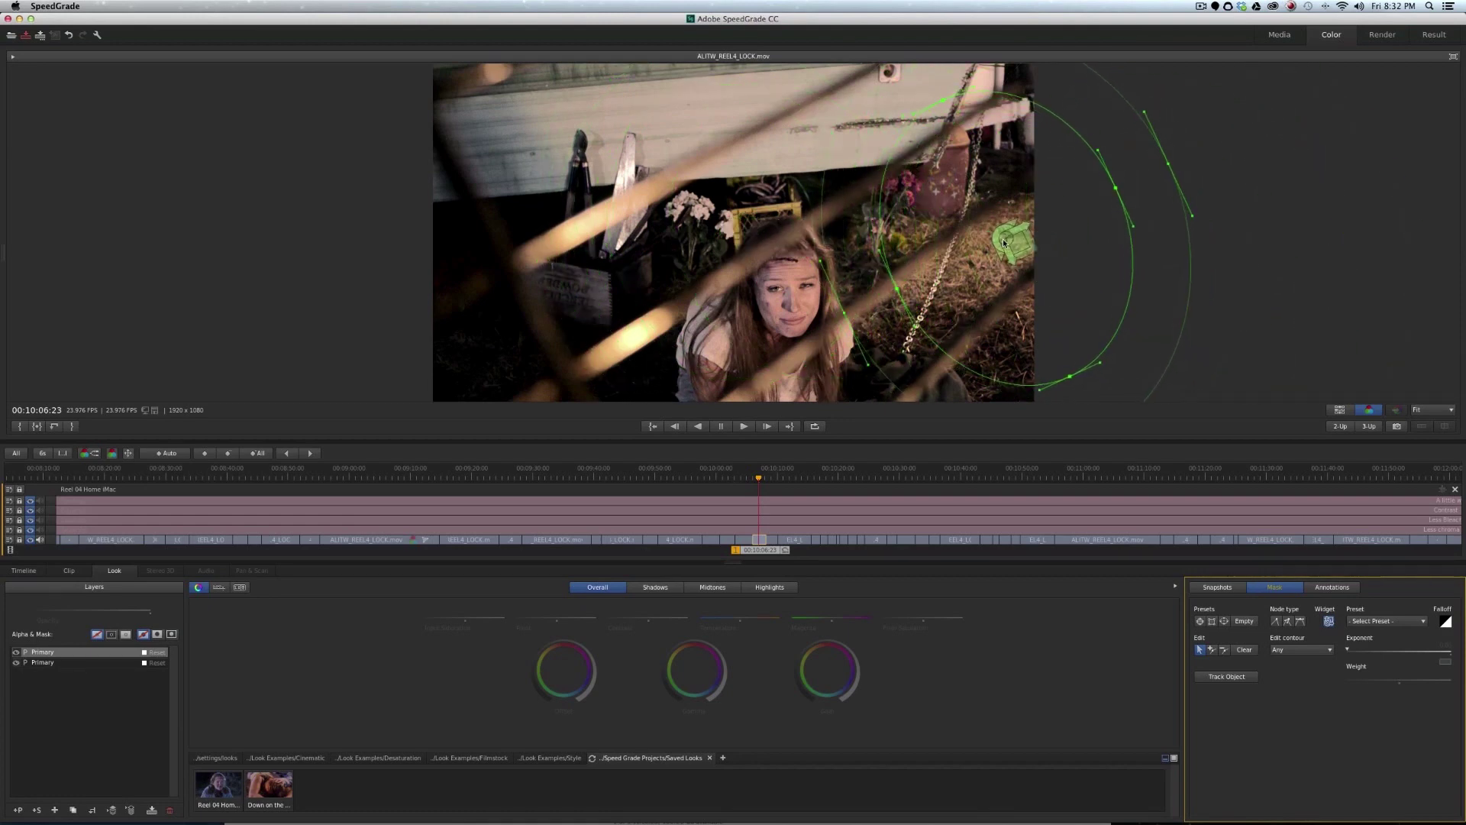
Step: Restrict the second Primary layer to the inside of its mask and darken the grass with overall gamma, offset and midtones gamma
click(156, 633)
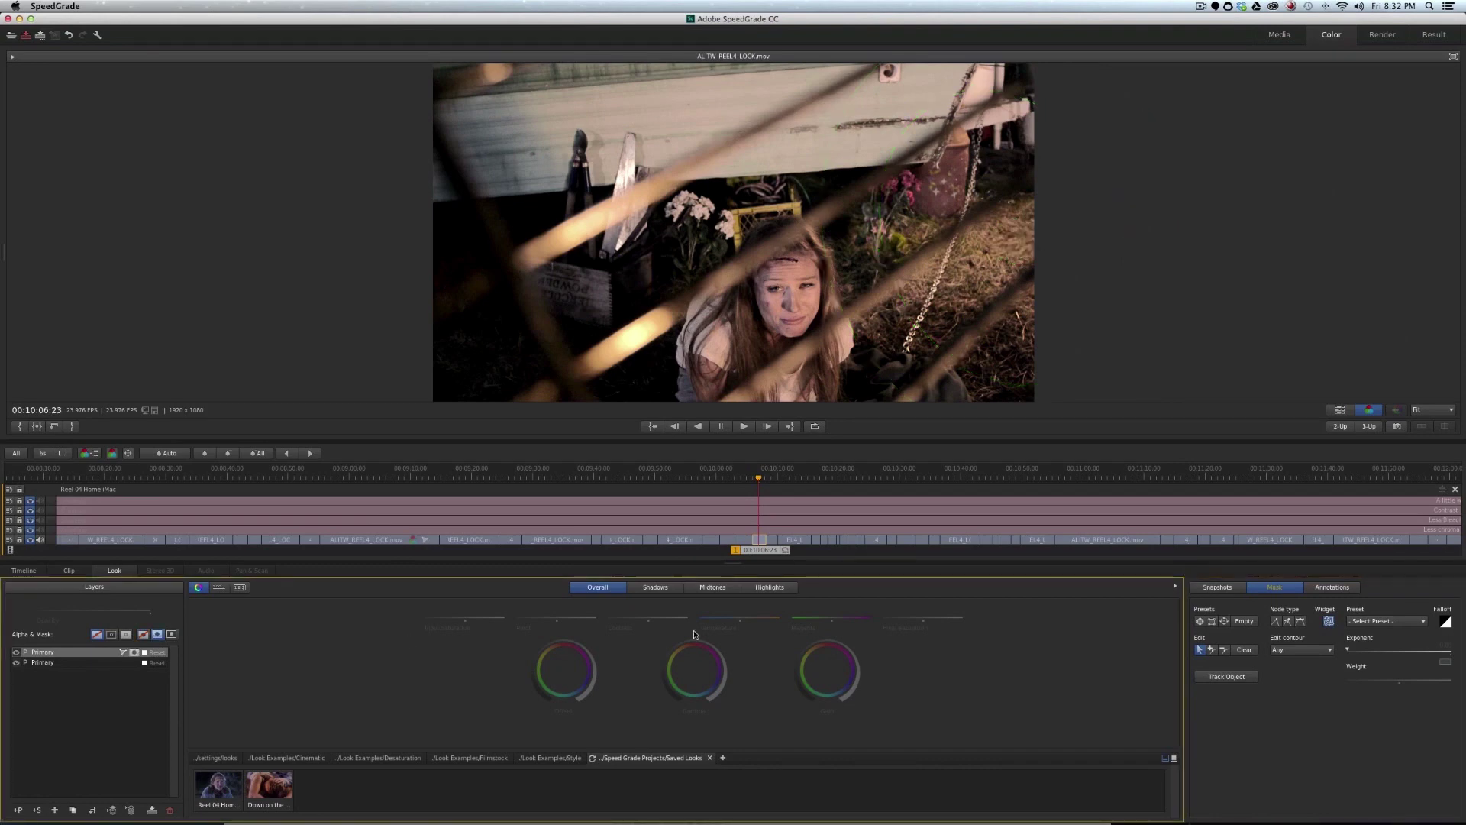
drag(694, 639, 565, 638)
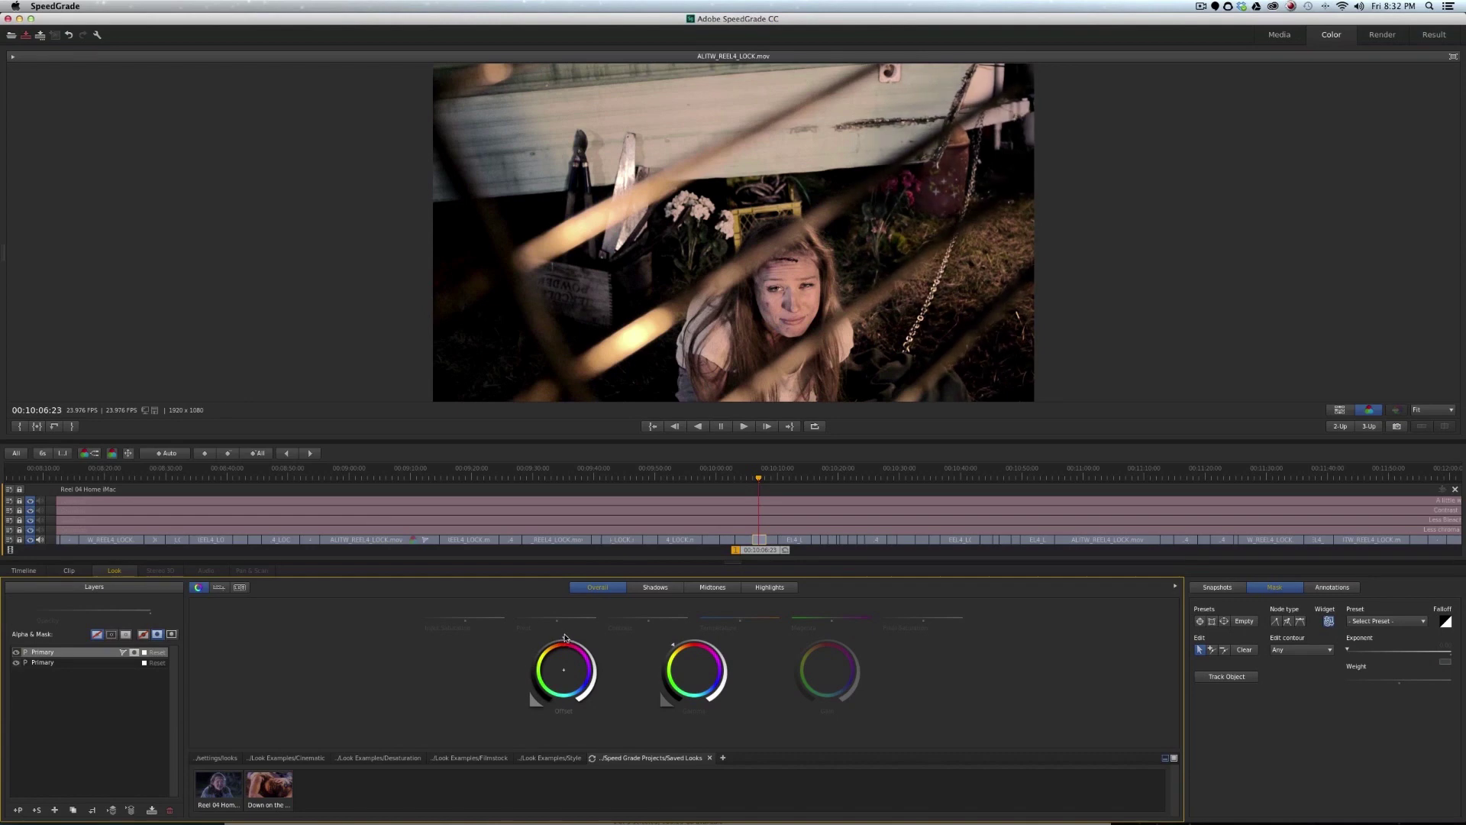
click(712, 587)
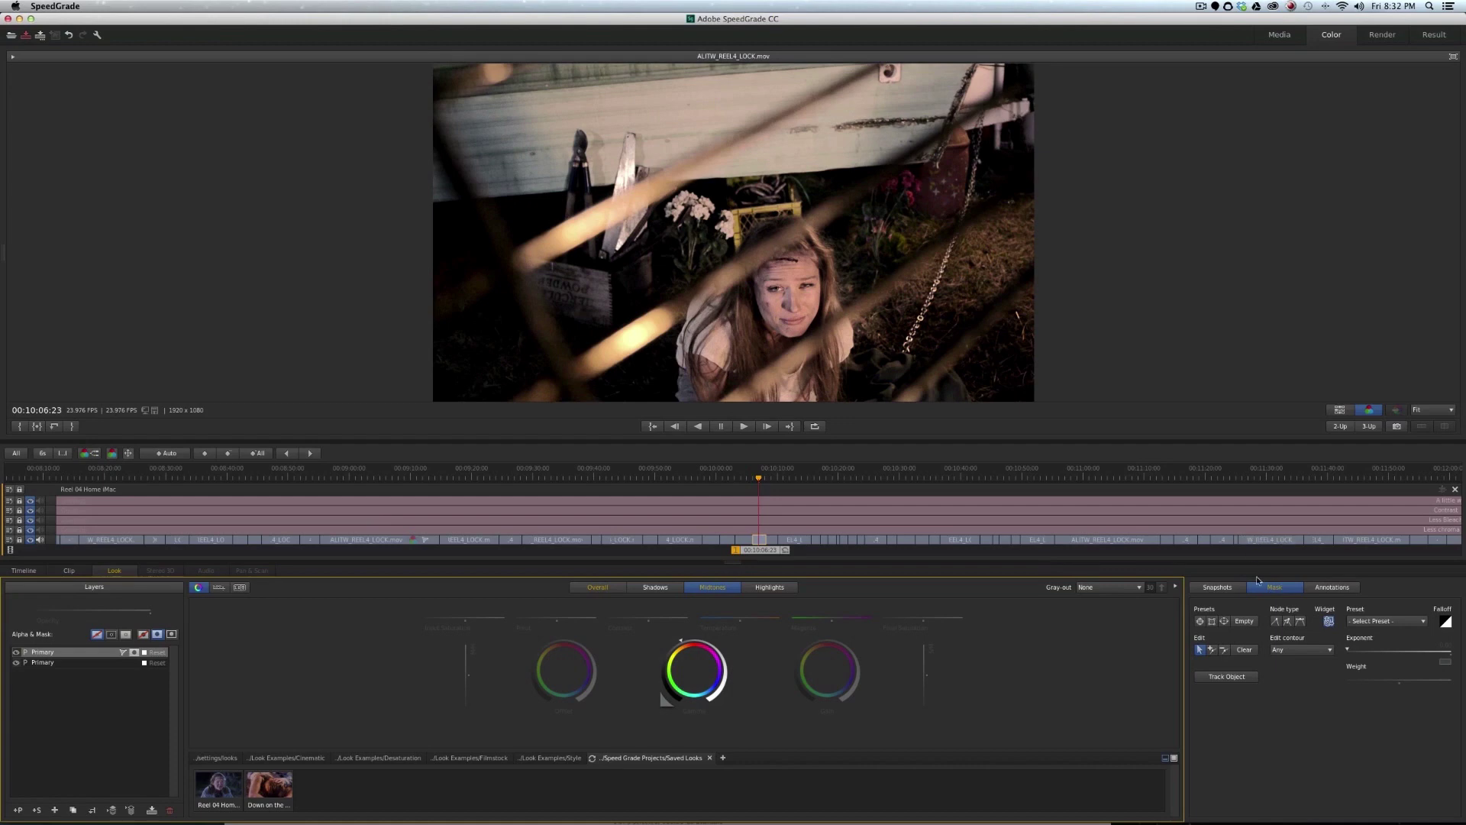
Step: Enlarge and shift the mask toward the frame edge, slightly reduce the layer's opacity, and compare the shot with grading off and on
click(1274, 587)
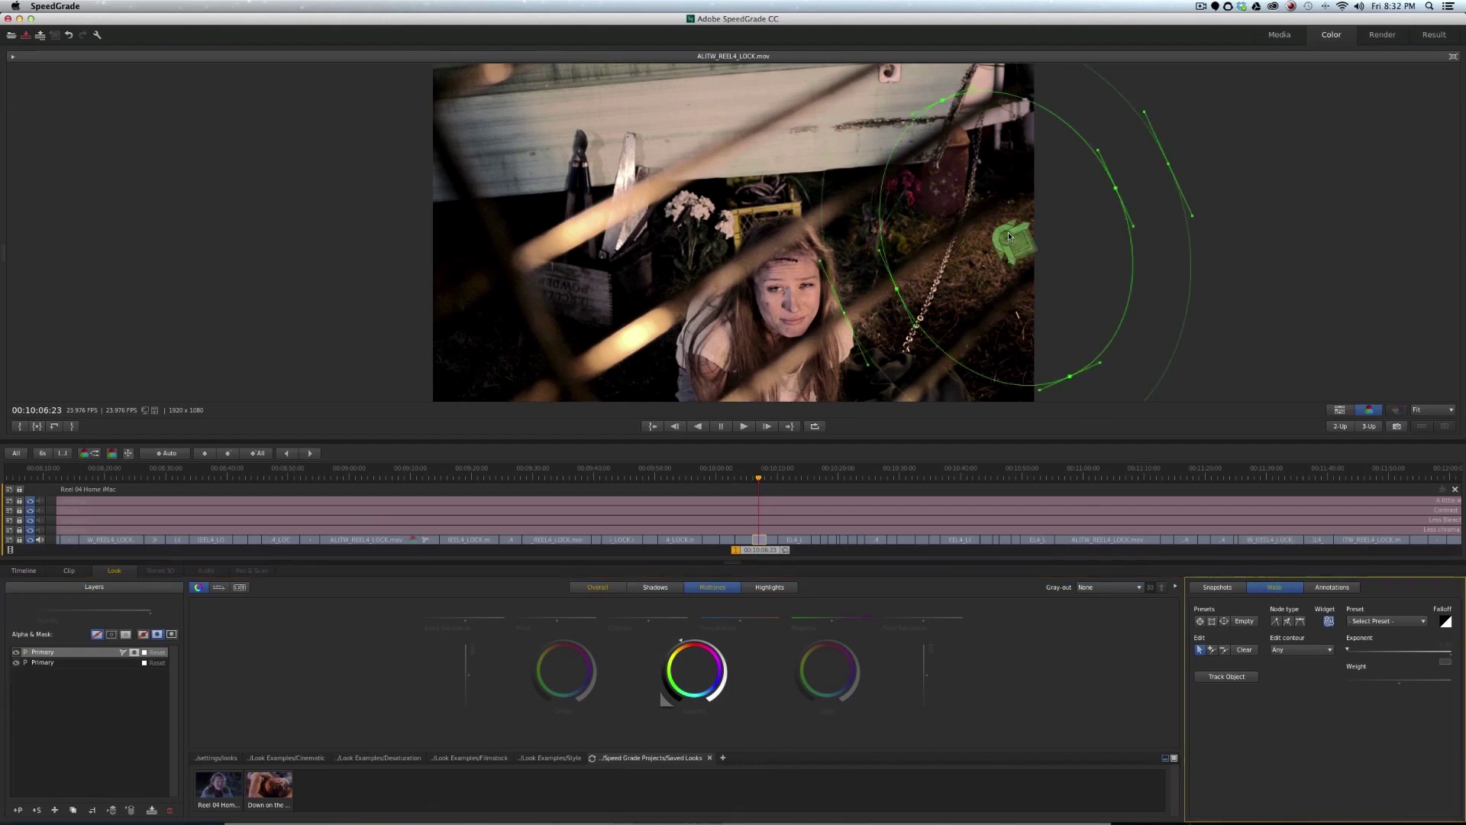
drag(1010, 254, 1038, 230)
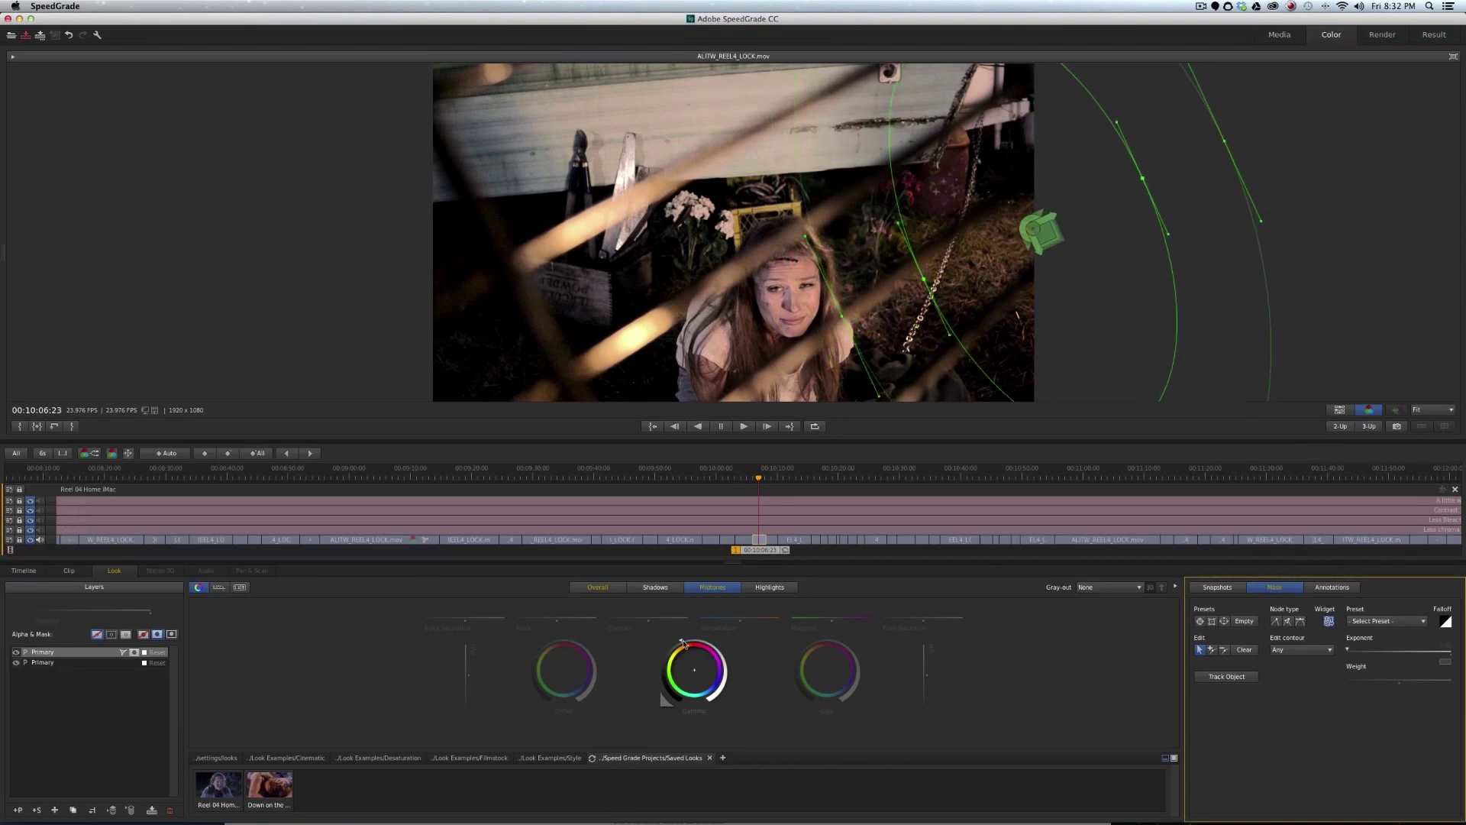
click(149, 609)
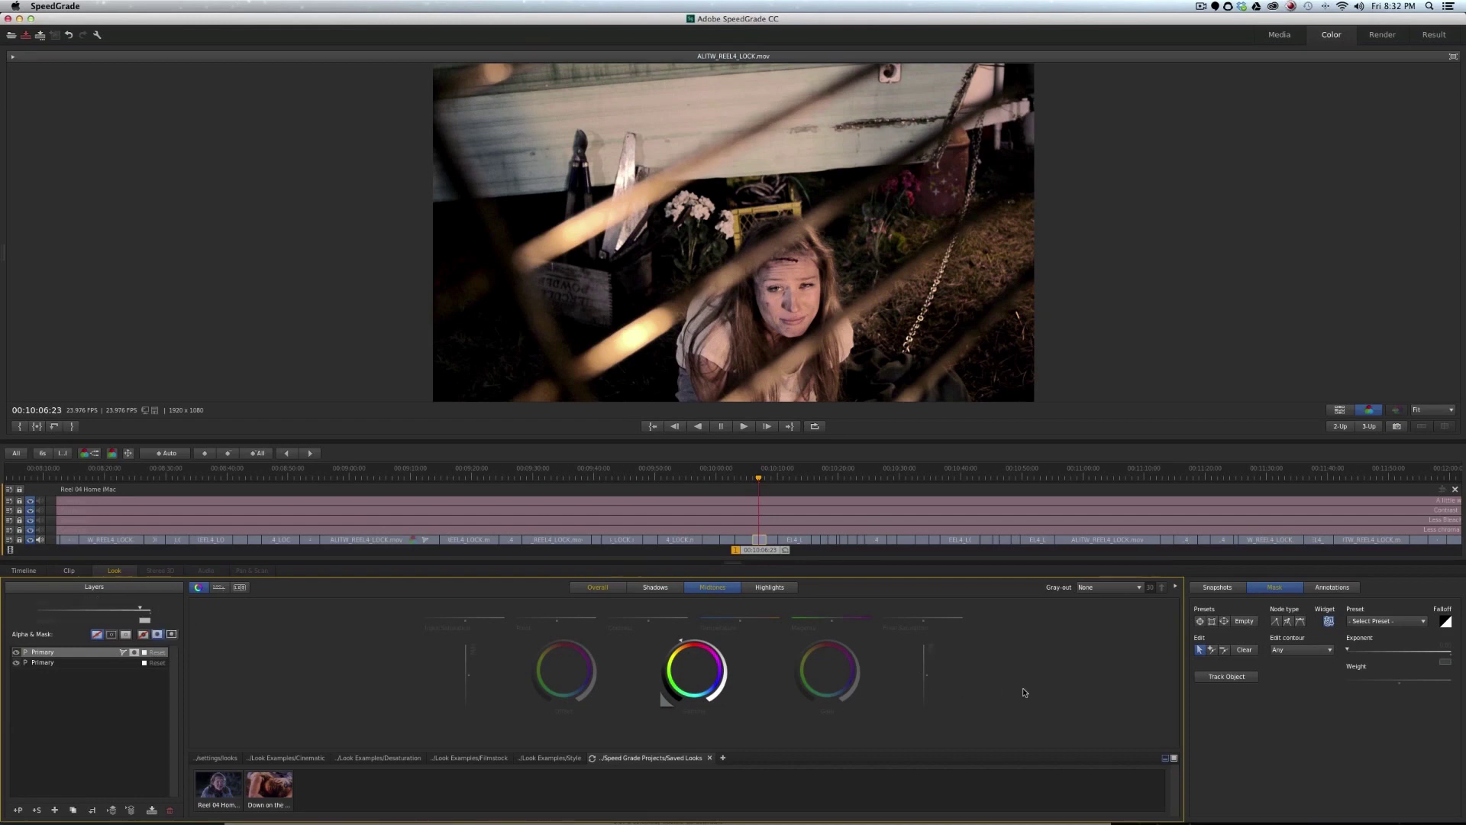
key(0)
key(0)
Step: Play through the girl's shots around 00:10:10:11 and 00:10:11:05 and on into the cage shot at 00:10:16:10 to review the match
key(space)
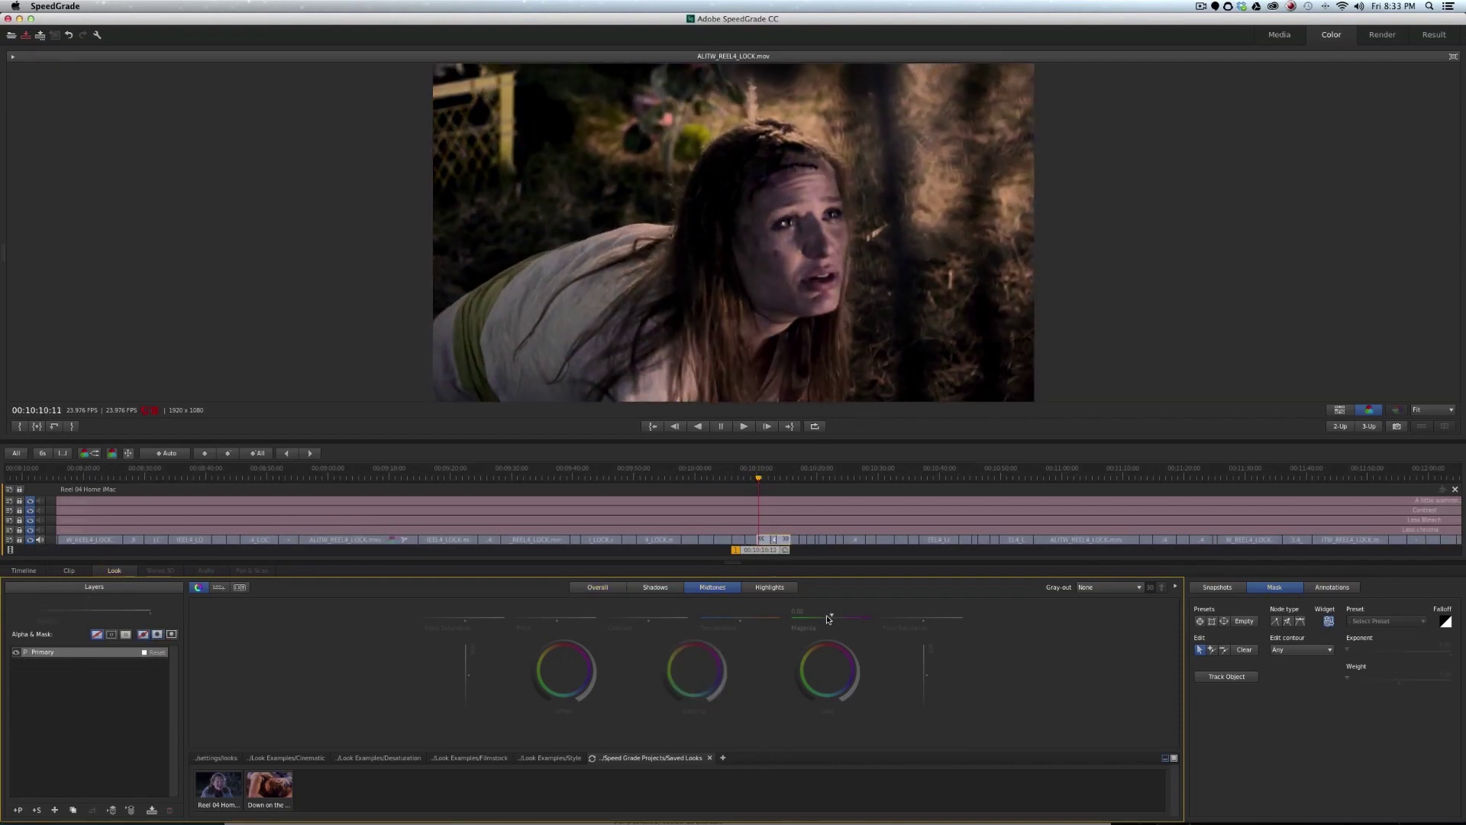
key(space)
mouse_move(771, 556)
mouse_down()
mouse_move(682, 558)
mouse_move(770, 560)
mouse_up()
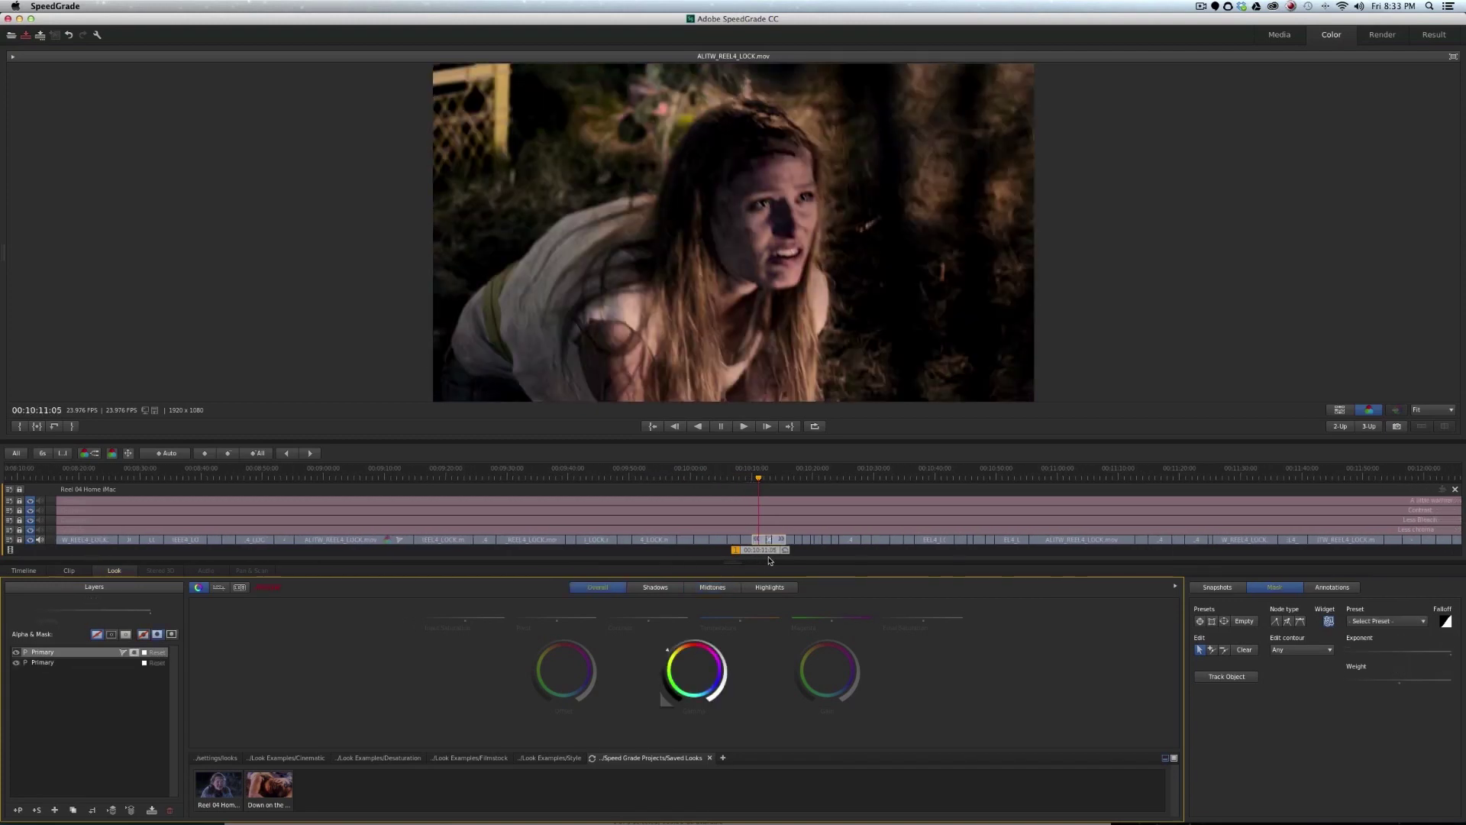
key(space)
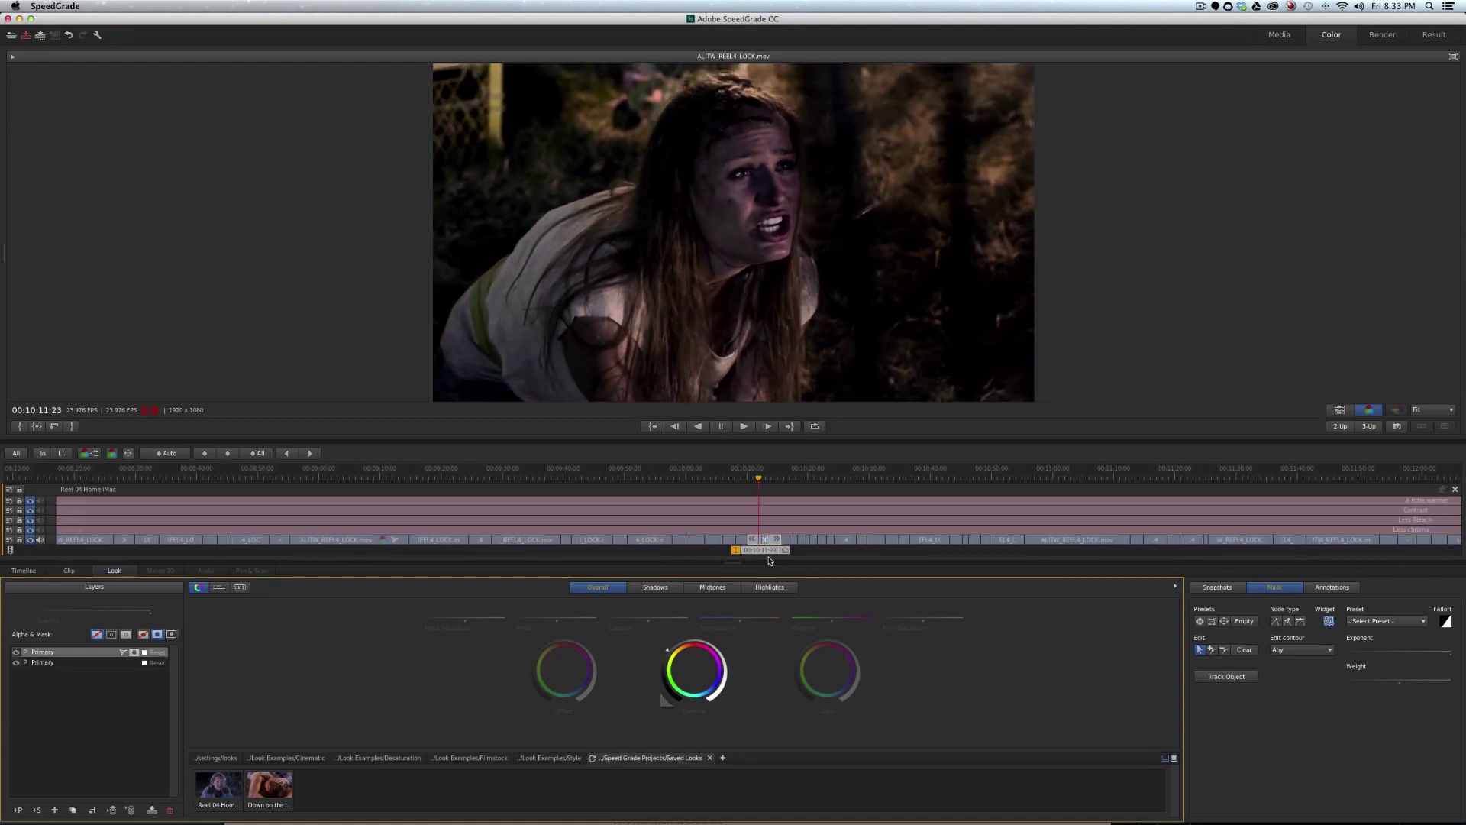
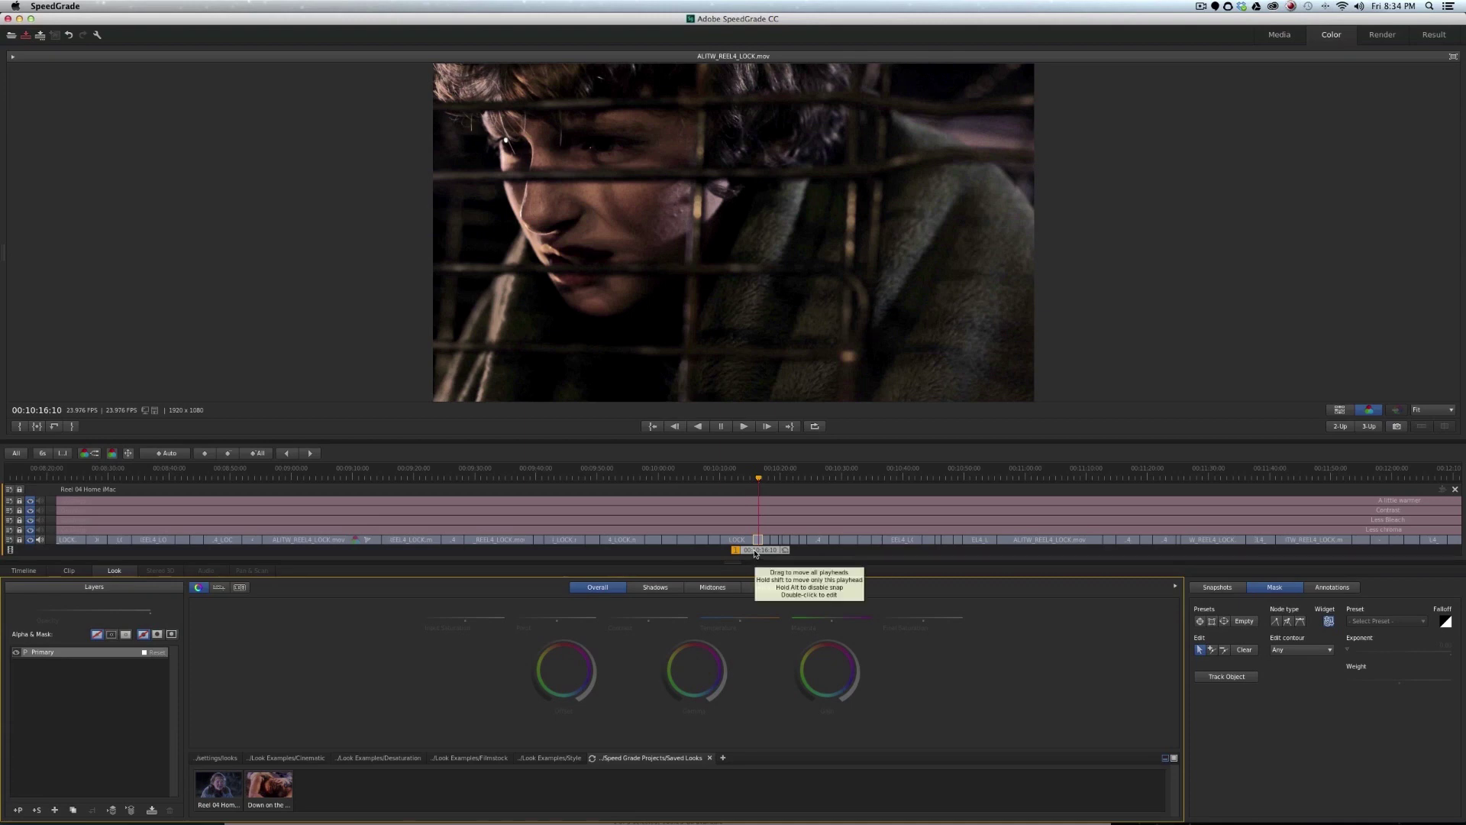
key(space)
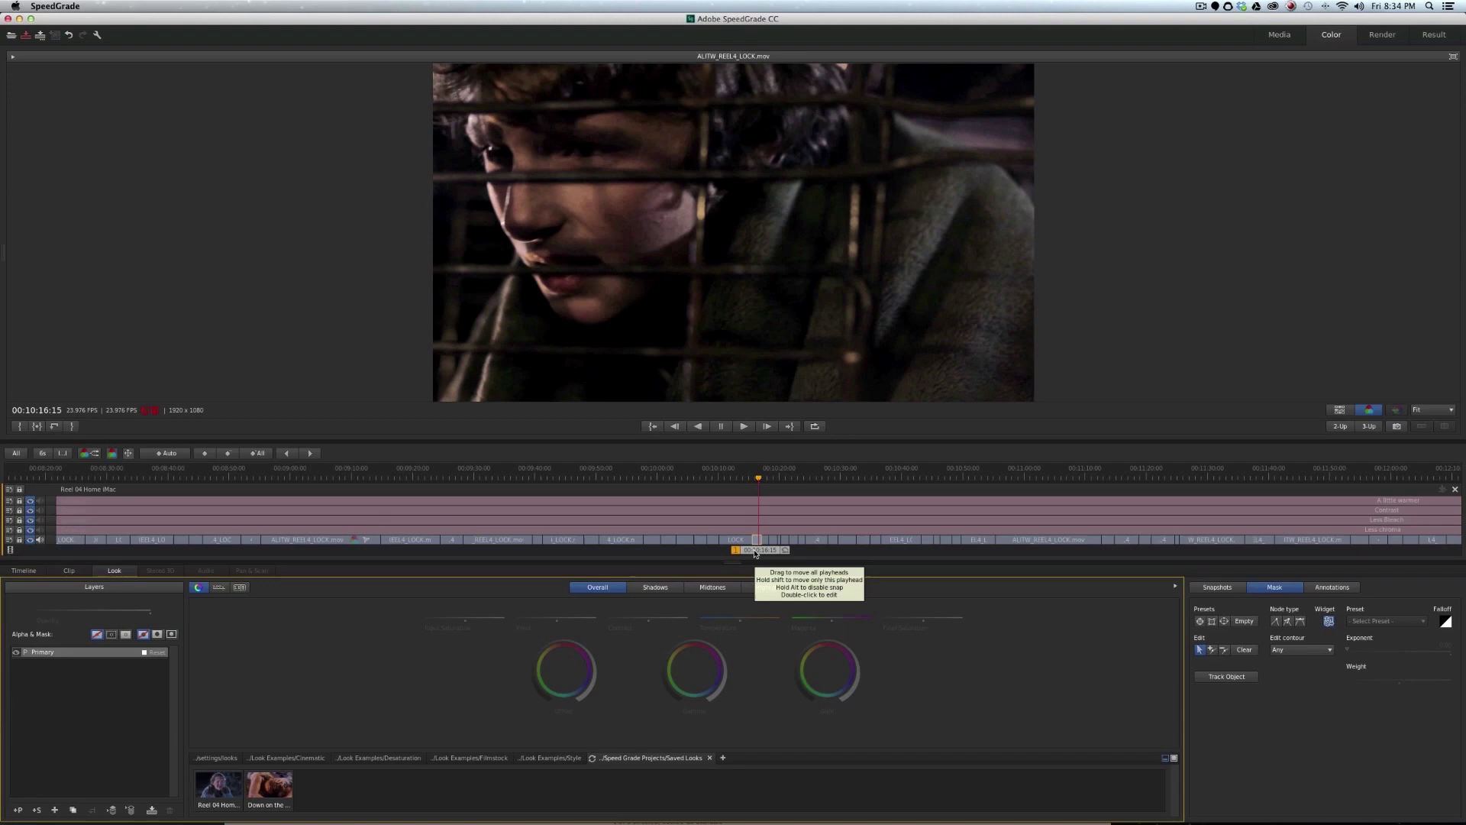